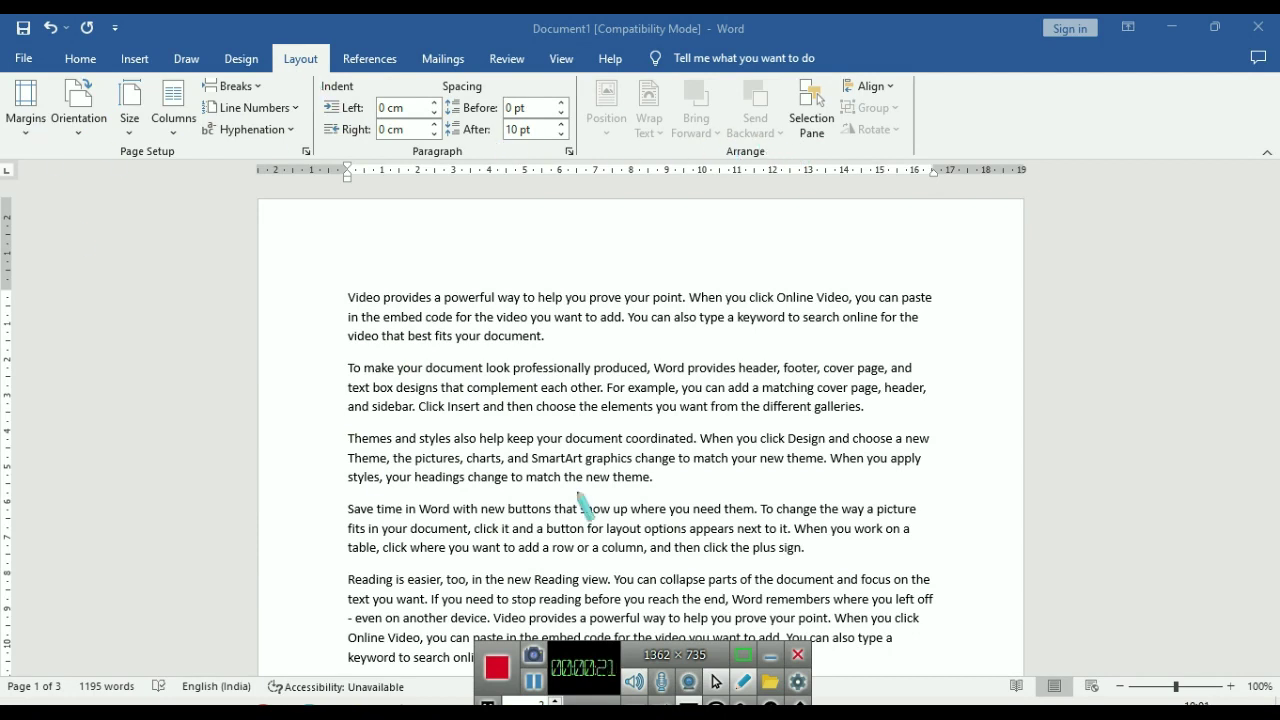
Look over the margin presets list and close it without choosing one
mouse_move(5, 108)
left_mouse_down()
mouse_move(47, 161)
mouse_move(259, 171)
left_mouse_up()
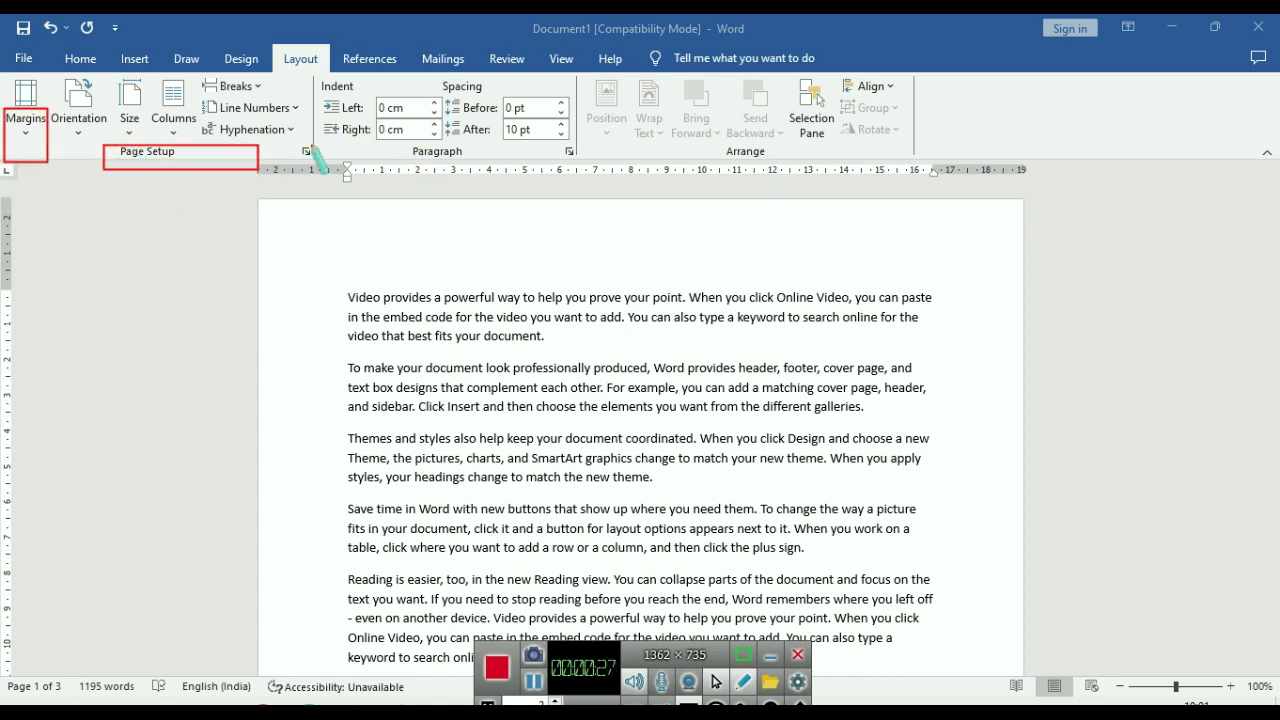
left_click_drag(373, 143, 534, 178)
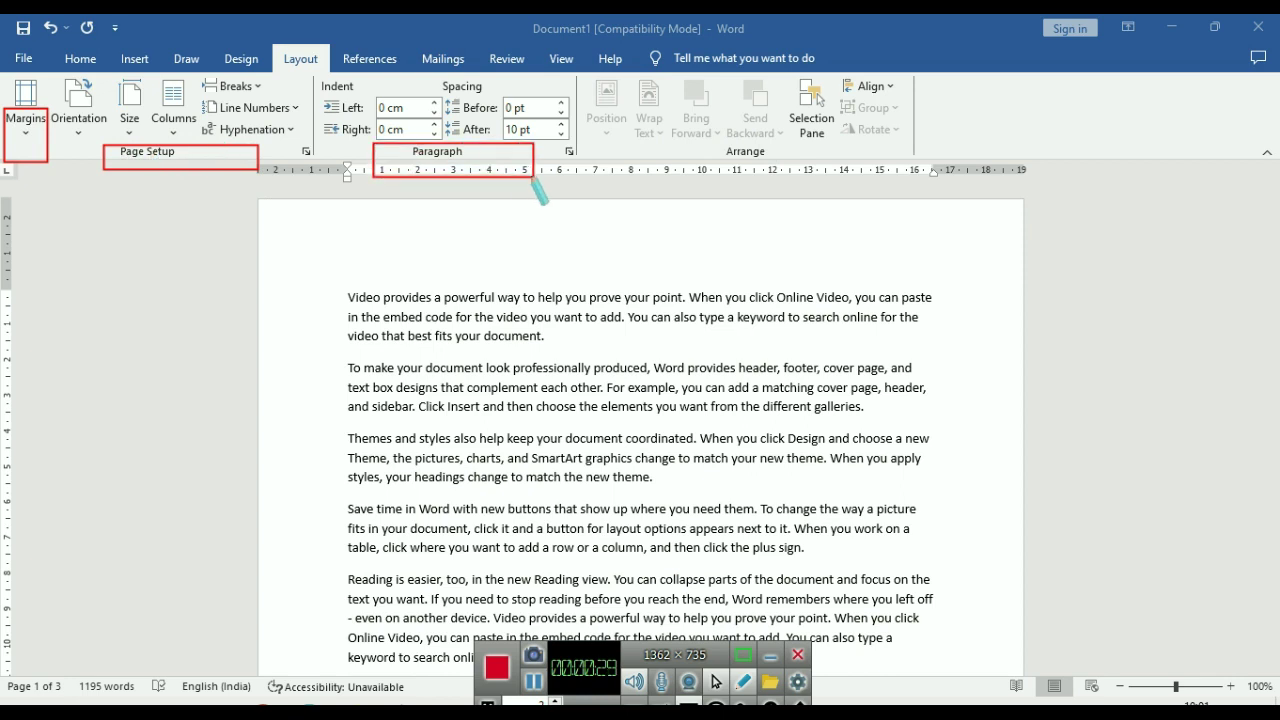
left_click_drag(678, 146, 883, 181)
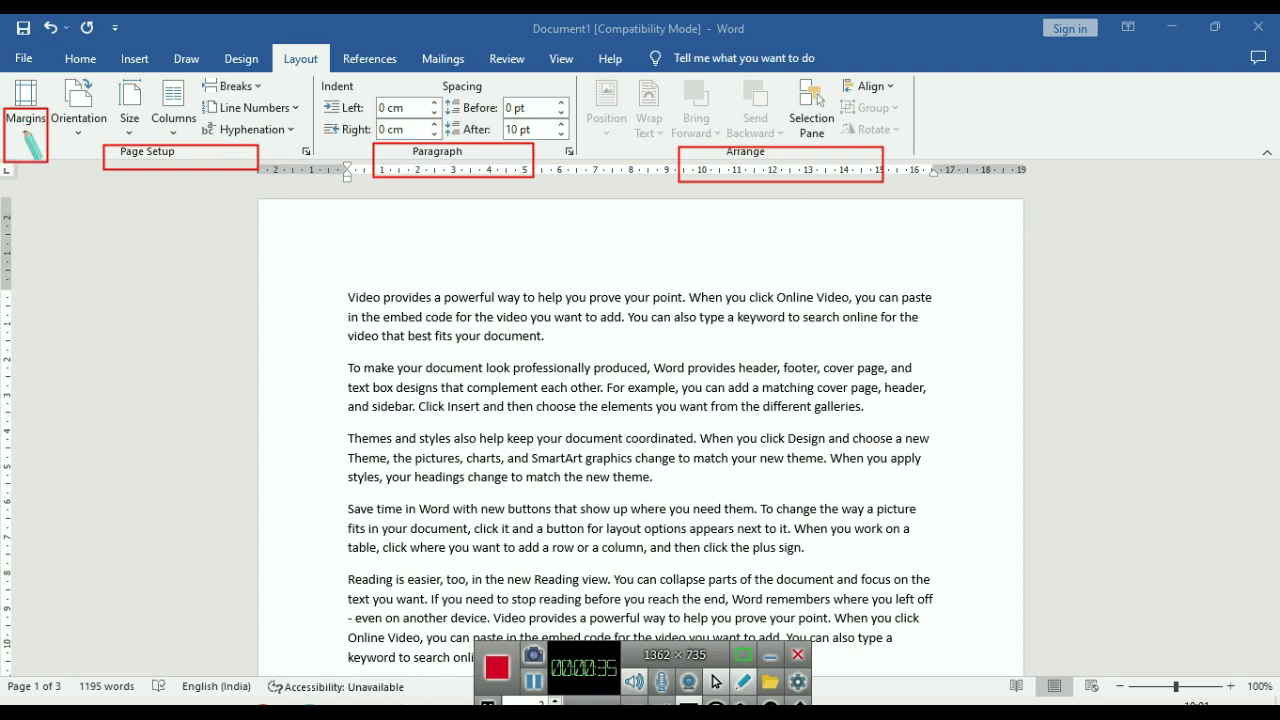
left_click_drag(50, 83, 133, 137)
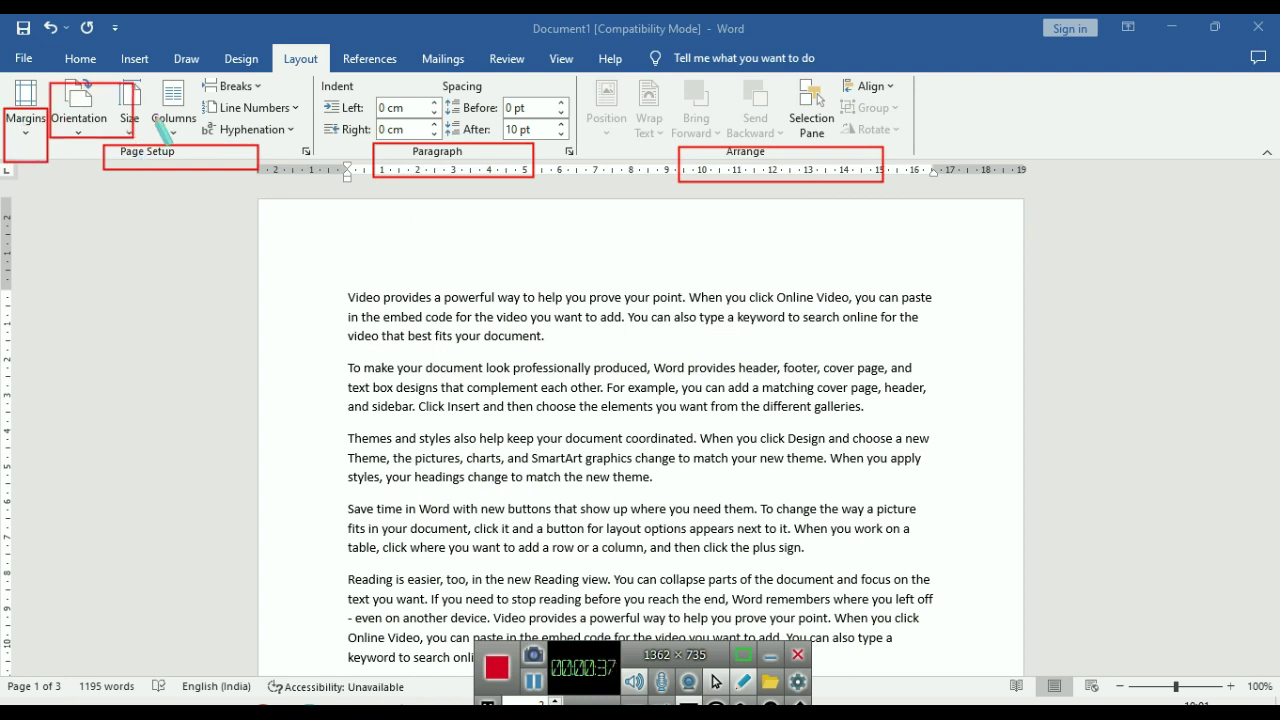
left_click_drag(146, 83, 196, 142)
left_click_drag(217, 80, 296, 100)
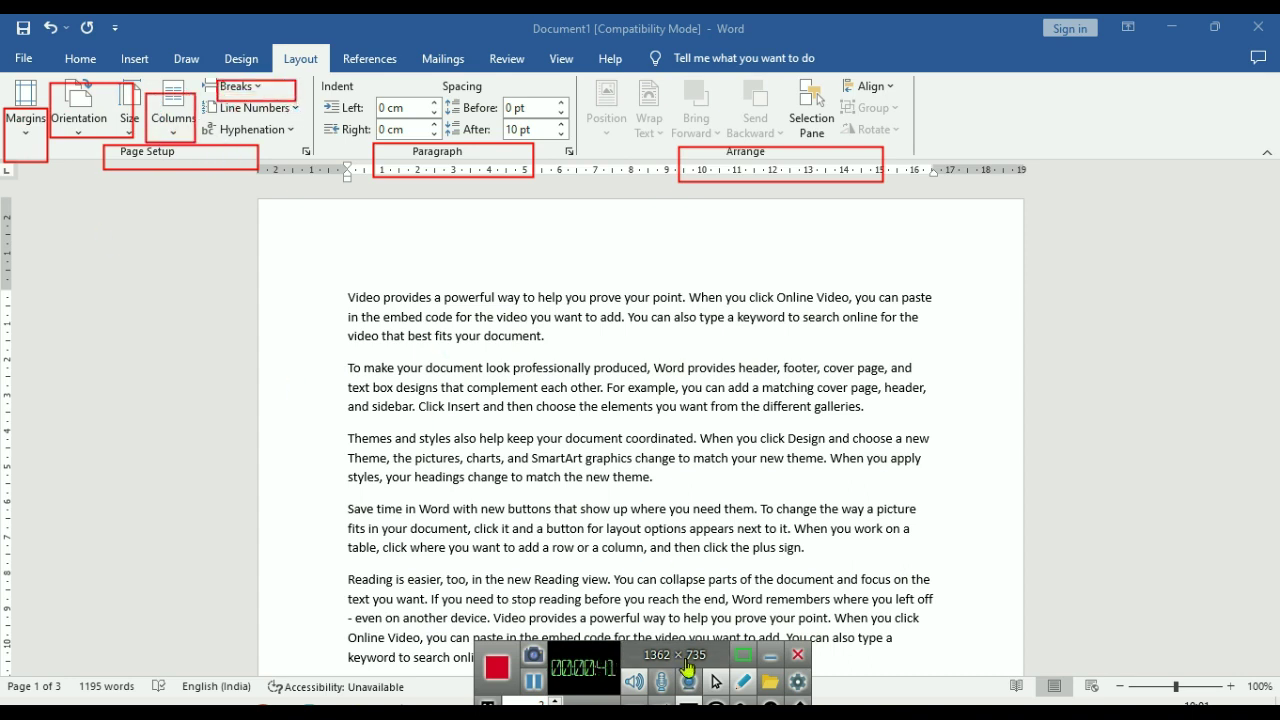
left_click(716, 681)
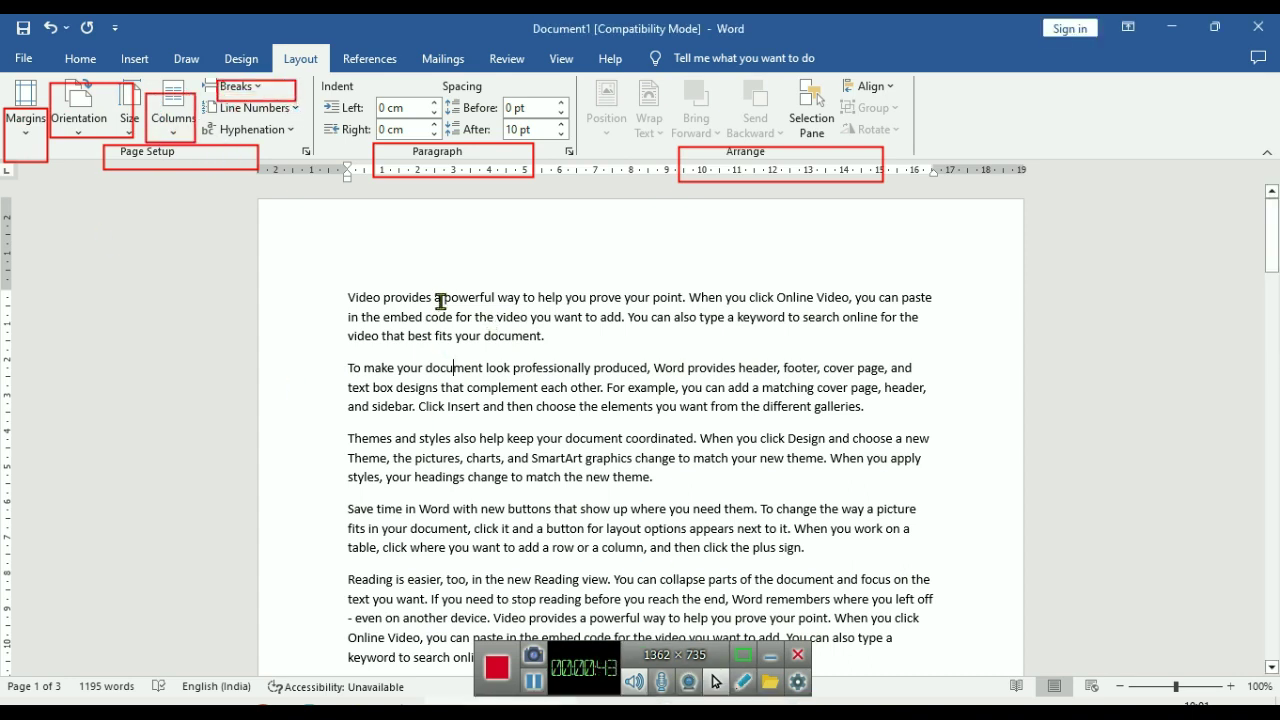
right_click(634, 368)
left_click(250, 345)
left_click(26, 118)
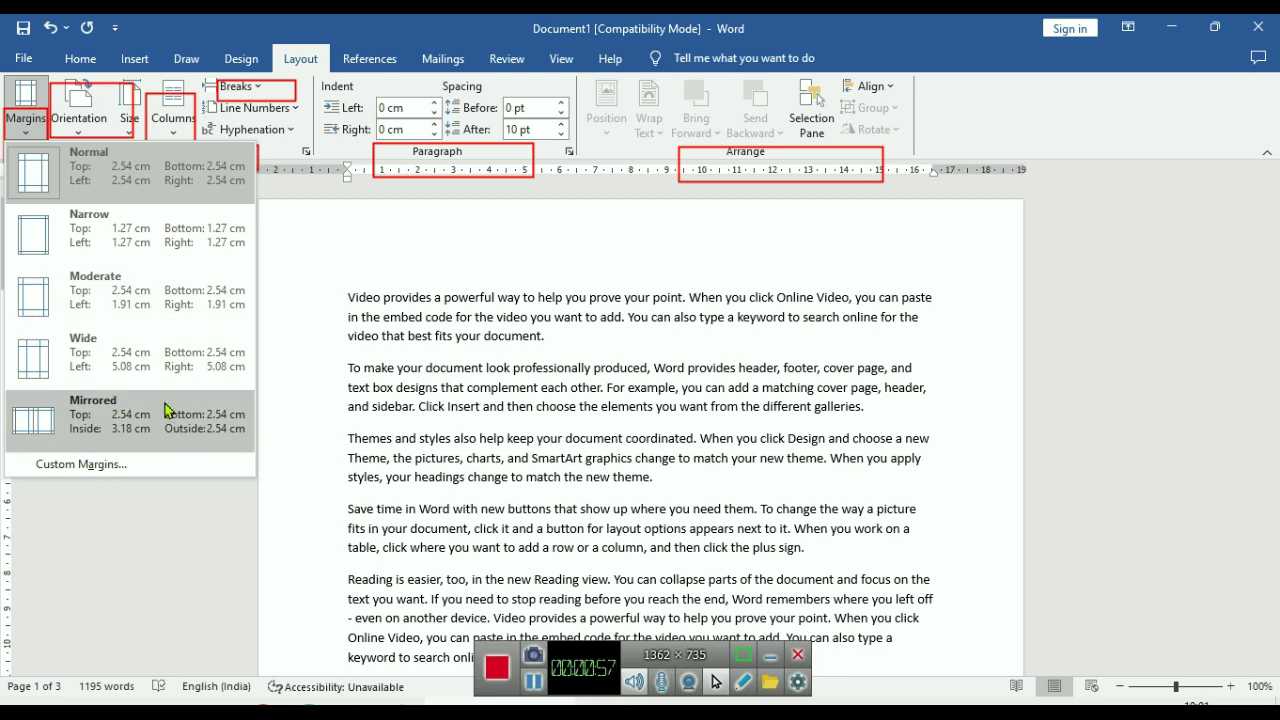
left_click(618, 314)
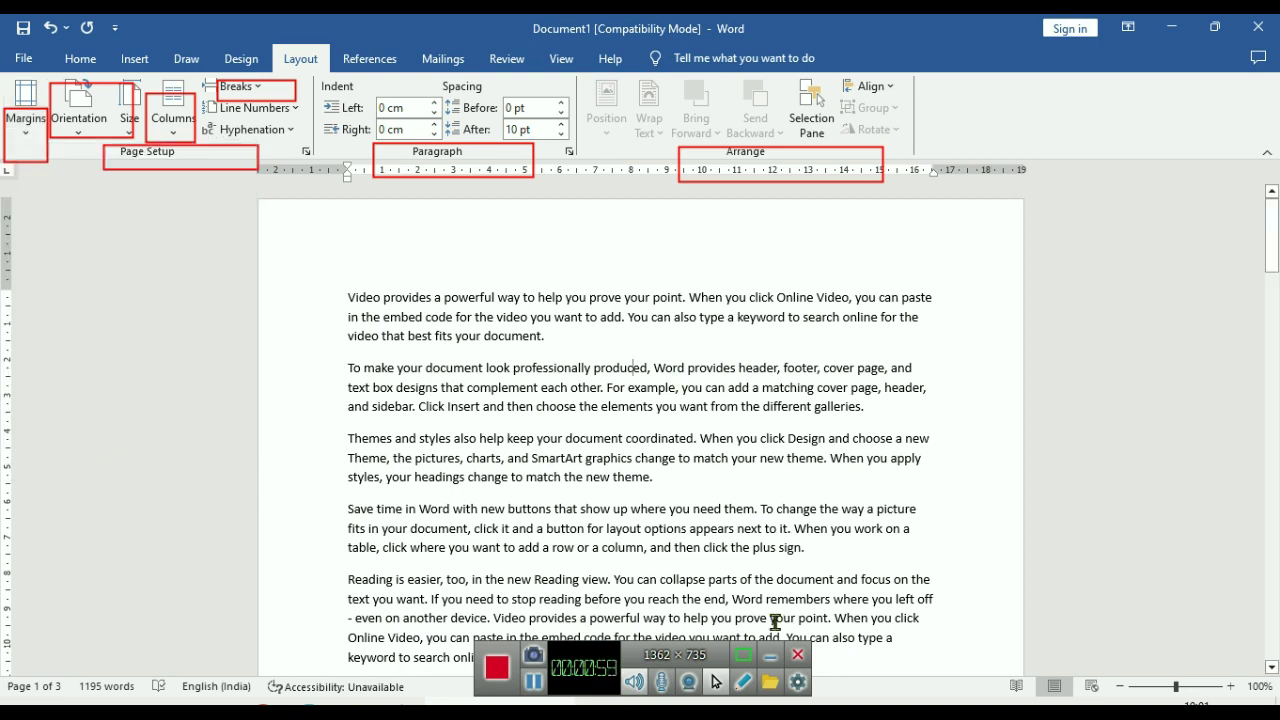
left_click(744, 688)
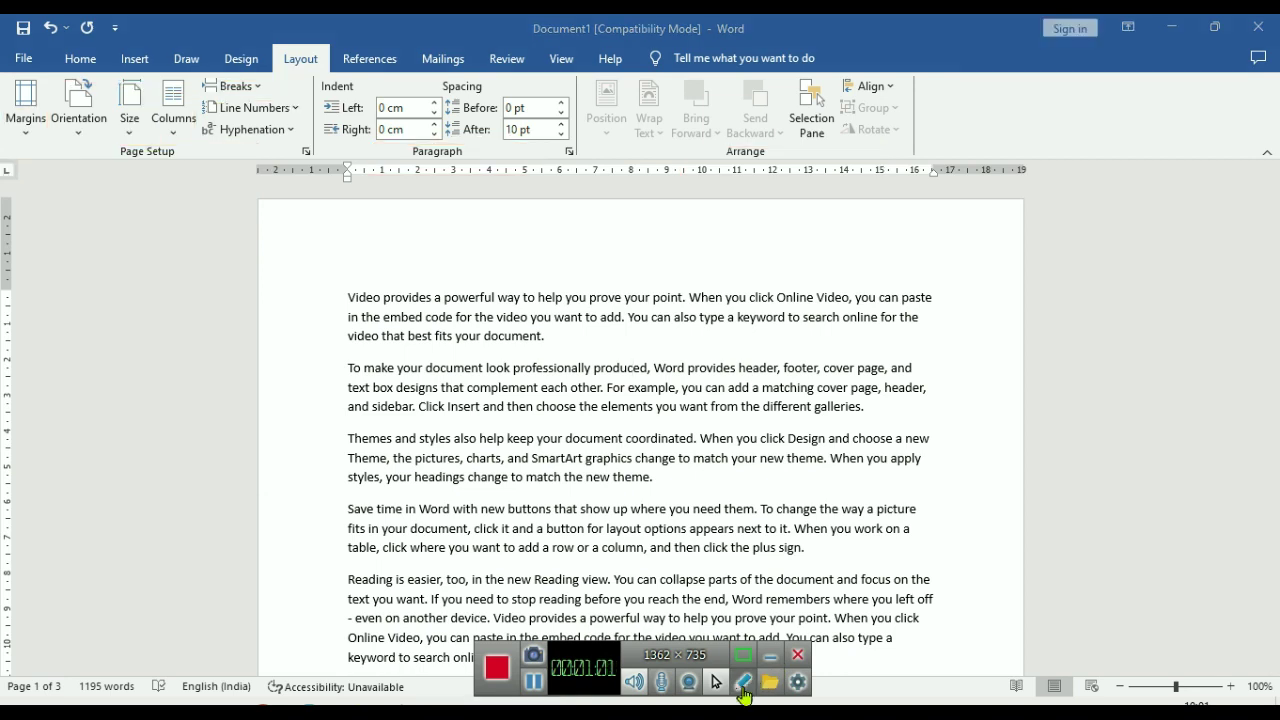
Apply the Narrow margin preset of 1.27 cm on every side
left_click(27, 136)
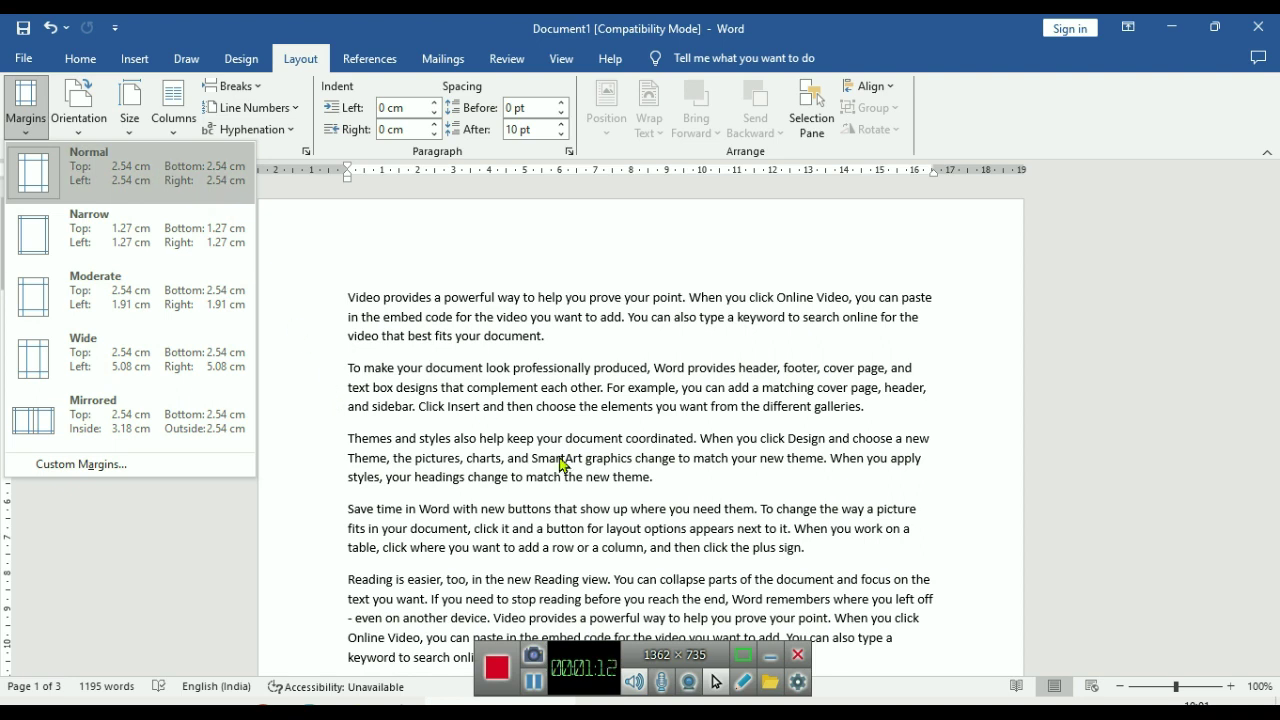
scroll(559, 456, "down", 4)
scroll(580, 466, "up", 5)
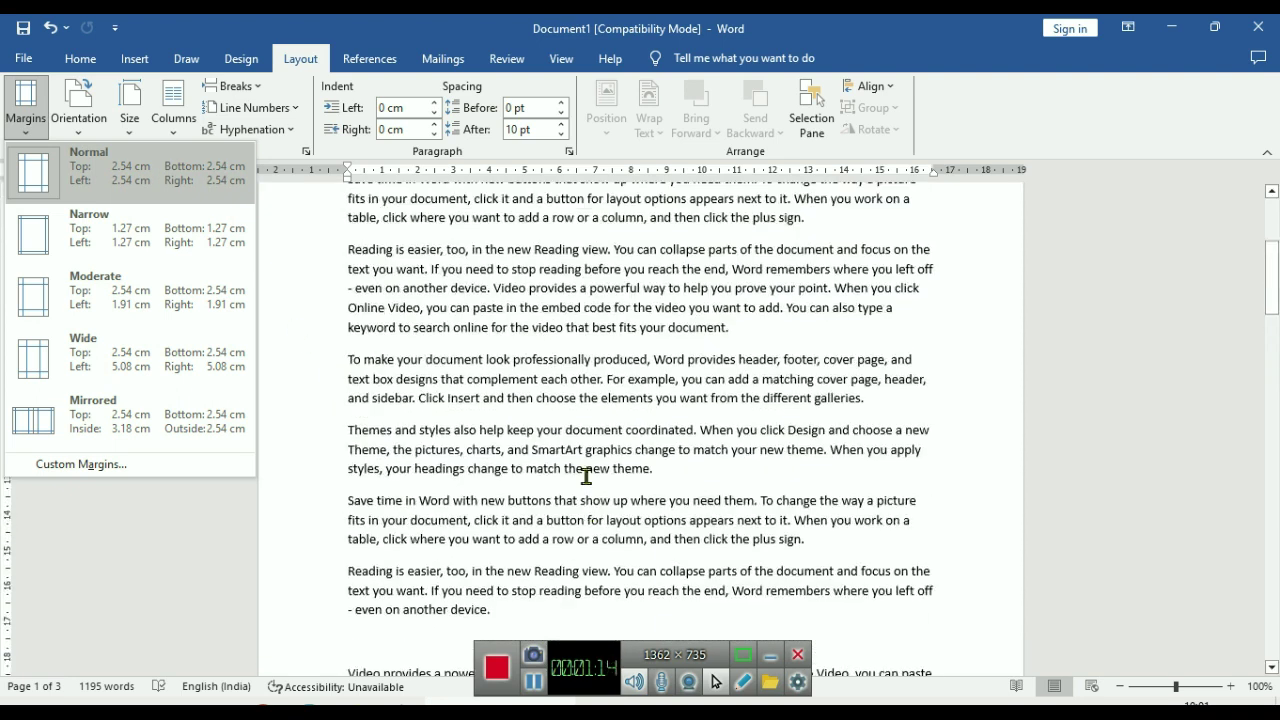
scroll(580, 466, "up", 5)
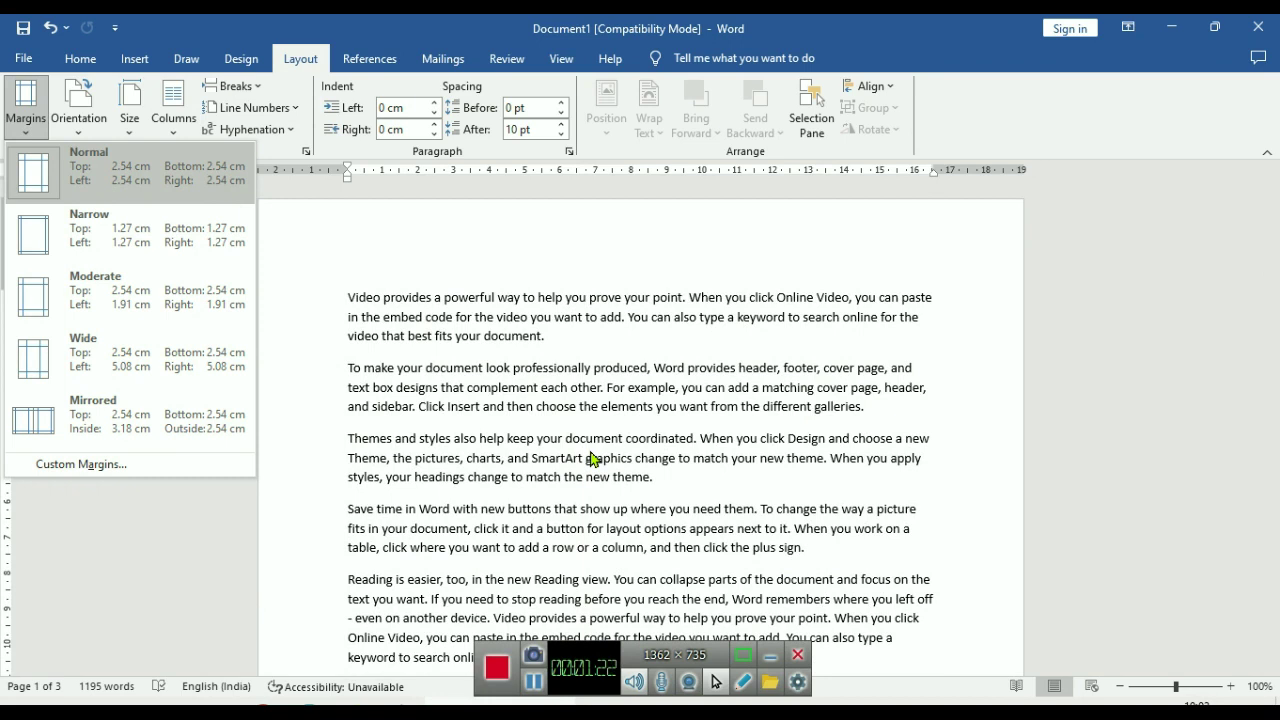
left_click(136, 247)
left_click(25, 100)
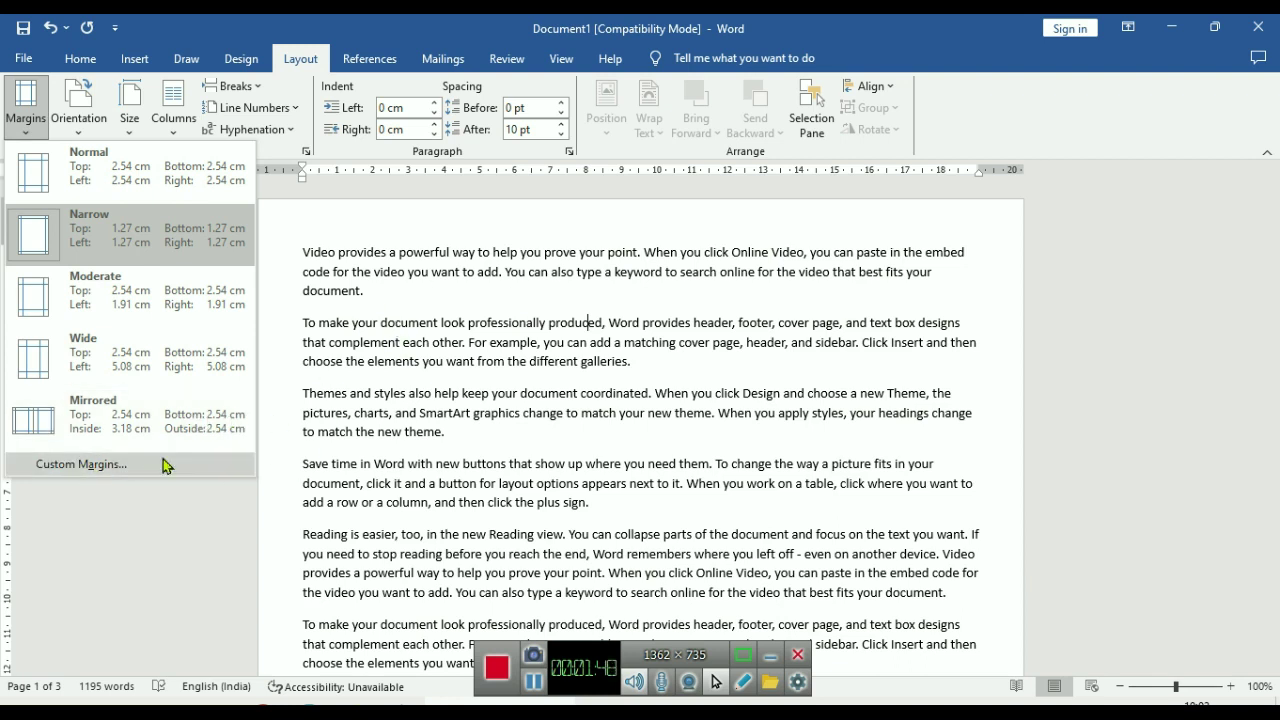
In Custom Margins, bring Top, Bottom, Left and Right margins down to 0 cm
left_click(117, 465)
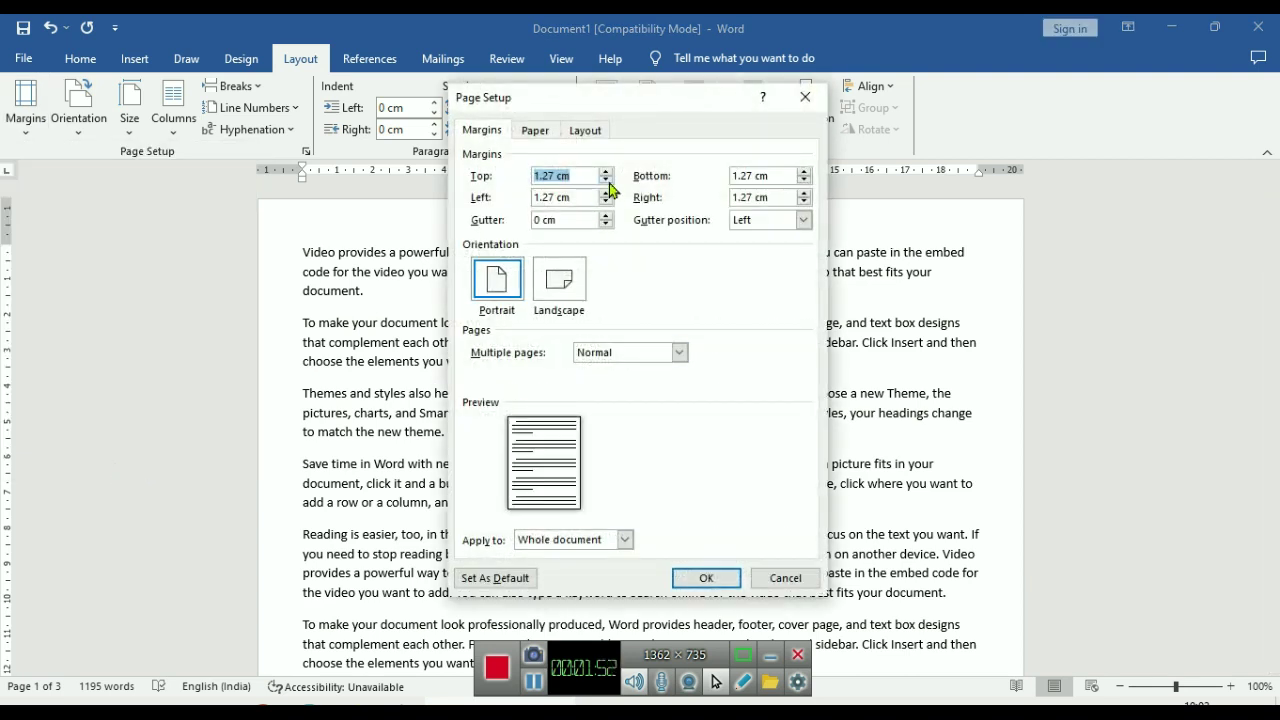
left_click(606, 180)
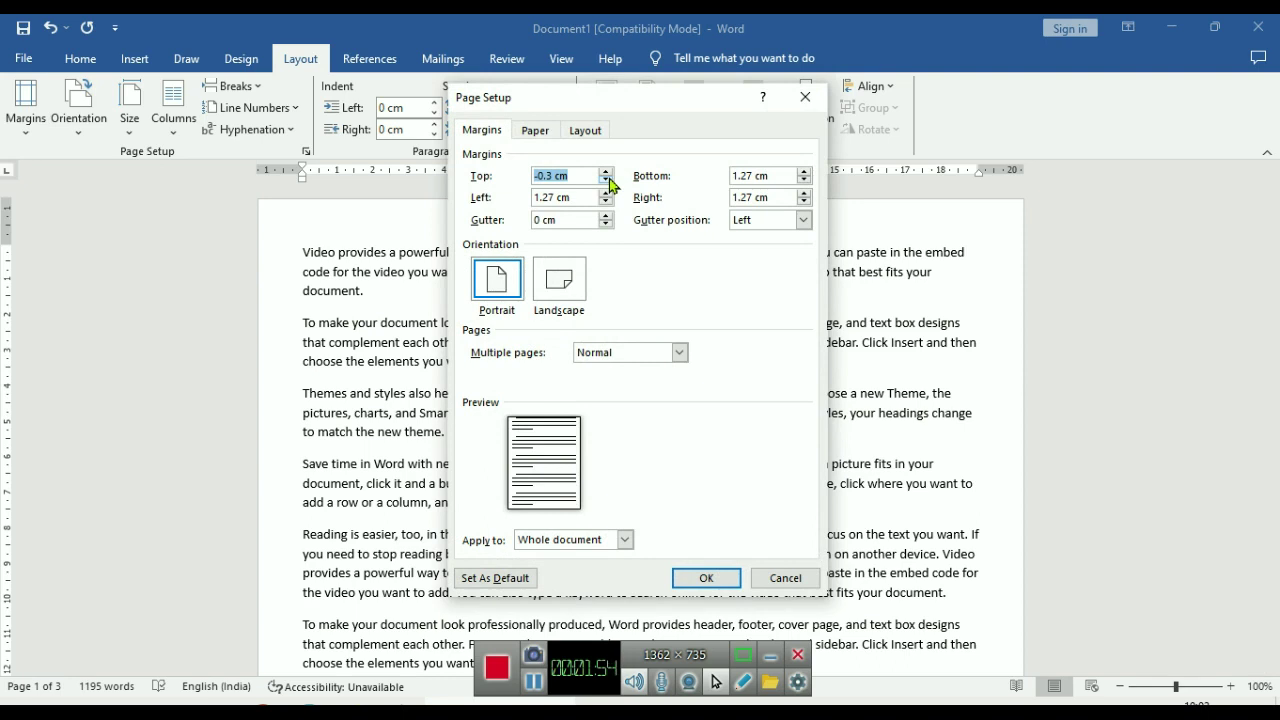
left_click(607, 173)
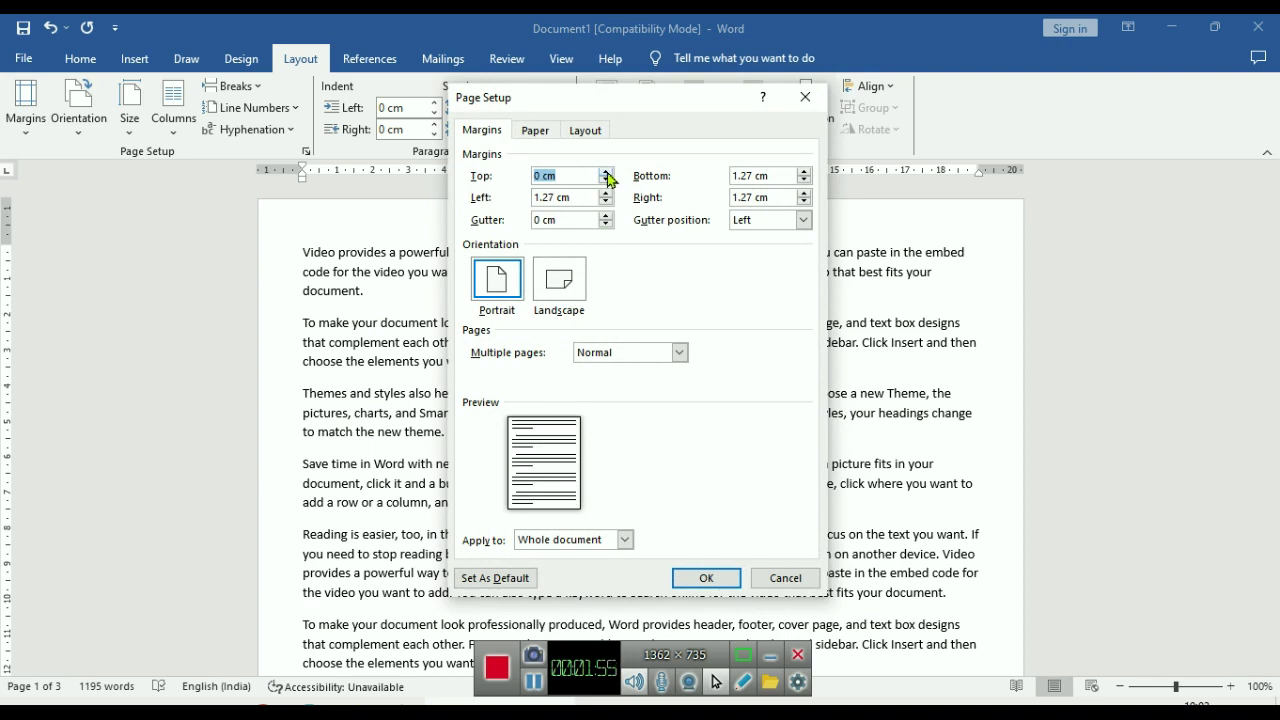
left_click(804, 180)
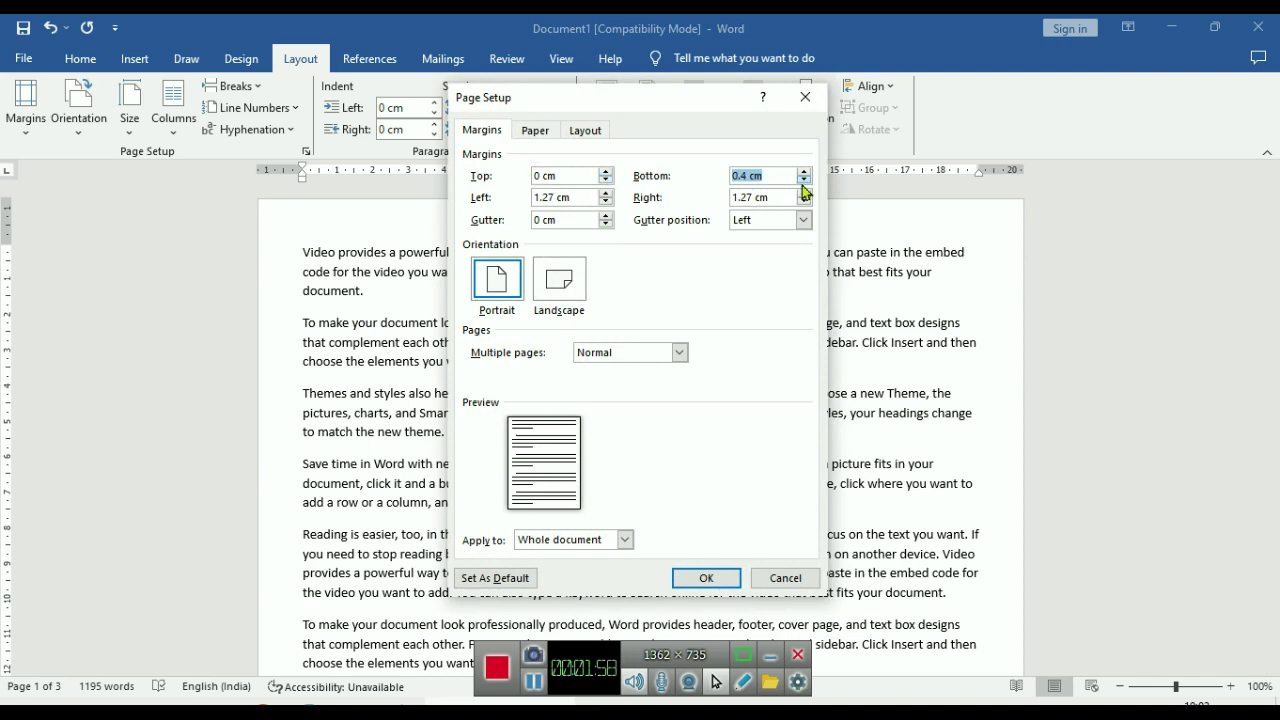
left_click(606, 202)
left_click(606, 202)
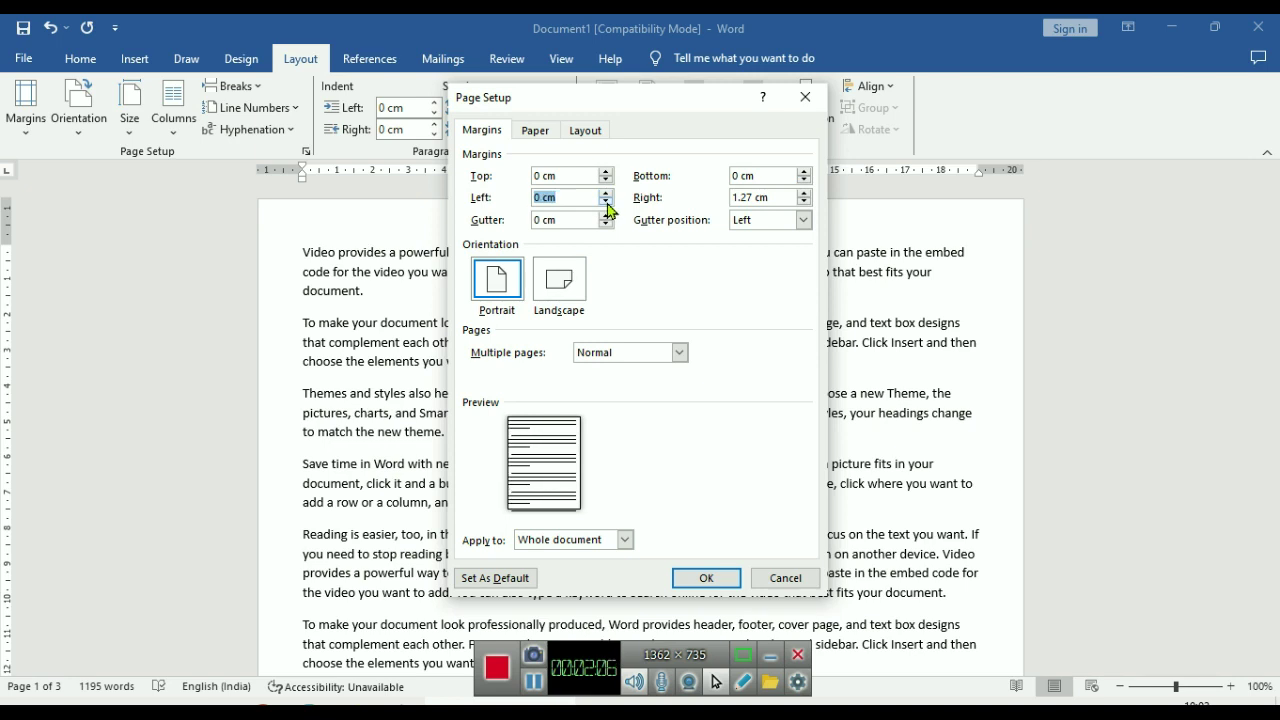
left_click(804, 202)
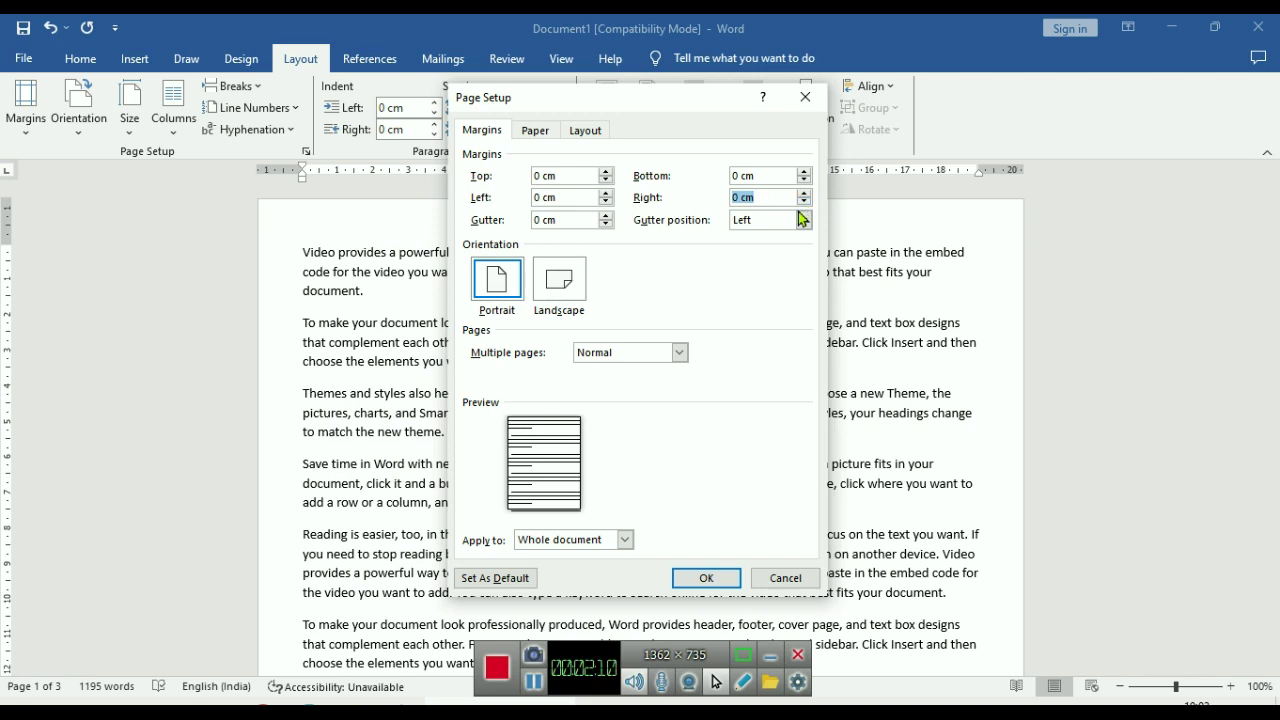
left_click(714, 579)
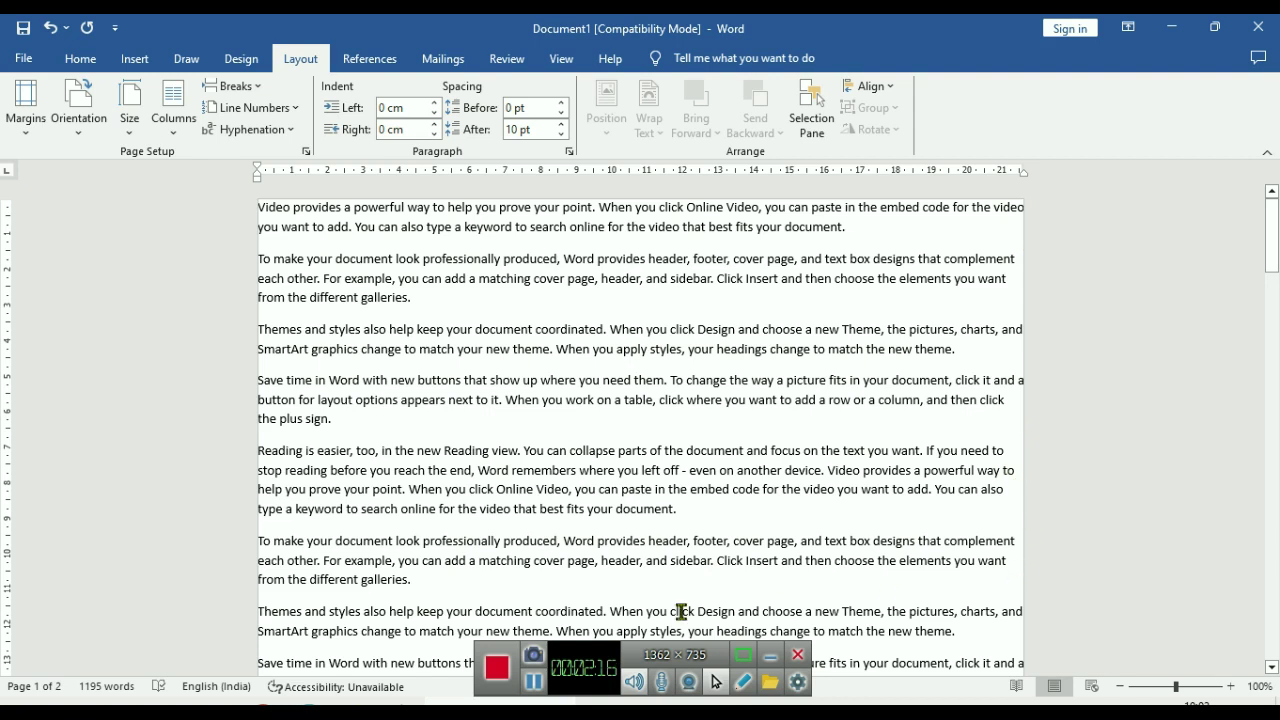
Select sample passages to show the text running edge to edge across the page
left_click_drag(273, 253, 310, 560)
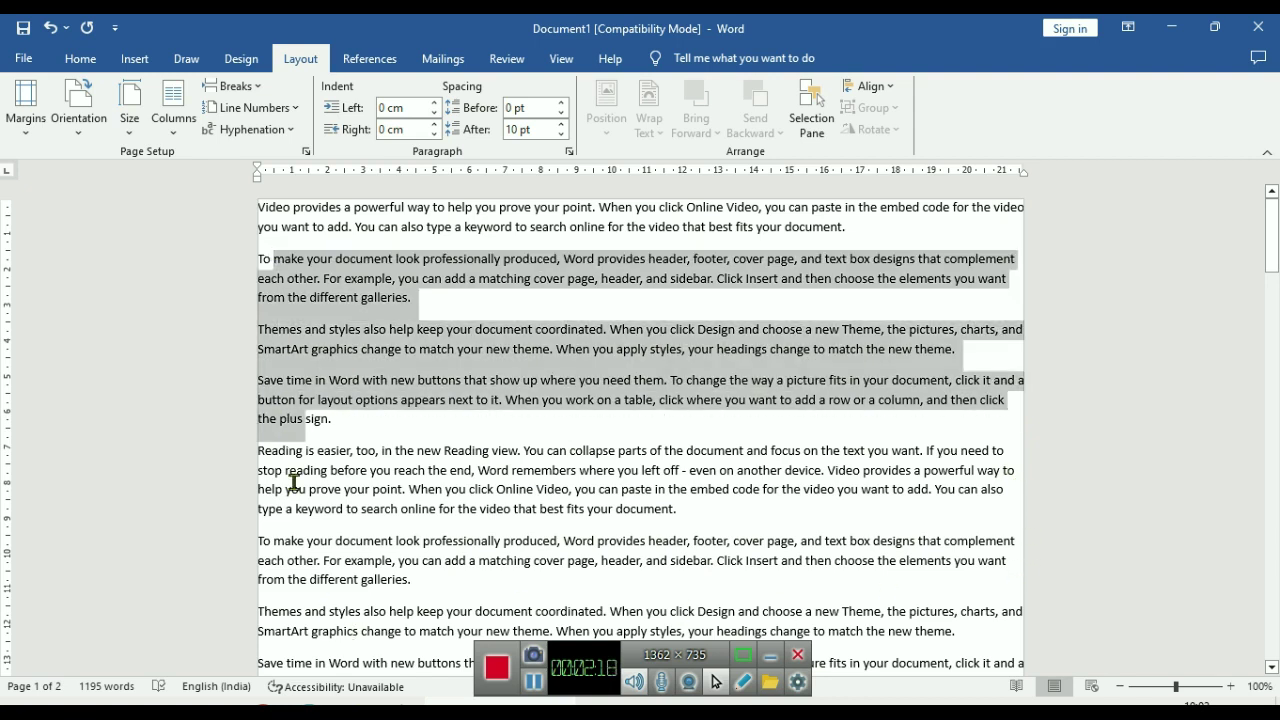
left_click(313, 349)
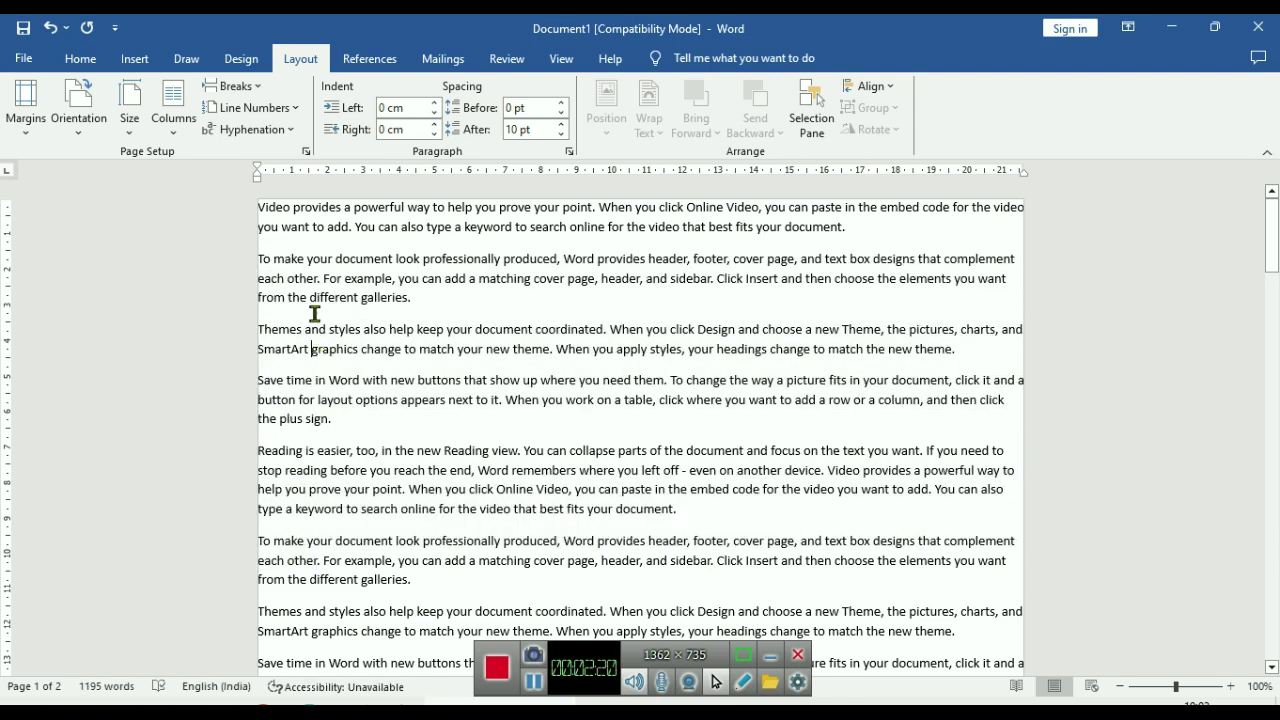
left_click(1017, 328)
left_click_drag(286, 337, 258, 334)
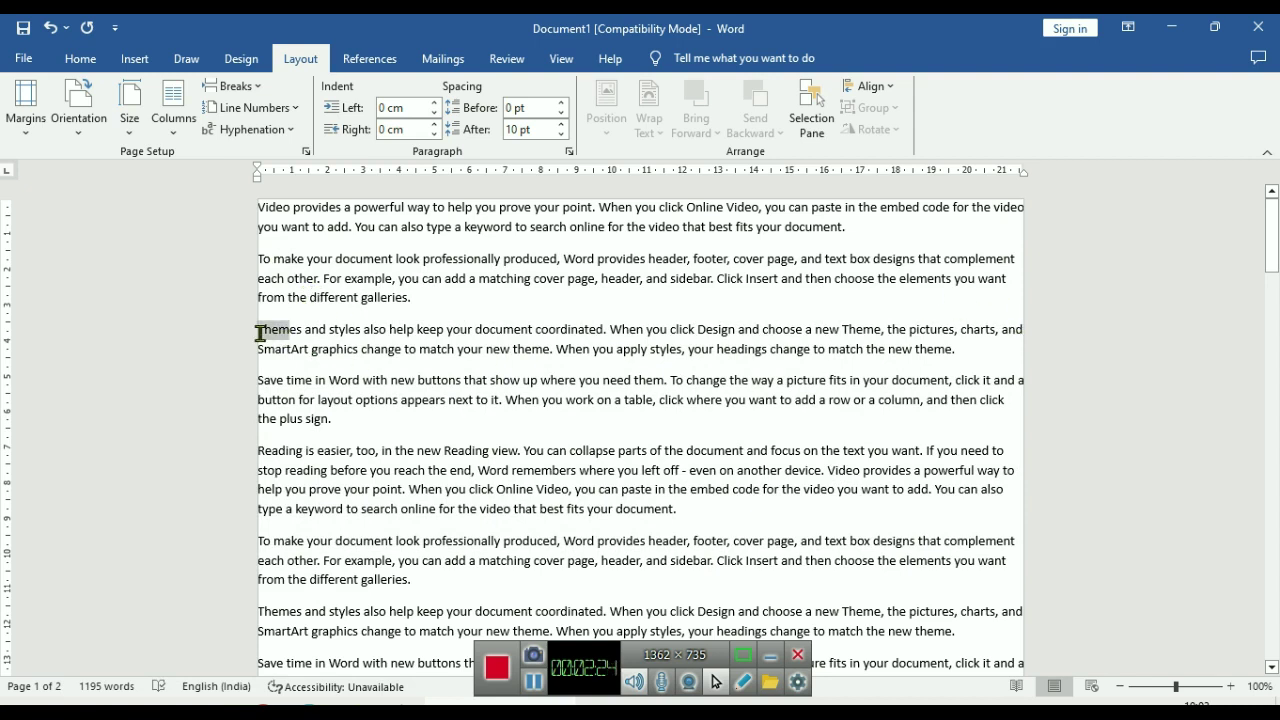
left_click_drag(306, 428, 248, 426)
left_click_drag(305, 471, 251, 473)
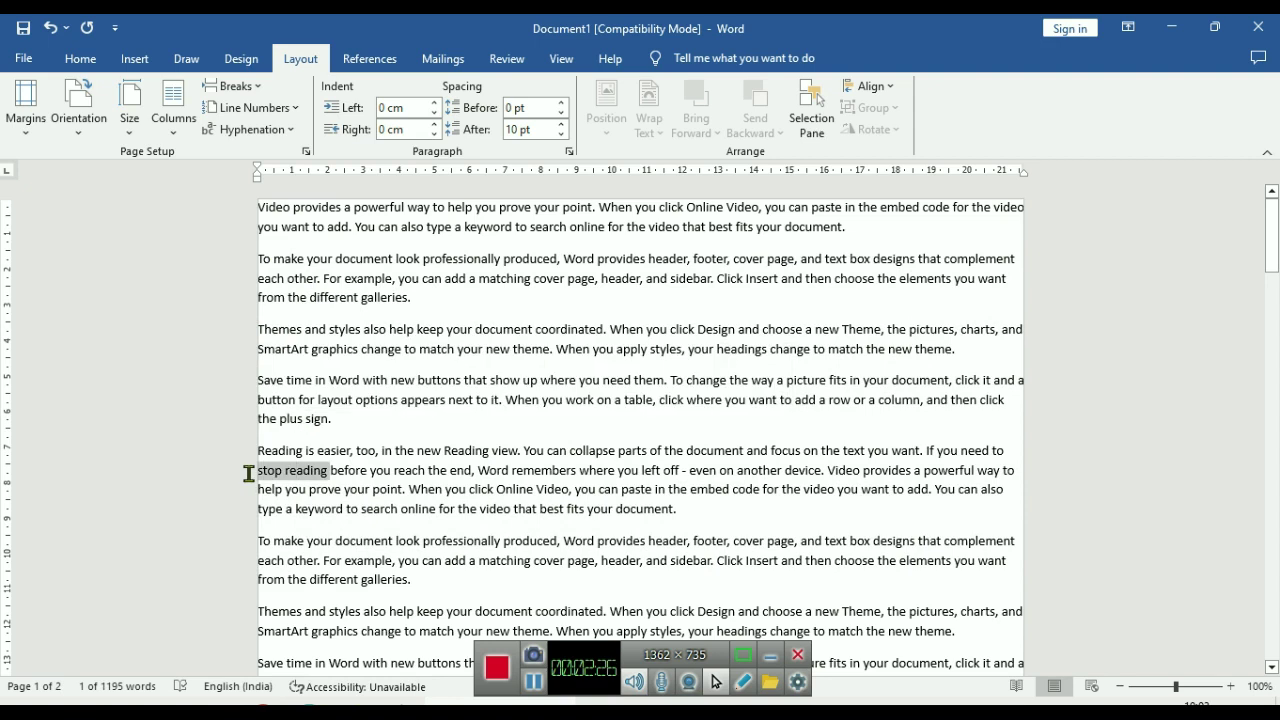
mouse_move(344, 510)
left_mouse_down()
mouse_move(251, 516)
mouse_move(256, 542)
left_mouse_up()
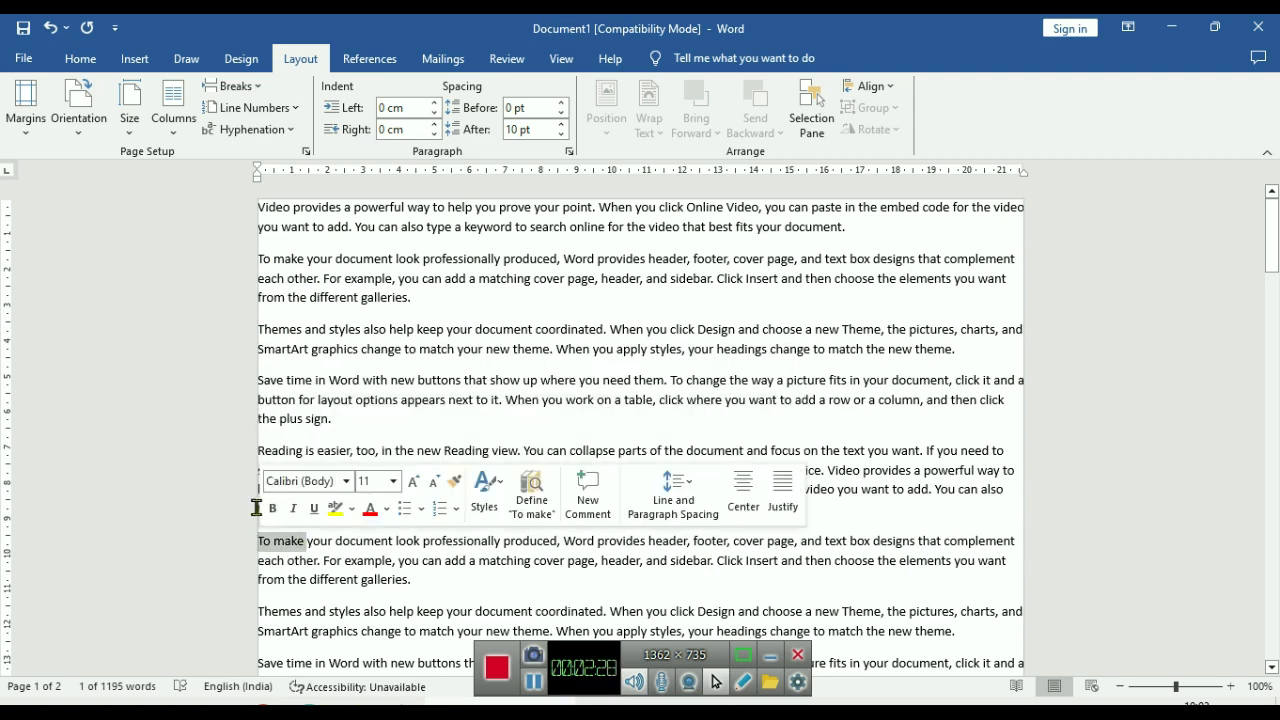
left_click_drag(286, 366, 286, 423)
left_click(343, 497)
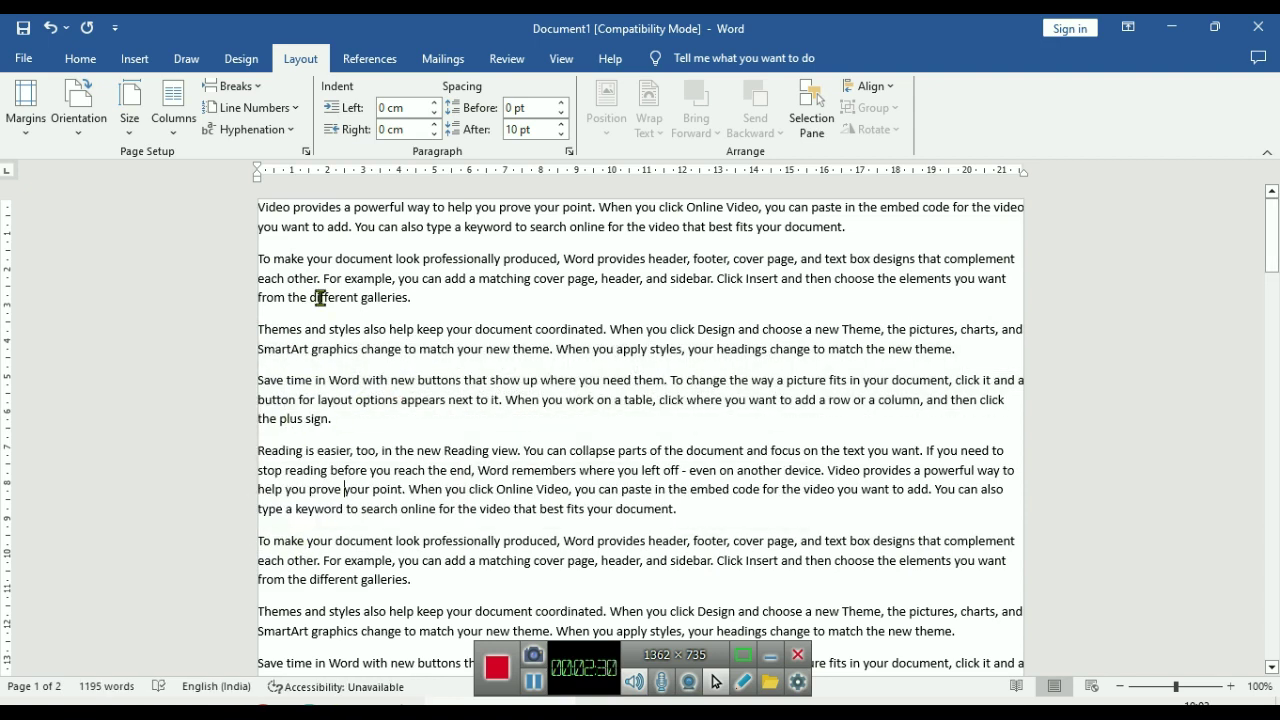
Apply the Normal margin preset of 2.54 cm on every side
left_click(25, 103)
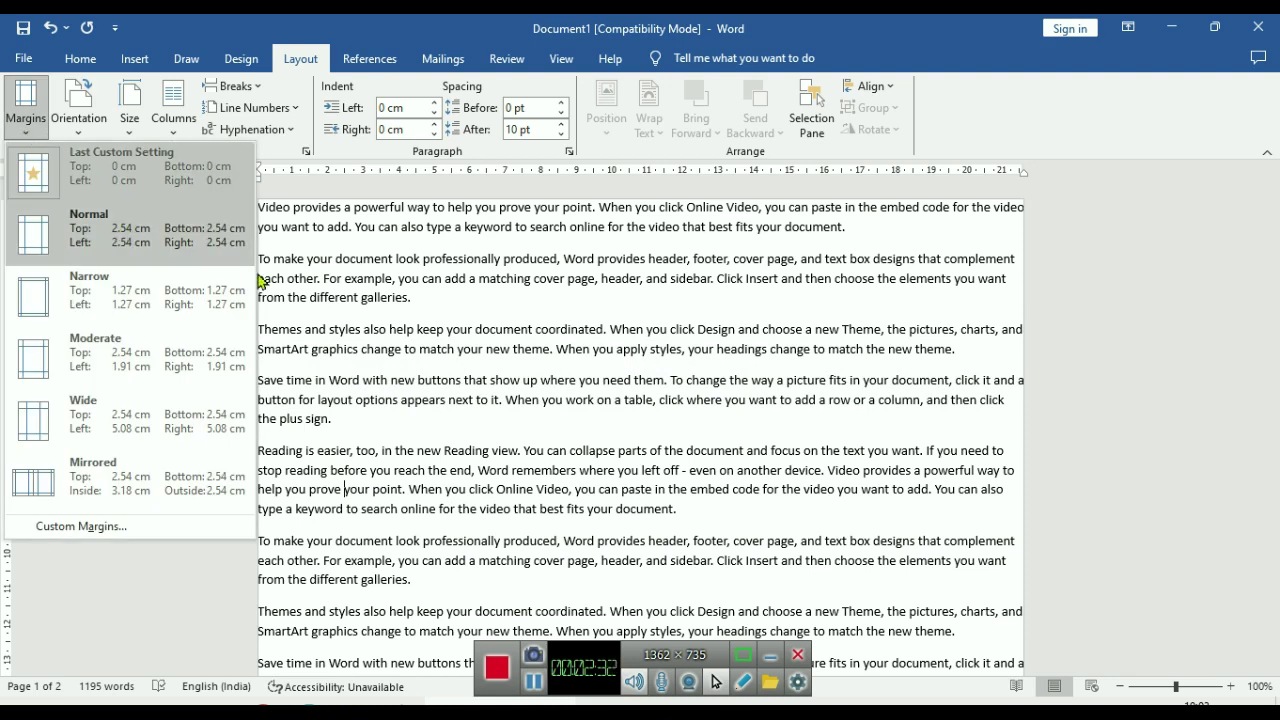
left_click(111, 253)
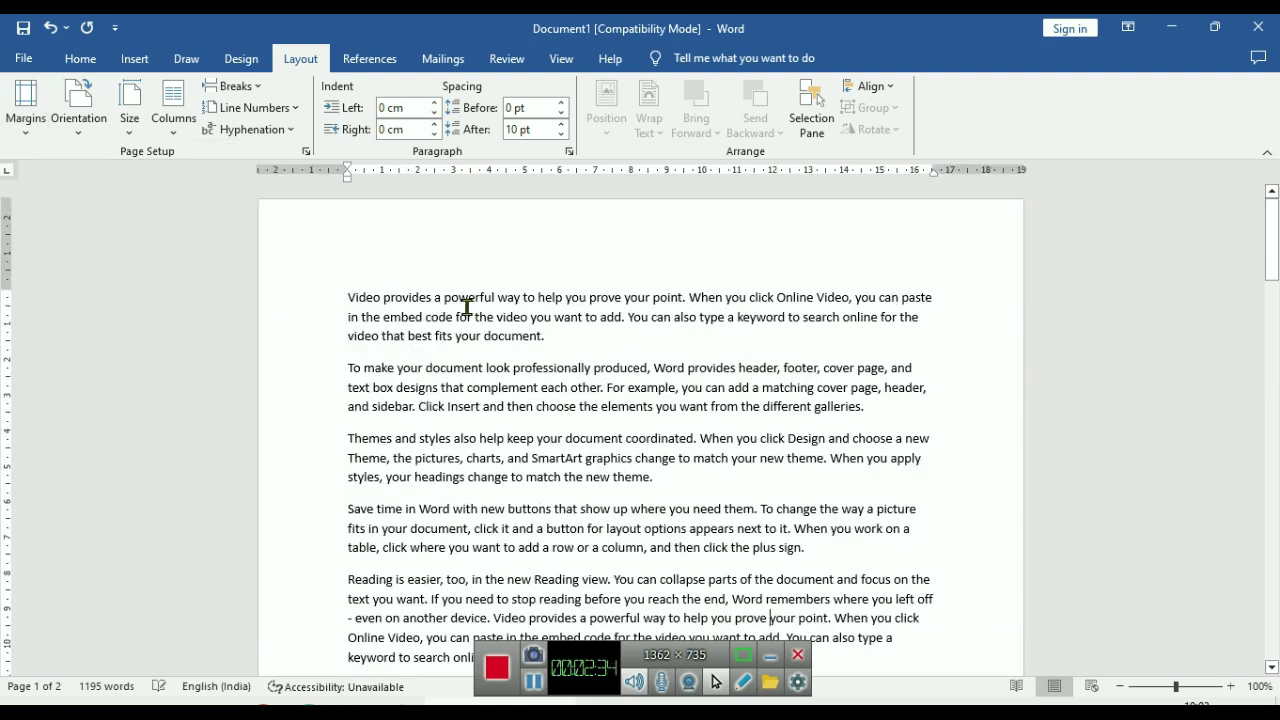
left_click(25, 105)
left_click(491, 374)
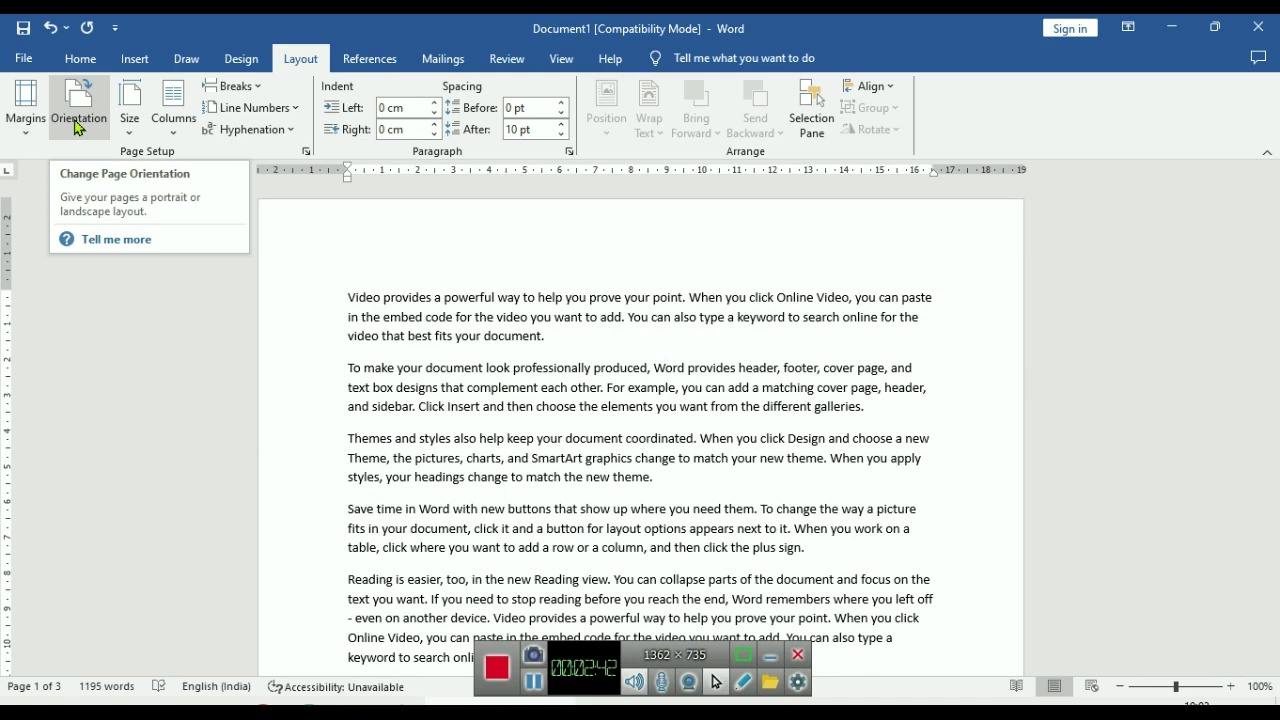
left_click(77, 127)
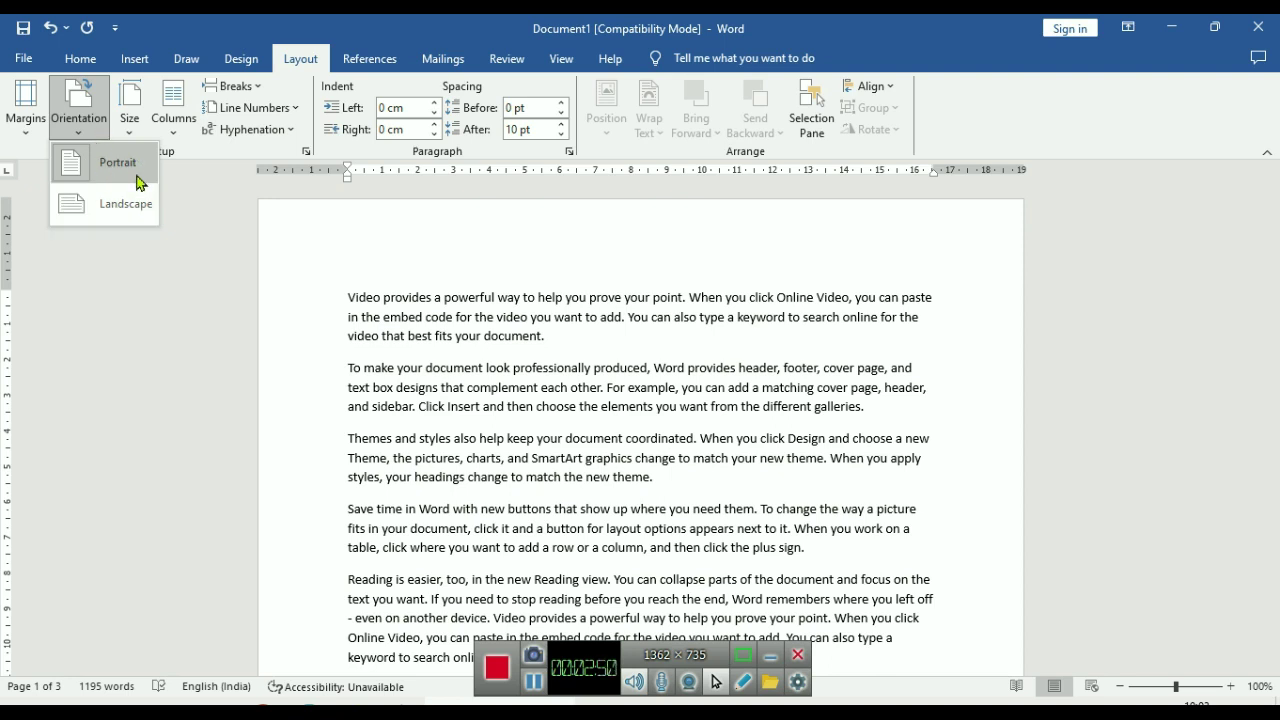
left_click(137, 172)
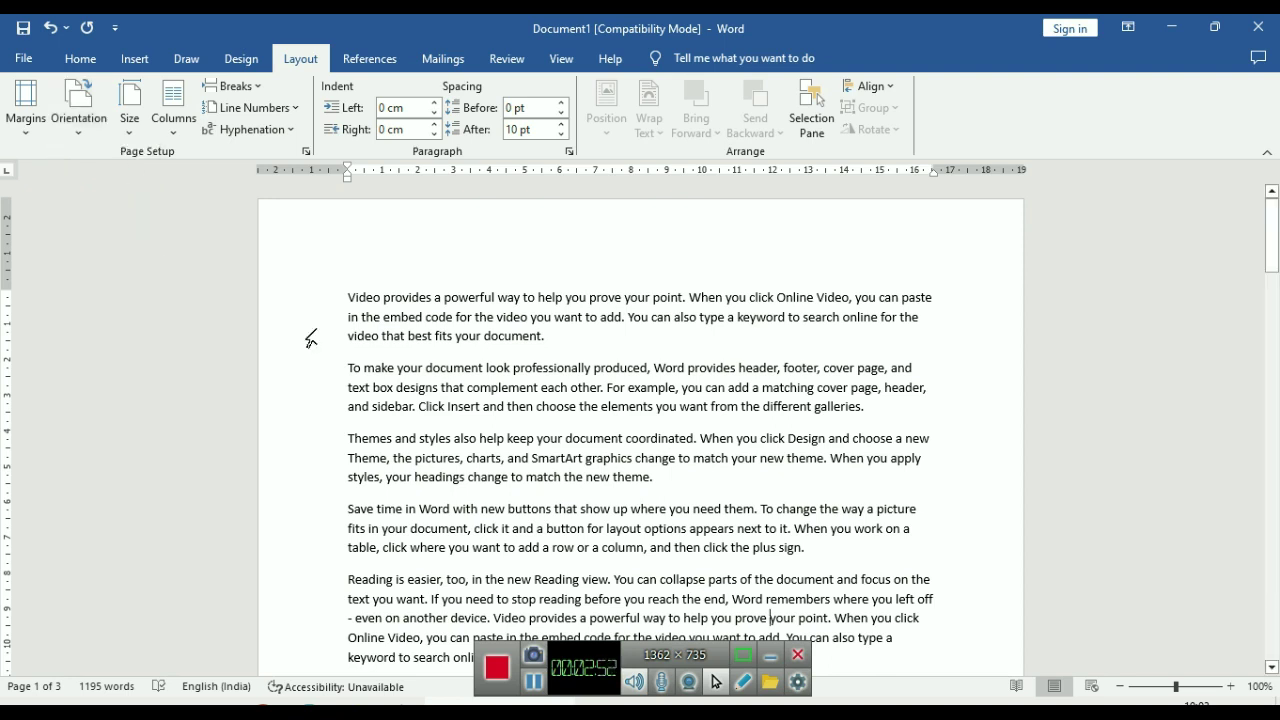
mouse_move(347, 296)
left_mouse_down()
mouse_move(551, 306)
mouse_move(768, 541)
mouse_move(835, 580)
left_mouse_up()
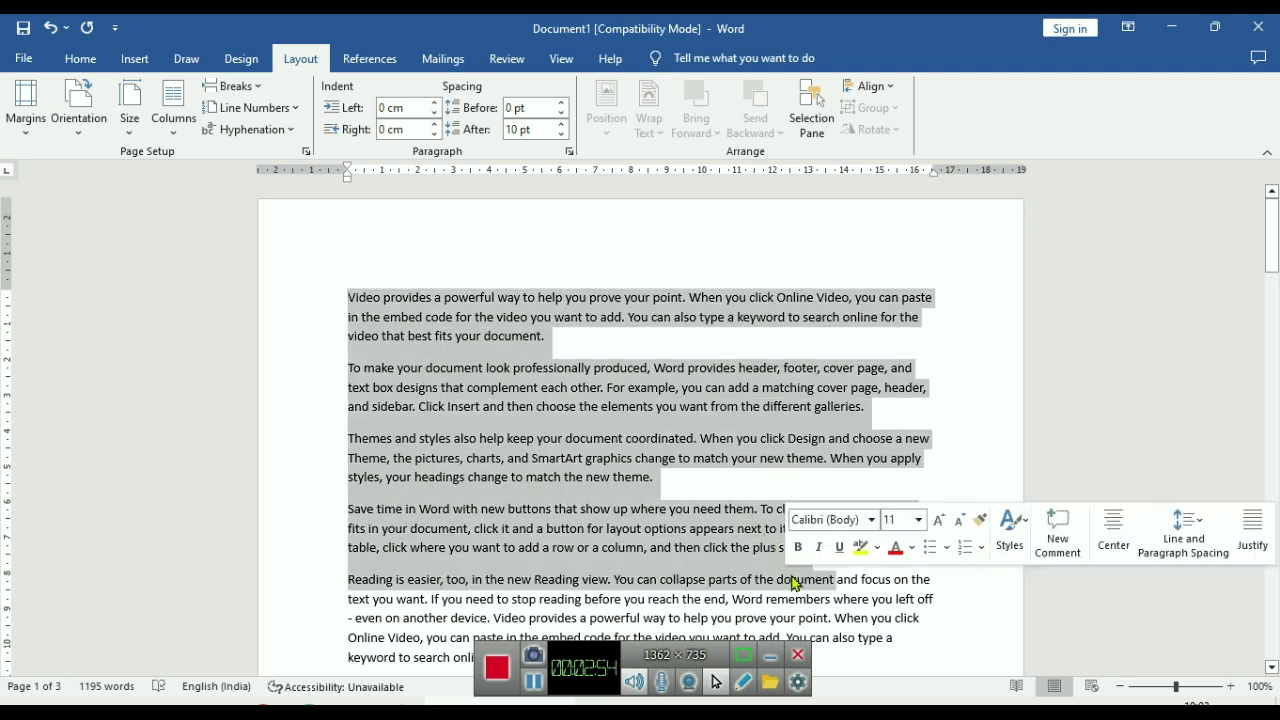
left_click(79, 122)
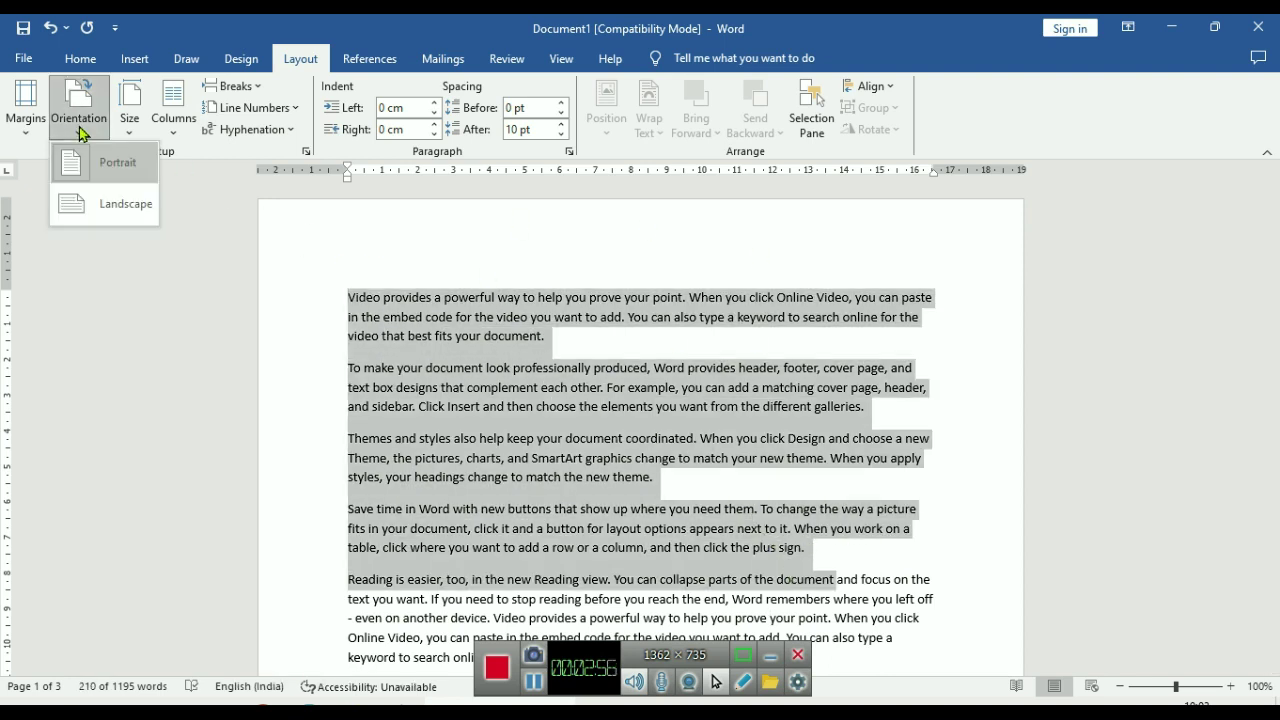
left_click(127, 206)
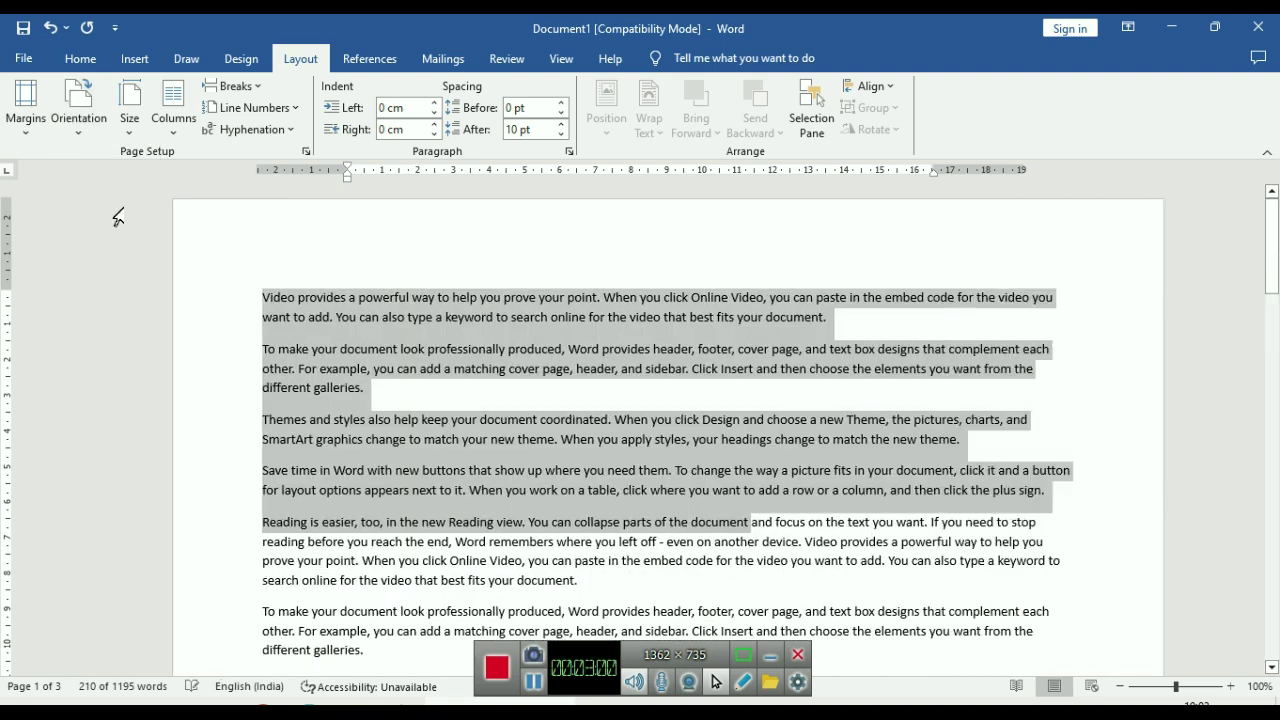
left_click(270, 297)
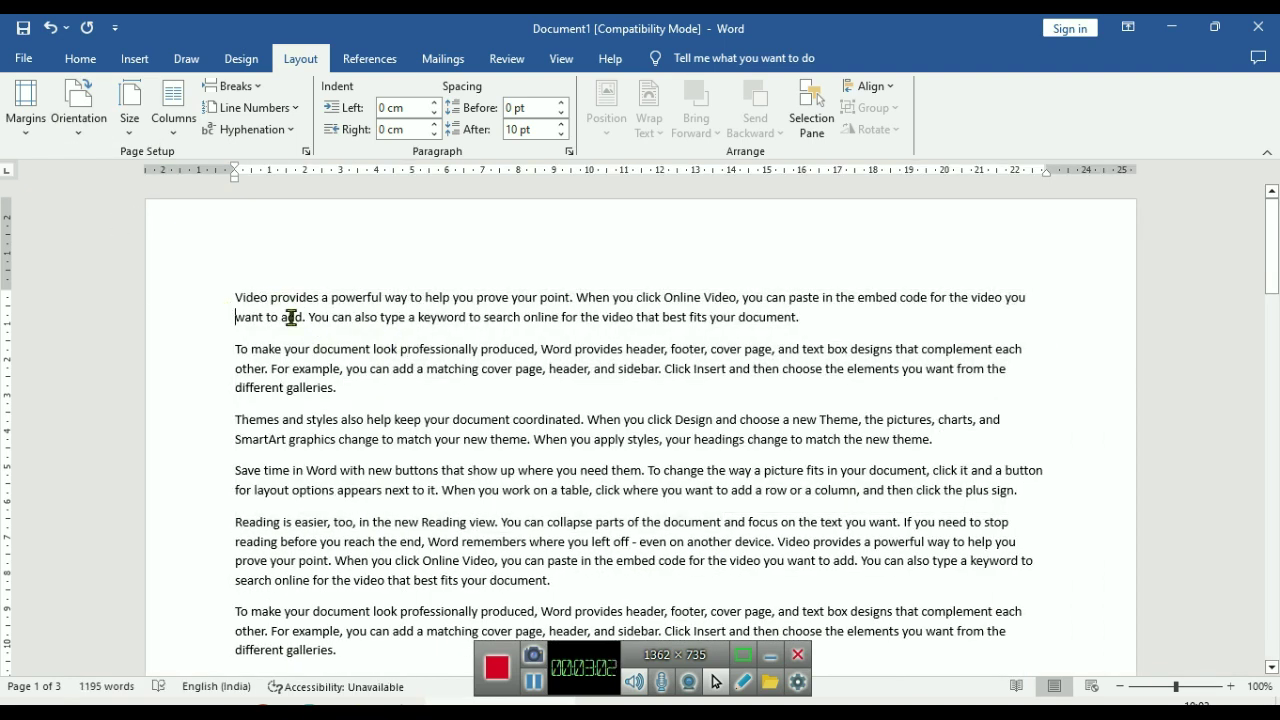
left_click_drag(236, 317, 1022, 330)
left_click(952, 356)
left_click_drag(236, 349, 957, 371)
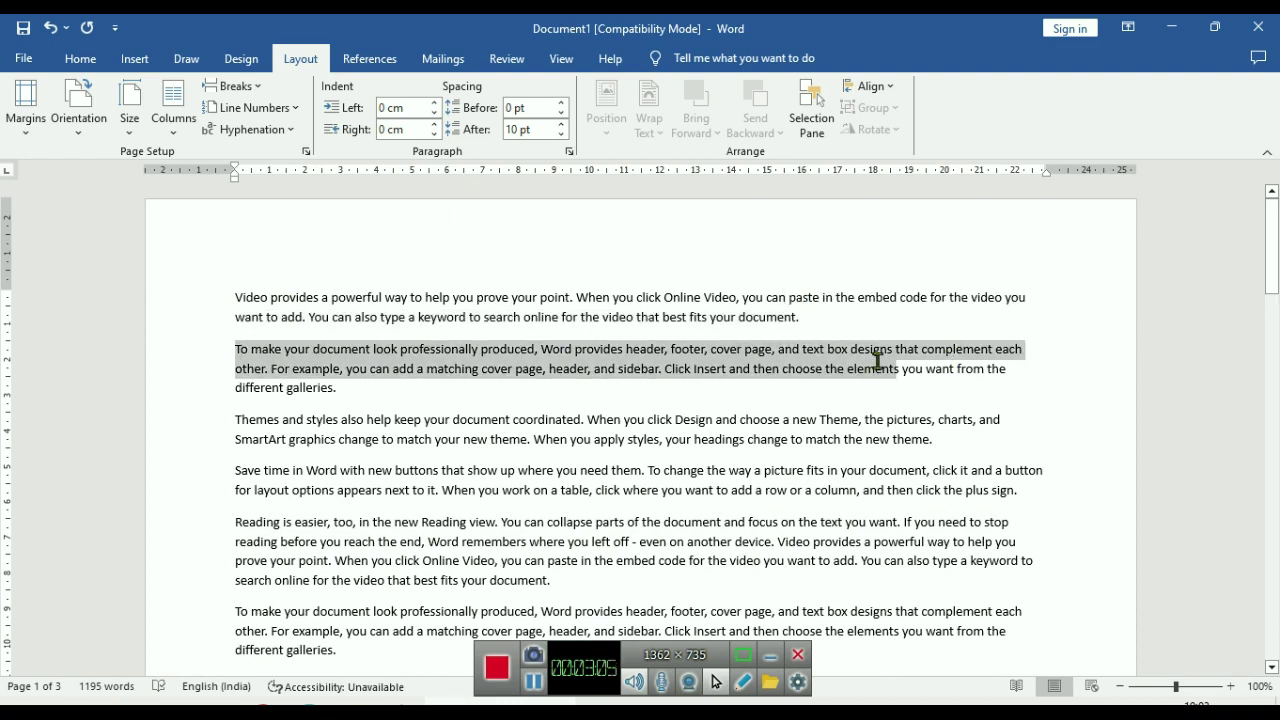
left_click(748, 376)
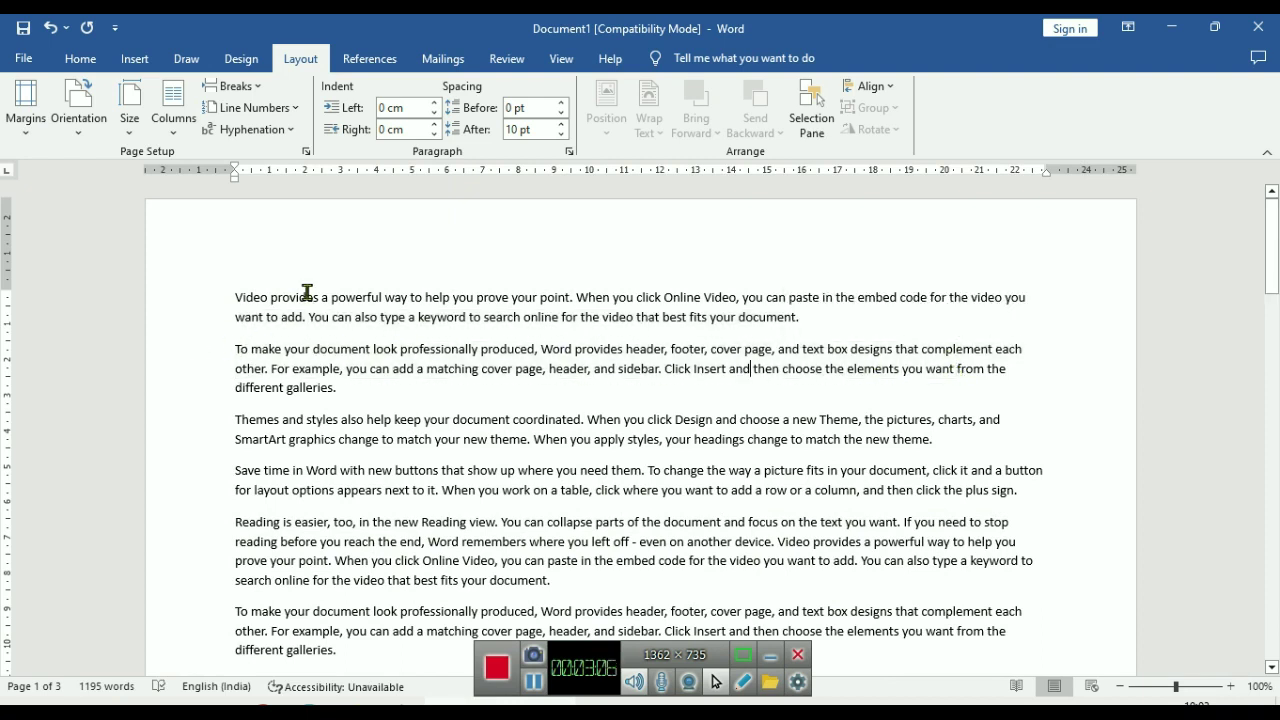
left_click(90, 130)
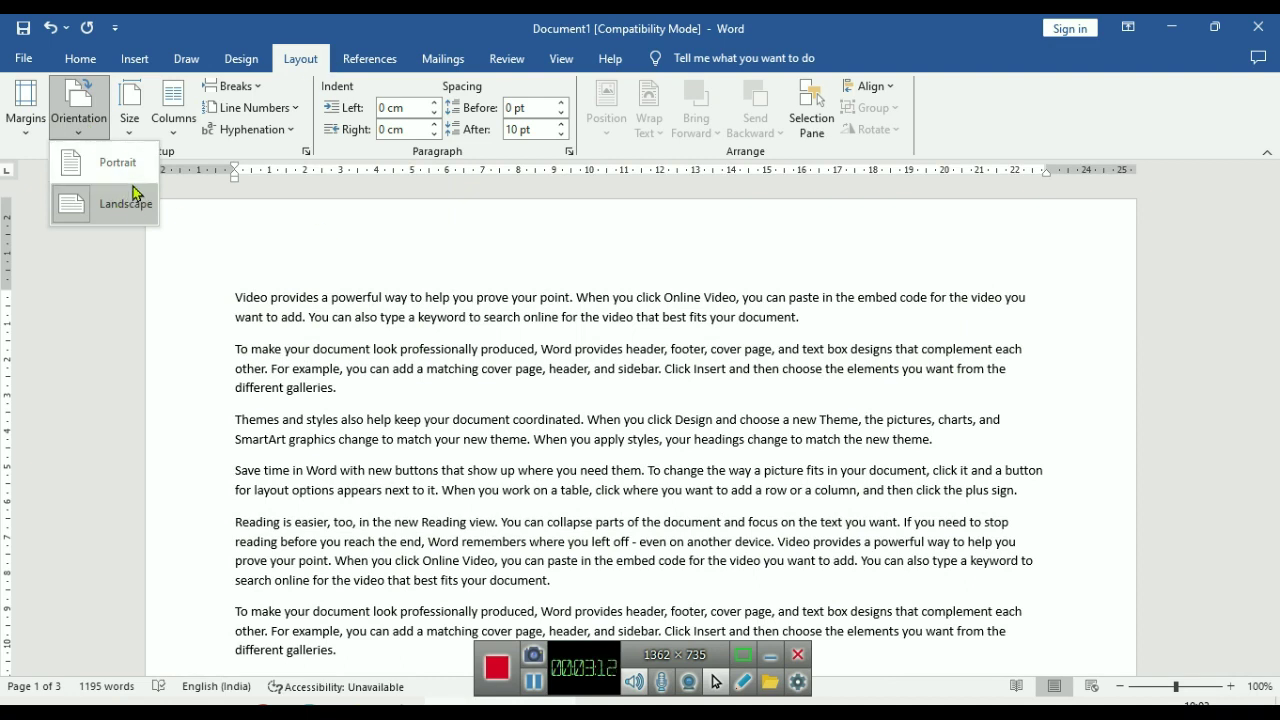
left_click(485, 338)
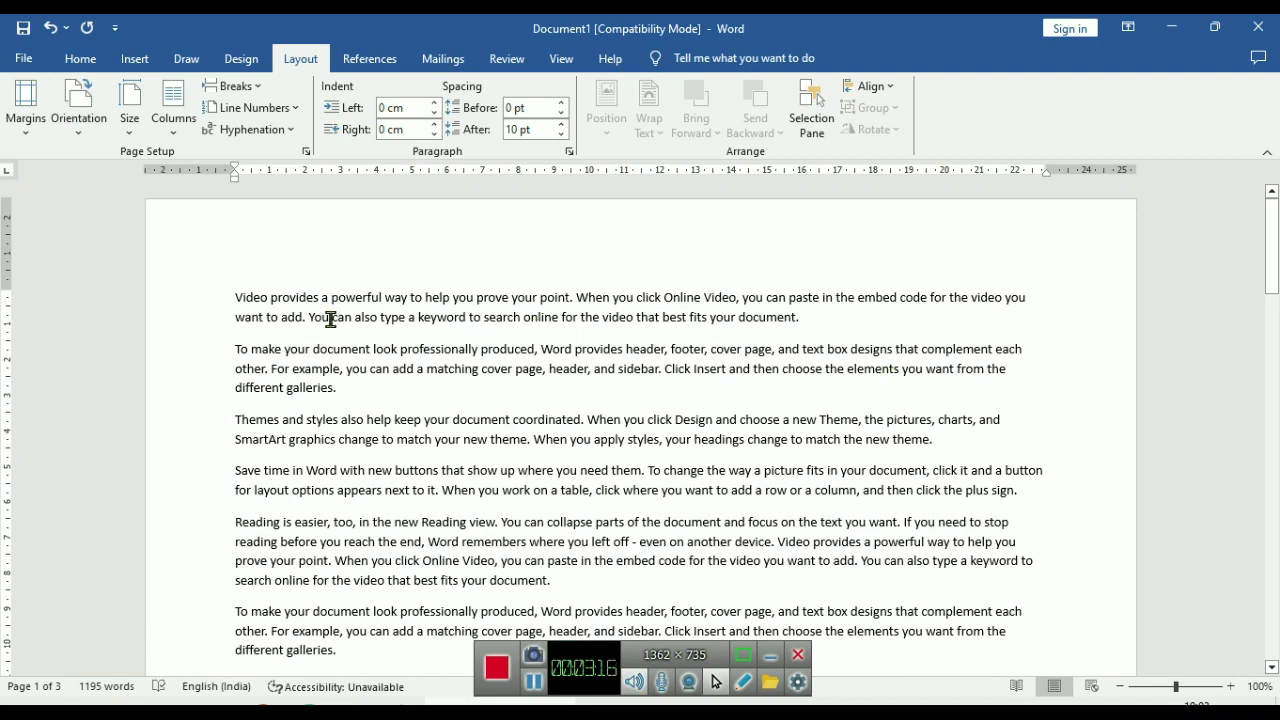
left_click_drag(418, 317, 782, 420)
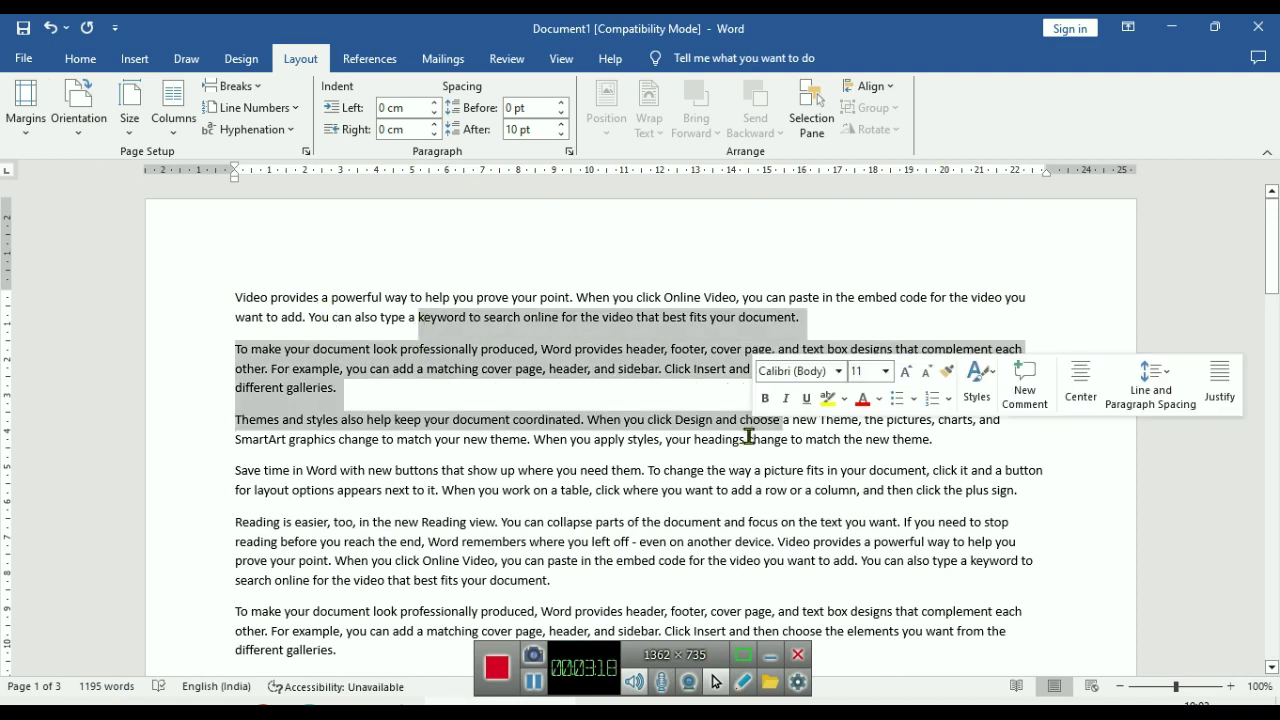
left_click(670, 441)
left_click_drag(398, 310, 480, 369)
left_click(434, 403)
left_click_drag(1023, 369, 1023, 375)
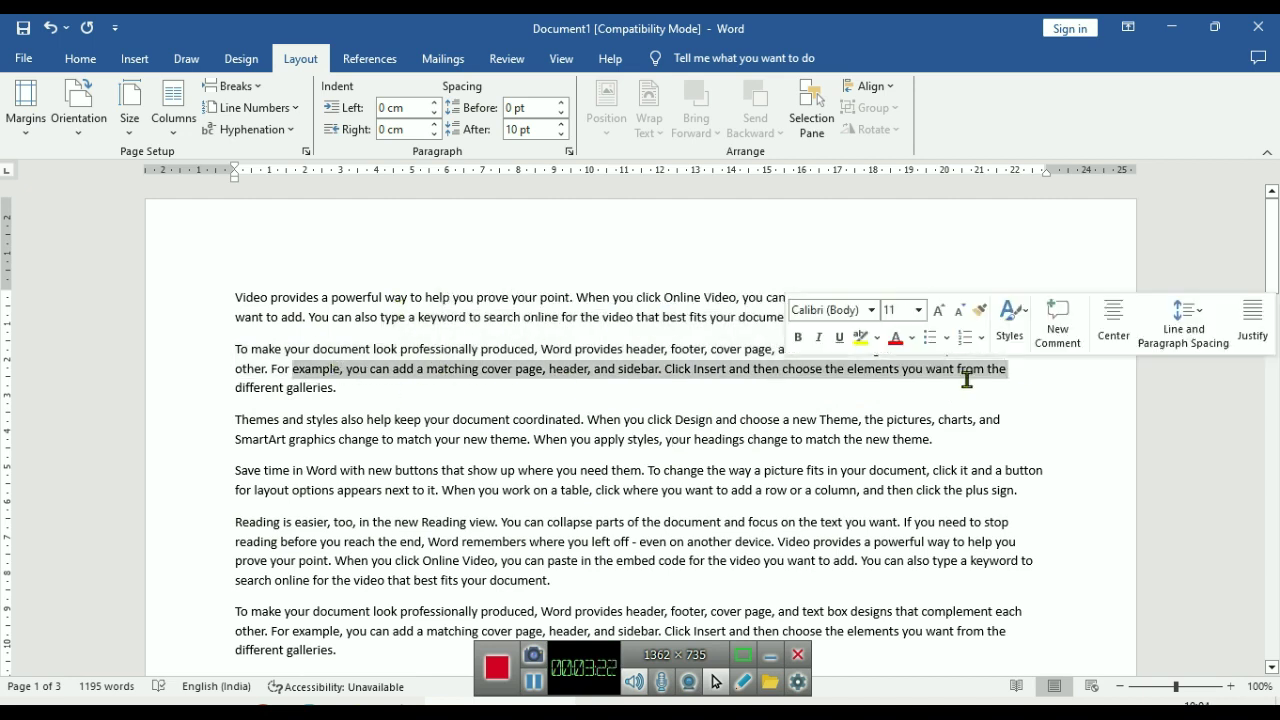
left_click(441, 316)
left_click(80, 133)
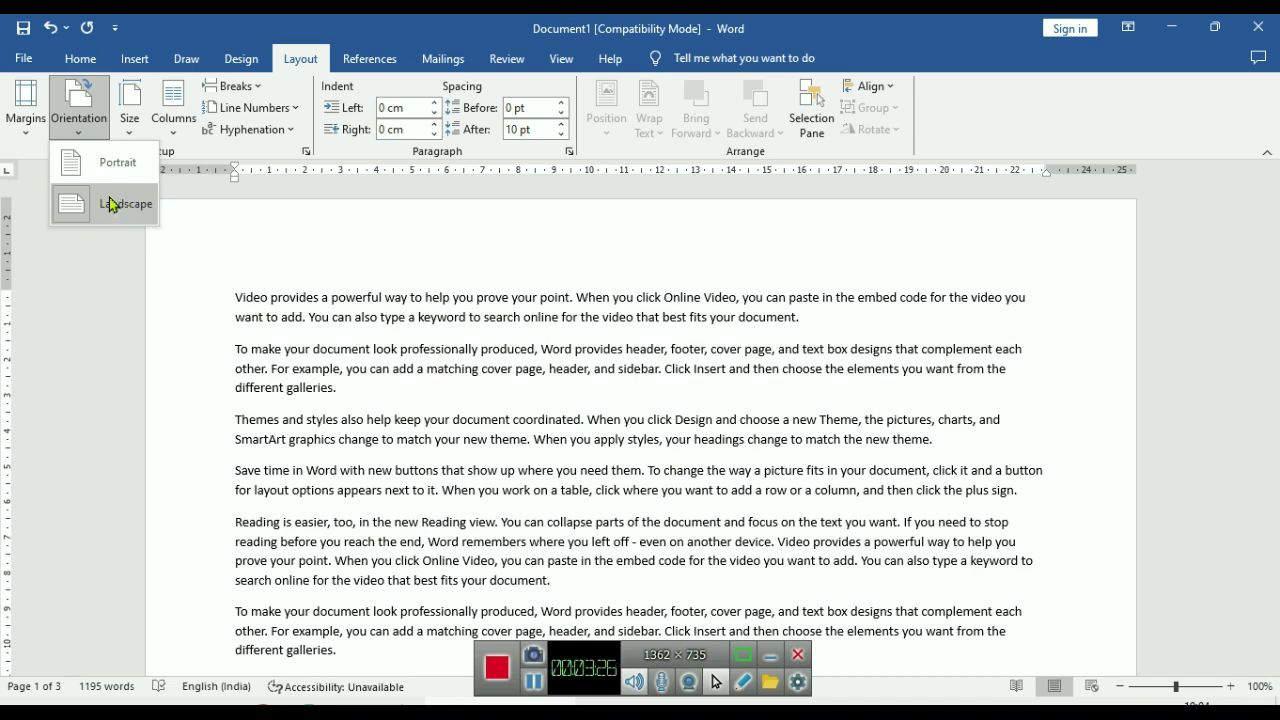
left_click(108, 166)
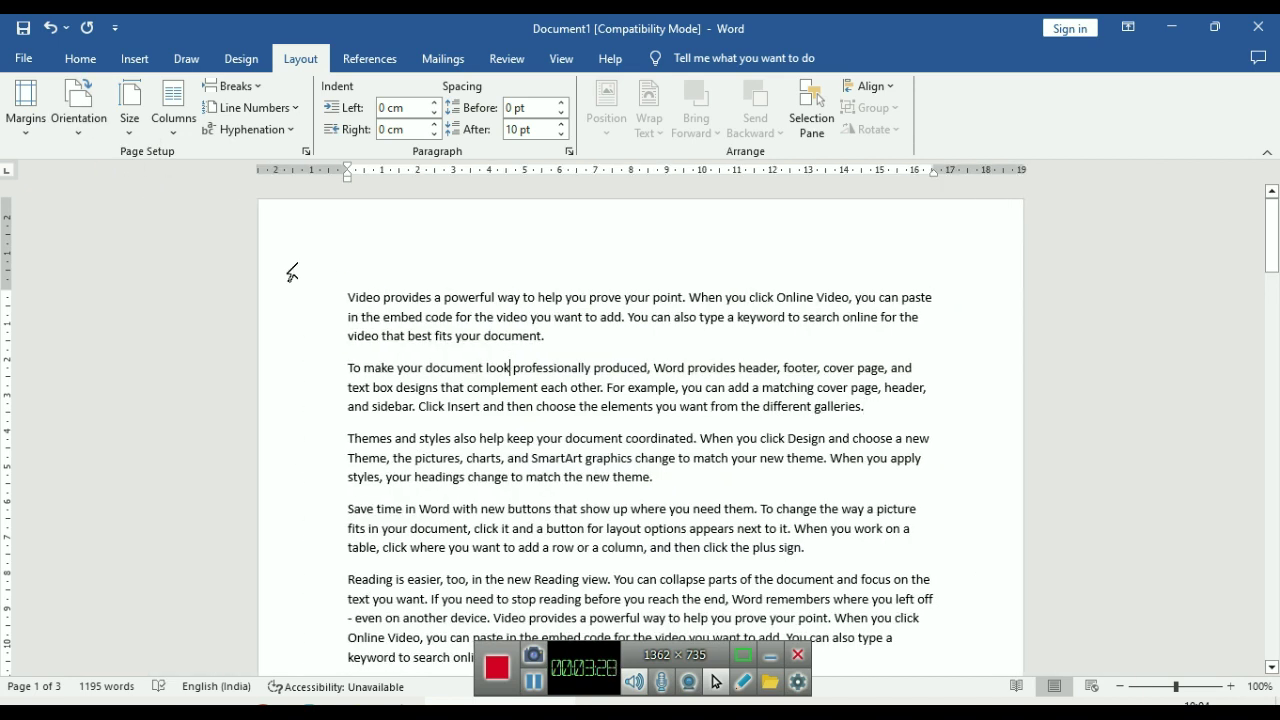
Choose A4 (21 cm x 29.7 cm) paper, then reopen and dismiss the Size list unchanged
left_click(139, 133)
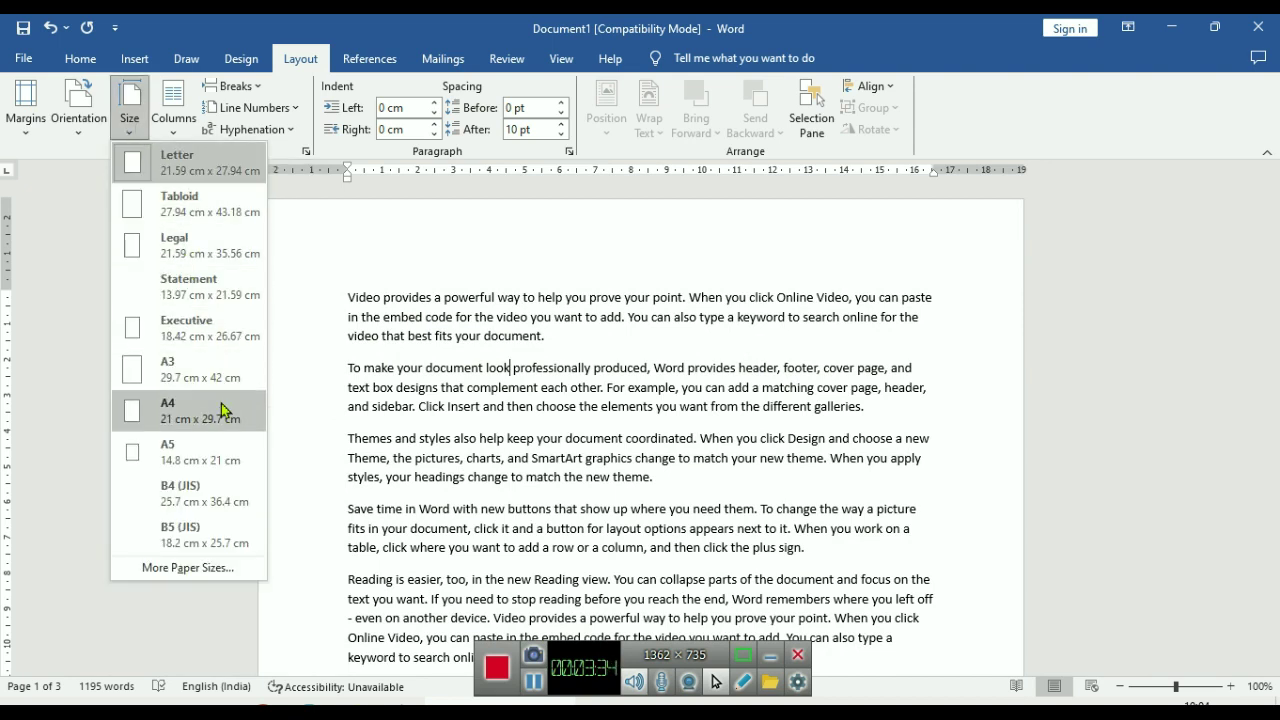
left_click(227, 410)
left_click(129, 105)
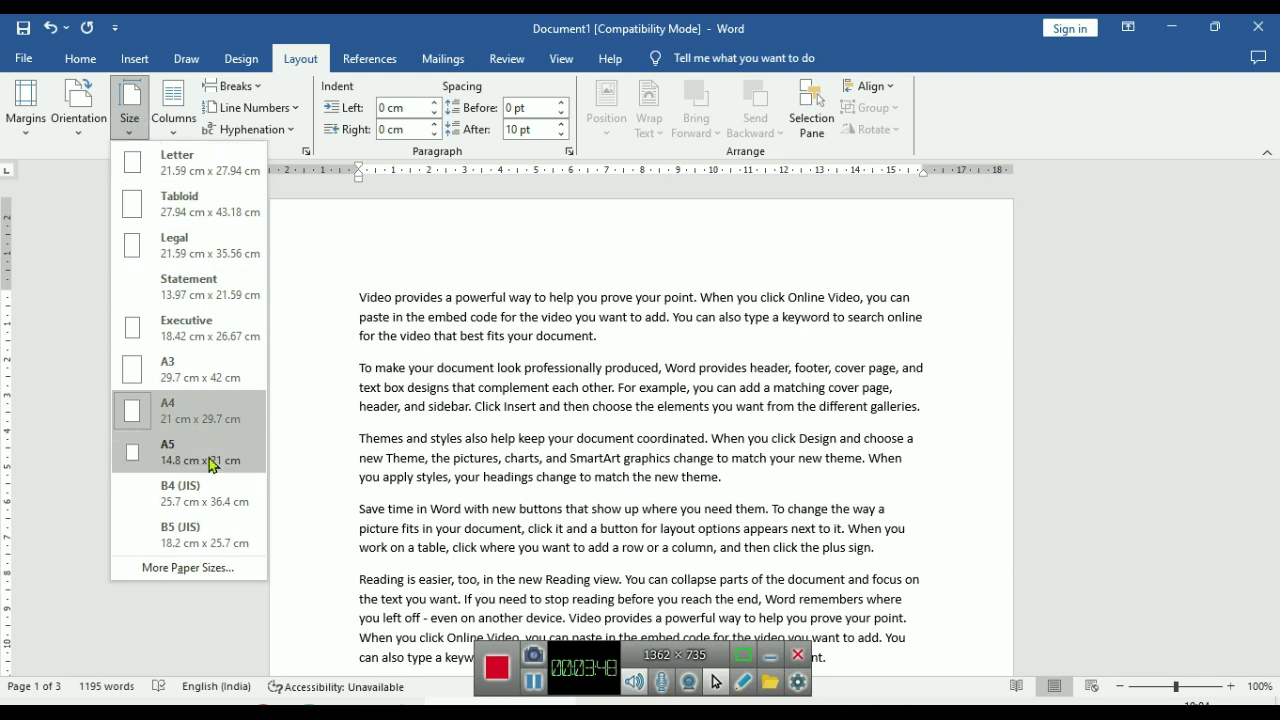
left_click(457, 436)
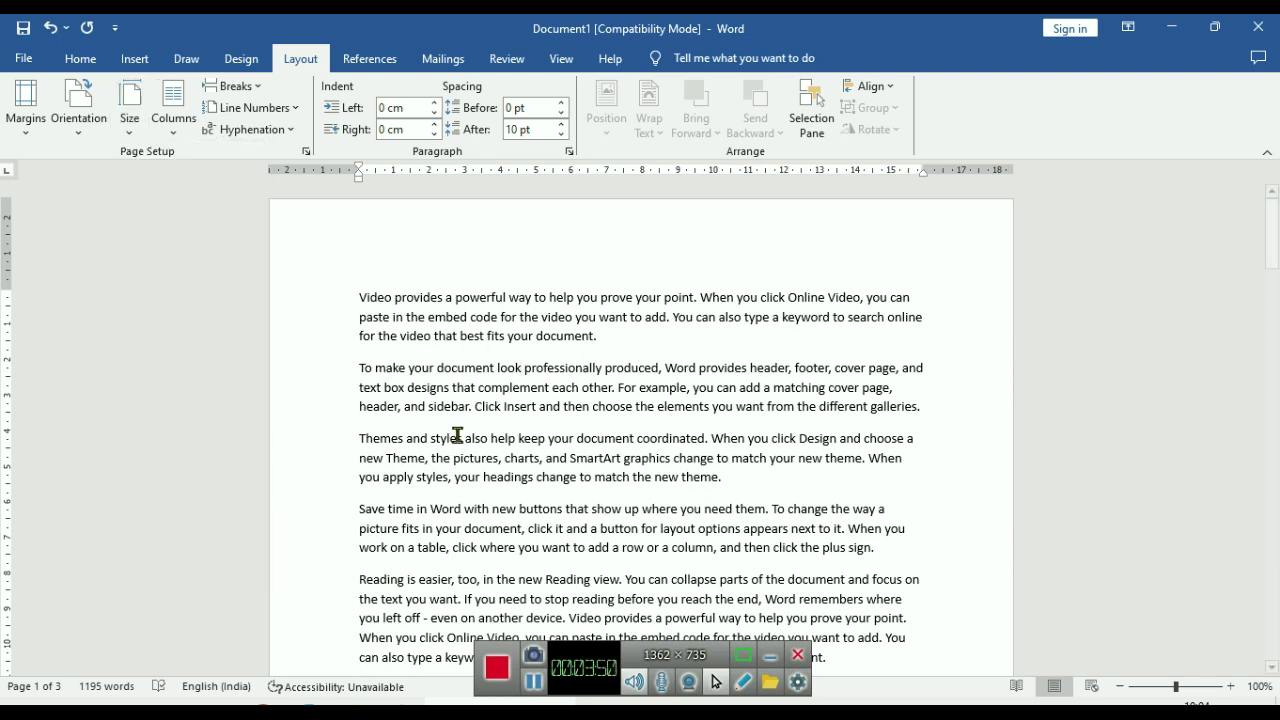
Split the text into two columns and check the result
left_click(186, 124)
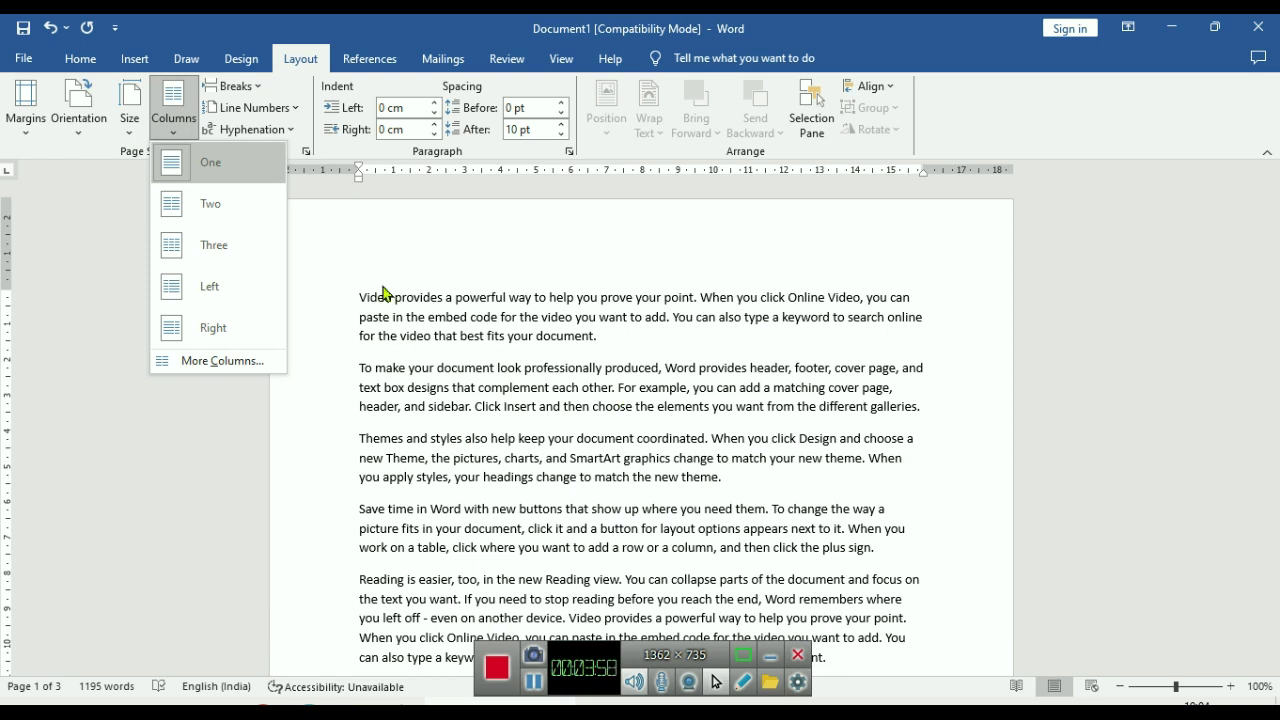
left_click(237, 205)
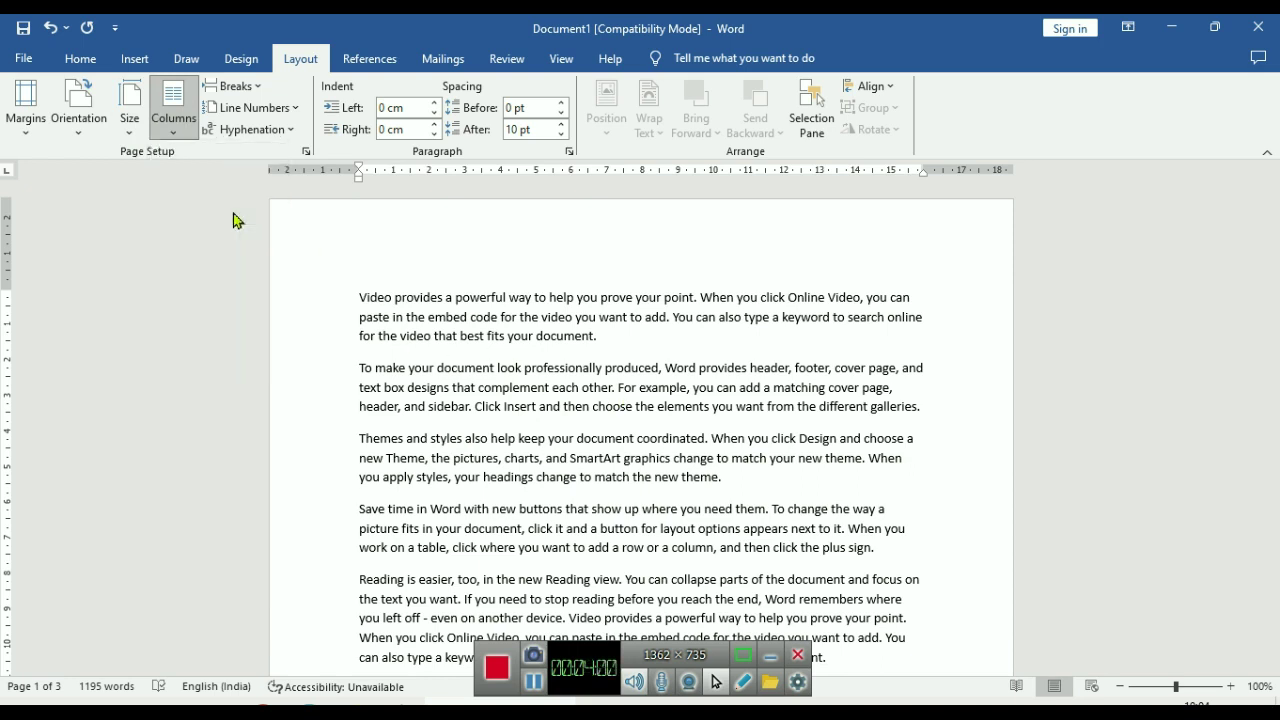
scroll(327, 285, "down", 1)
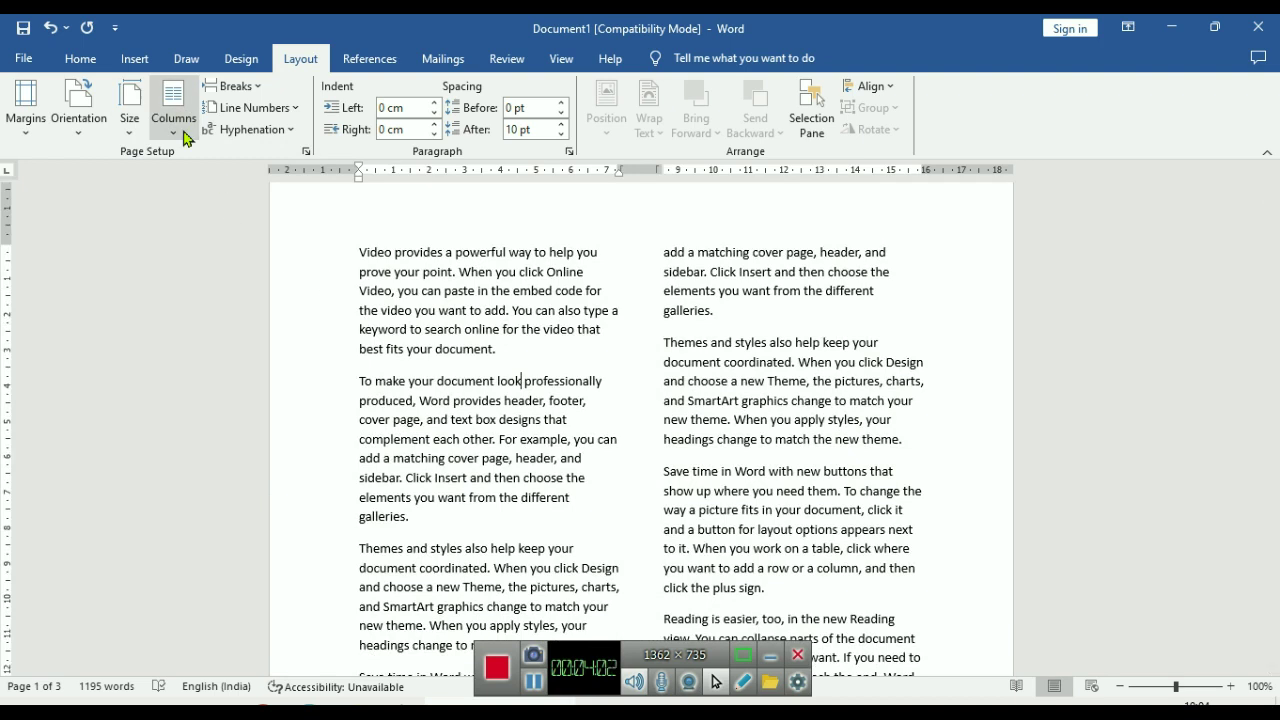
left_click(173, 100)
left_click(586, 386)
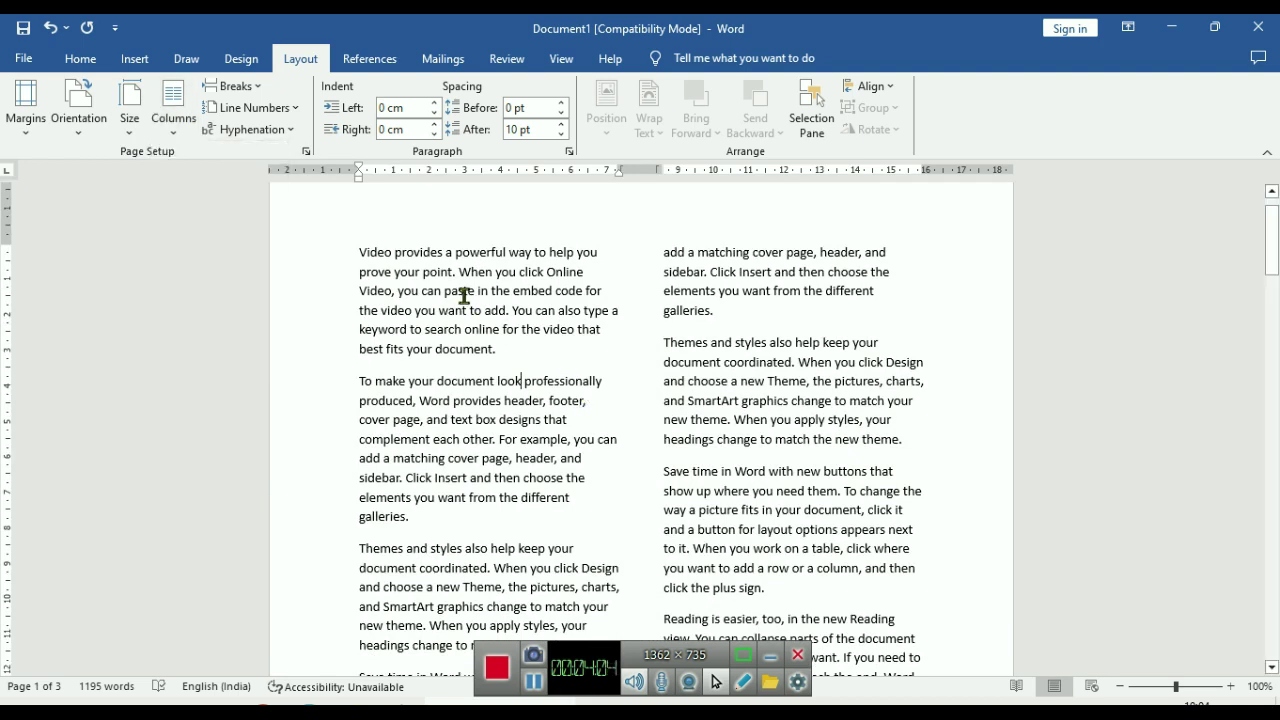
left_click_drag(445, 290, 637, 485)
scroll(637, 485, "down", 3)
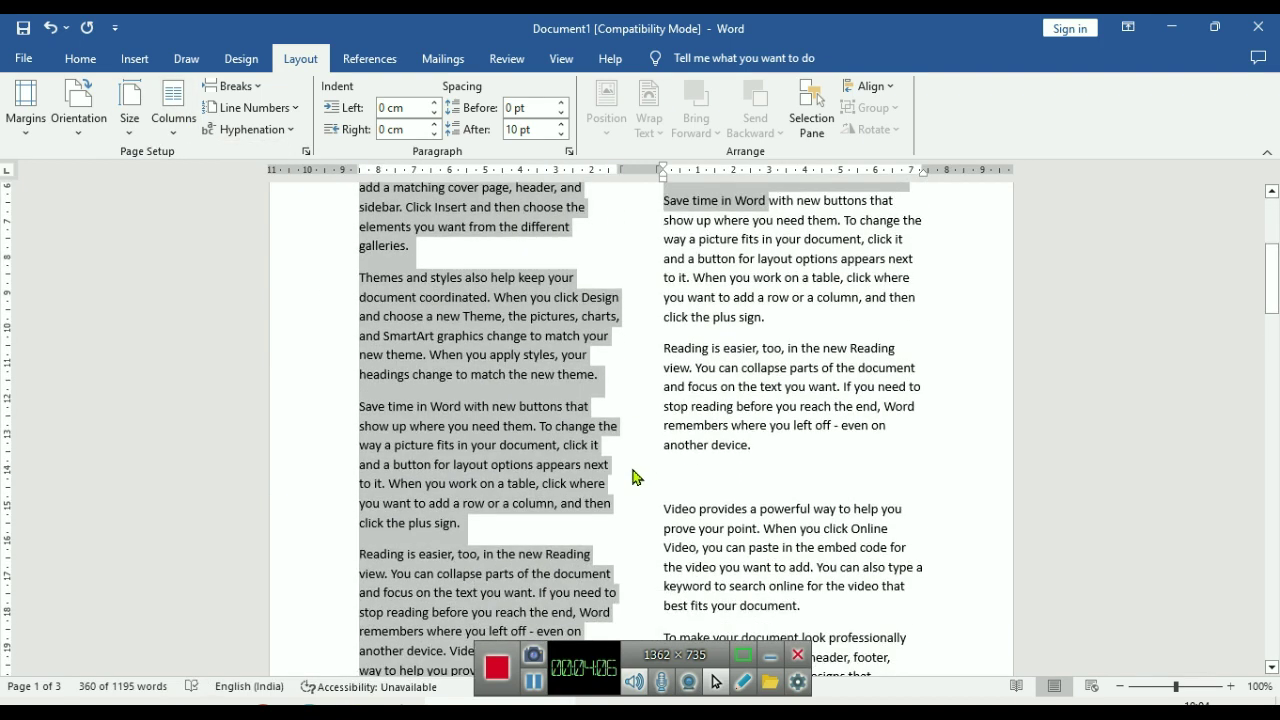
scroll(635, 475, "up", 4)
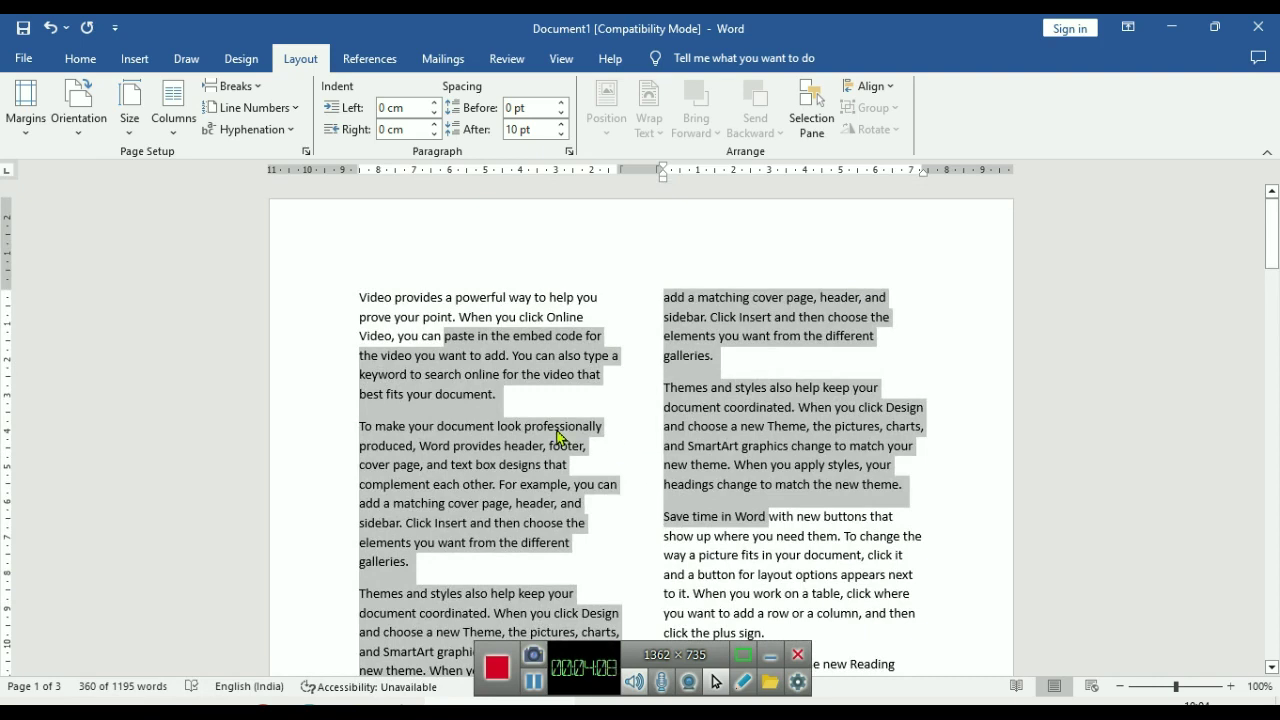
left_click(558, 437)
Reflow the text into three columns
left_click(173, 100)
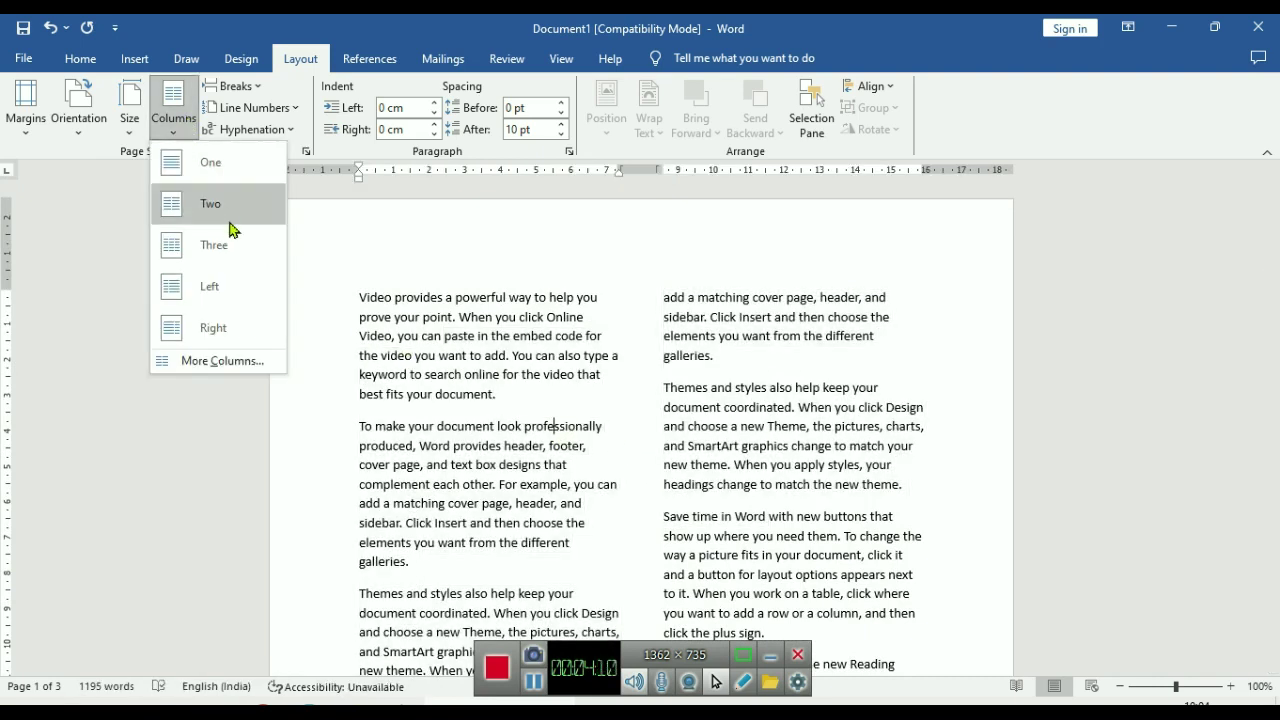
left_click(240, 257)
scroll(760, 420, "down", 3)
scroll(775, 398, "up", 3)
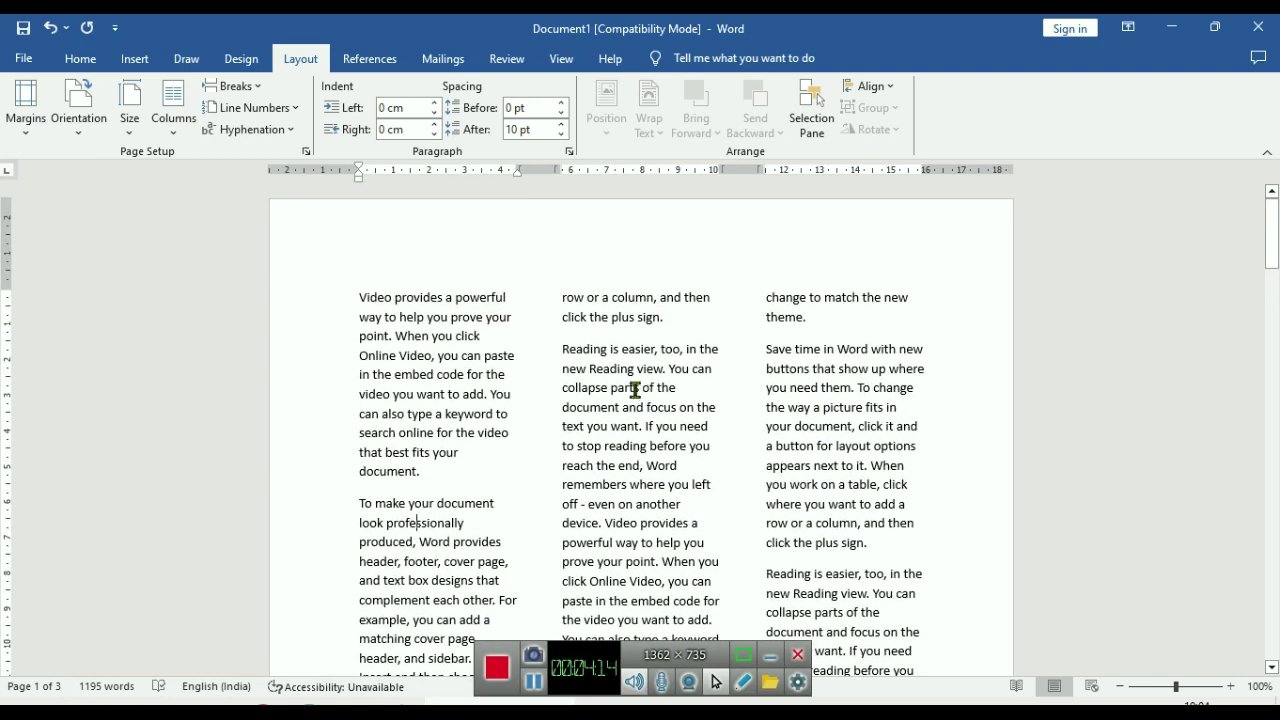
Try the Left column preset, then the Right column preset
left_click(180, 132)
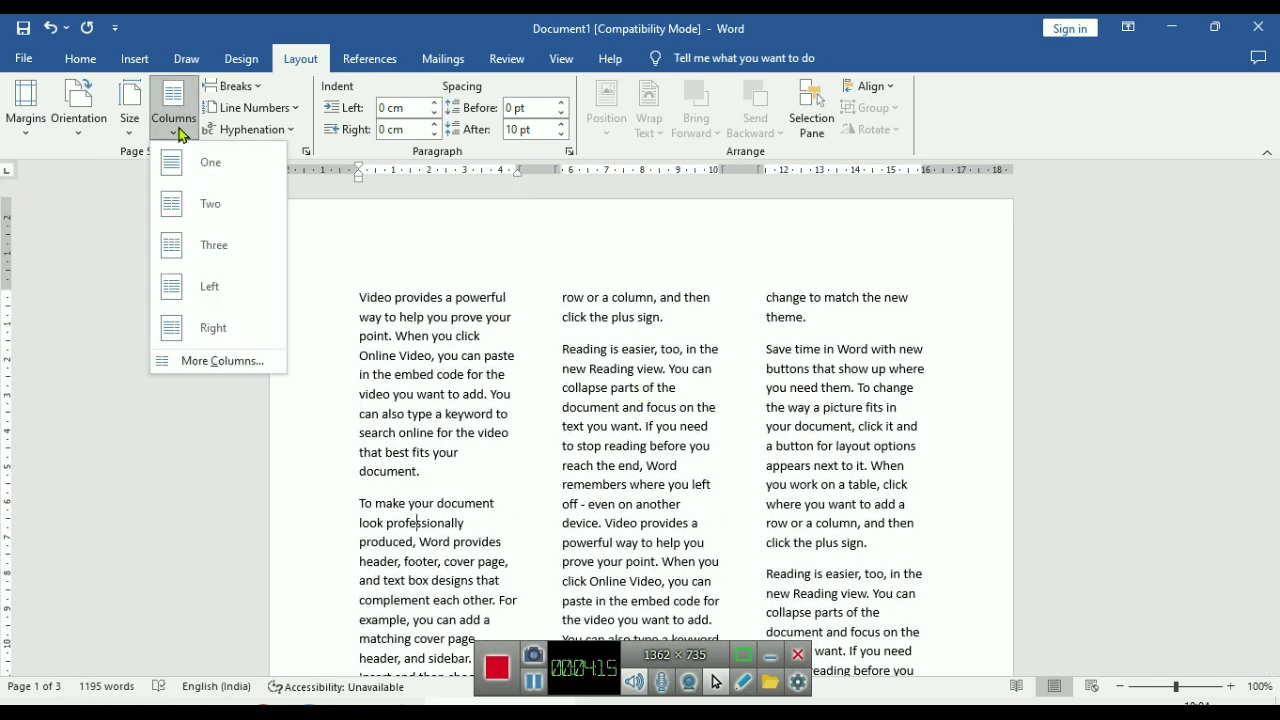
left_click(243, 290)
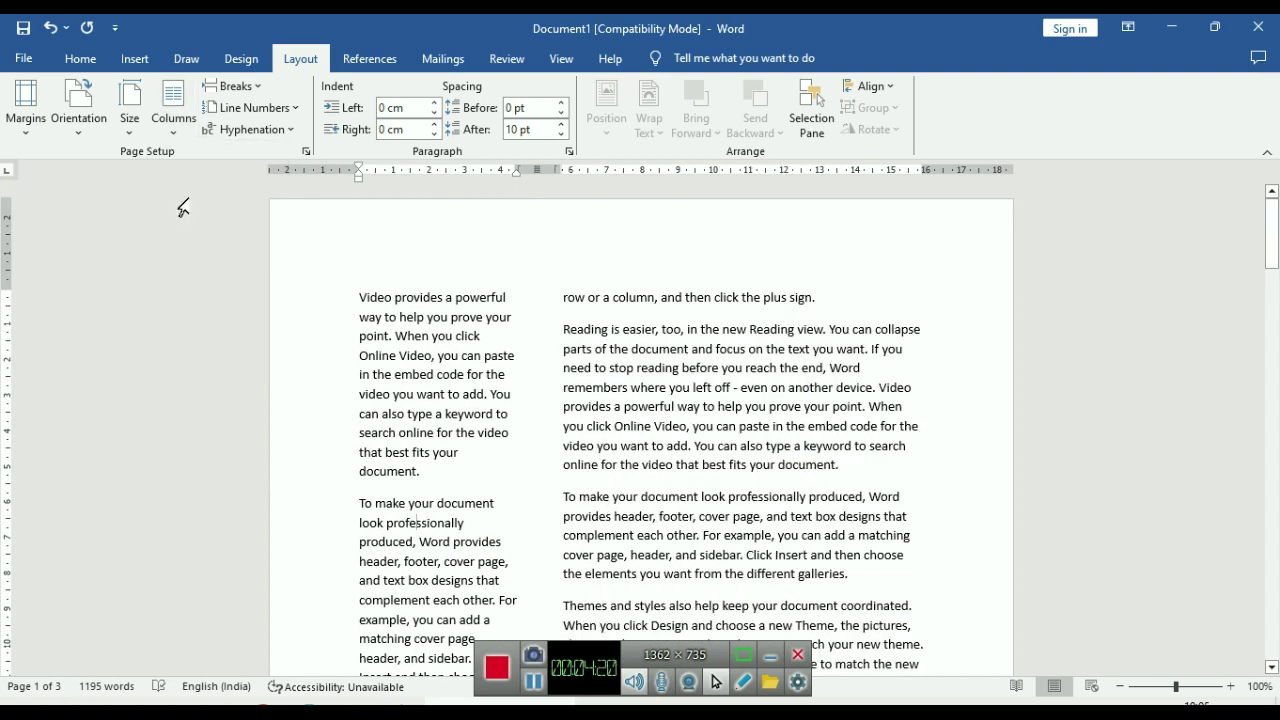
left_click(172, 110)
left_click(214, 328)
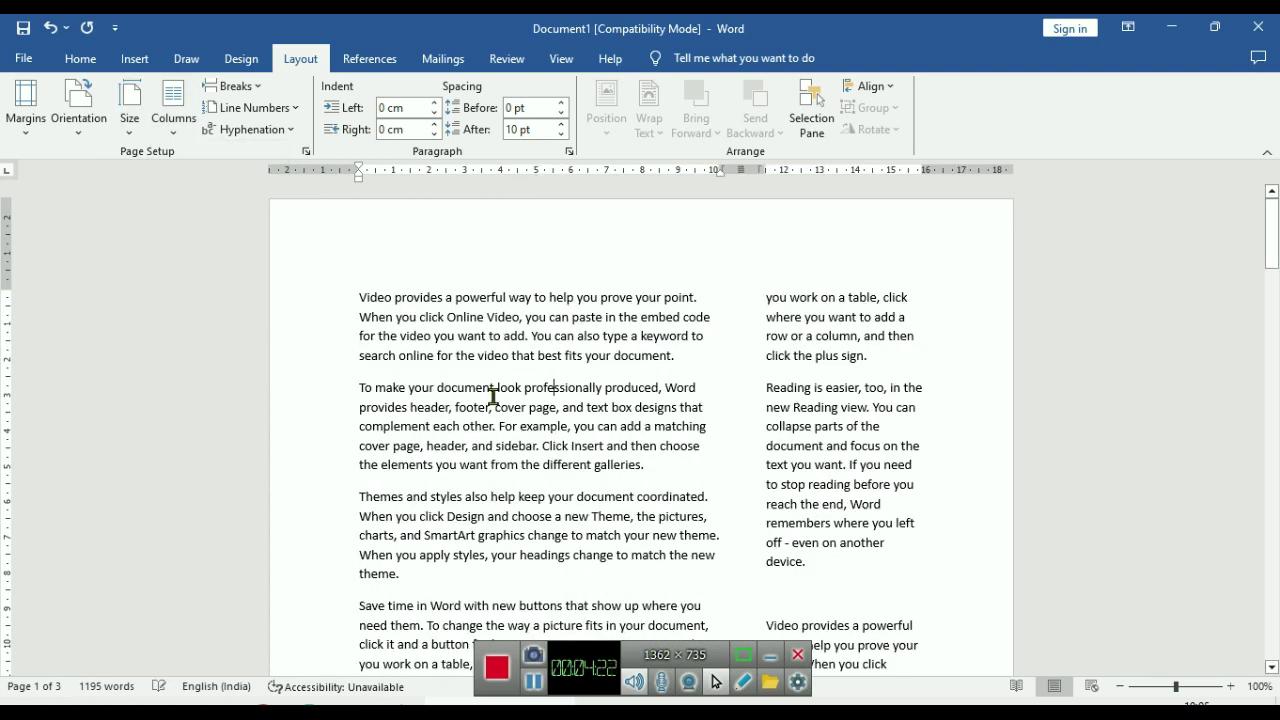
scroll(500, 414, "down", 4)
scroll(500, 414, "up", 1)
scroll(500, 417, "up", 3)
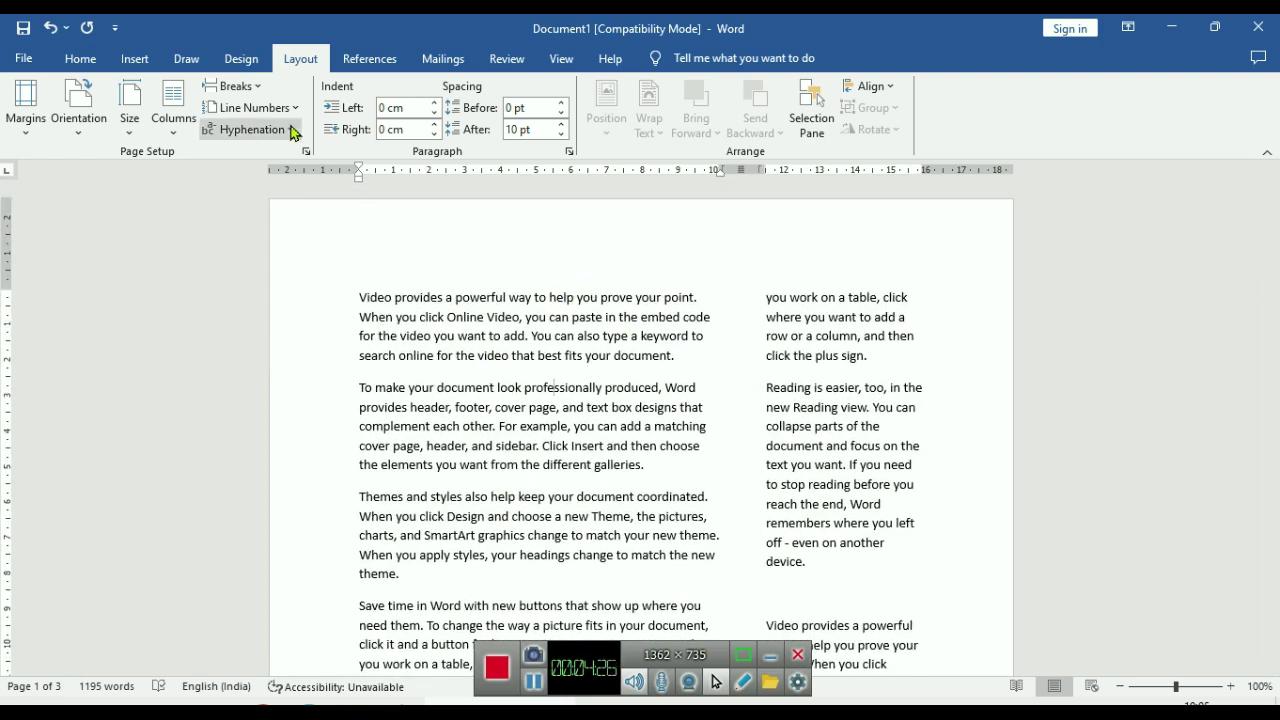
left_click(173, 105)
left_click(224, 176)
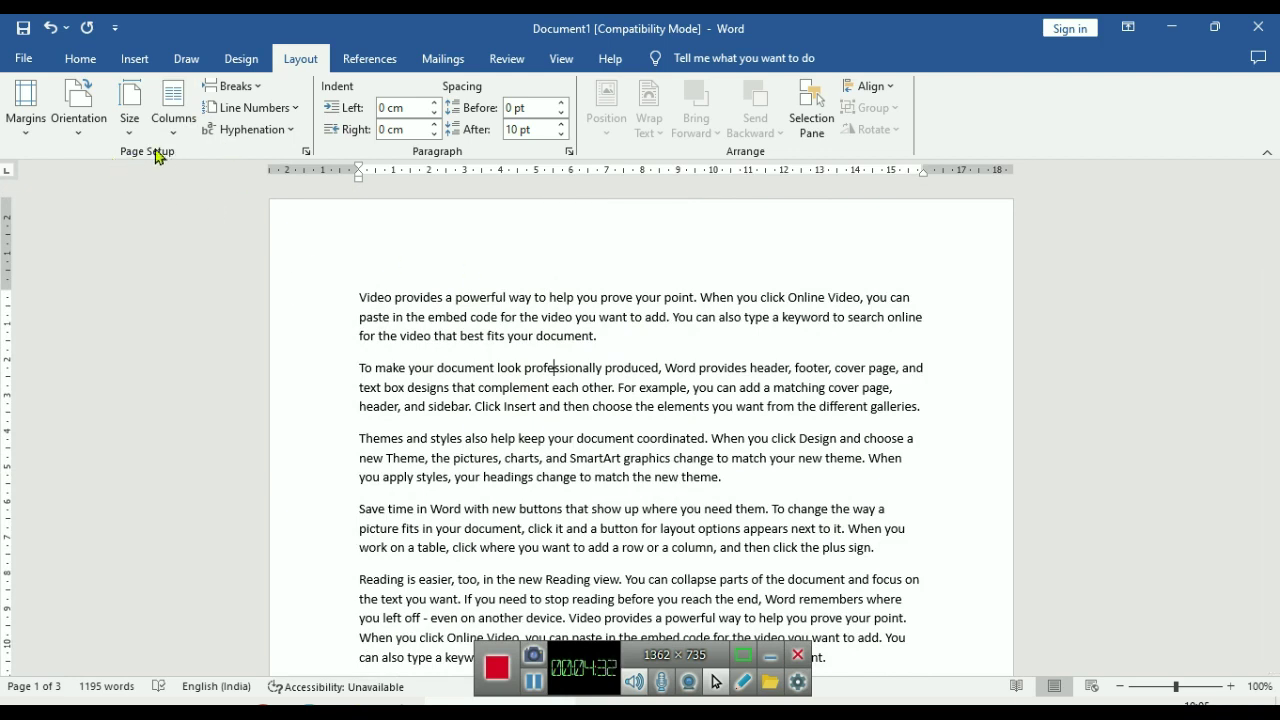
left_click(258, 90)
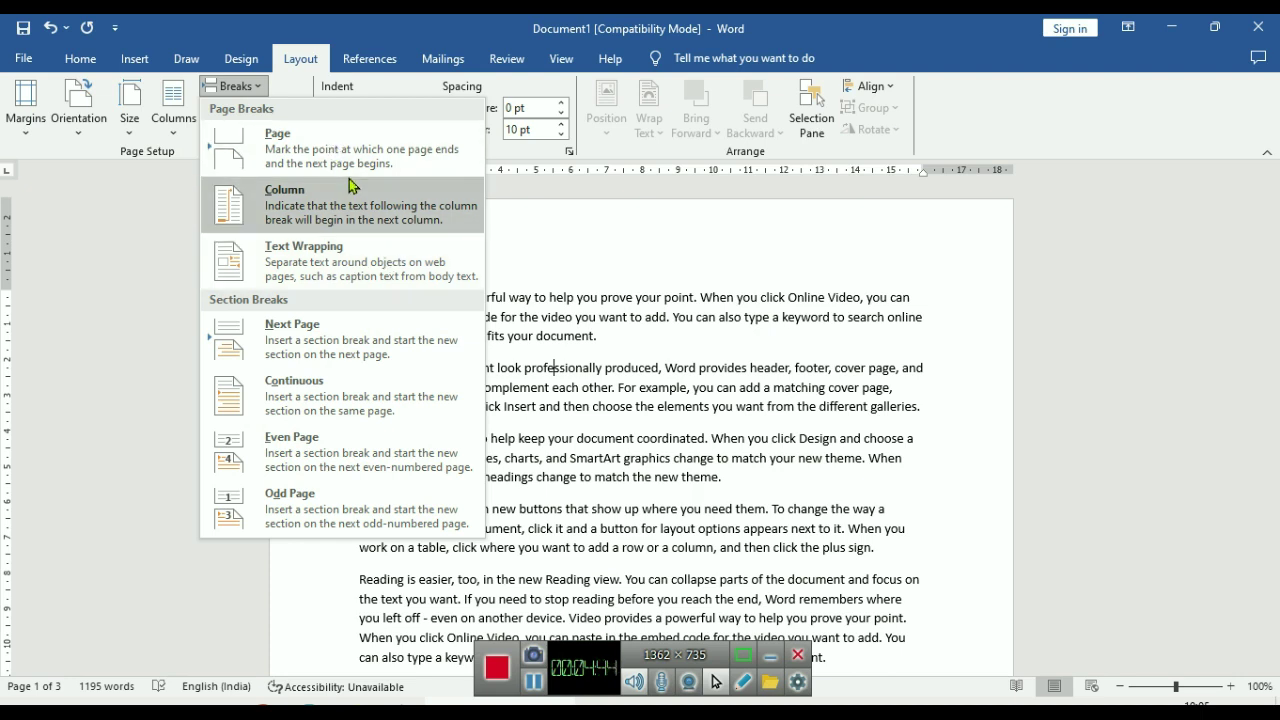
left_click(565, 406)
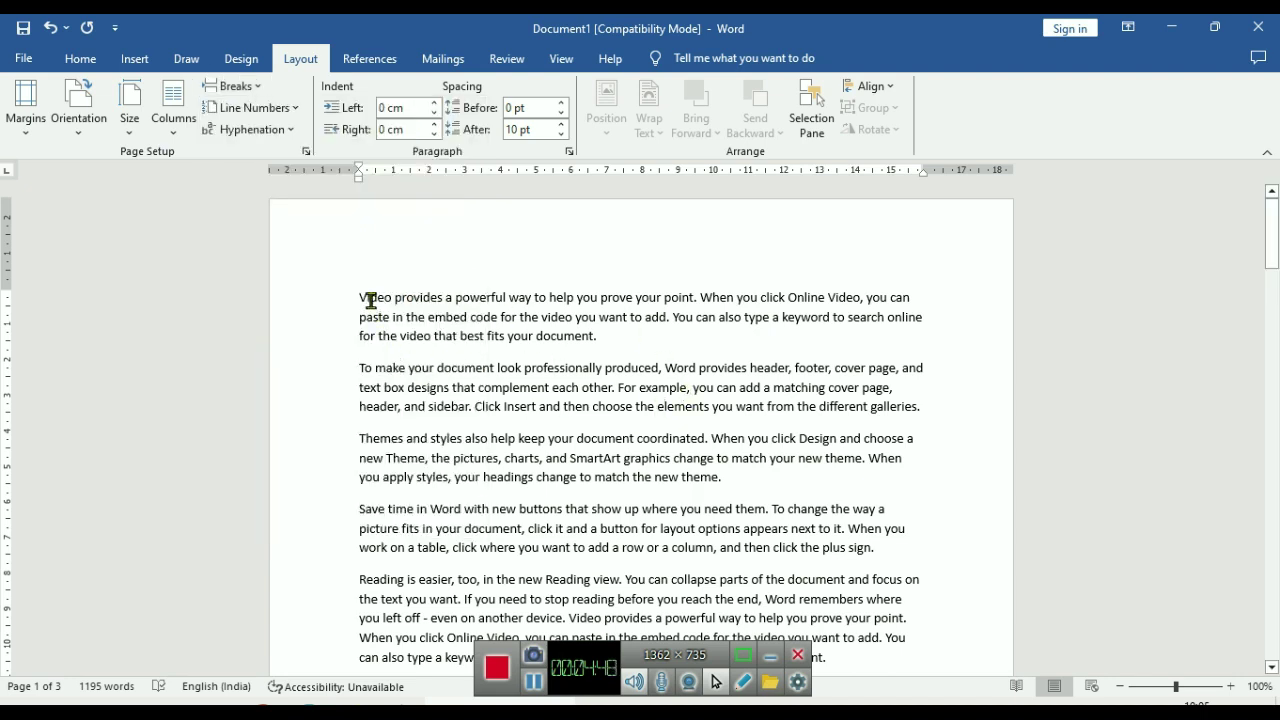
left_click_drag(356, 296, 626, 340)
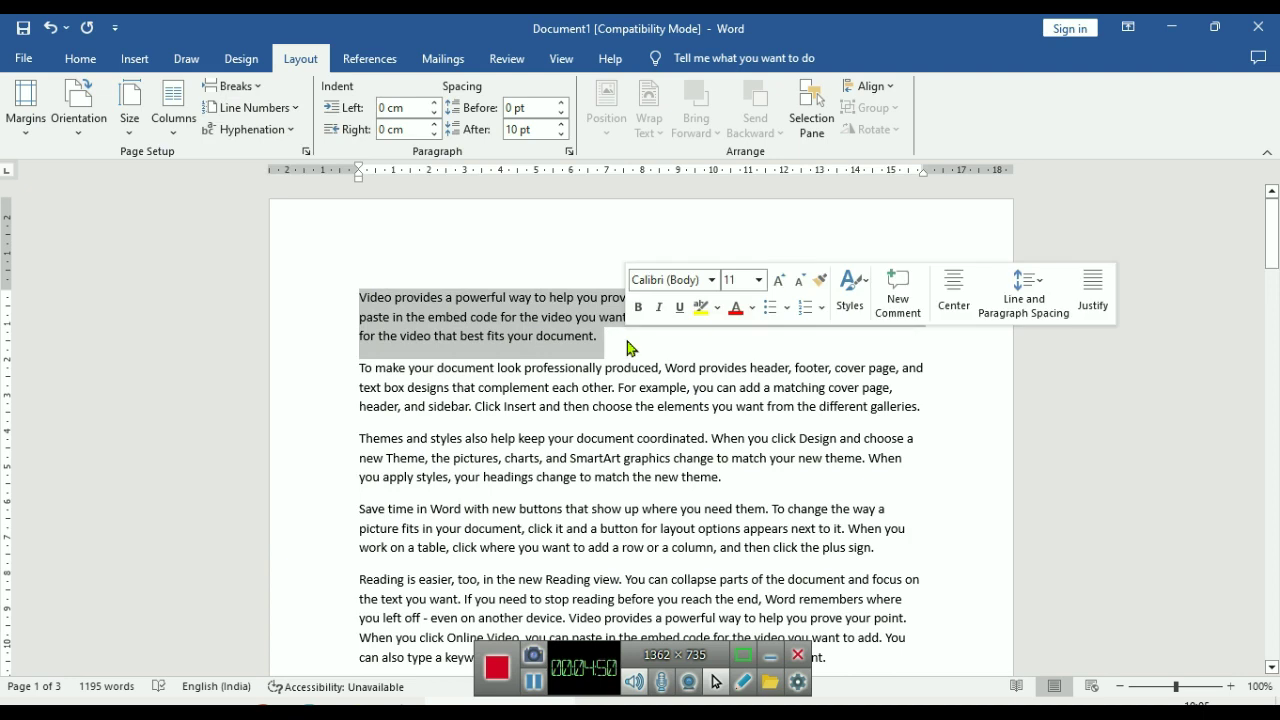
left_click(440, 369)
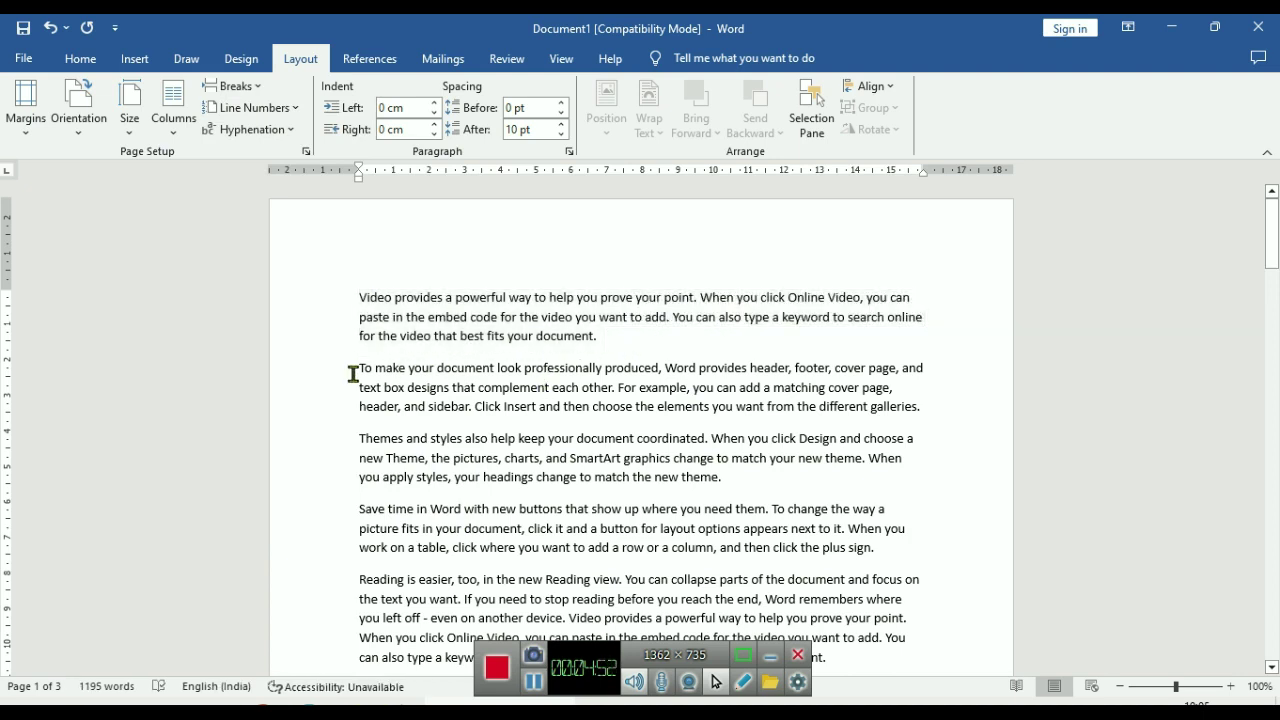
mouse_move(354, 369)
left_mouse_down()
mouse_move(613, 410)
mouse_move(920, 409)
left_mouse_up()
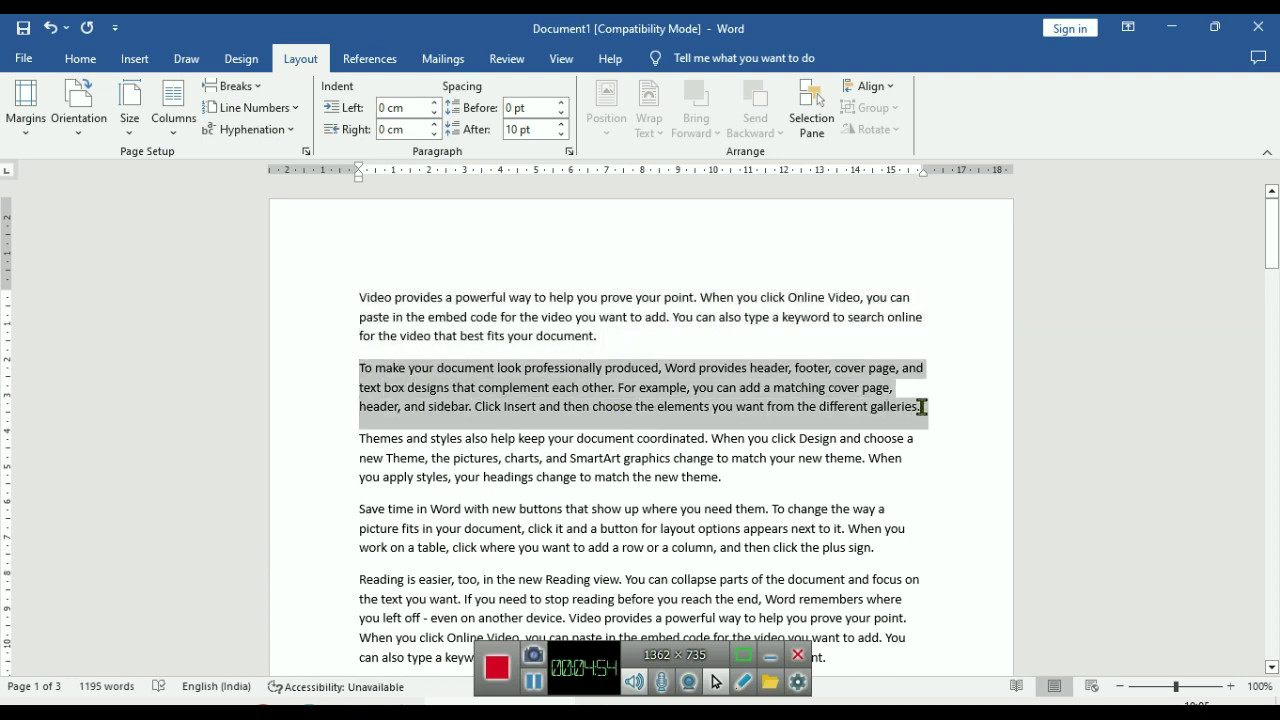
left_click(706, 406)
left_click(357, 367)
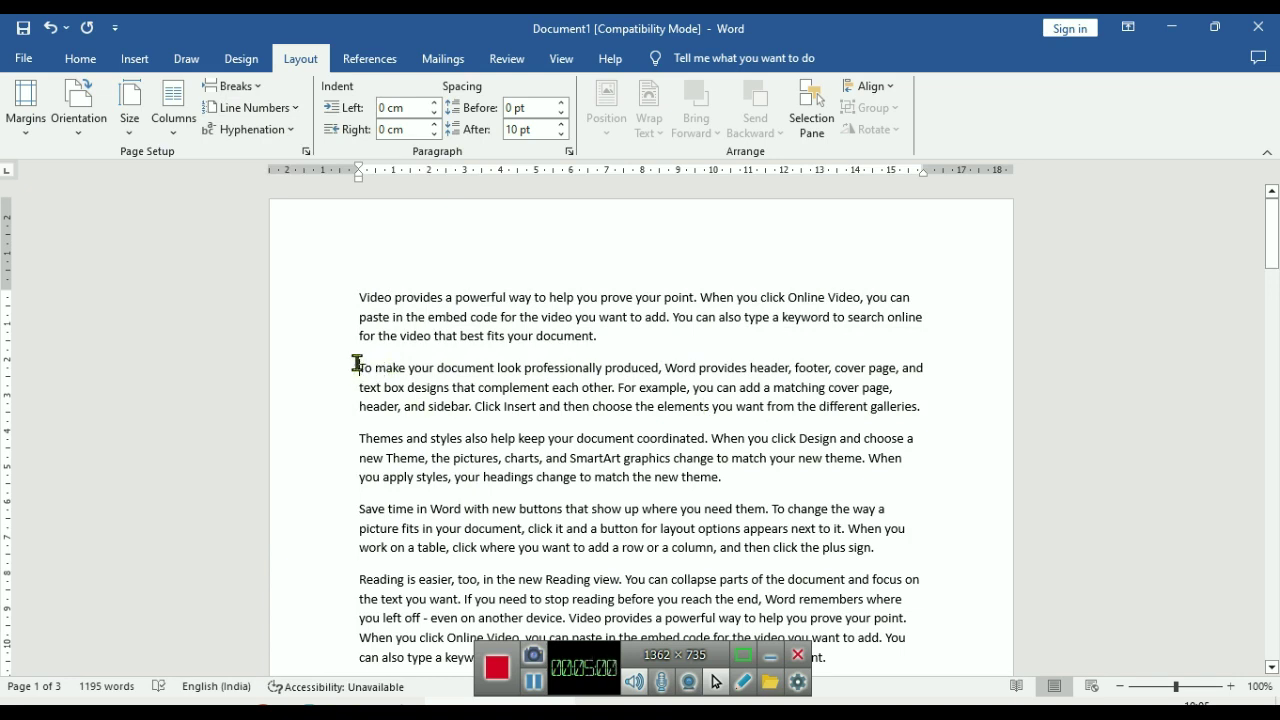
left_click(257, 87)
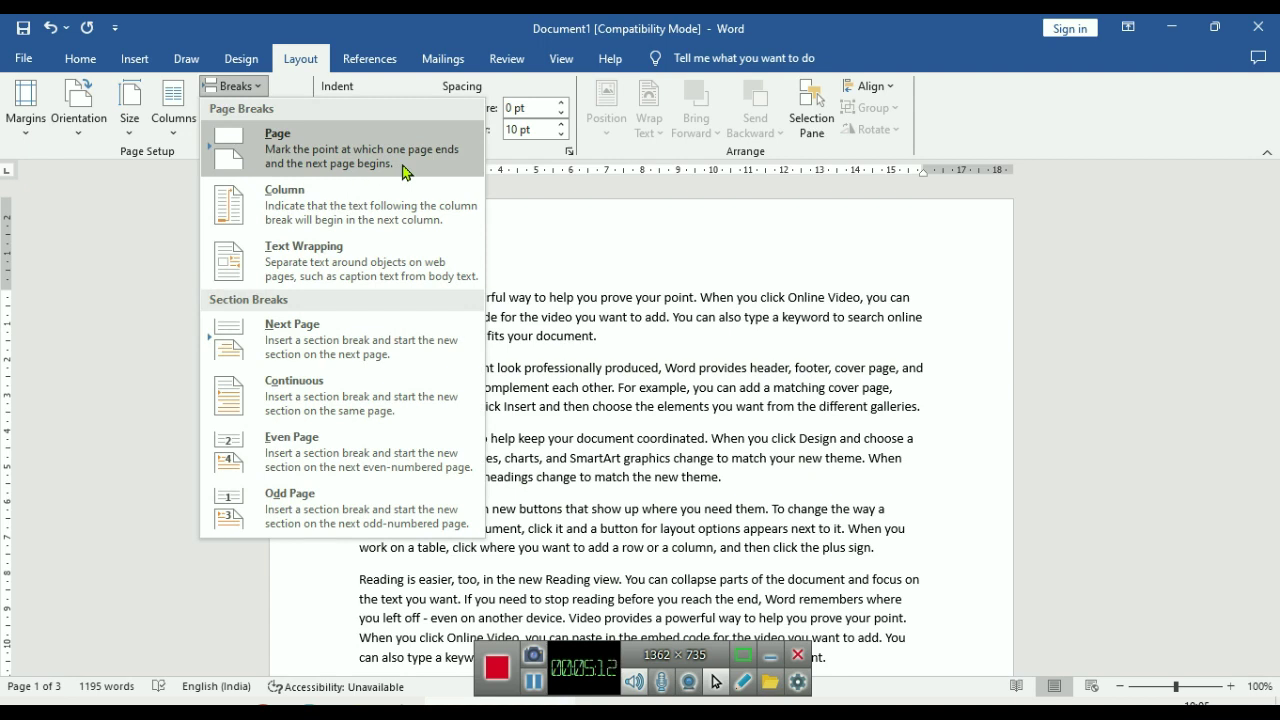
Insert a page break before the 'To make your document' paragraph
key("Escape")
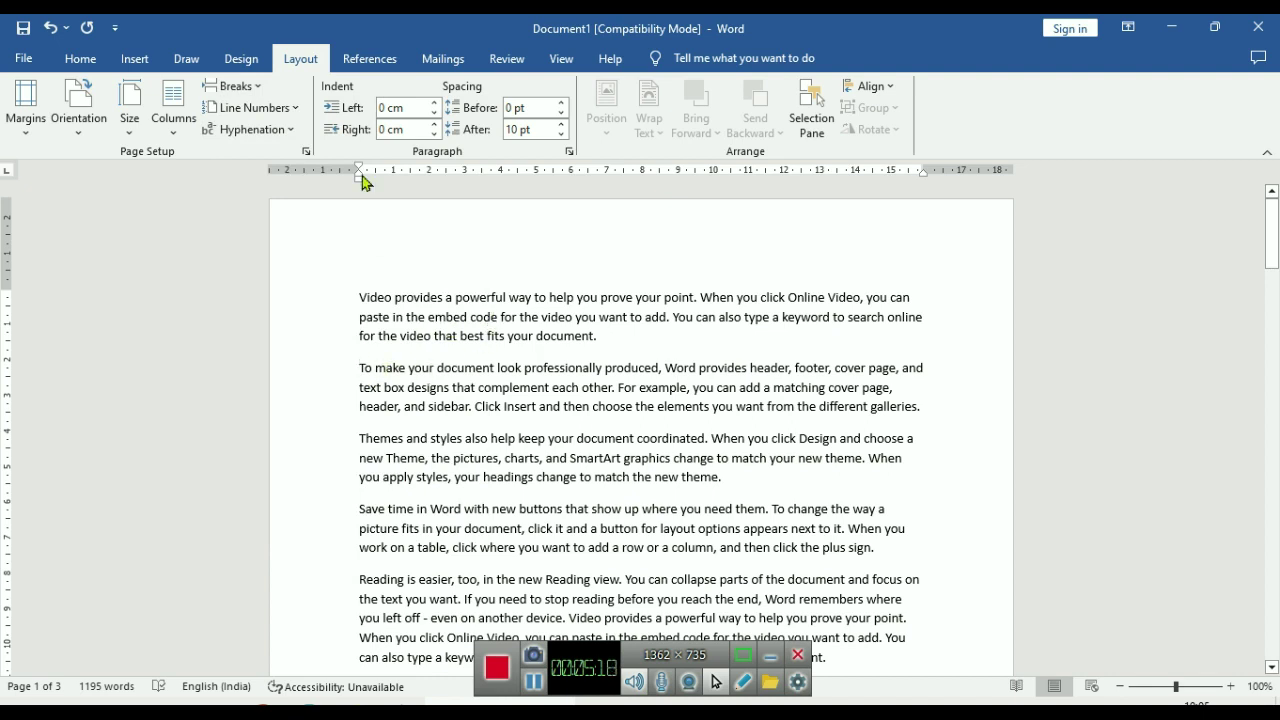
left_click(248, 87)
left_click(289, 153)
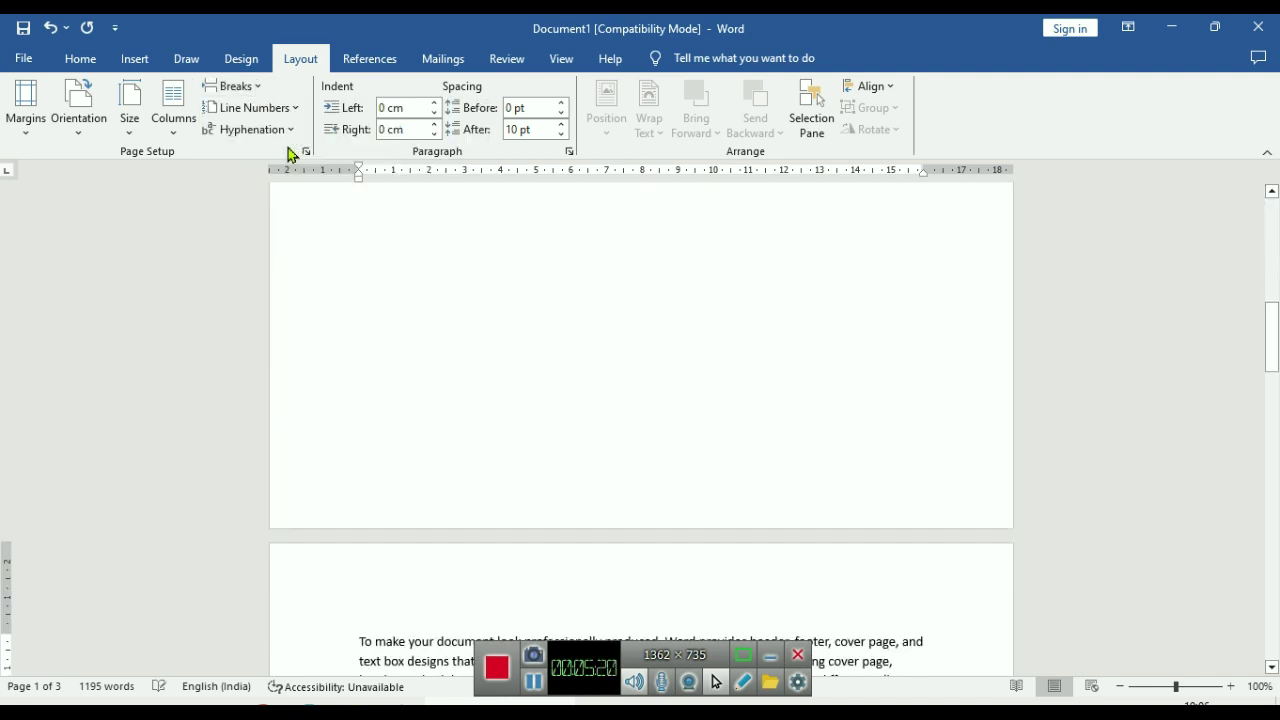
Scroll to page 2 to confirm 'To make your document' now starts a new page
scroll(656, 462, "up", 10)
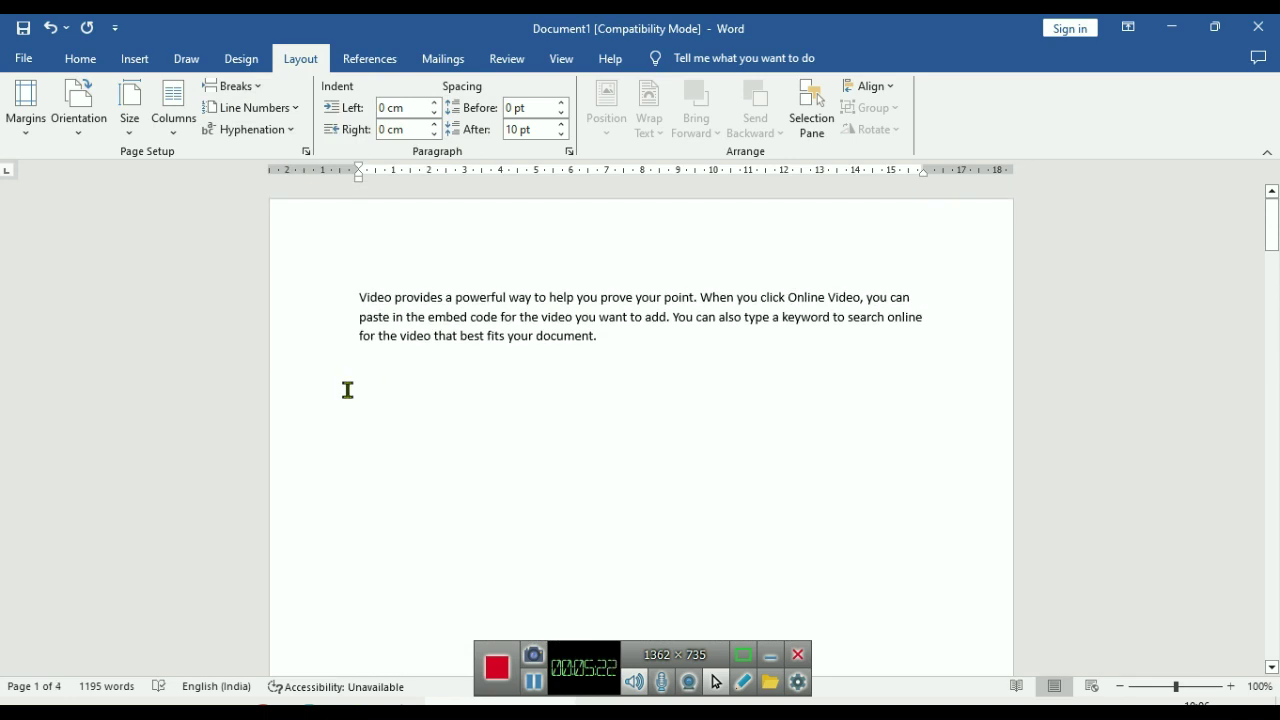
scroll(569, 373, "down", 5)
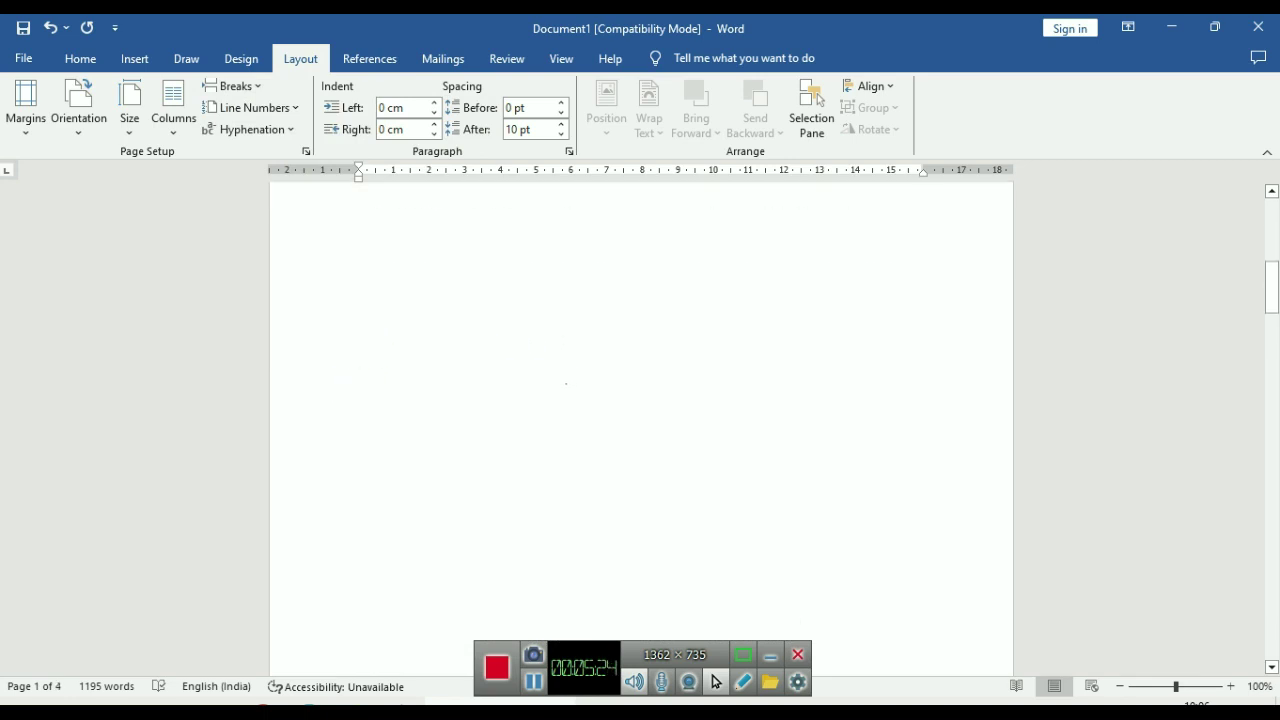
scroll(566, 383, "down", 8)
scroll(566, 383, "down", 2)
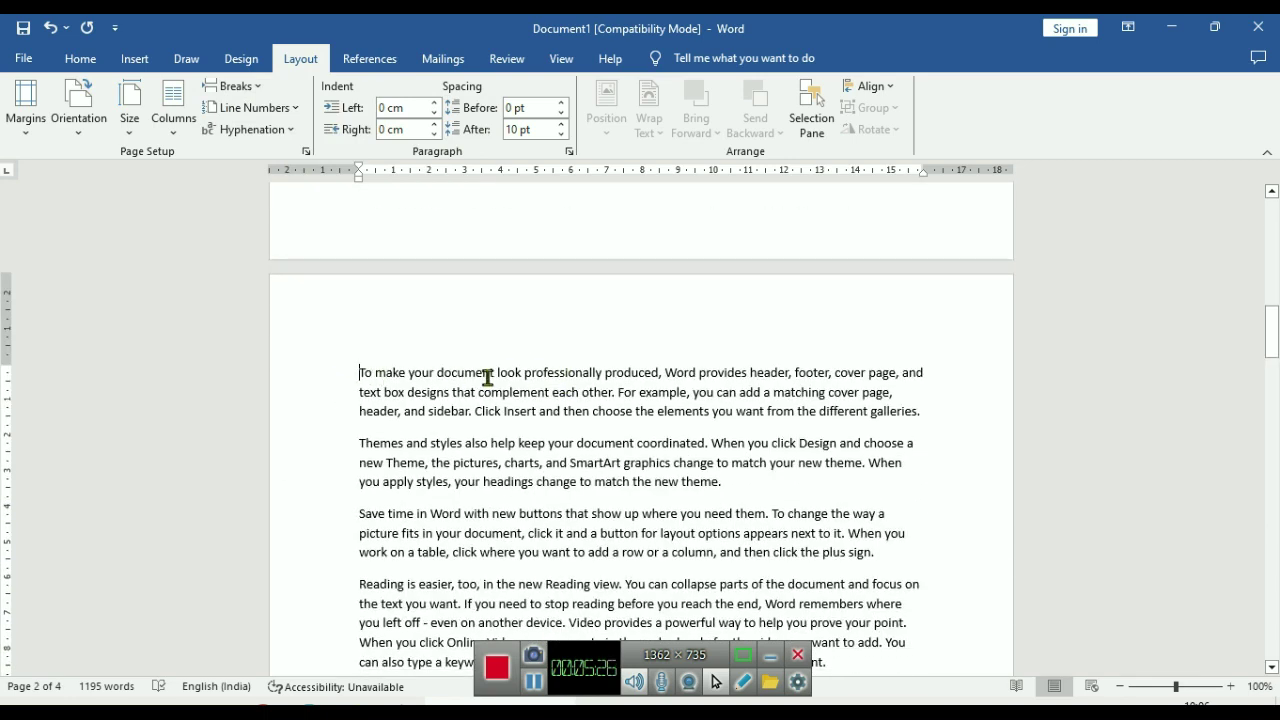
left_click_drag(358, 374, 576, 390)
left_click(634, 381)
scroll(323, 465, "up", 2)
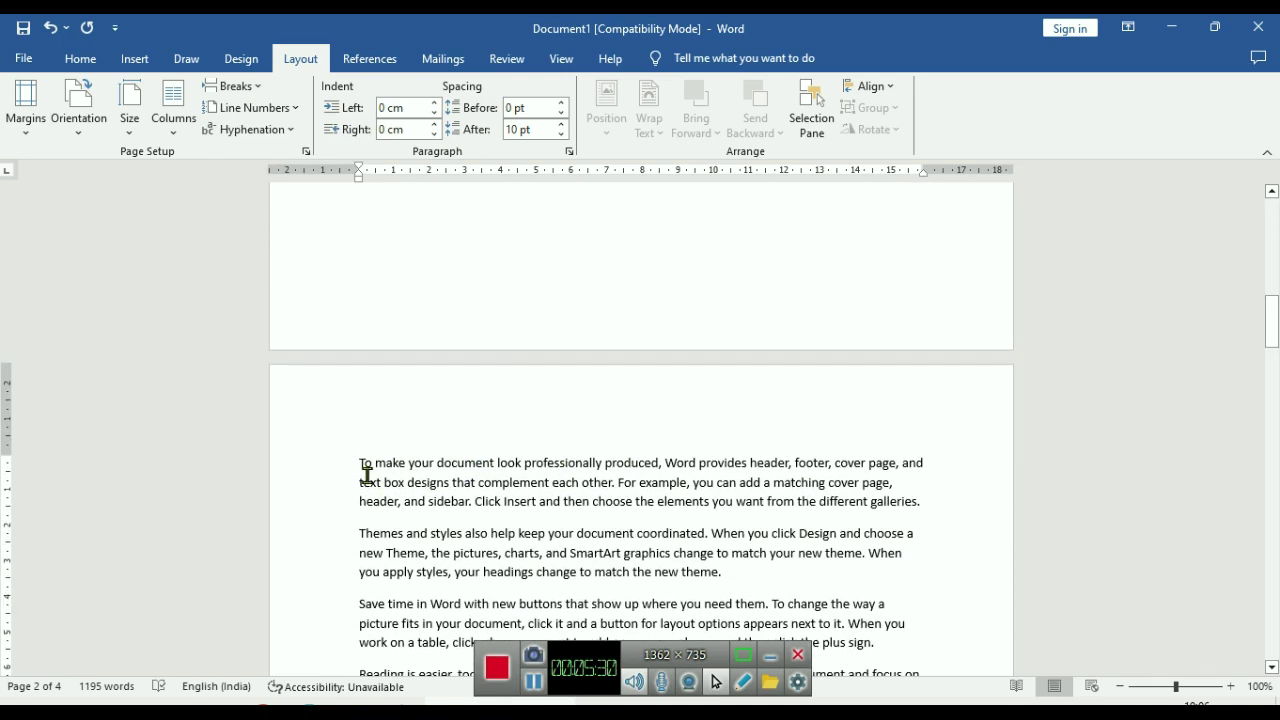
scroll(820, 457, "down", 2)
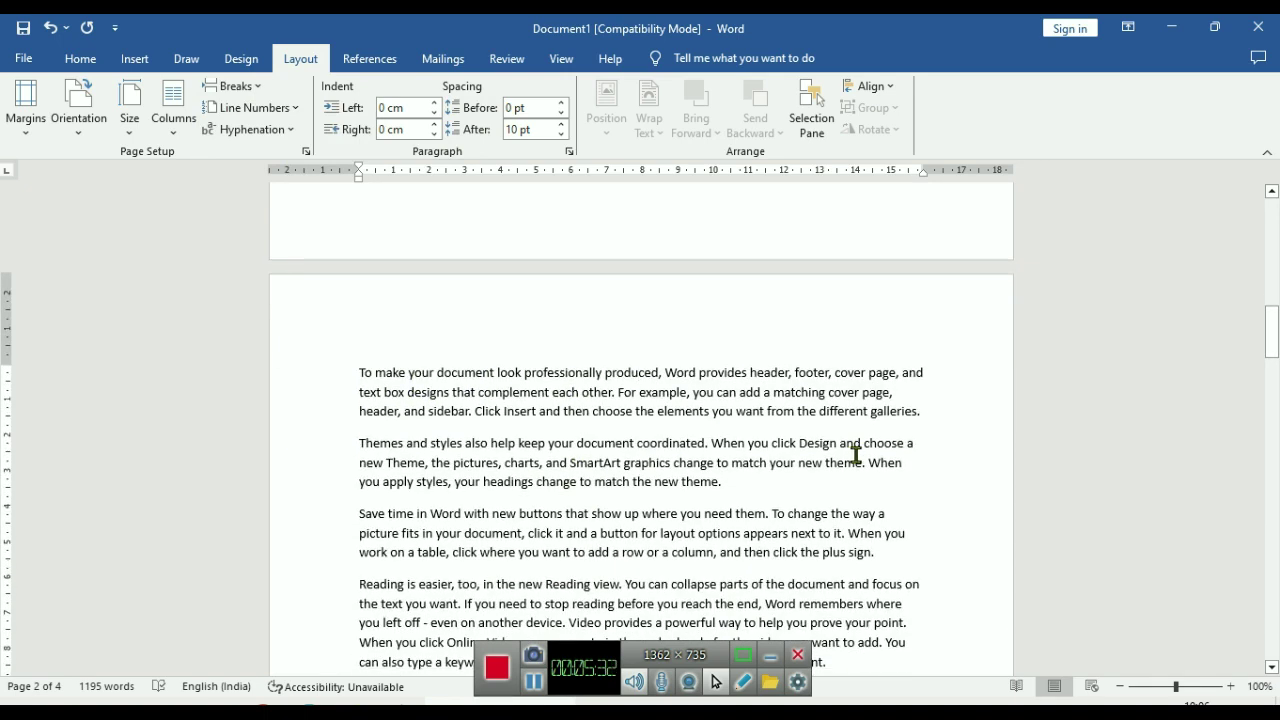
scroll(540, 455, "up", 5)
Insert a column break before the 'Themes and styles' paragraph
left_click(232, 86)
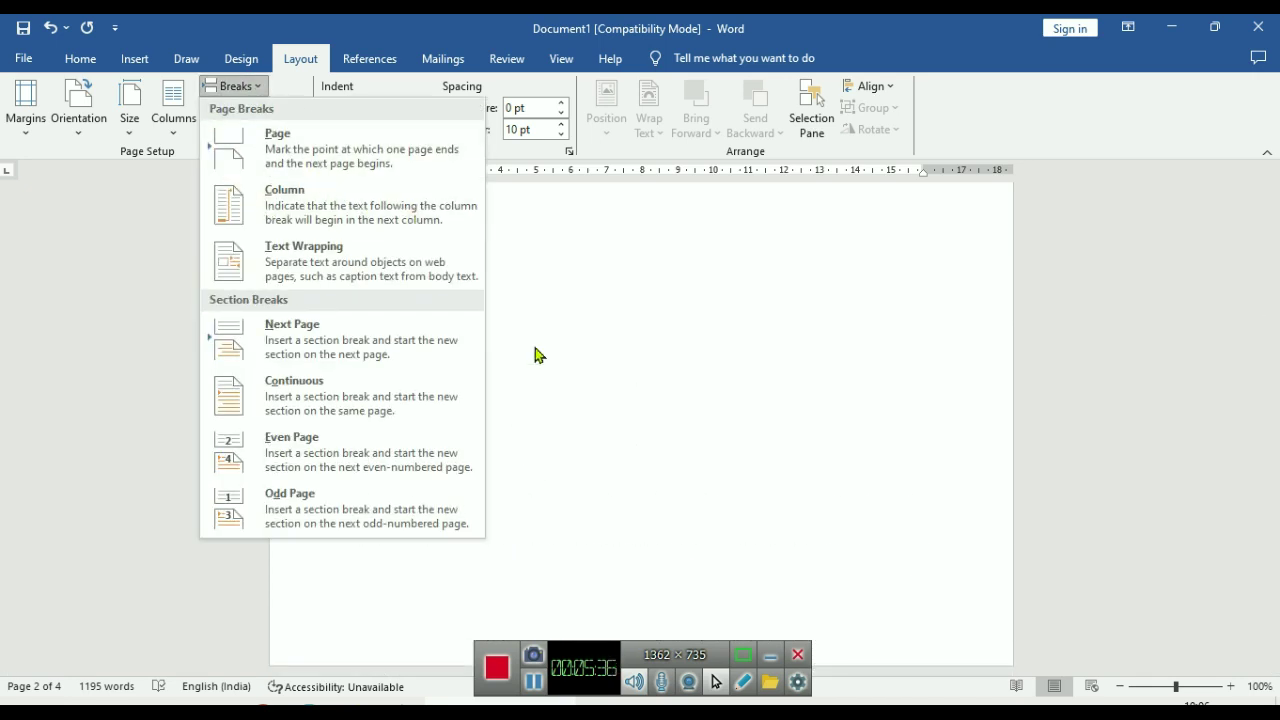
scroll(686, 449, "down", 3)
scroll(686, 449, "down", 2)
scroll(507, 376, "down", 1)
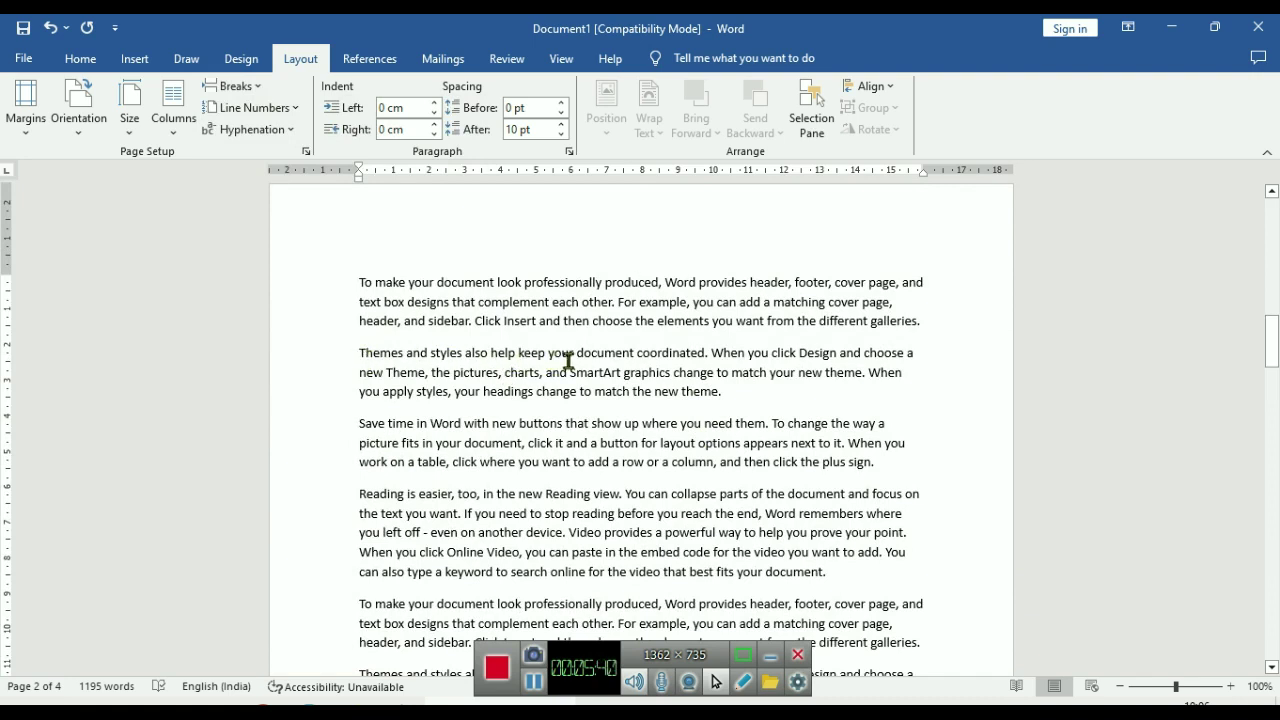
left_click(505, 358)
left_click(232, 86)
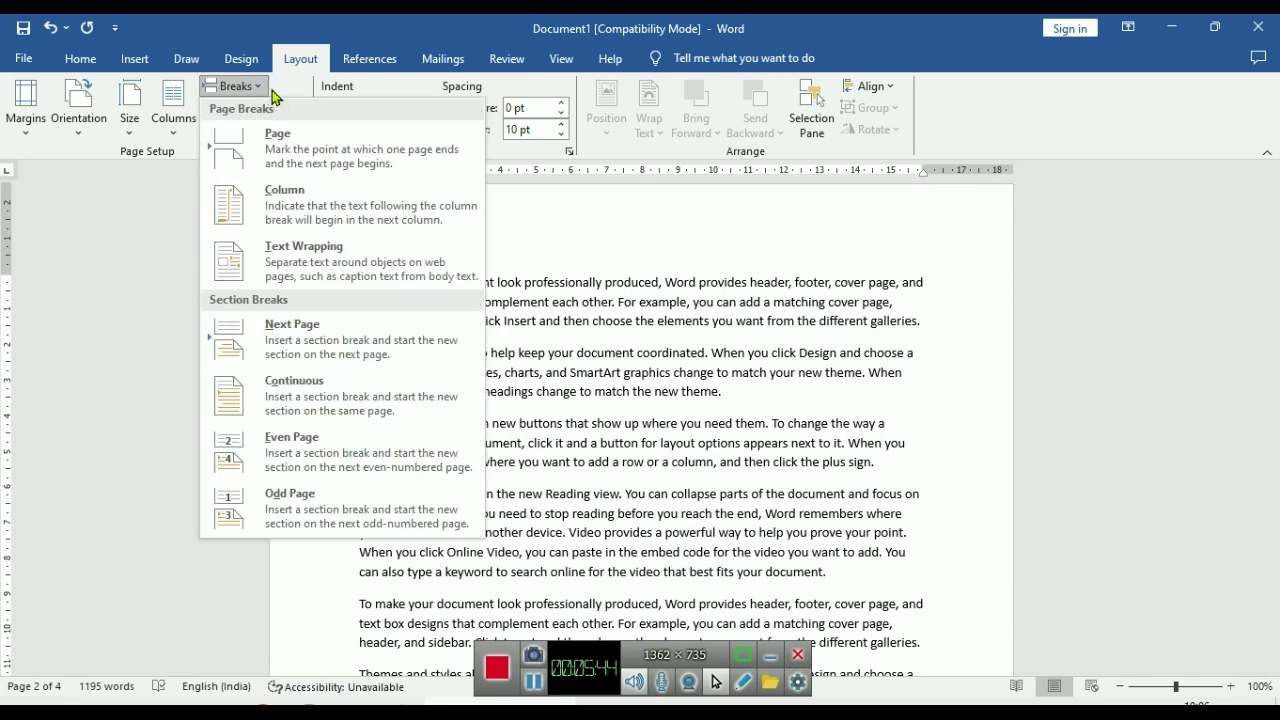
left_click(405, 213)
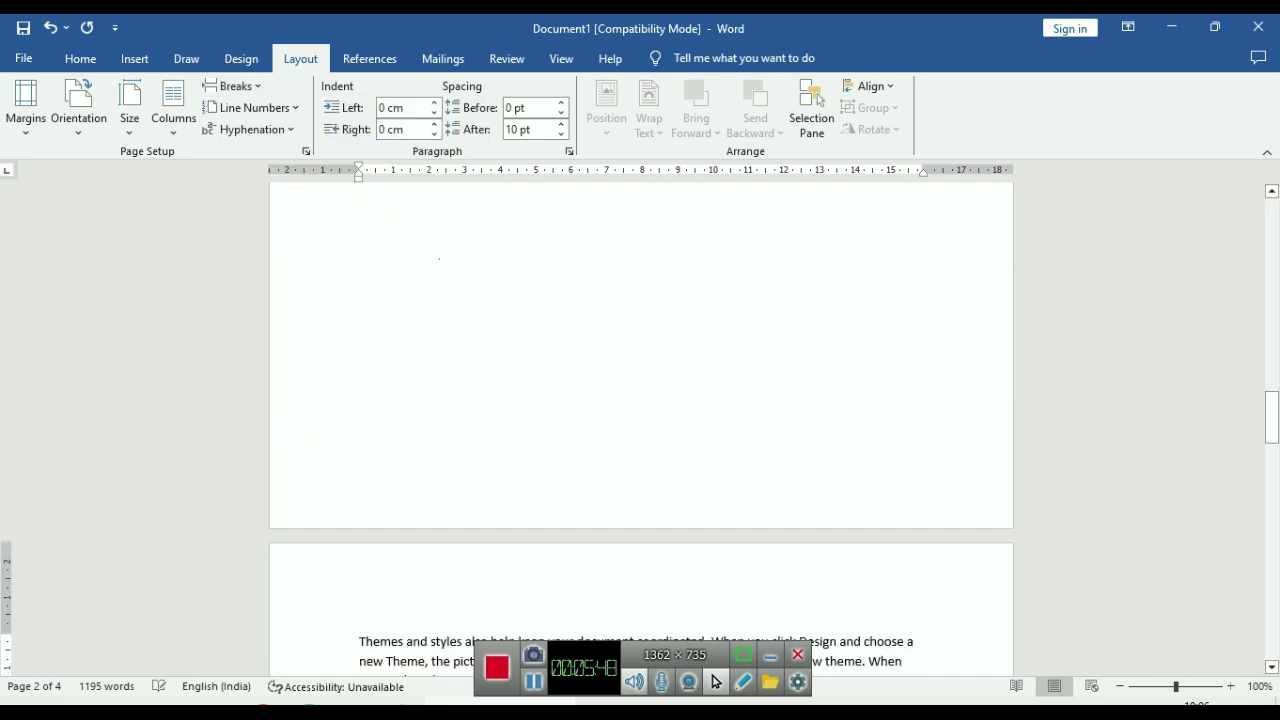
Scroll through the document from the top to check the new page layout
key("ctrl+z")
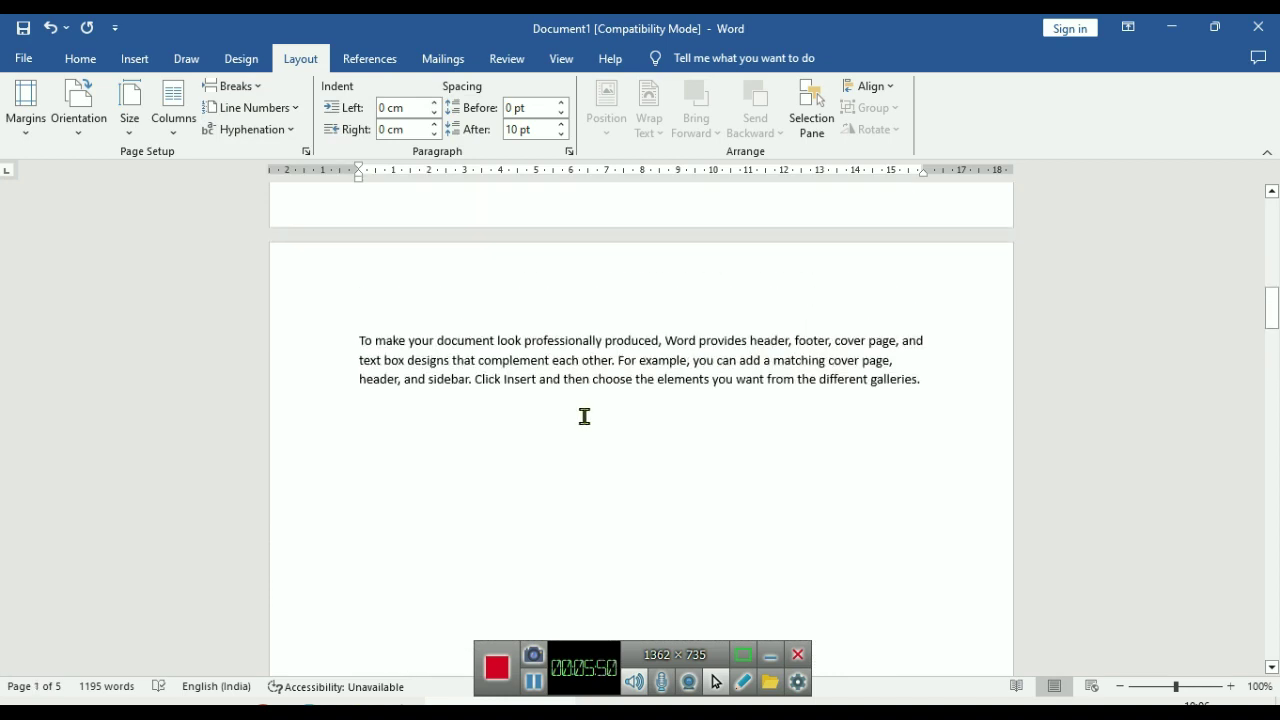
scroll(585, 412, "up", 5)
scroll(583, 414, "up", 3)
scroll(582, 416, "up", 3)
scroll(581, 417, "up", 3)
scroll(581, 417, "up", 3)
scroll(578, 415, "down", 5)
scroll(573, 412, "down", 5)
scroll(572, 405, "down", 5)
scroll(423, 303, "down", 3)
scroll(523, 343, "up", 3)
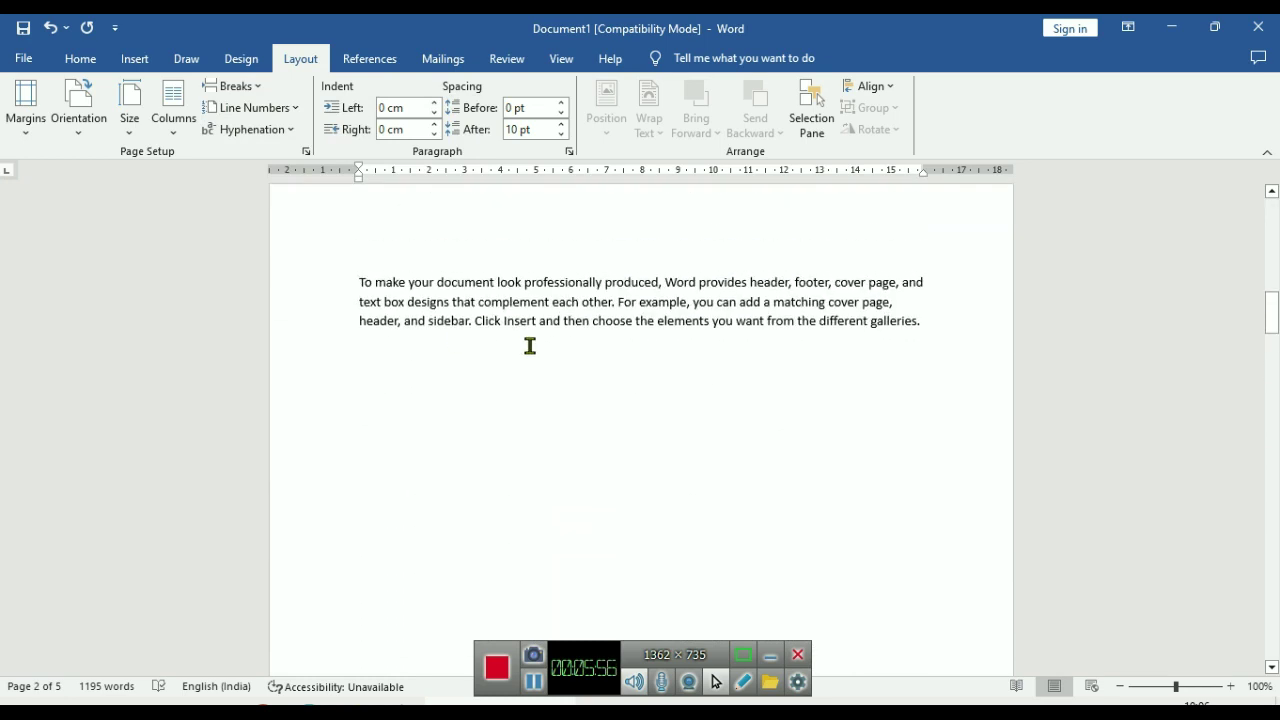
scroll(420, 394, "down", 5)
scroll(423, 389, "down", 5)
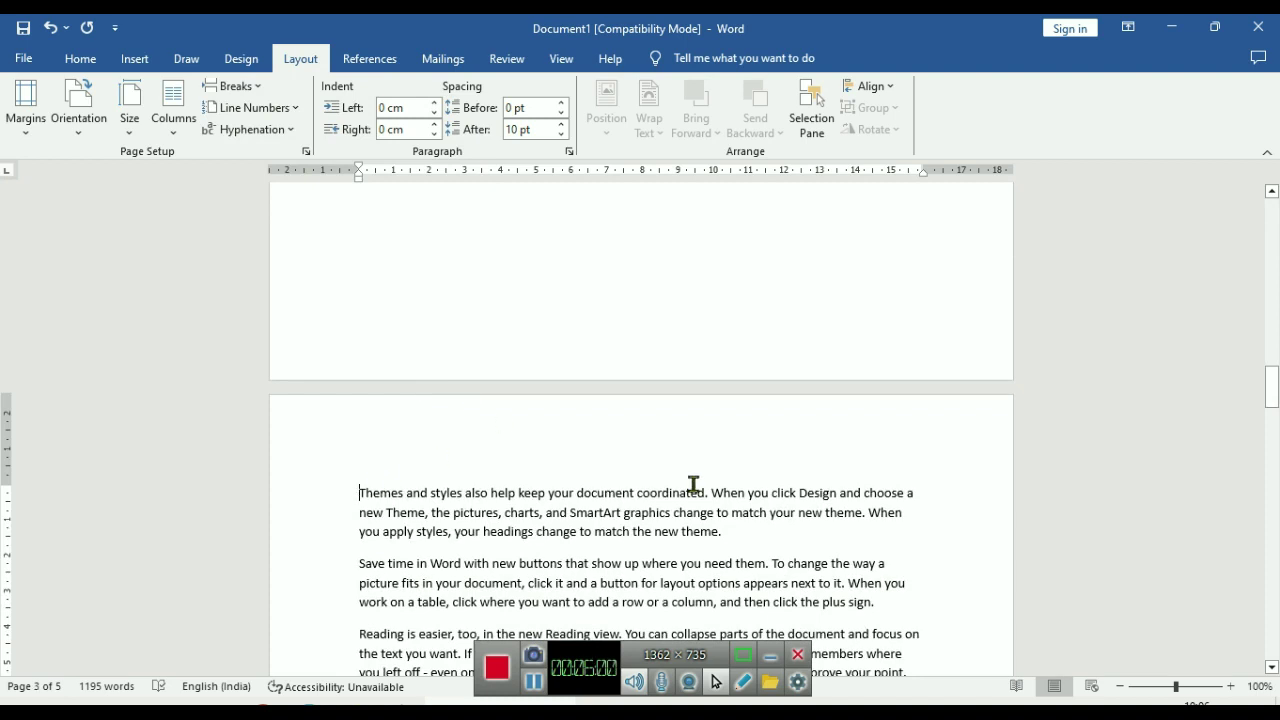
scroll(690, 486, "up", 3)
scroll(630, 480, "up", 2)
scroll(600, 460, "down", 7)
scroll(587, 450, "down", 5)
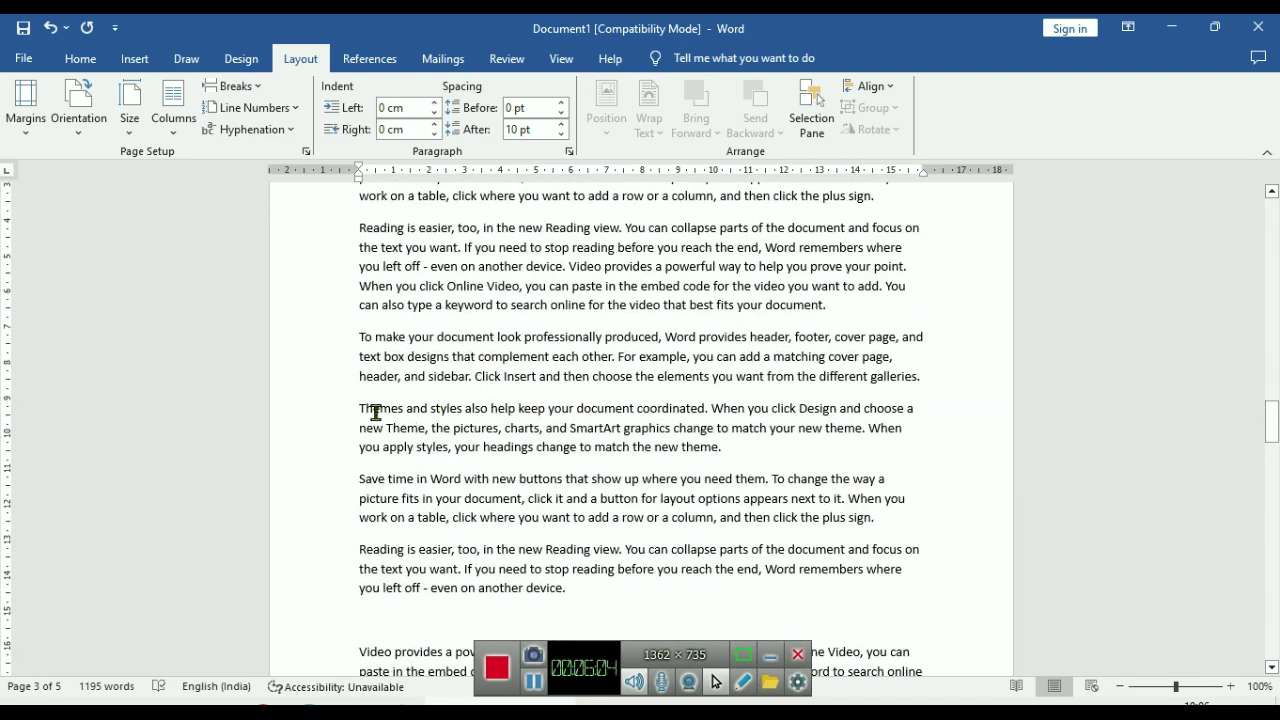
Insert a column break before the later Themes paragraph
left_click(231, 86)
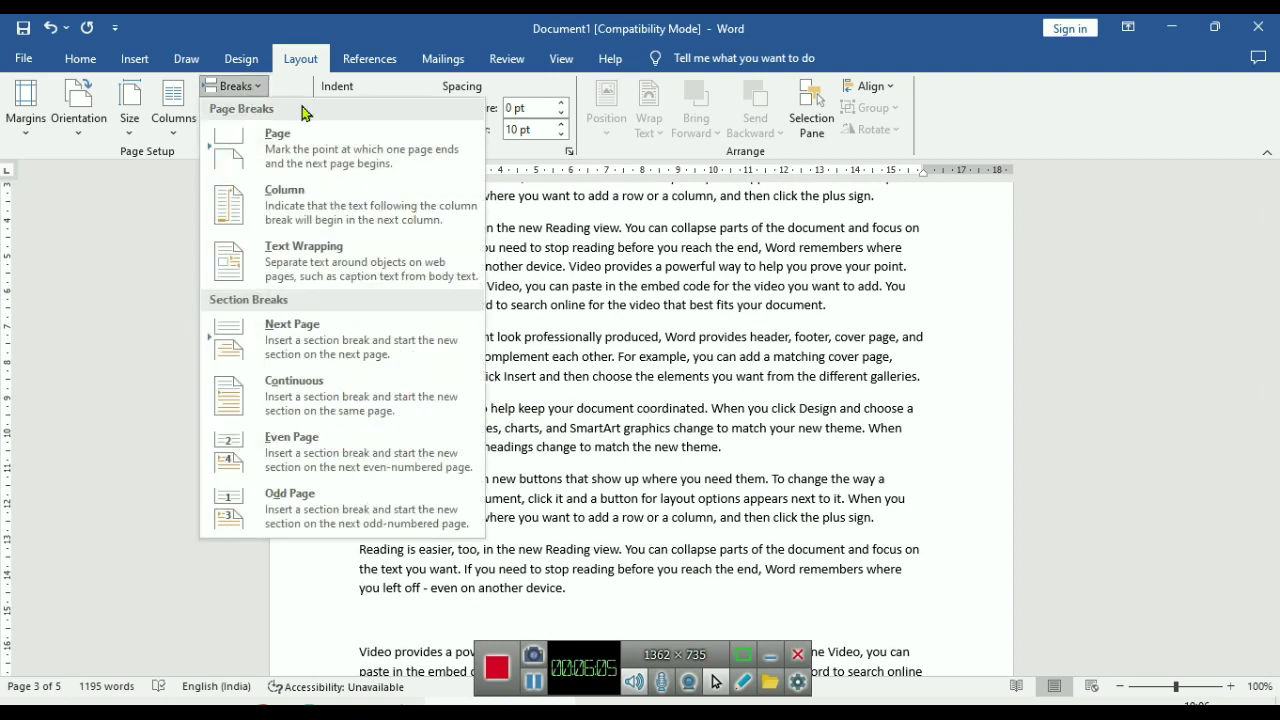
left_click(343, 215)
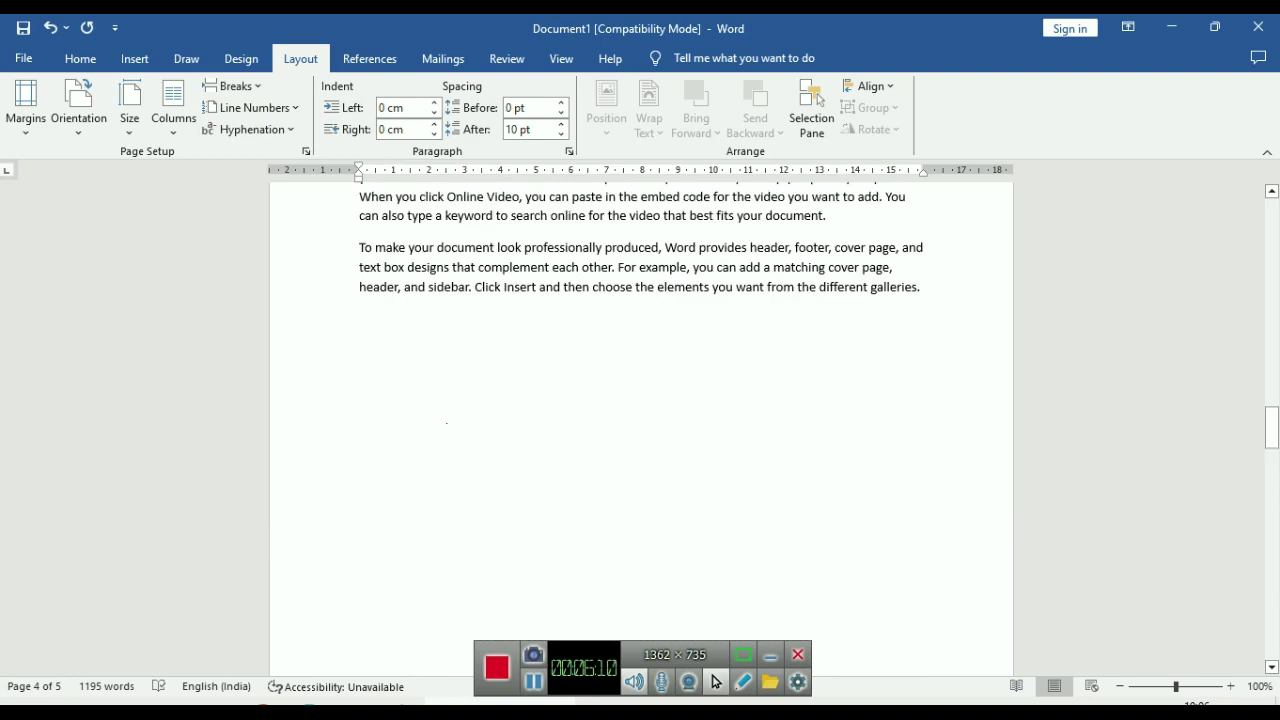
scroll(459, 398, "up", 1)
scroll(370, 558, "down", 1)
scroll(390, 552, "down", 5)
scroll(420, 545, "down", 7)
scroll(448, 535, "down", 2)
scroll(448, 535, "down", 2)
scroll(450, 500, "up", 6)
scroll(457, 414, "up", 5)
scroll(358, 325, "up", 3)
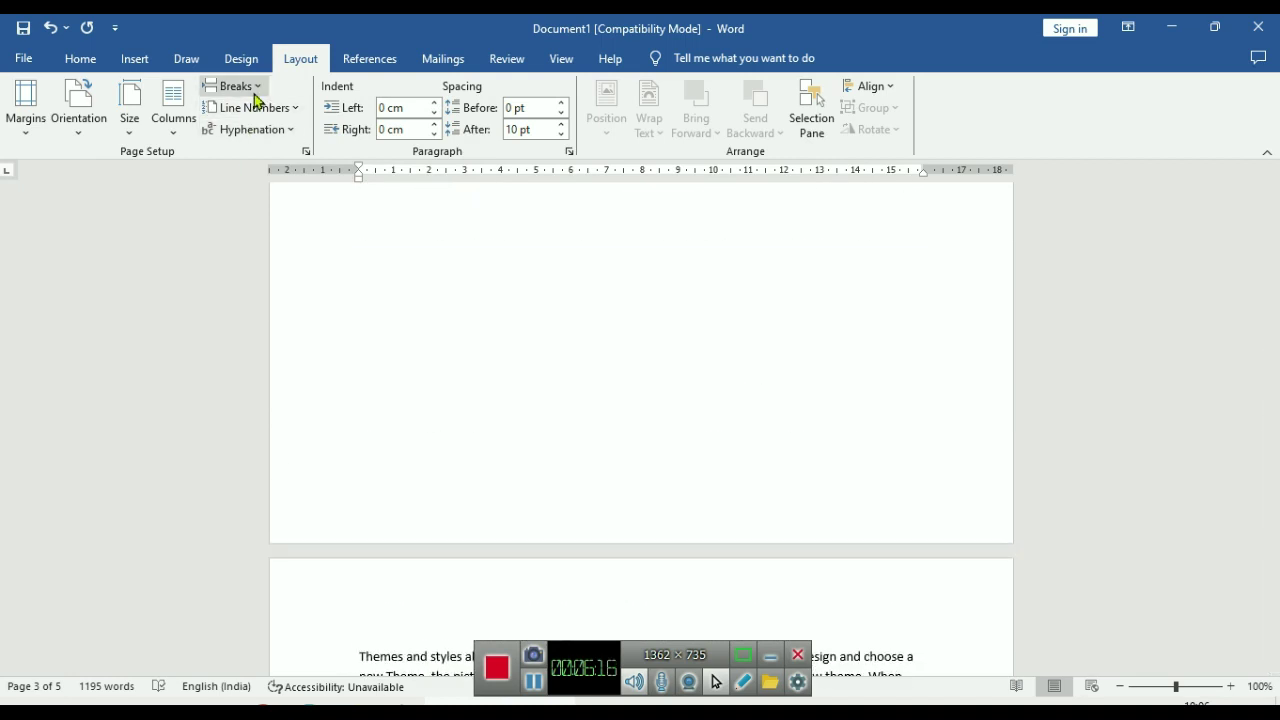
Look through the Breaks list and dismiss it without adding a break
left_click(240, 87)
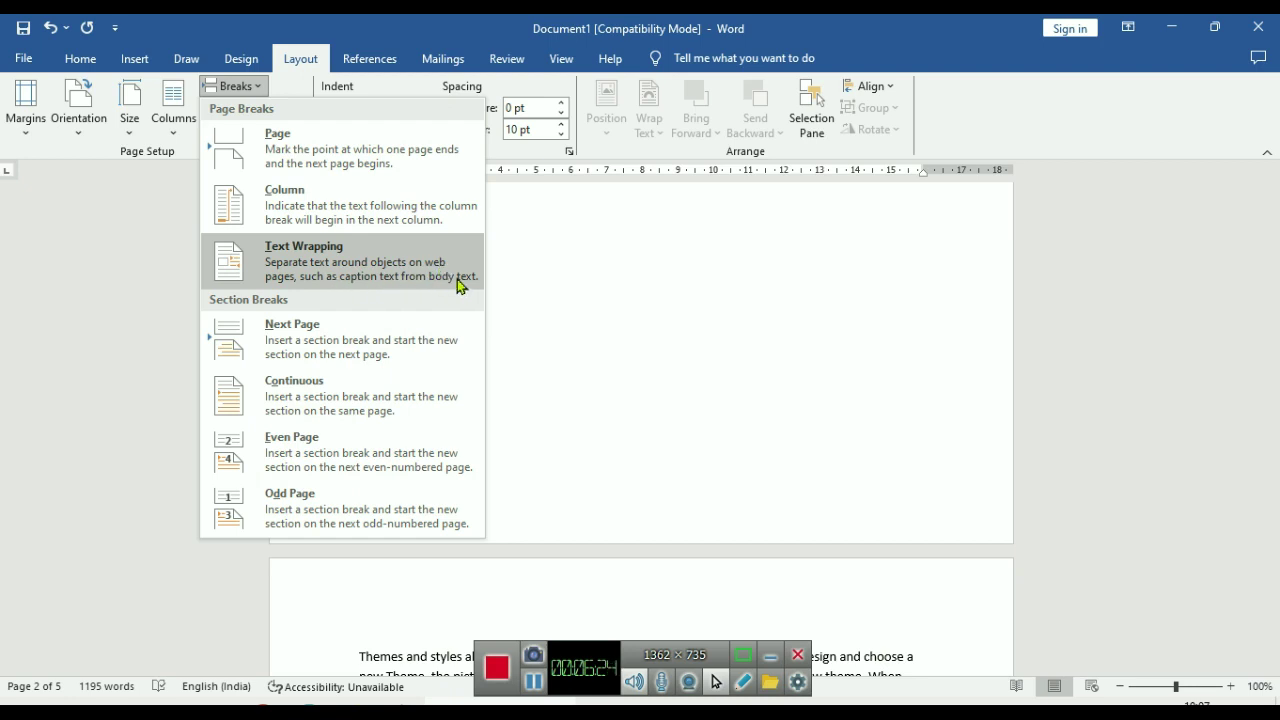
left_click(700, 378)
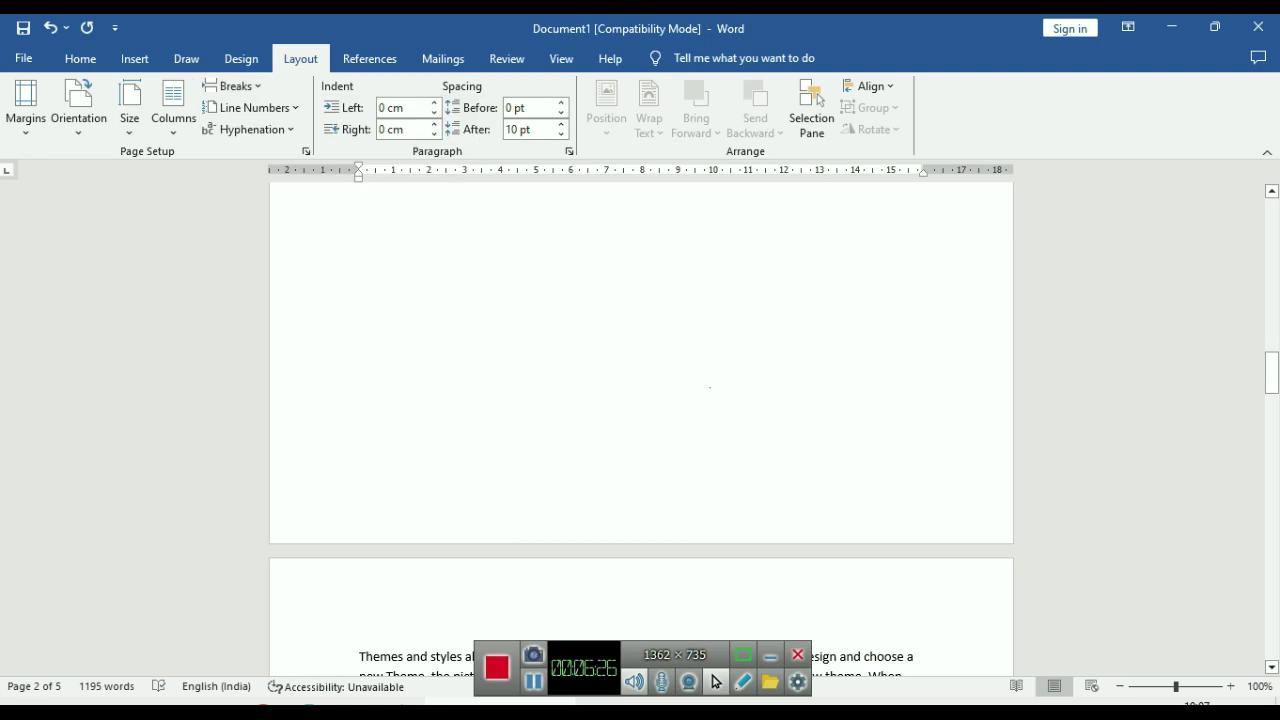
scroll(700, 378, "up", 5)
scroll(703, 417, "up", 5)
scroll(647, 398, "up", 5)
scroll(647, 398, "up", 3)
scroll(647, 398, "up", 5)
scroll(647, 398, "up", 3)
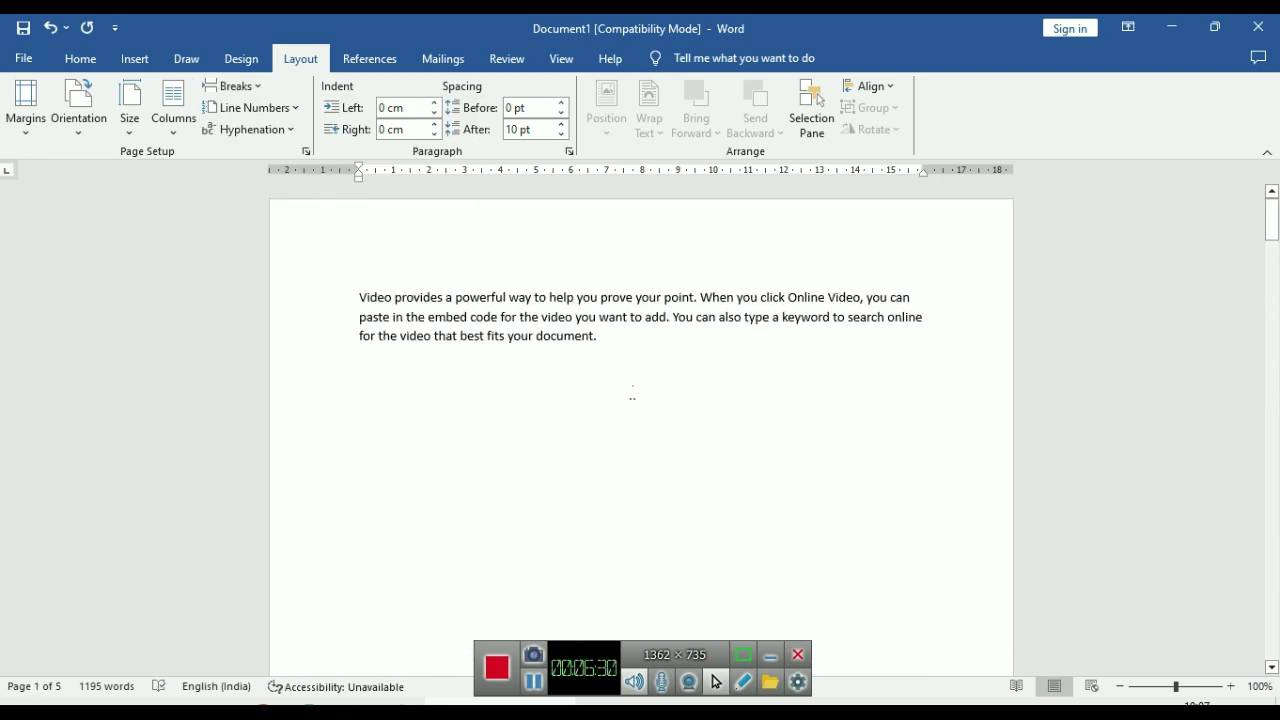
scroll(632, 392, "down", 10)
scroll(632, 392, "down", 3)
scroll(632, 392, "down", 3)
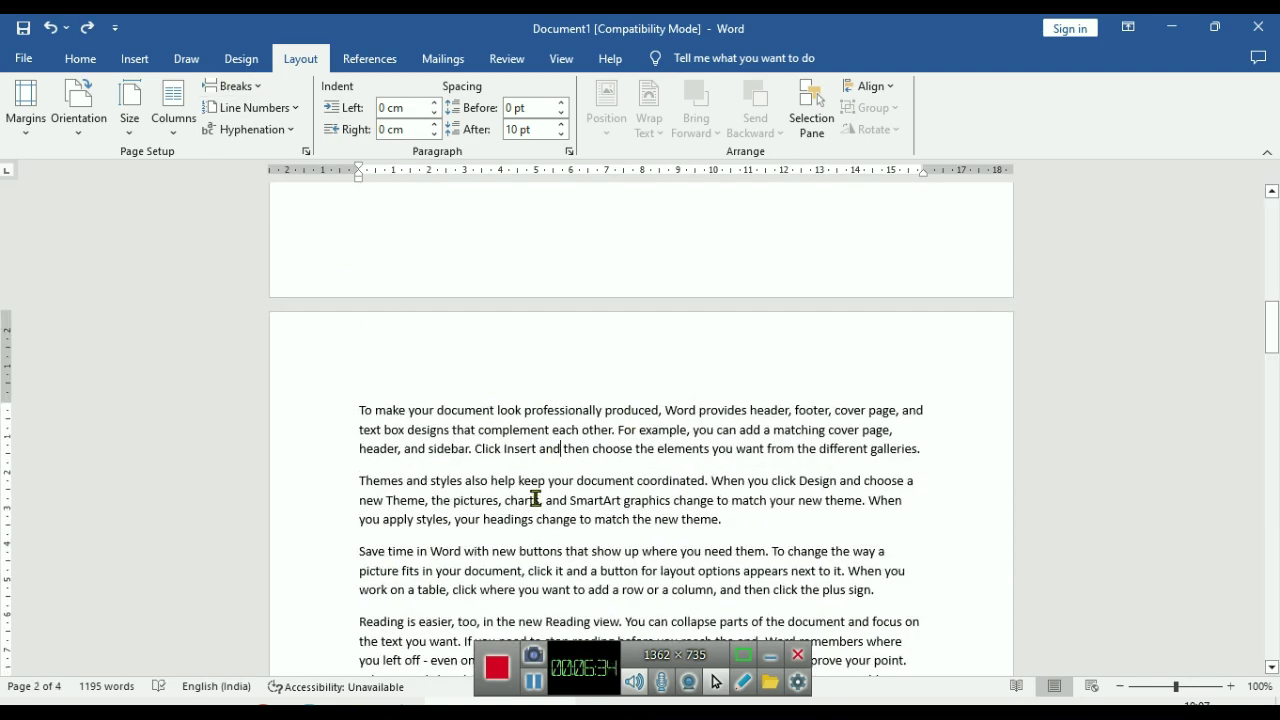
Insert two text wrapping breaks after 'Click Insert and' on page 2
left_click(255, 87)
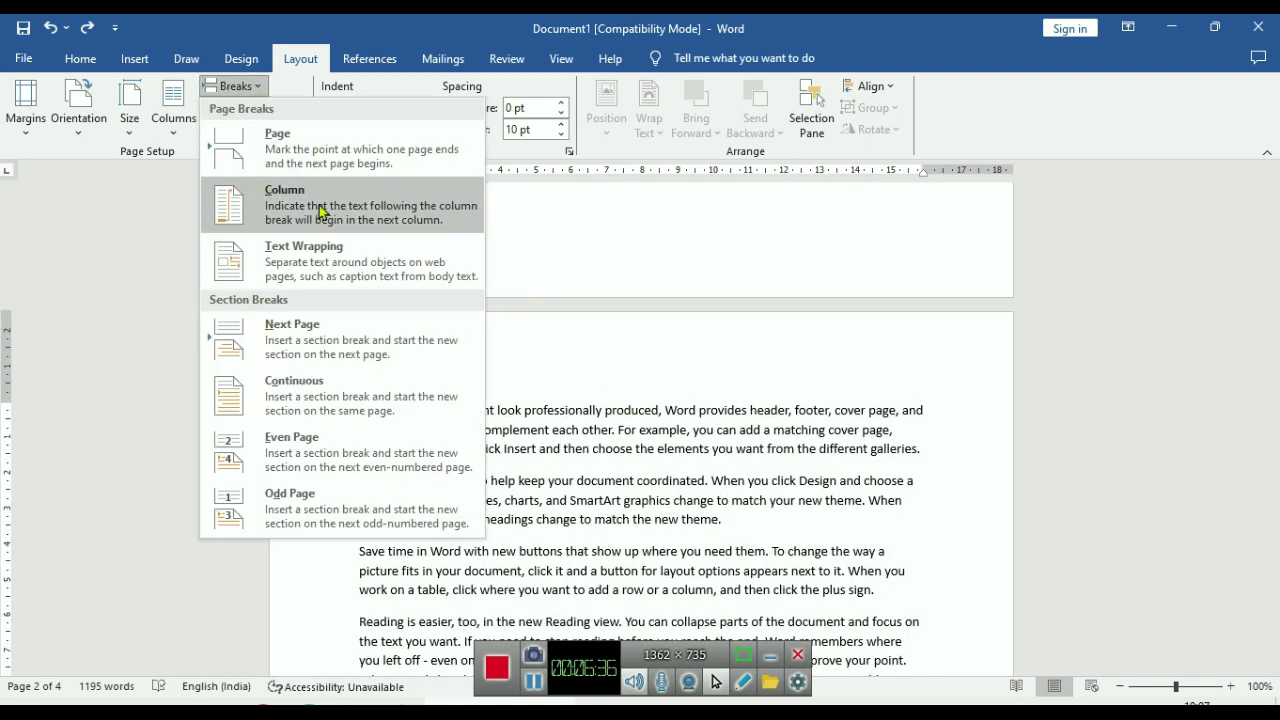
left_click(295, 258)
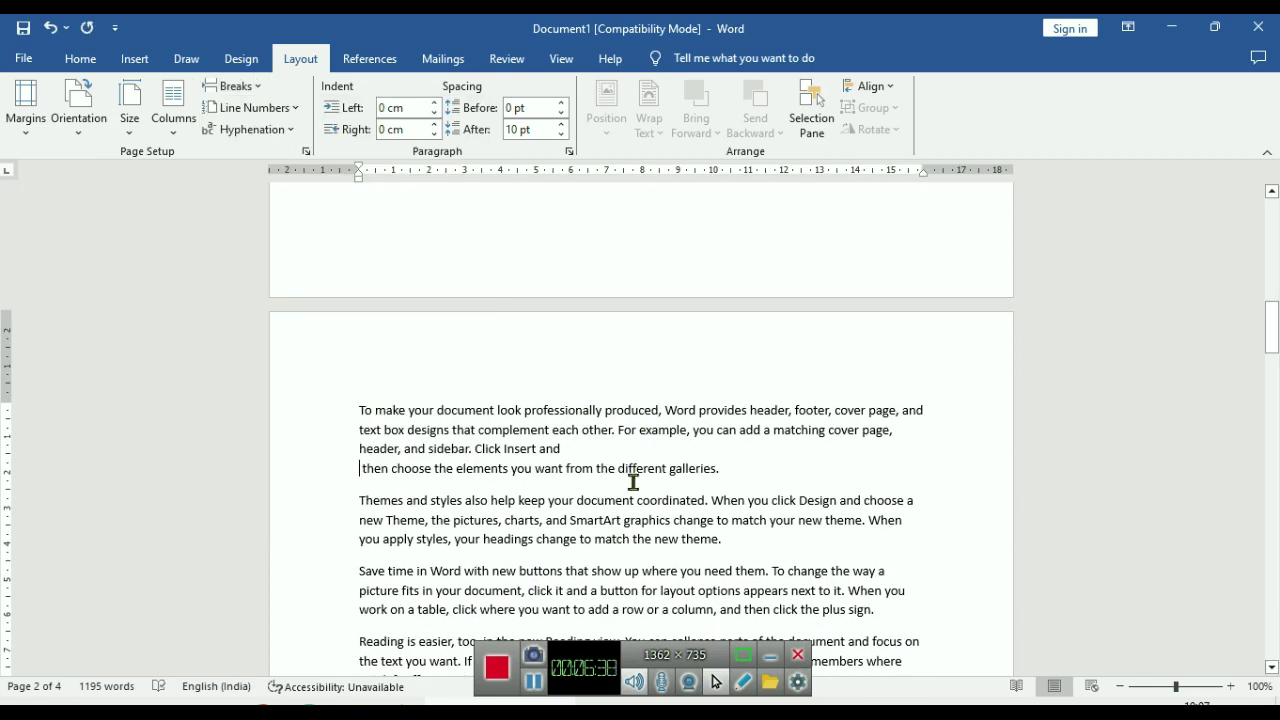
scroll(733, 479, "down", 2)
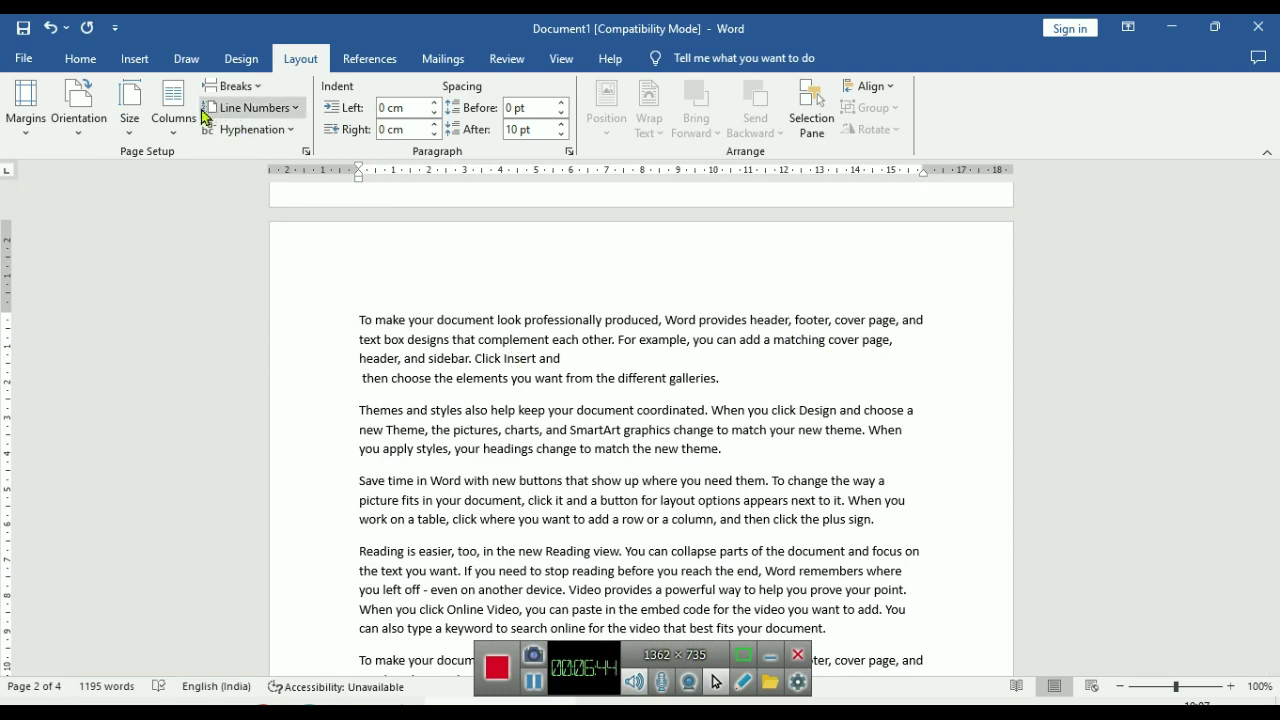
left_click(173, 105)
left_click(238, 88)
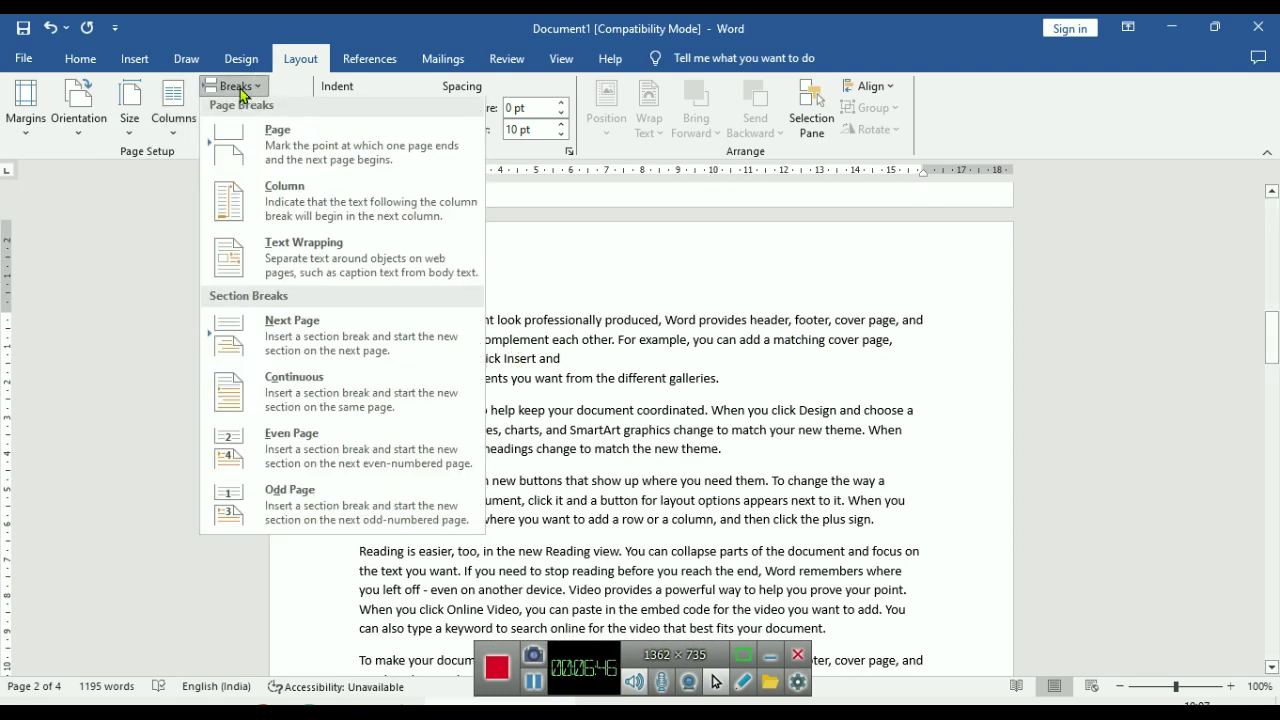
left_click(337, 277)
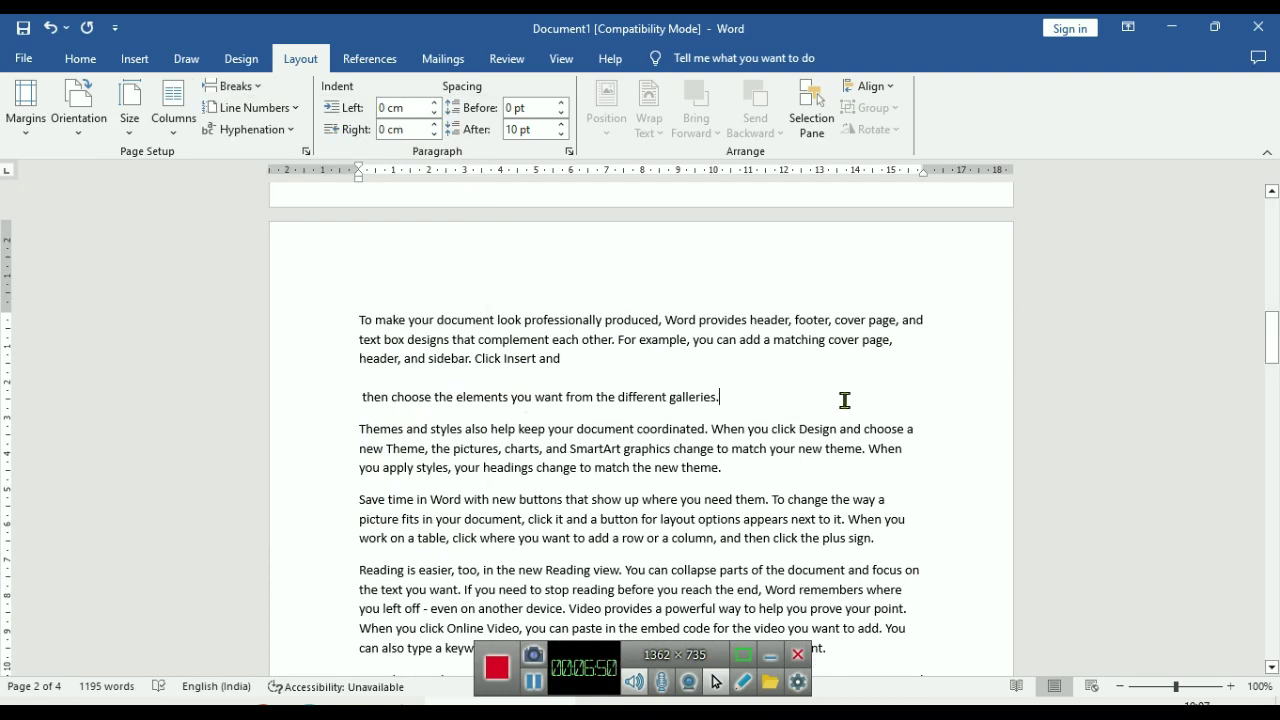
Place the cursor after 'click the plus sign' and check the Breaks list without inserting anything
left_click(912, 557)
scroll(908, 571, "down", 1)
left_click(235, 86)
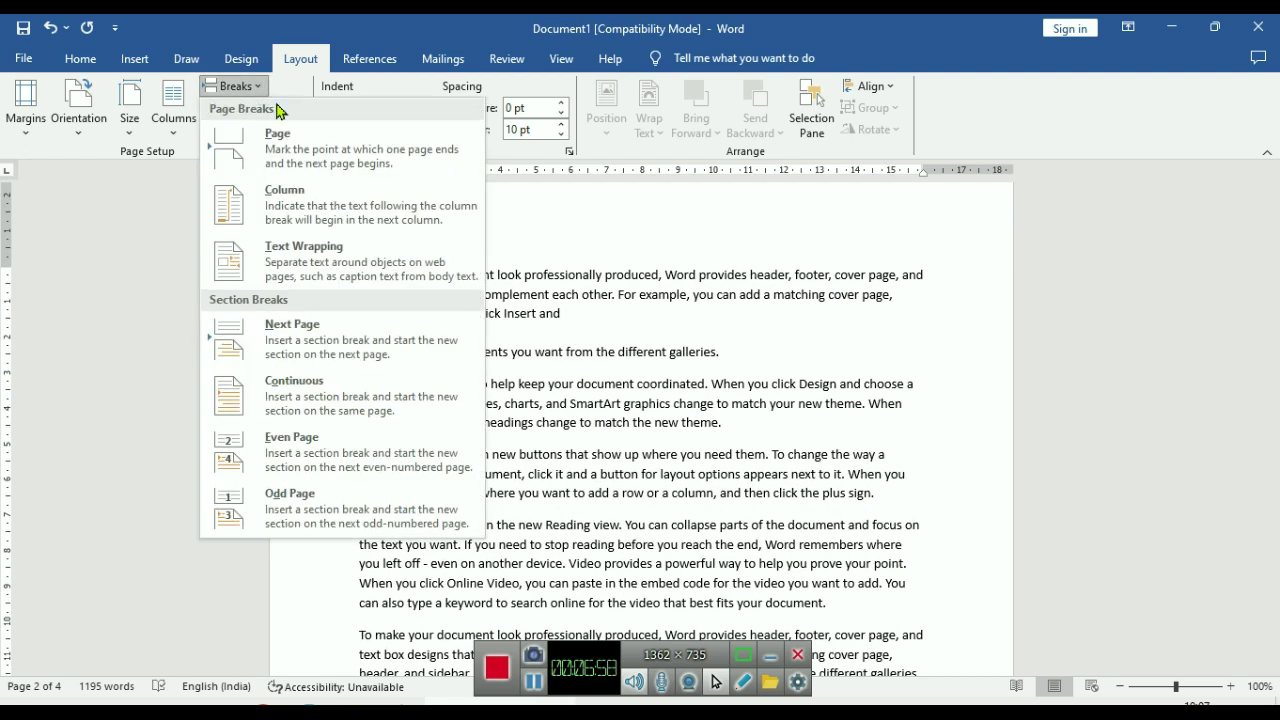
left_click(343, 250)
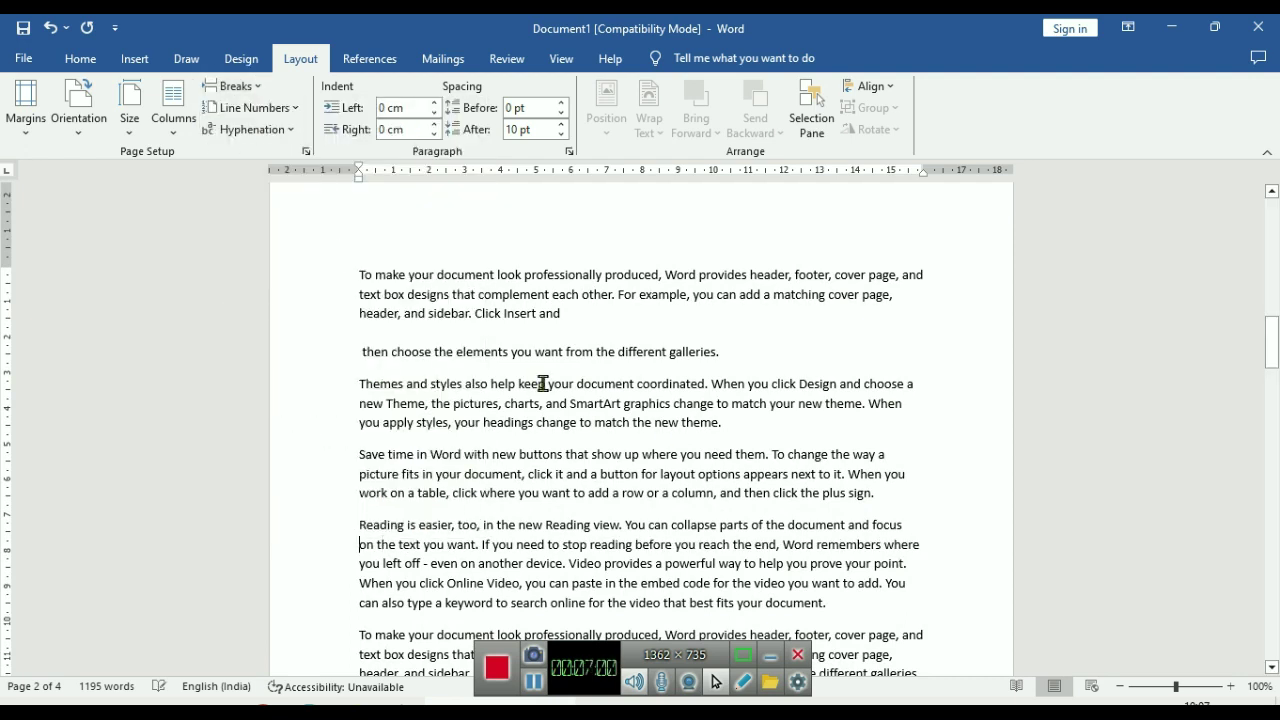
Try cursor spots near 'provides' and the 'Reading is easier' paragraph, adding no further break
left_click(353, 540)
scroll(560, 557, "down", 1)
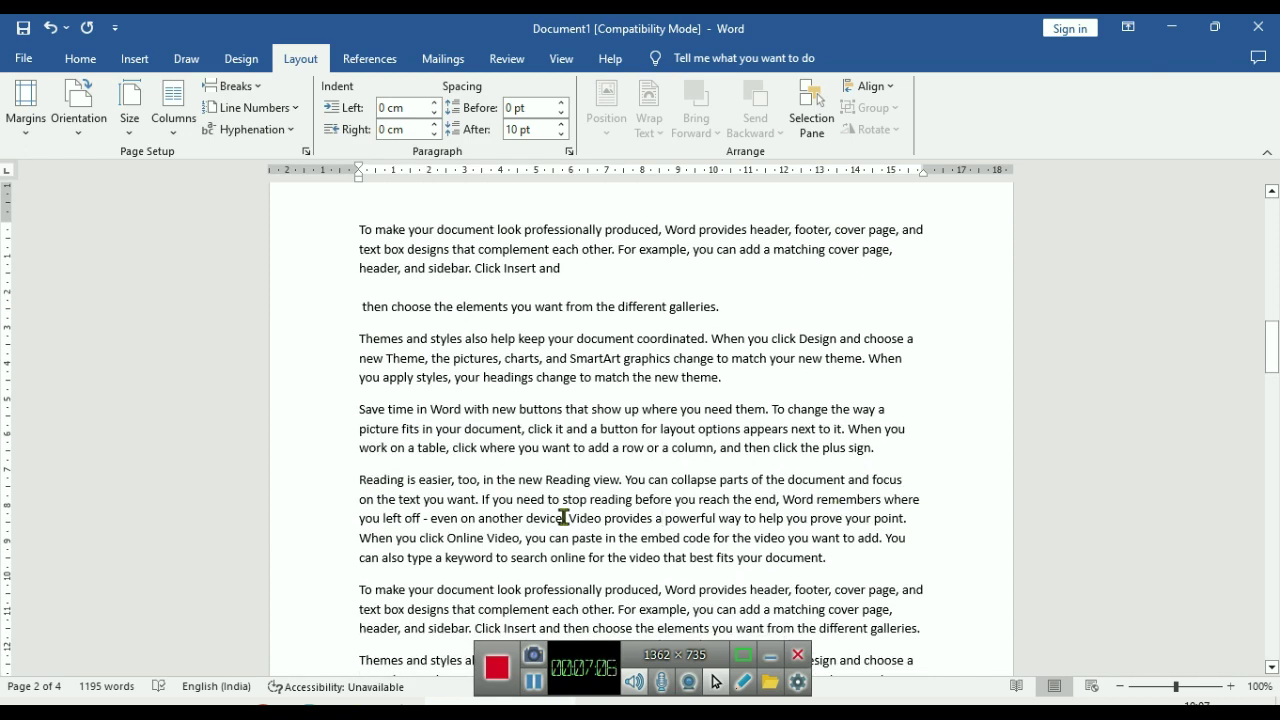
left_click(624, 518)
left_click(645, 518)
left_click(641, 518)
scroll(640, 510, "down", 1)
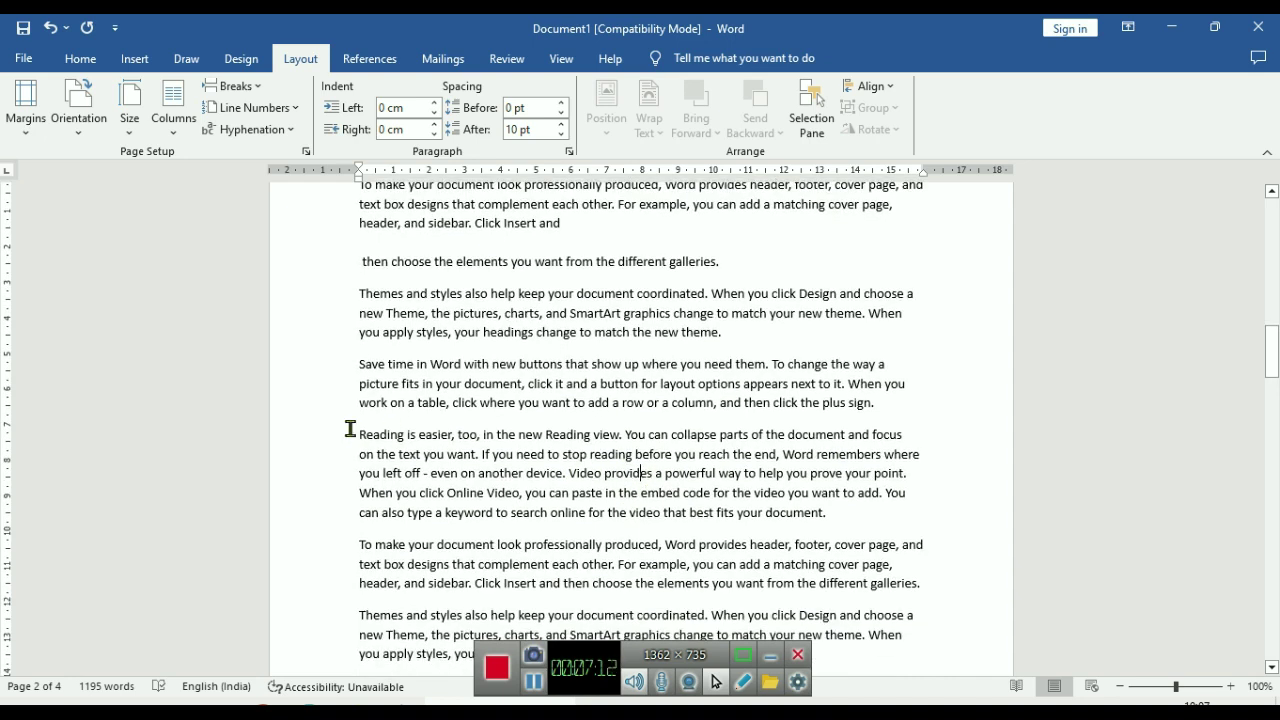
mouse_move(353, 434)
left_mouse_down()
mouse_move(646, 502)
mouse_move(828, 515)
left_mouse_up()
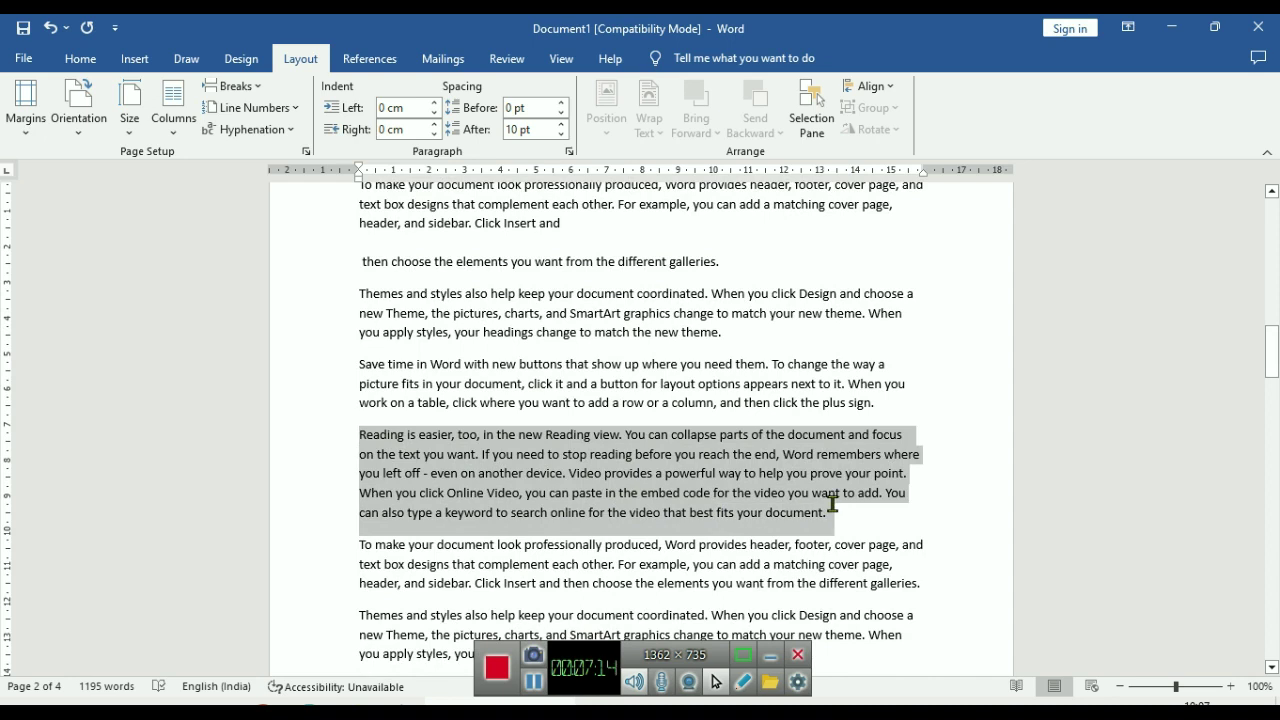
left_click(598, 486)
scroll(486, 435, "up", 3)
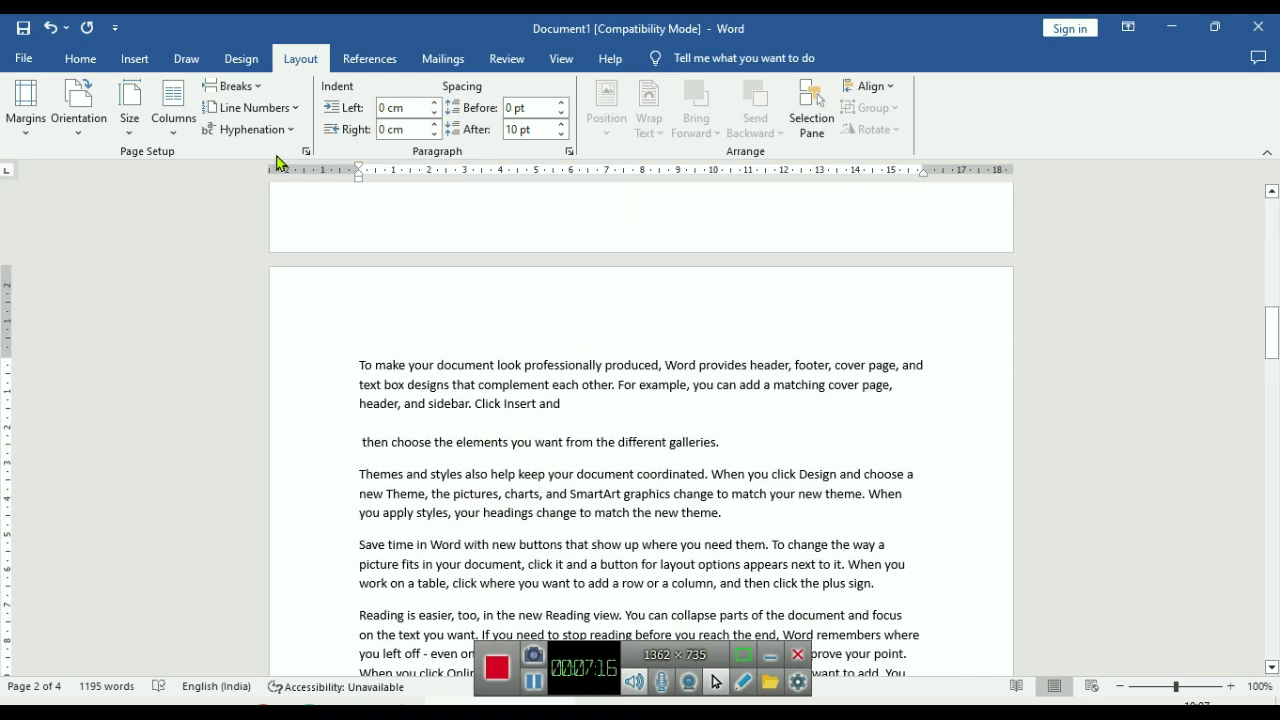
left_click(230, 86)
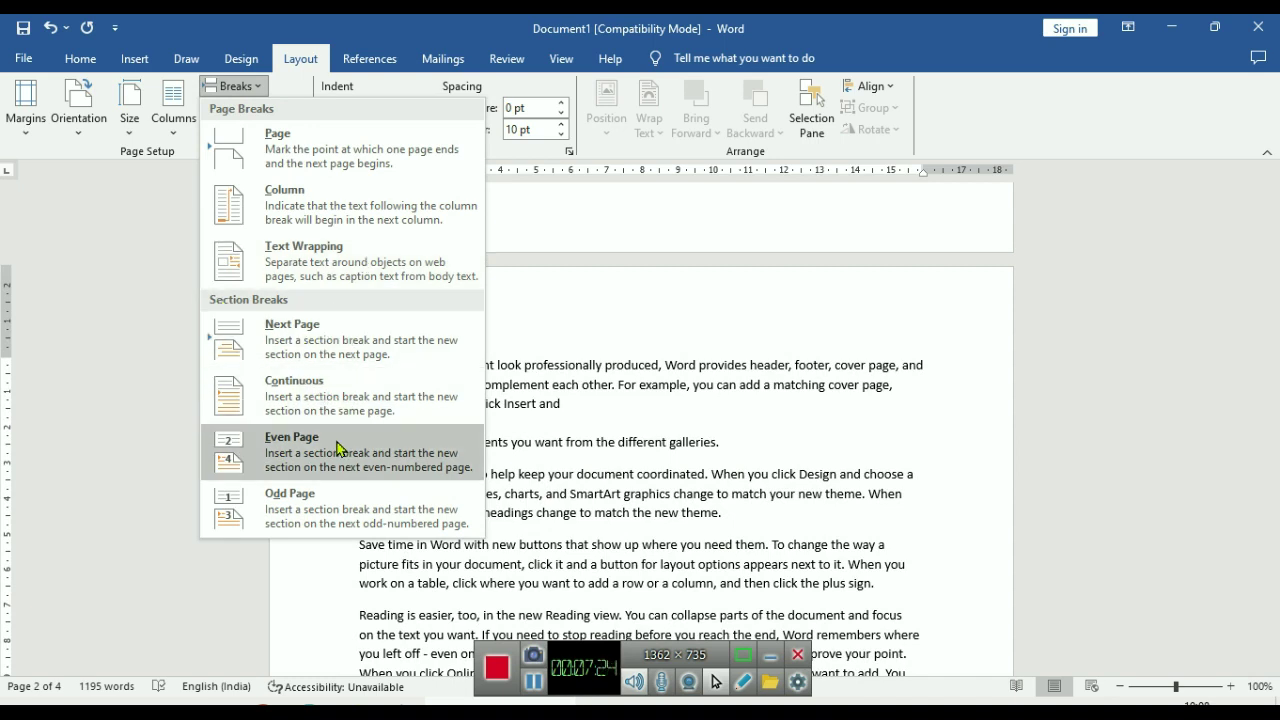
left_click(700, 481)
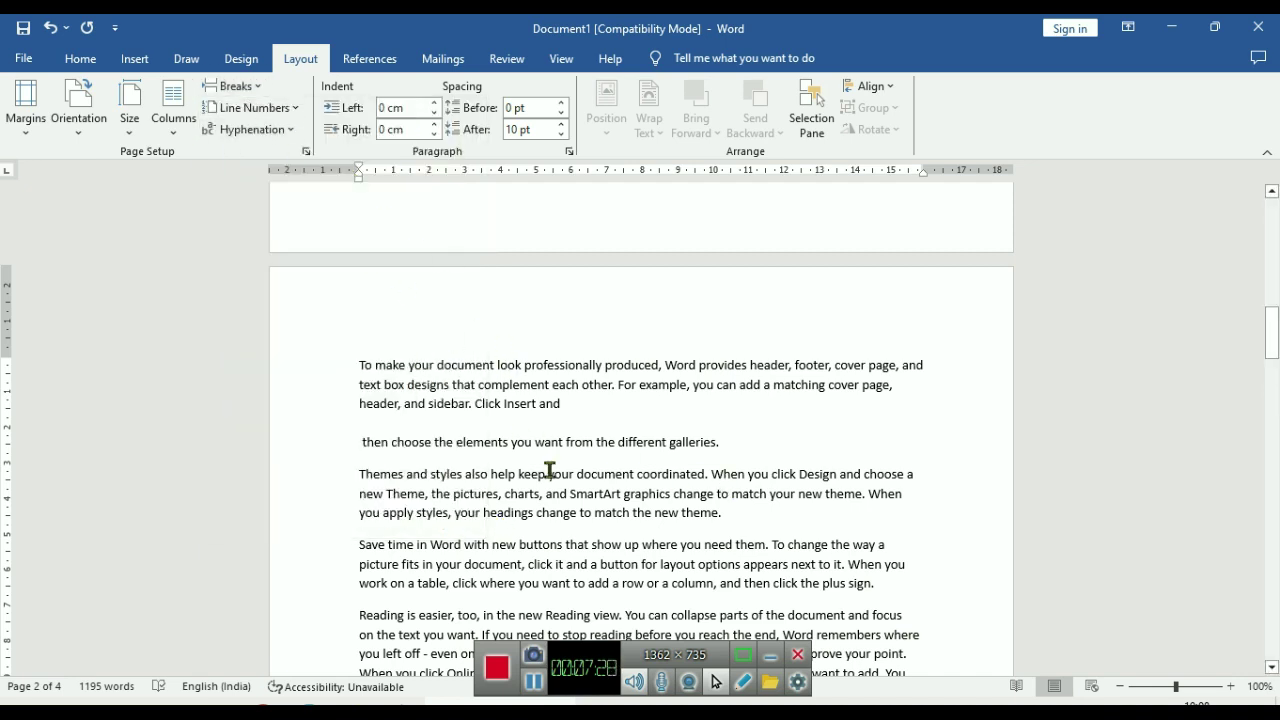
scroll(563, 491, "up", 5)
Undo the inserted breaks with Ctrl+Z so the document is back to 3 pages, then show the Line Numbers menu
scroll(563, 491, "up", 8)
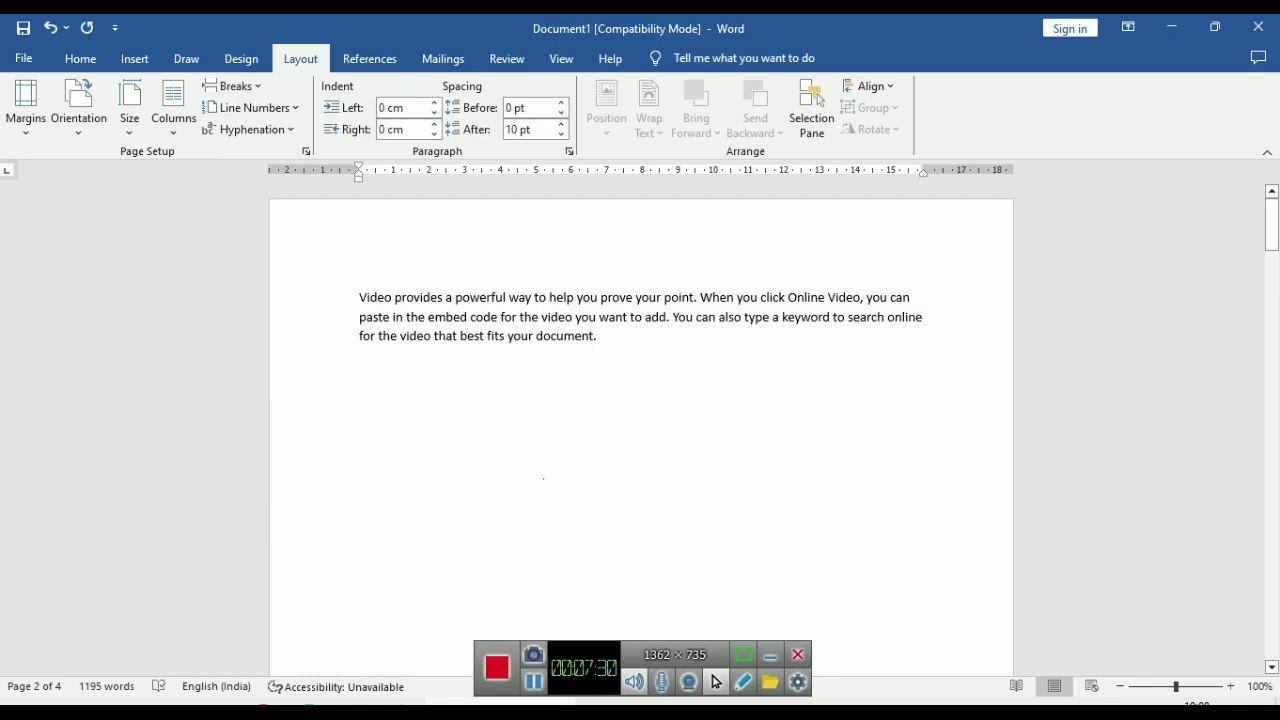
key("ctrl+z")
key("ctrl+z")
key("ctrl+z")
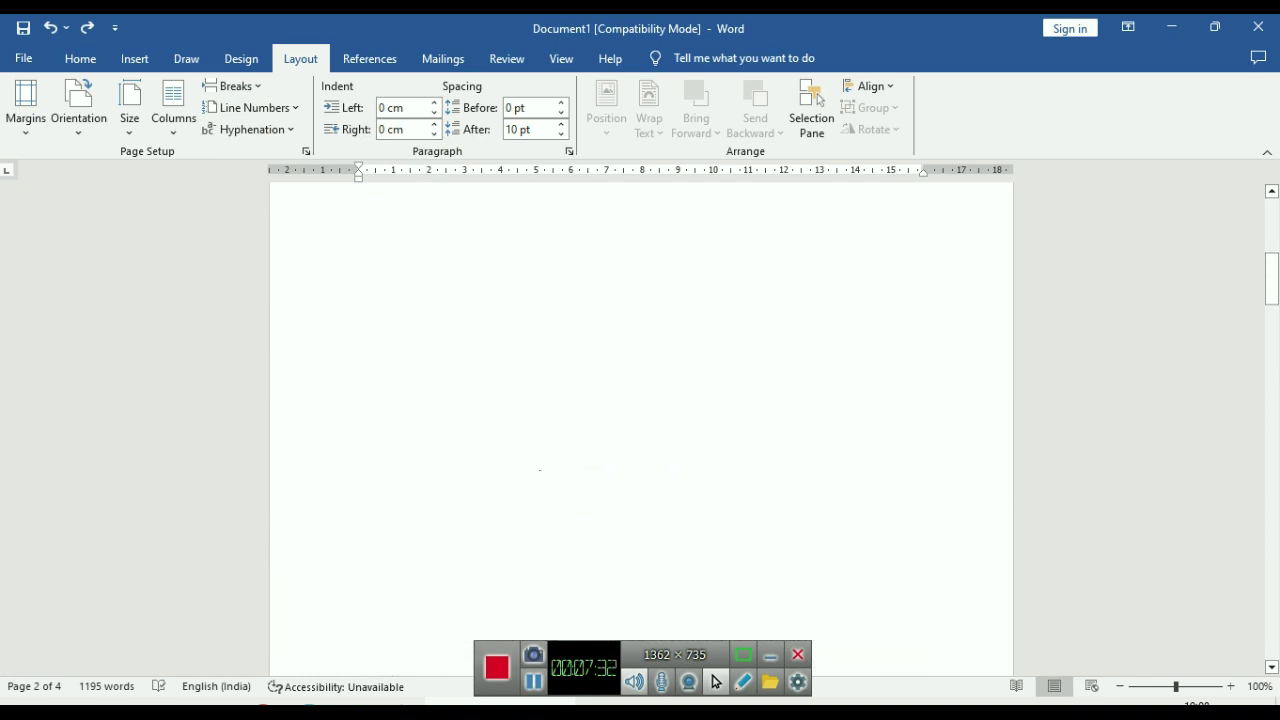
scroll(537, 474, "up", 7)
scroll(537, 474, "up", 5)
scroll(537, 474, "up", 4)
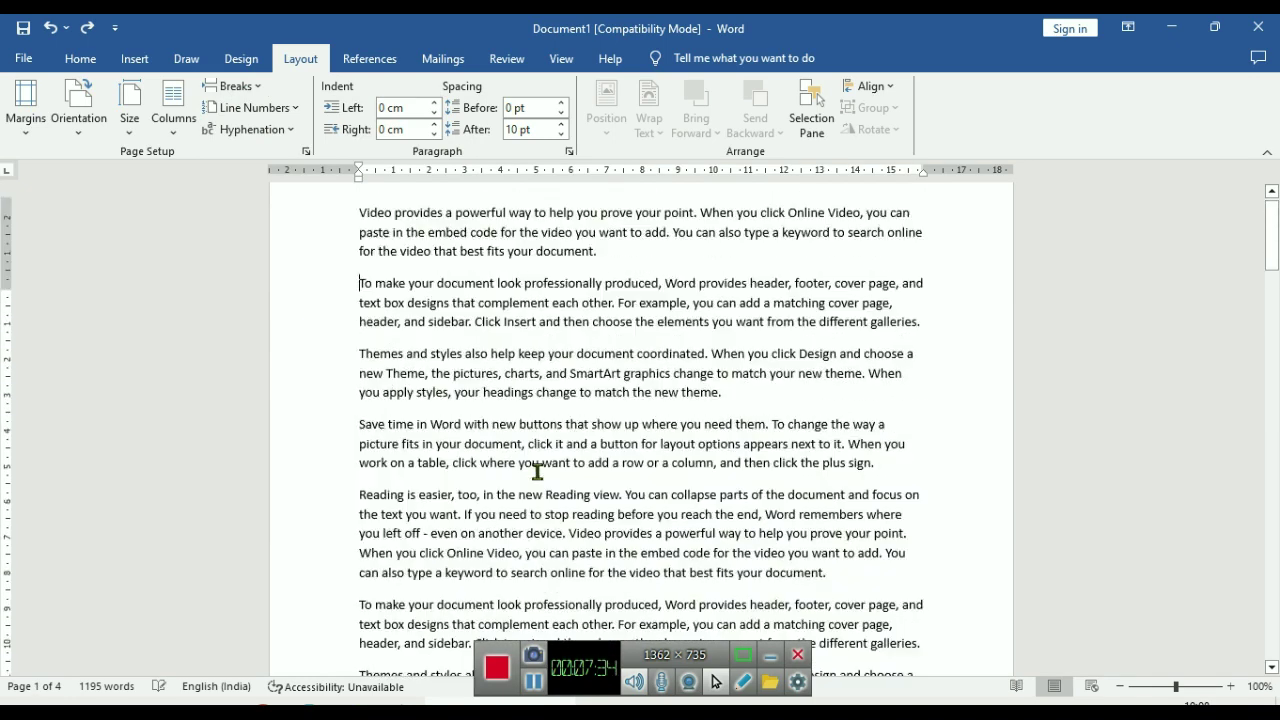
scroll(535, 465, "up", 3)
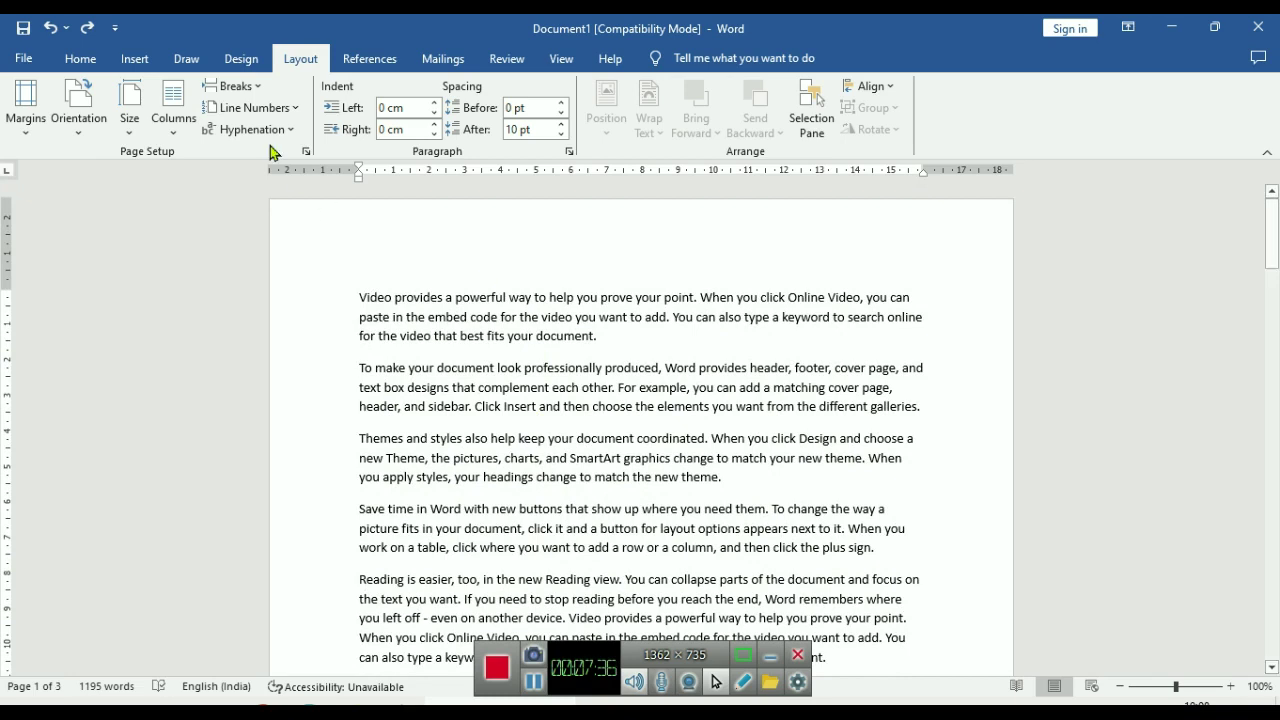
left_click(259, 117)
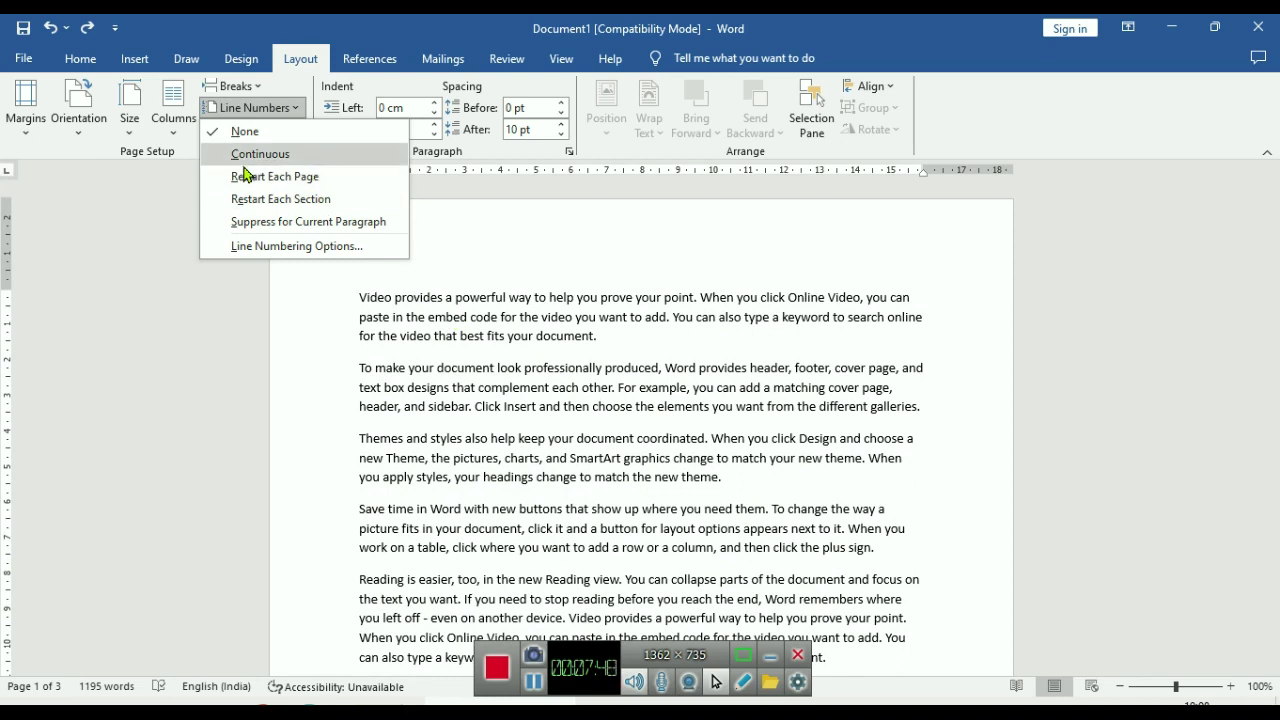
Number all lines of the document continuously
left_click(524, 334)
scroll(423, 440, "down", 5)
scroll(420, 480, "up", 5)
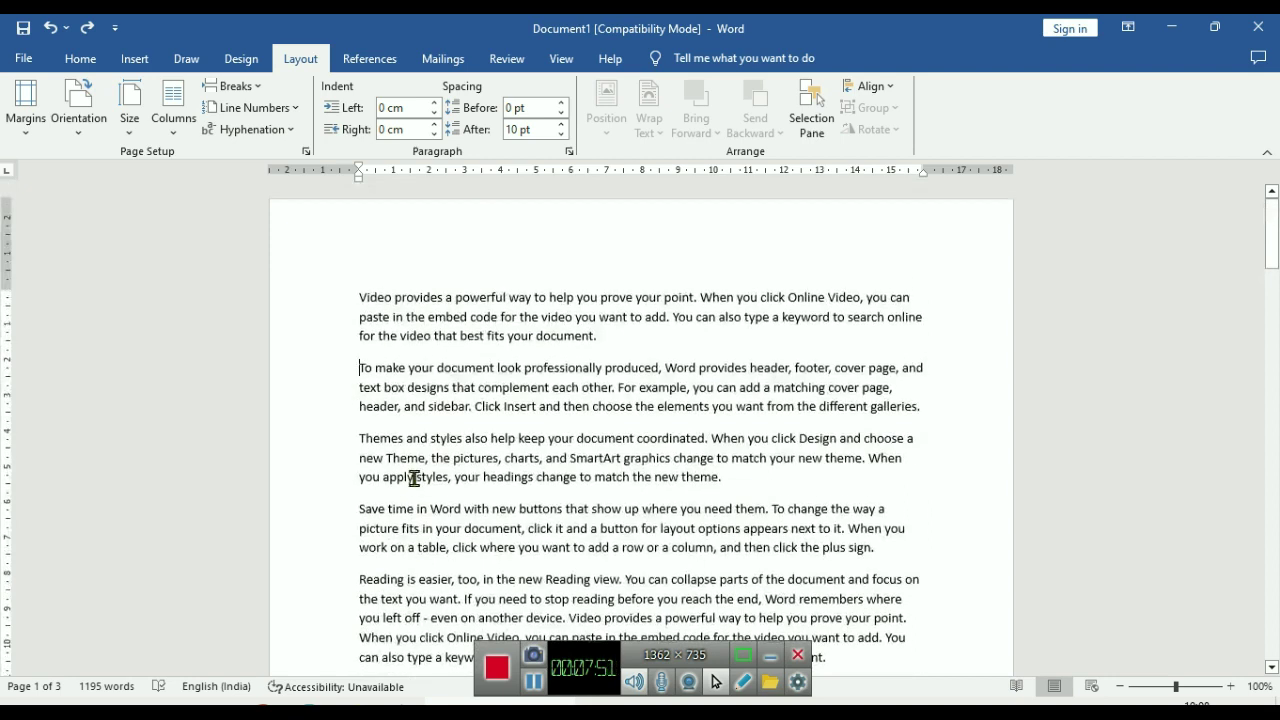
left_click(265, 108)
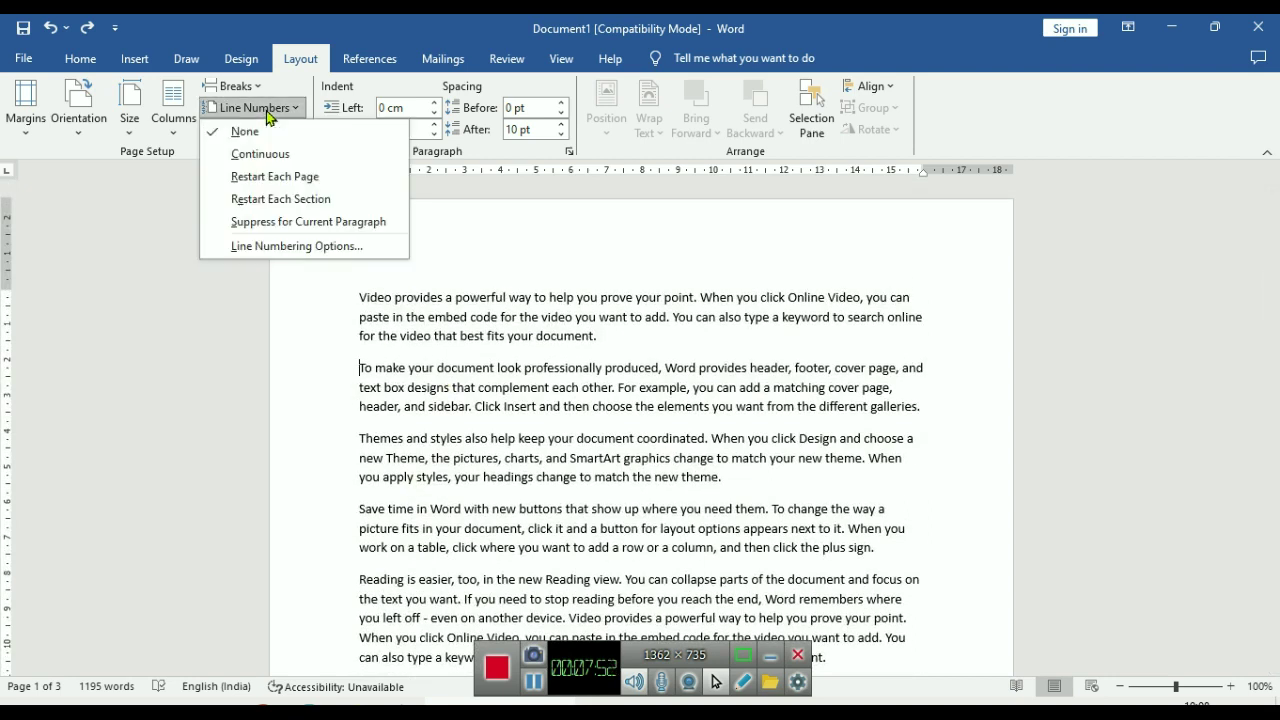
left_click(293, 155)
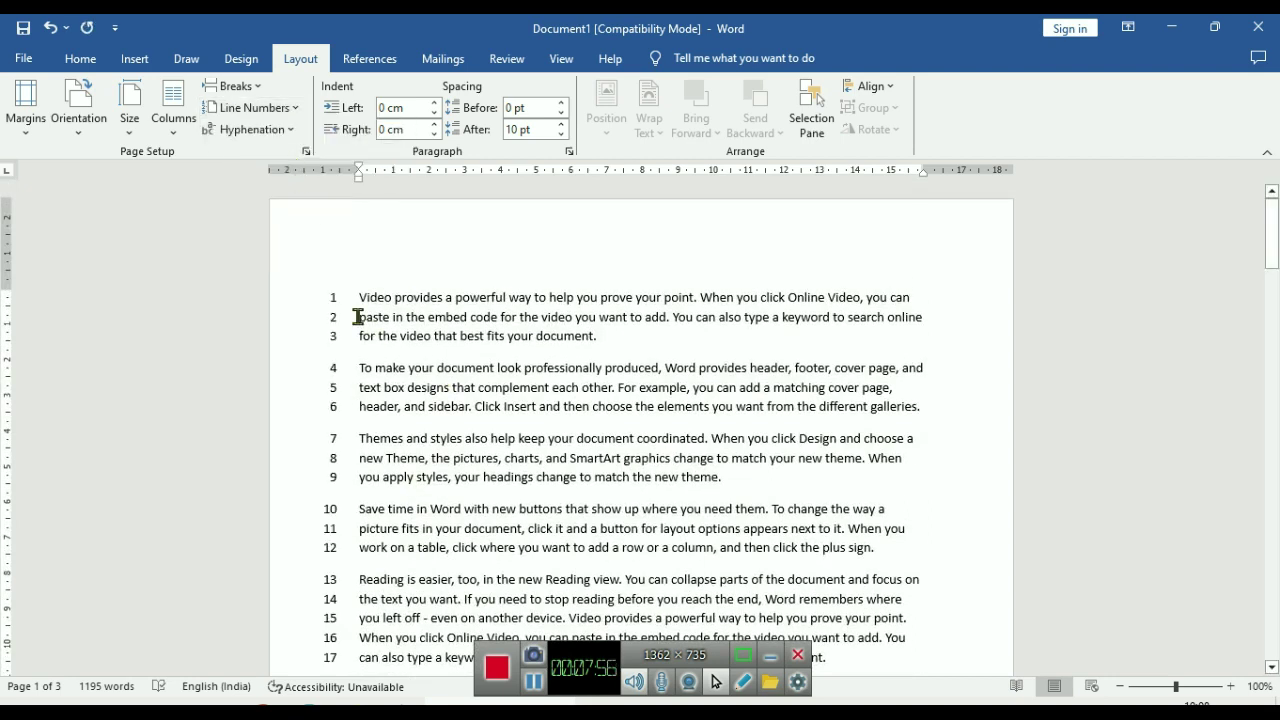
scroll(331, 500, "down", 6)
scroll(349, 468, "down", 5)
scroll(349, 468, "down", 4)
scroll(349, 468, "down", 6)
scroll(349, 468, "down", 5)
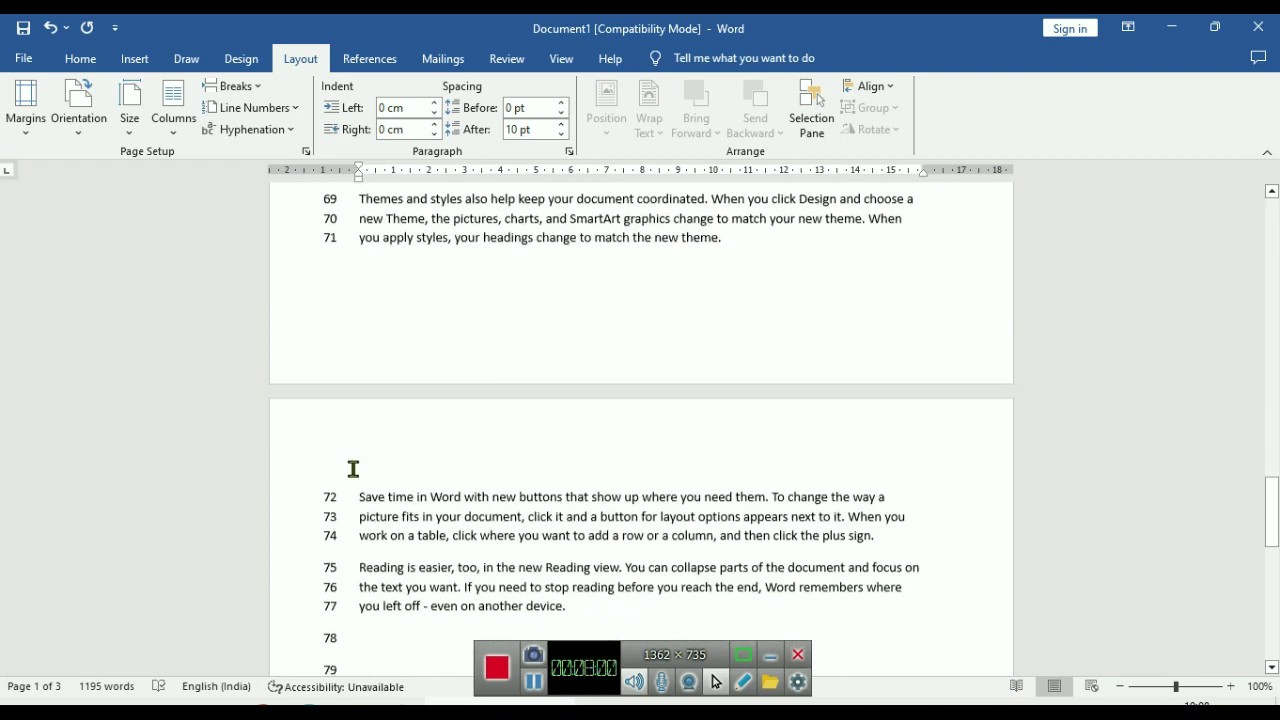
scroll(357, 477, "down", 3)
scroll(357, 476, "down", 5)
scroll(357, 446, "up", 8)
scroll(357, 429, "up", 6)
scroll(351, 424, "up", 8)
scroll(345, 422, "up", 10)
scroll(337, 420, "up", 6)
scroll(337, 415, "up", 2)
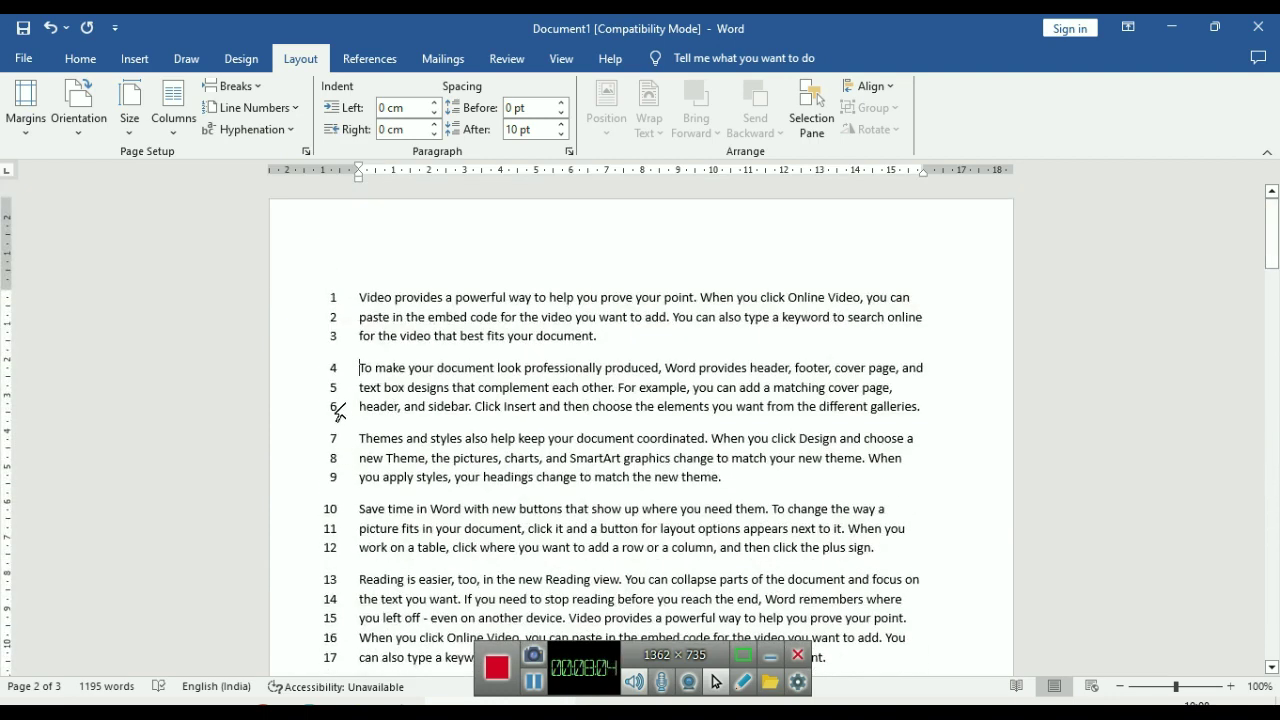
Make the line numbering restart at 1 on each page
left_click(292, 110)
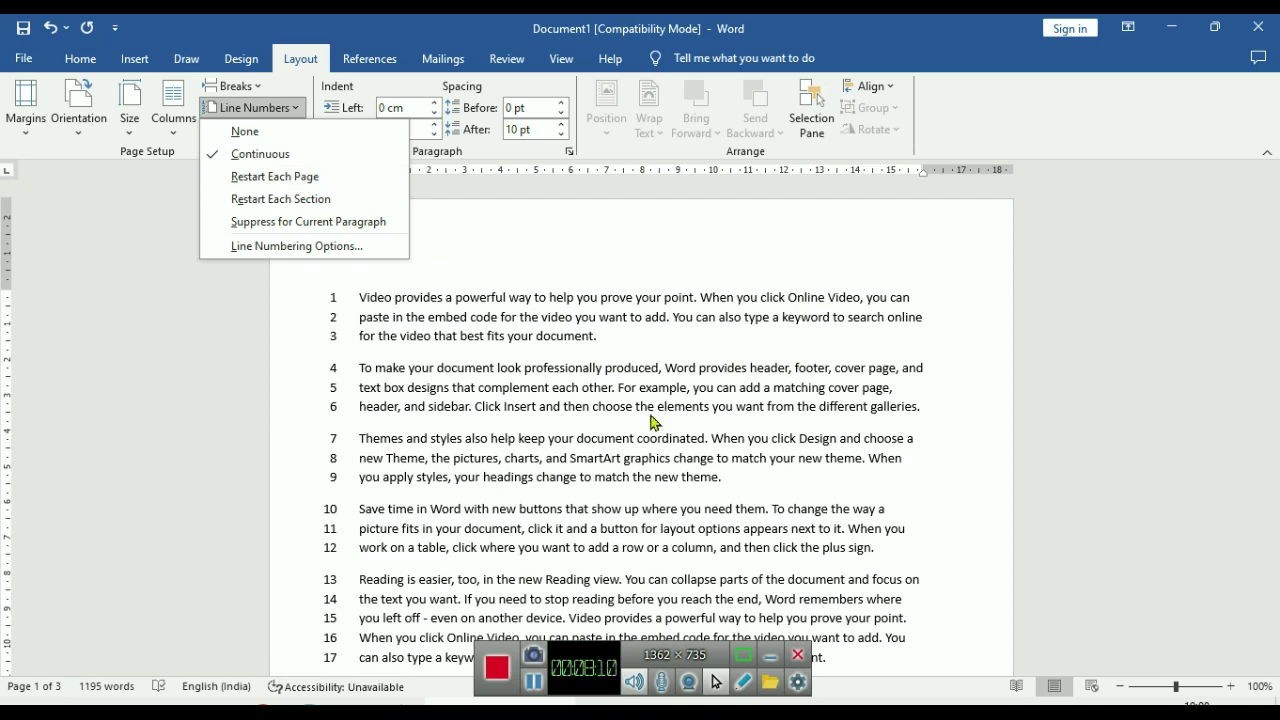
scroll(492, 465, "down", 4)
scroll(492, 465, "down", 2)
scroll(492, 460, "up", 3)
scroll(492, 452, "up", 3)
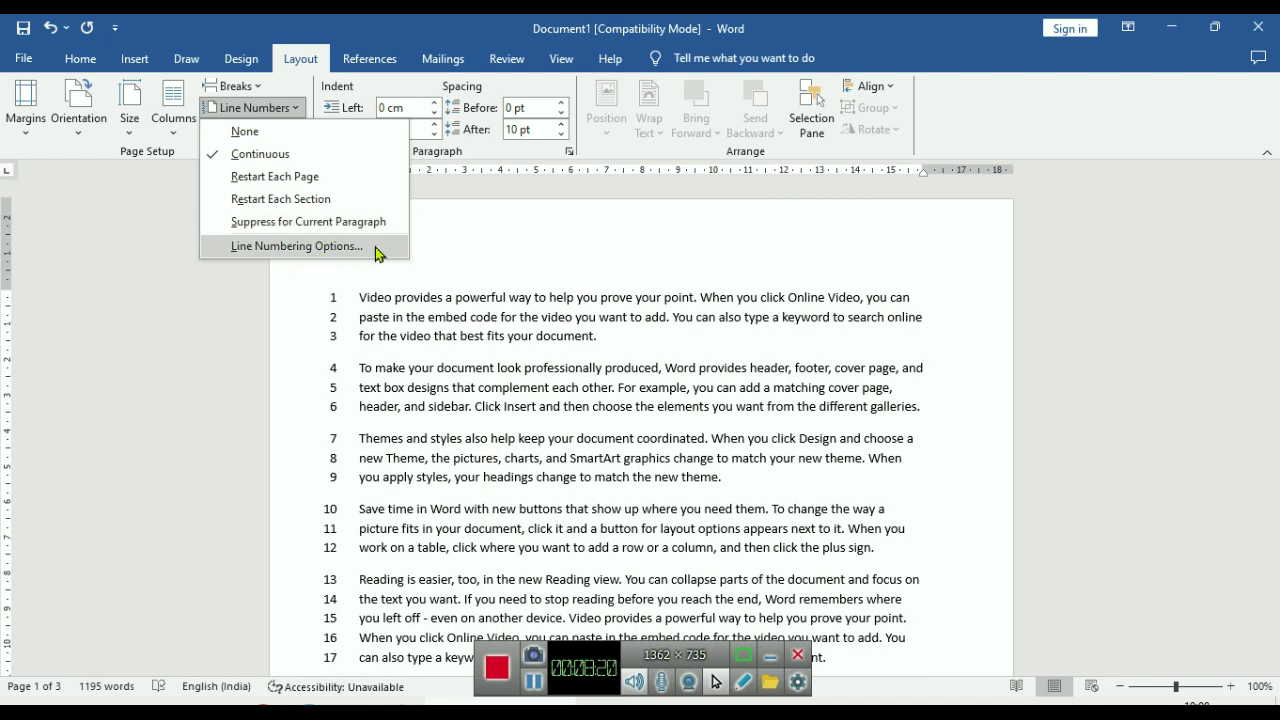
left_click(440, 372)
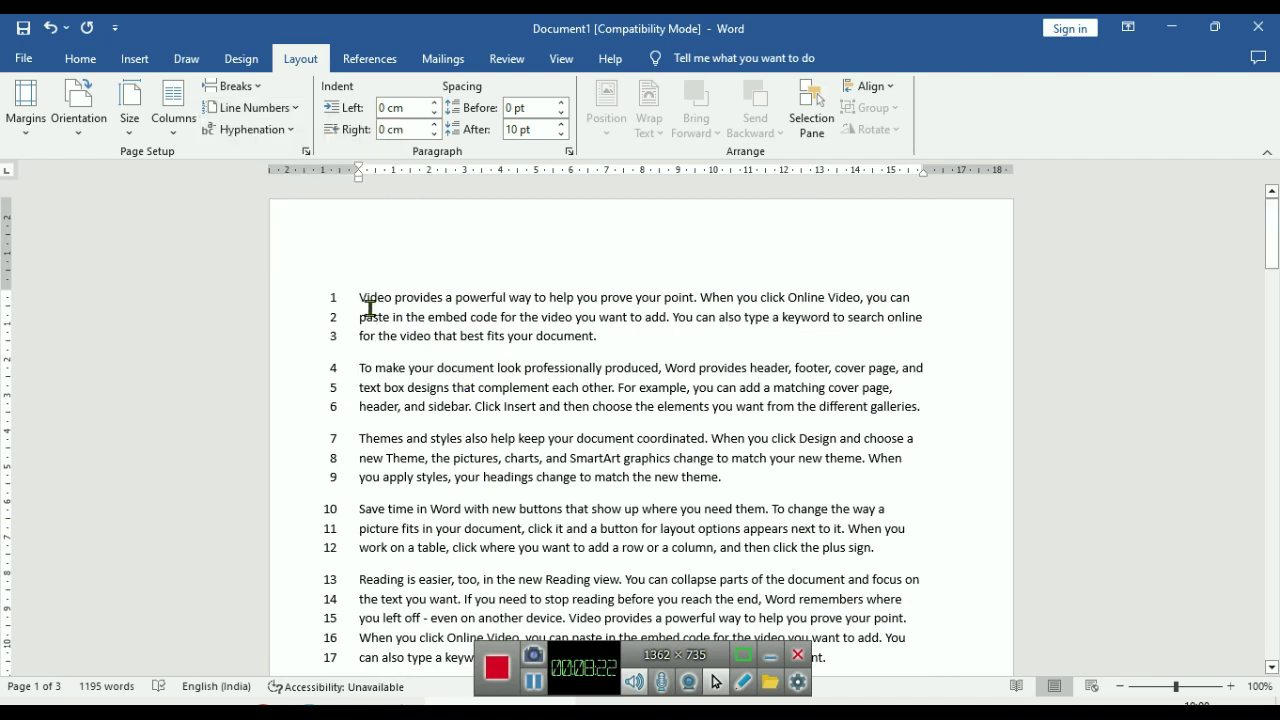
left_click(297, 108)
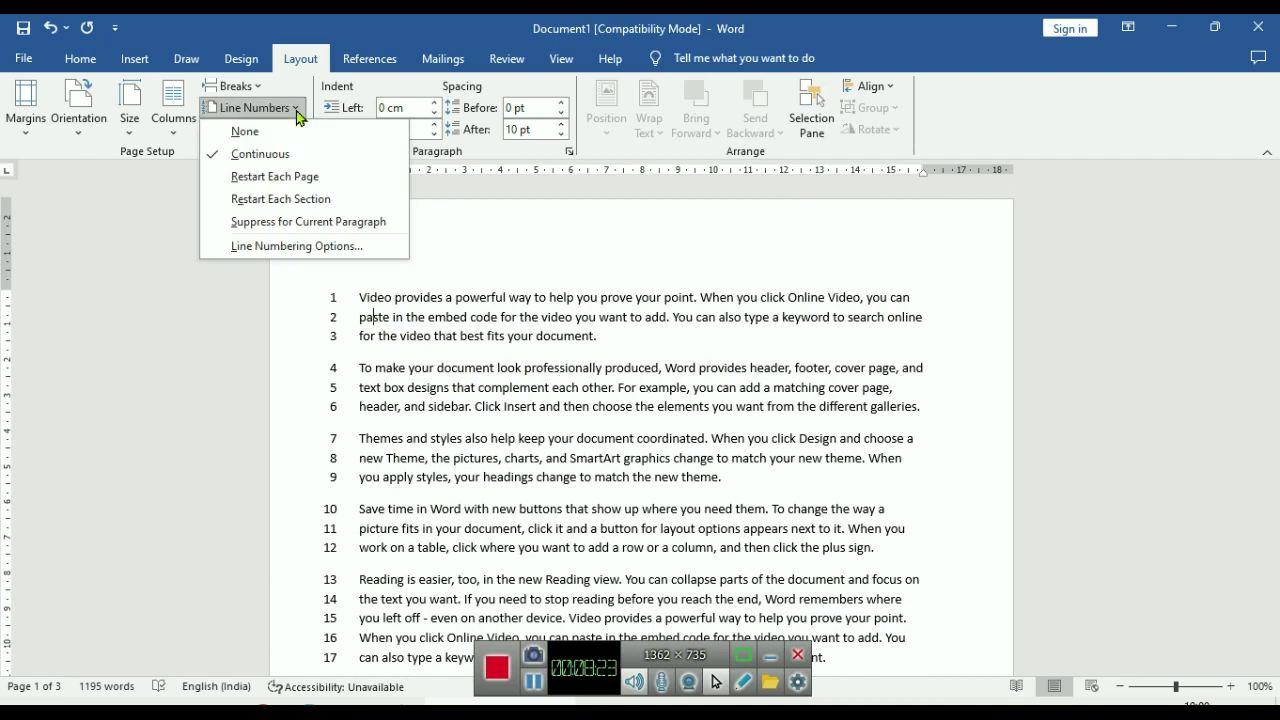
left_click(305, 191)
scroll(460, 428, "down", 5)
scroll(460, 428, "down", 3)
scroll(460, 428, "down", 3)
scroll(460, 428, "down", 3)
scroll(457, 429, "down", 2)
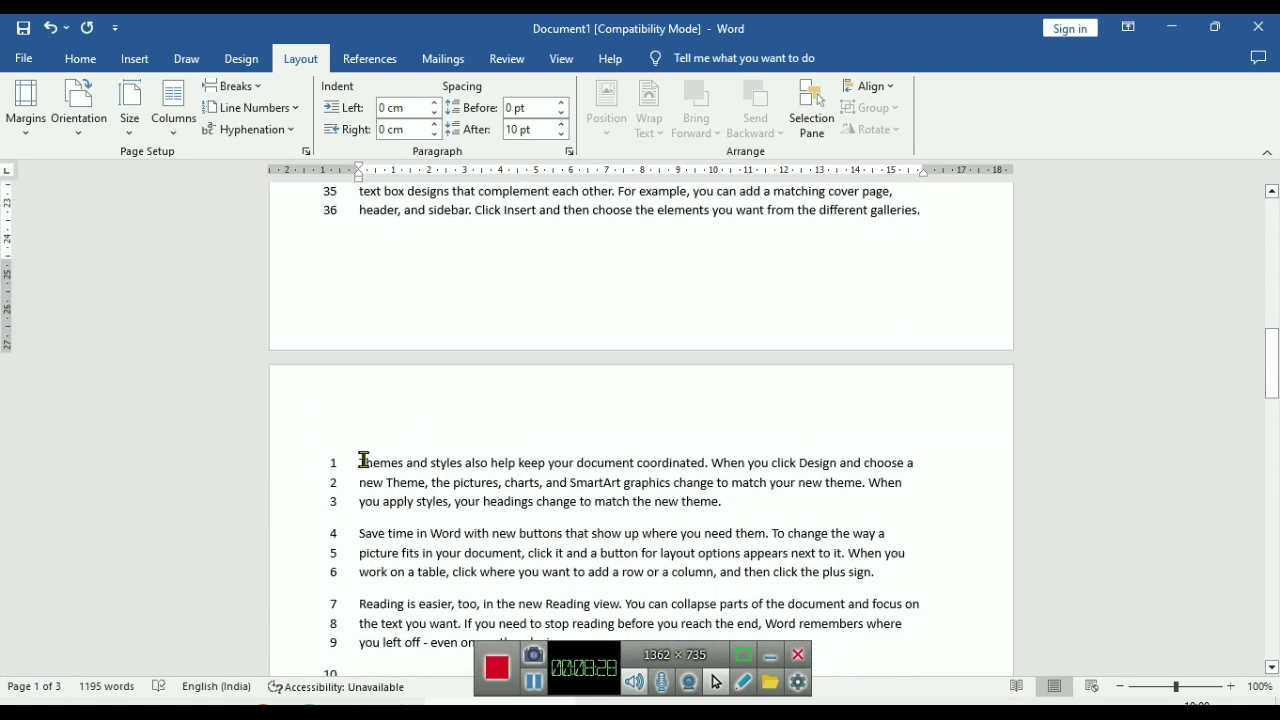
scroll(372, 472, "down", 3)
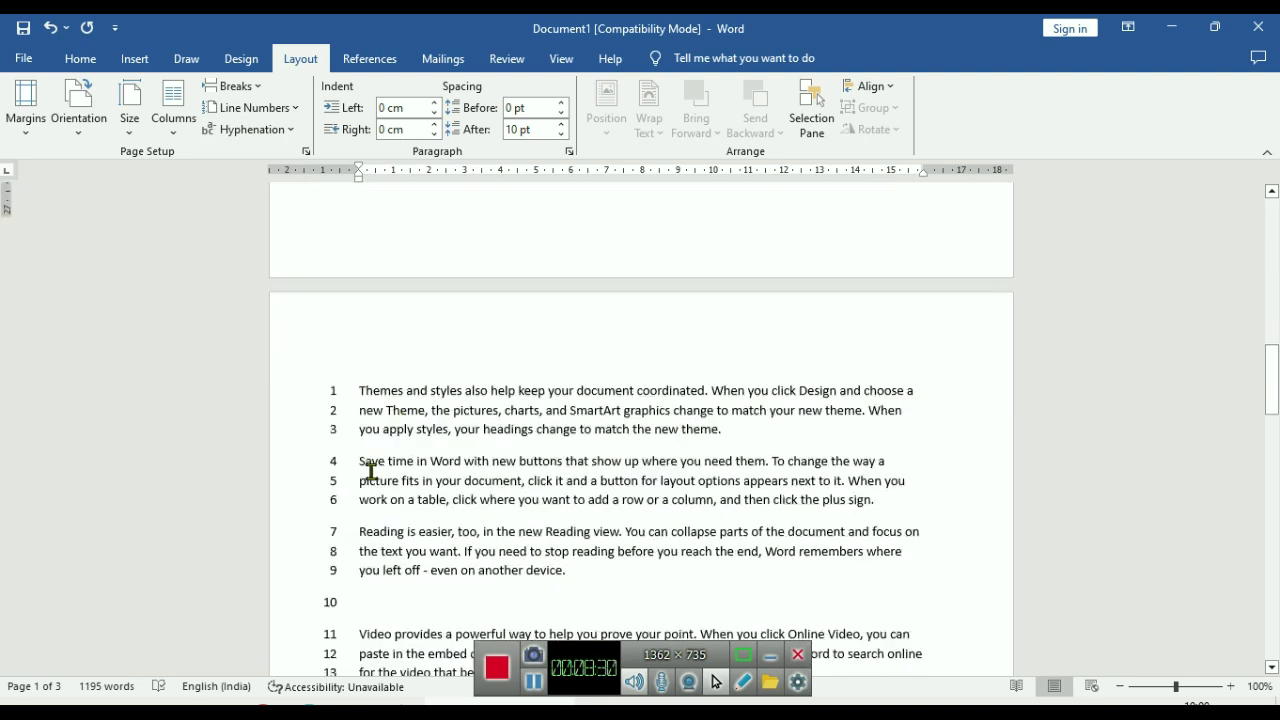
scroll(372, 472, "down", 10)
scroll(372, 472, "down", 12)
scroll(372, 472, "up", 4)
scroll(475, 466, "up", 2)
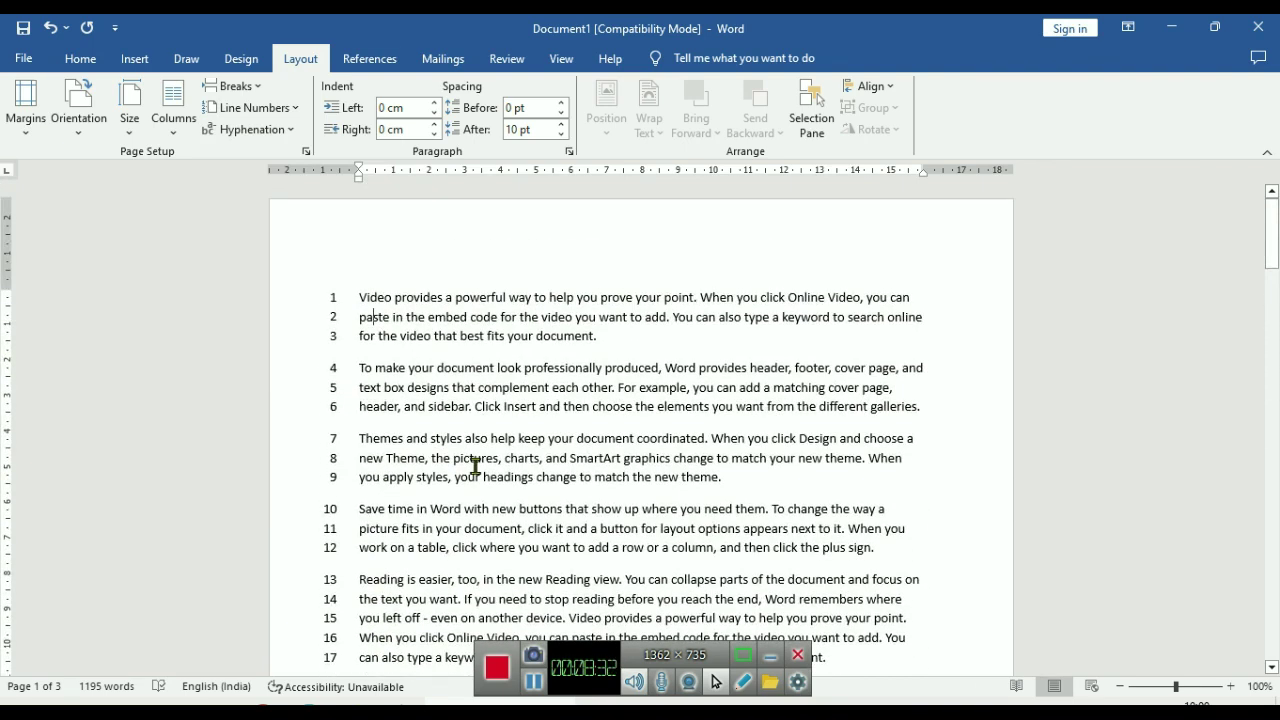
Insert the word 'computer' after 'When' on line 8 of the Themes paragraph
left_click(284, 133)
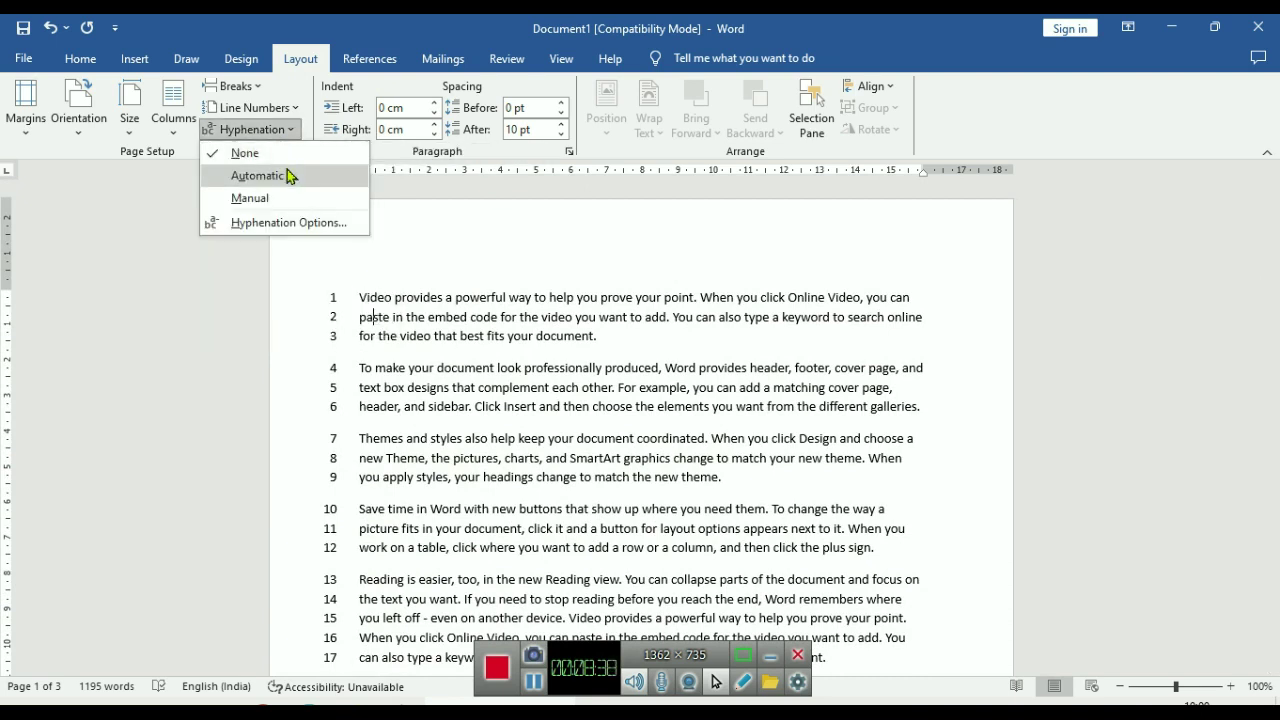
left_click(333, 241)
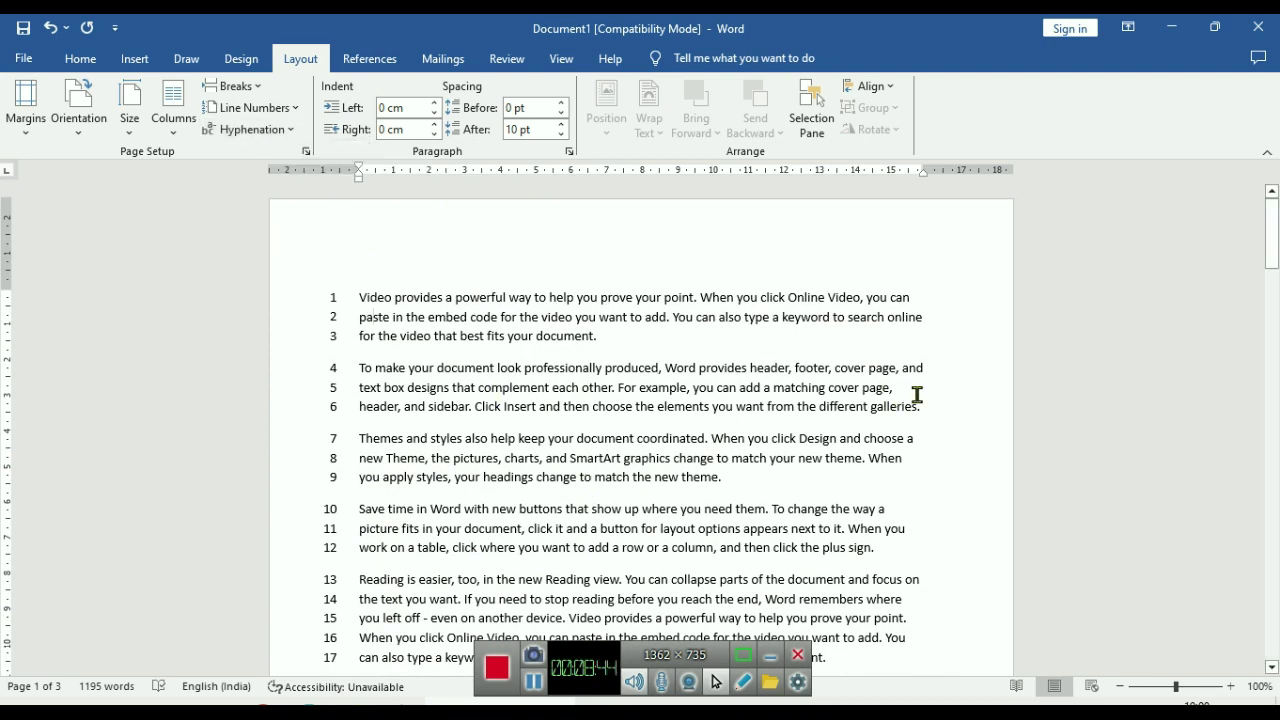
left_click(911, 458)
type("computer")
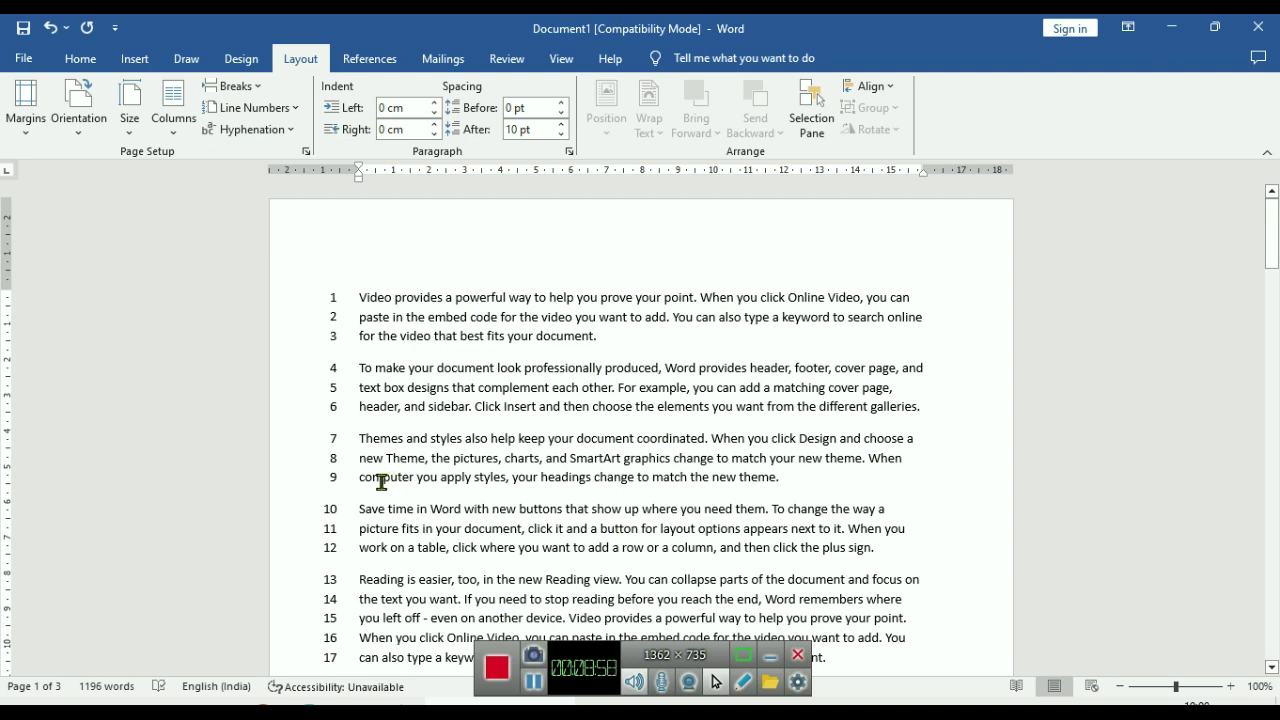
double_click(911, 461)
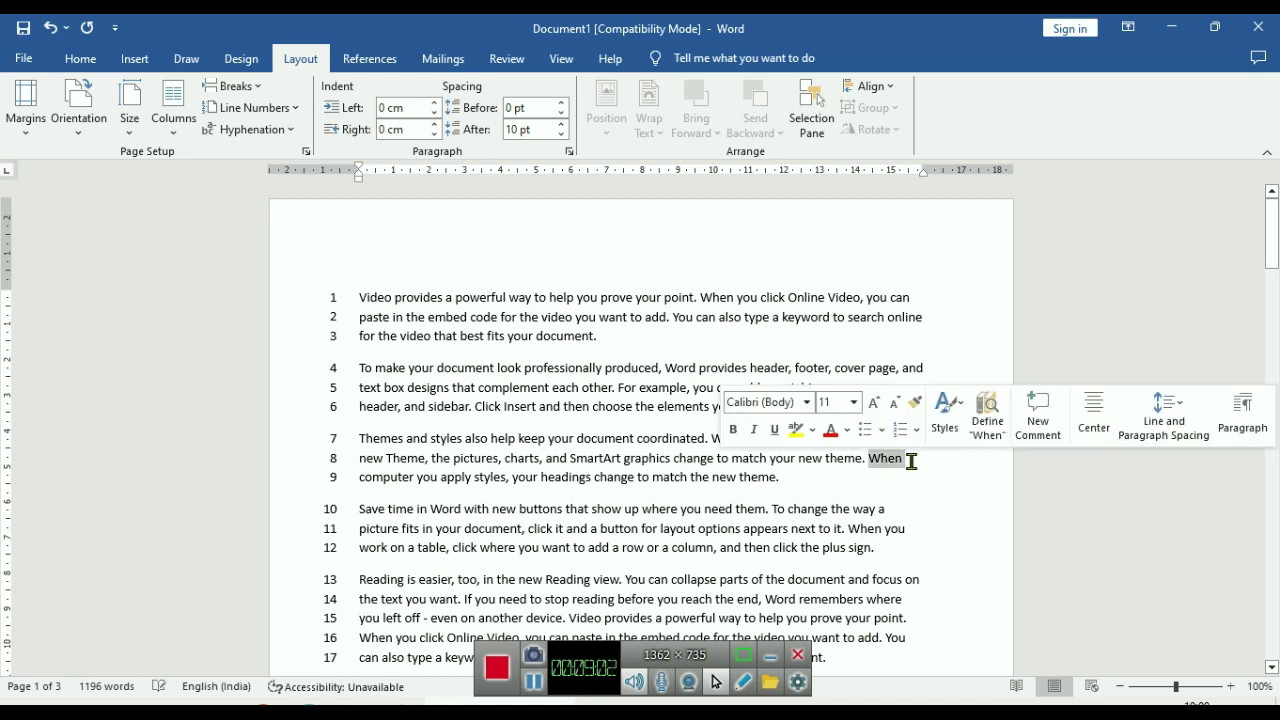
left_click(909, 463)
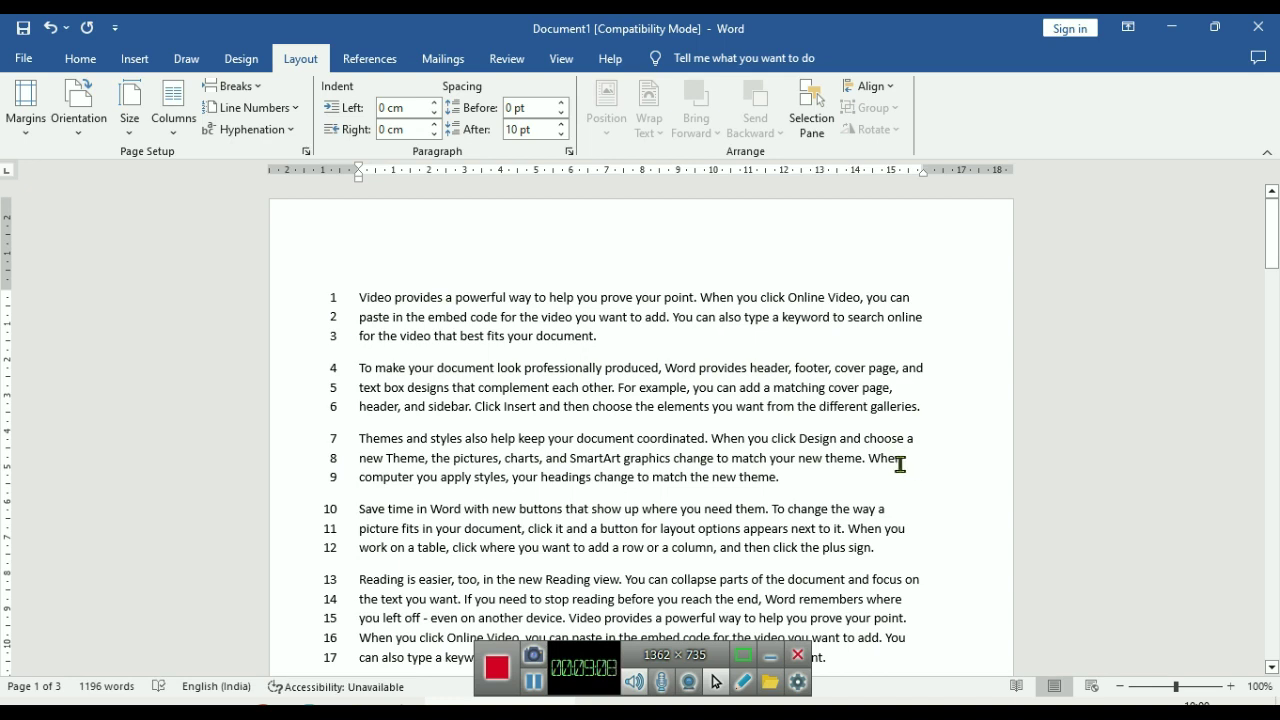
Turn on automatic hyphenation and delete the word 'new' on line 8
left_click(251, 134)
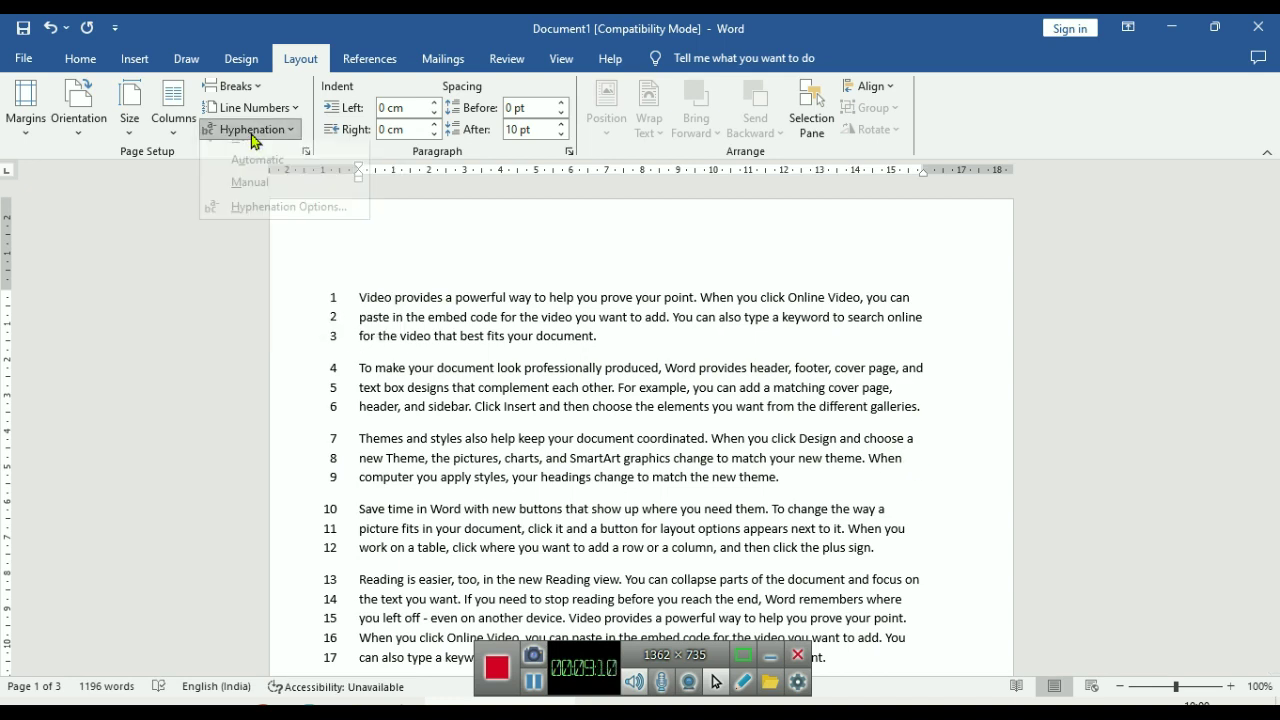
left_click(313, 177)
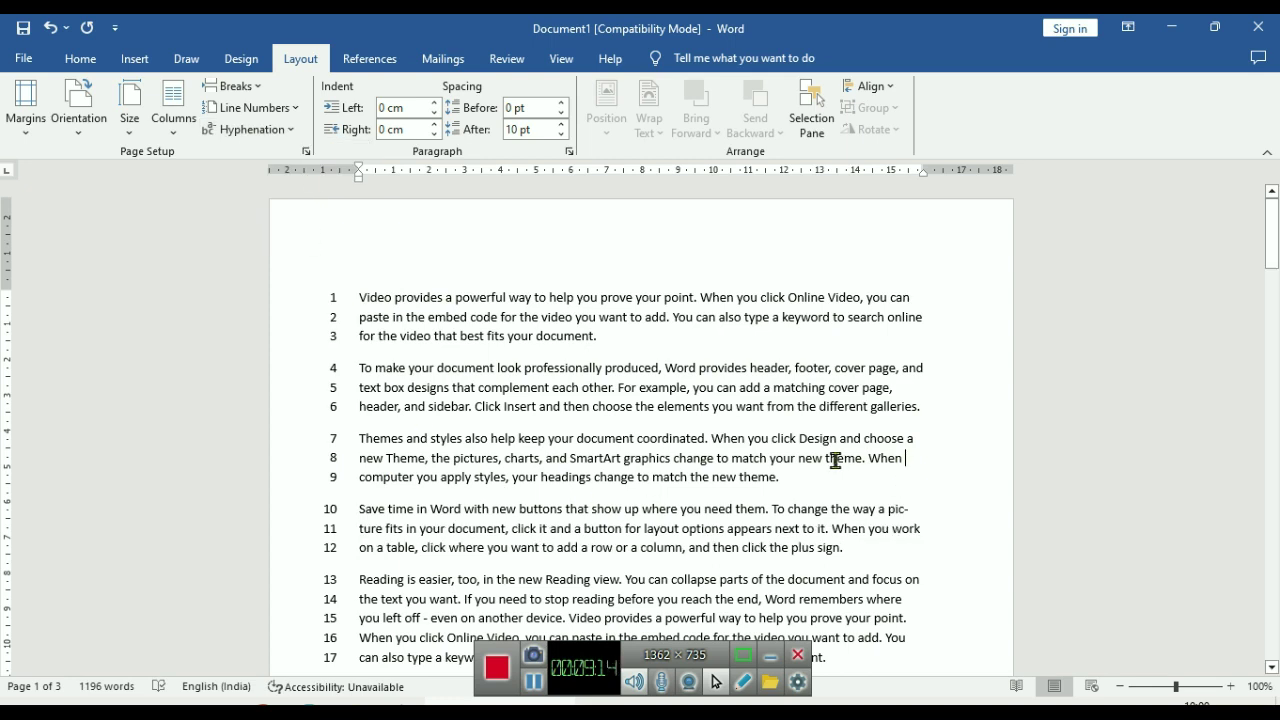
left_click_drag(824, 460, 809, 460)
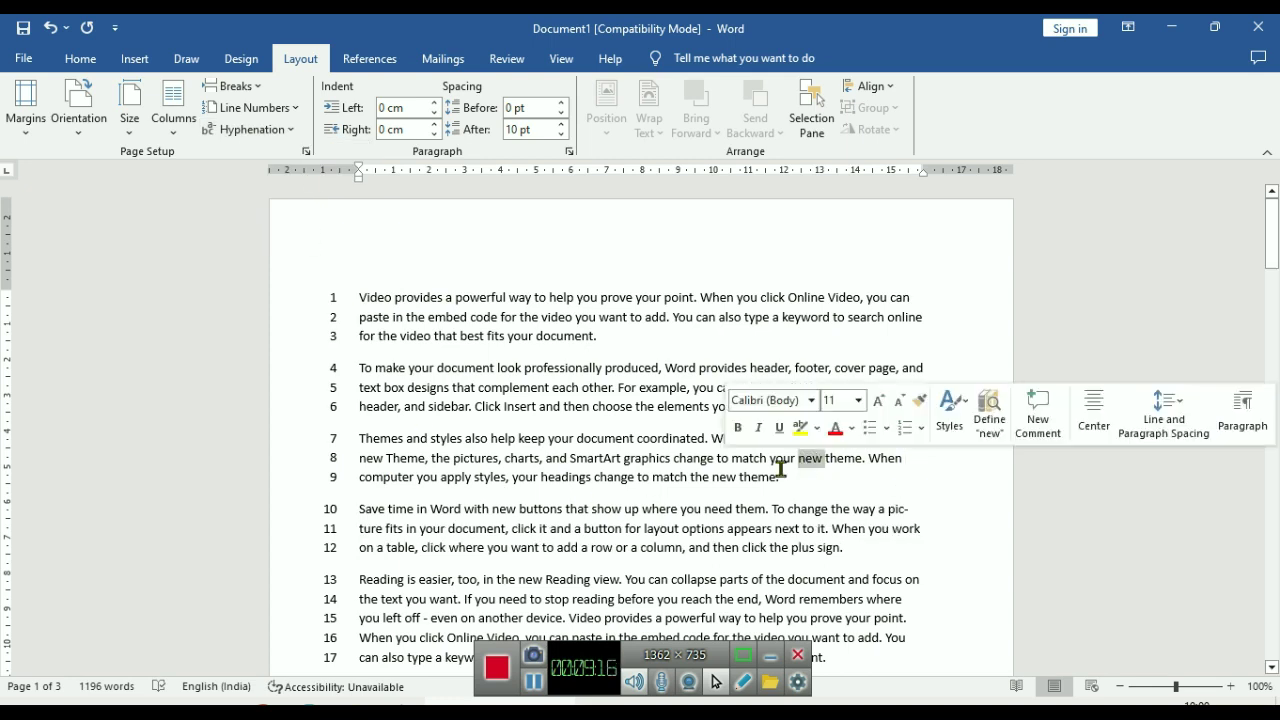
key("Delete")
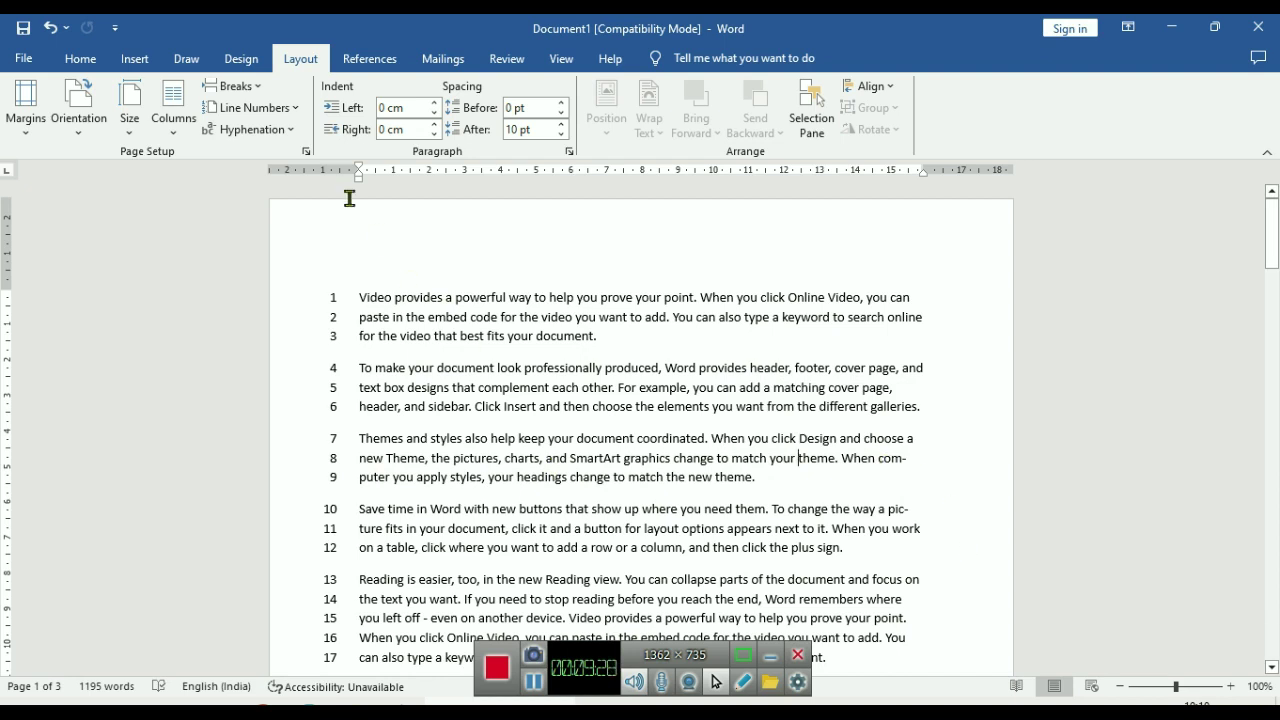
Switch hyphenation to None and back to Automatic, then restore the deleted word 'new'
left_click(286, 130)
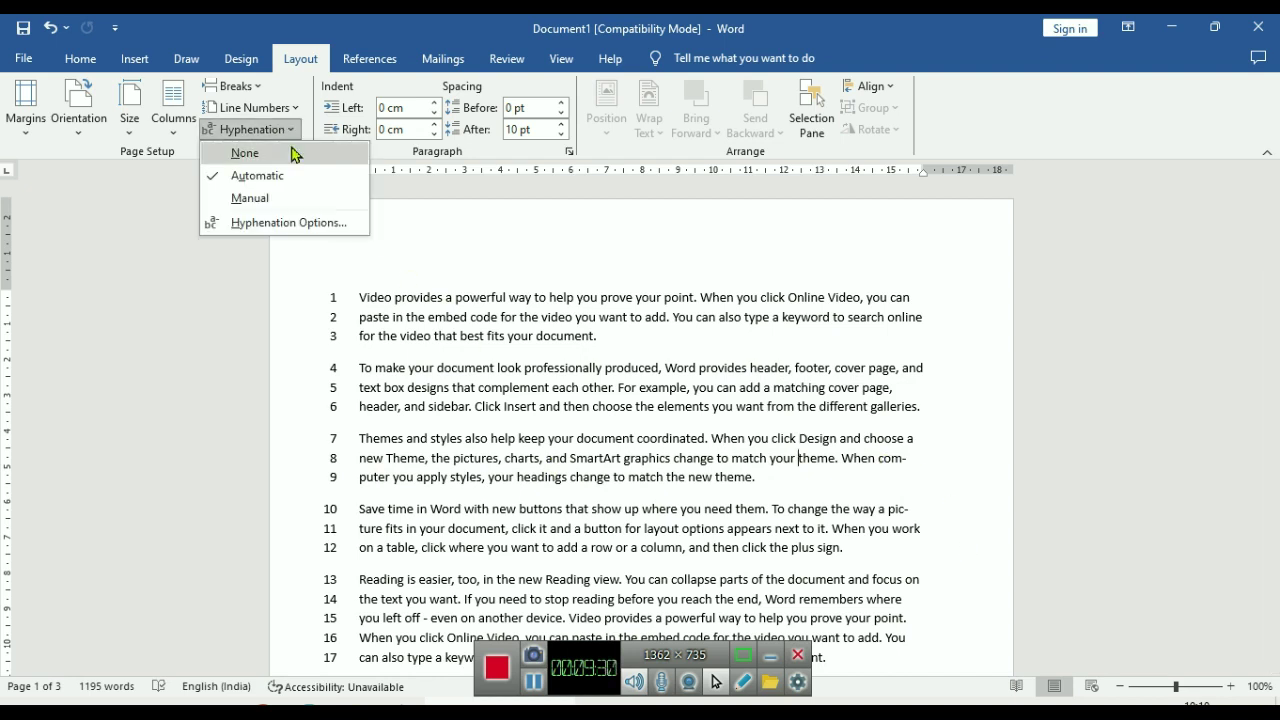
left_click(245, 153)
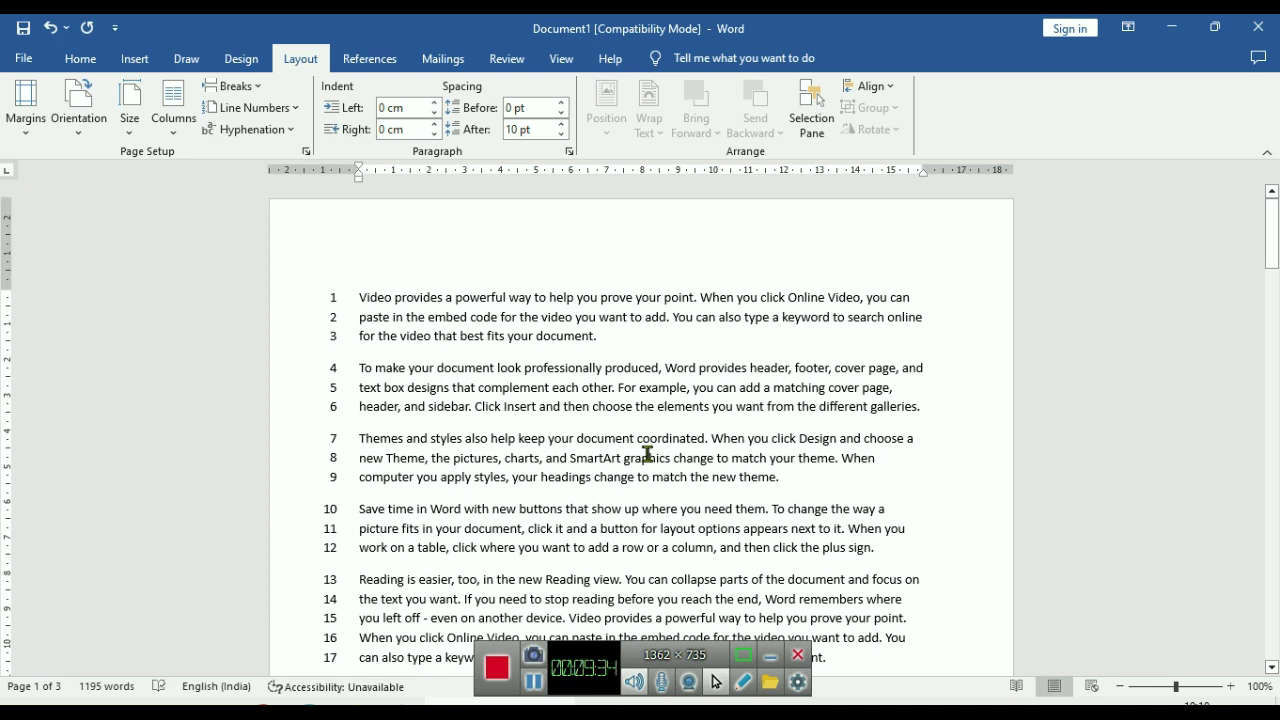
left_click(293, 131)
left_click(294, 175)
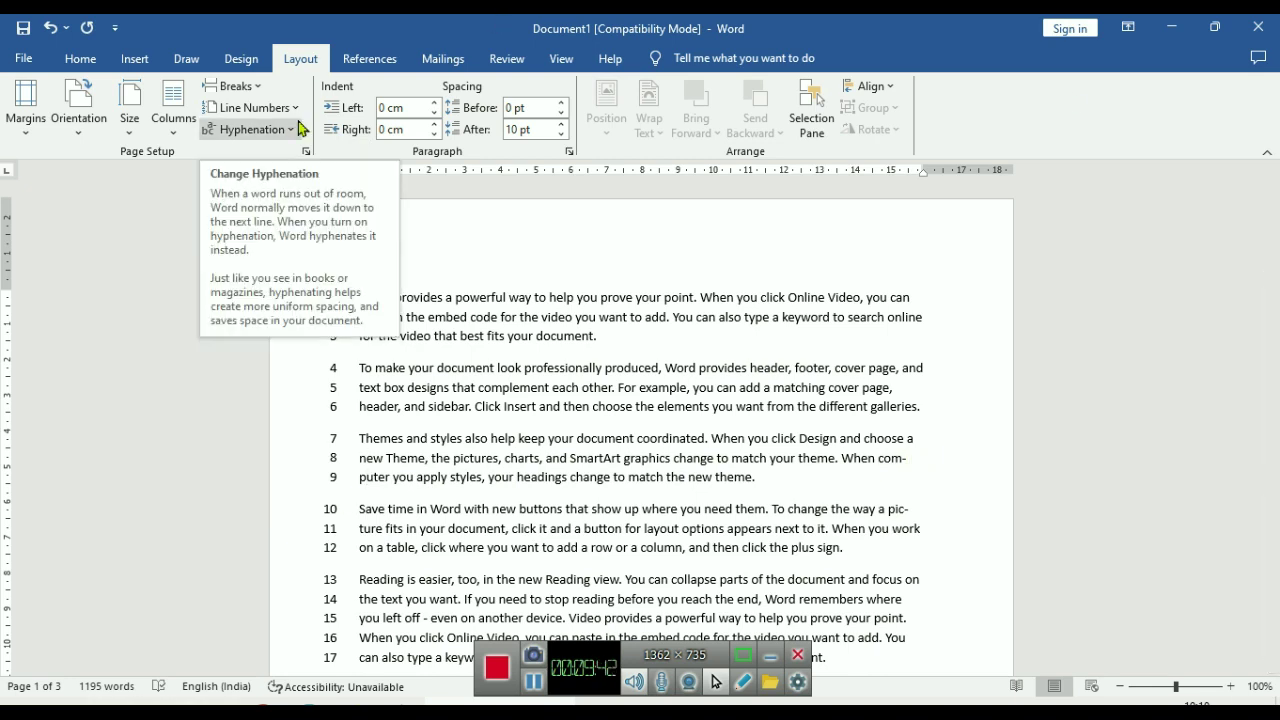
left_click(701, 458)
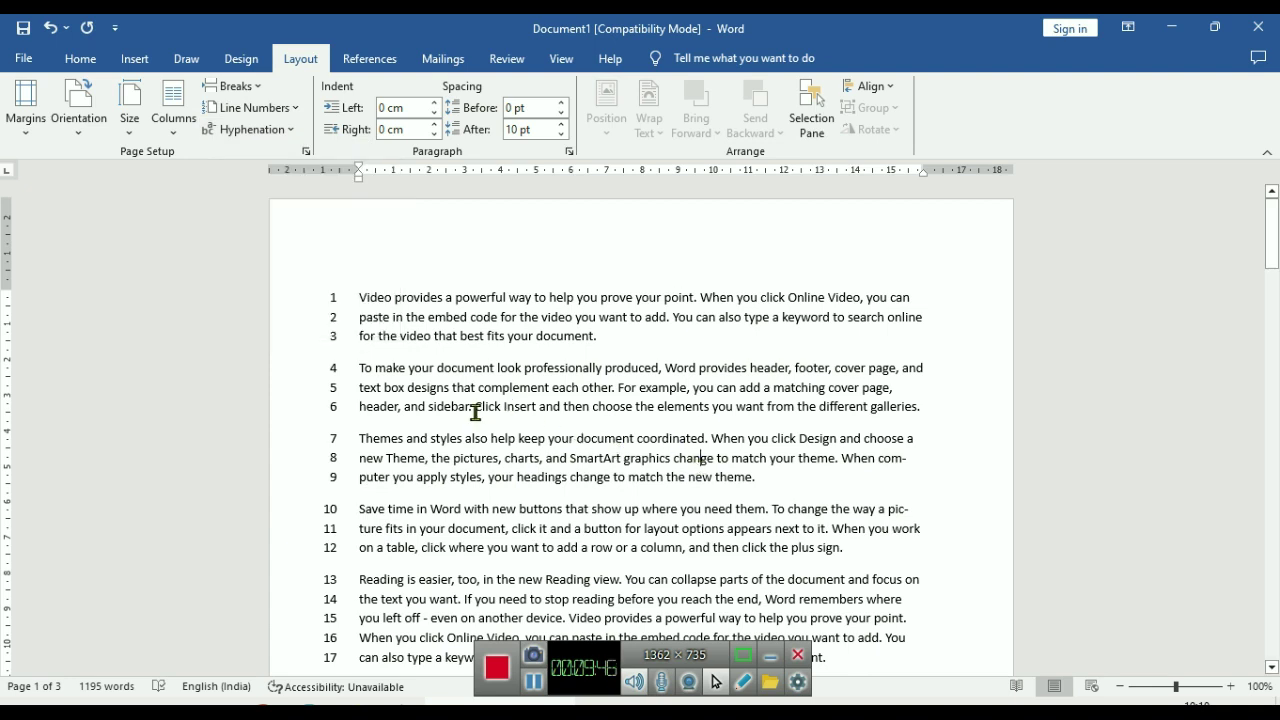
key("ctrl+z")
key("ctrl+z")
key("ctrl+z")
key("ctrl+z")
key("ctrl+z")
Undo the line numbers and another earlier change with Ctrl+Z
key("ctrl+z")
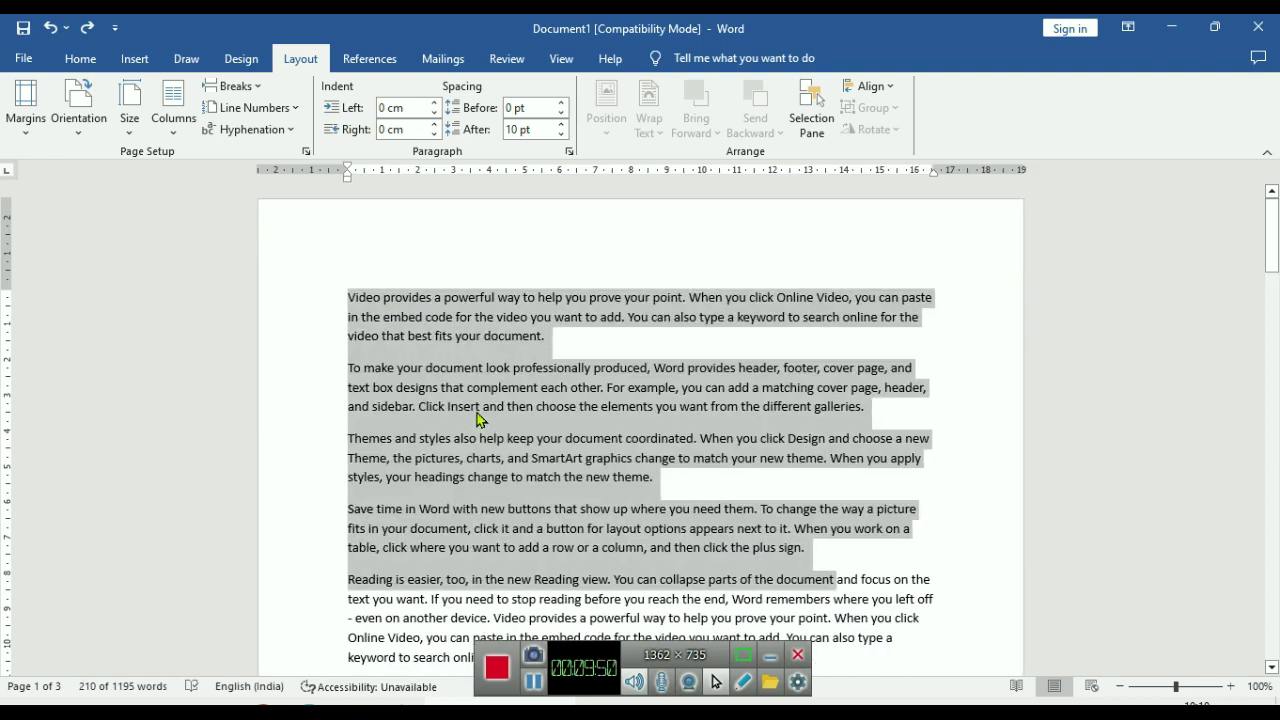
key("ctrl+z")
key("ctrl+z")
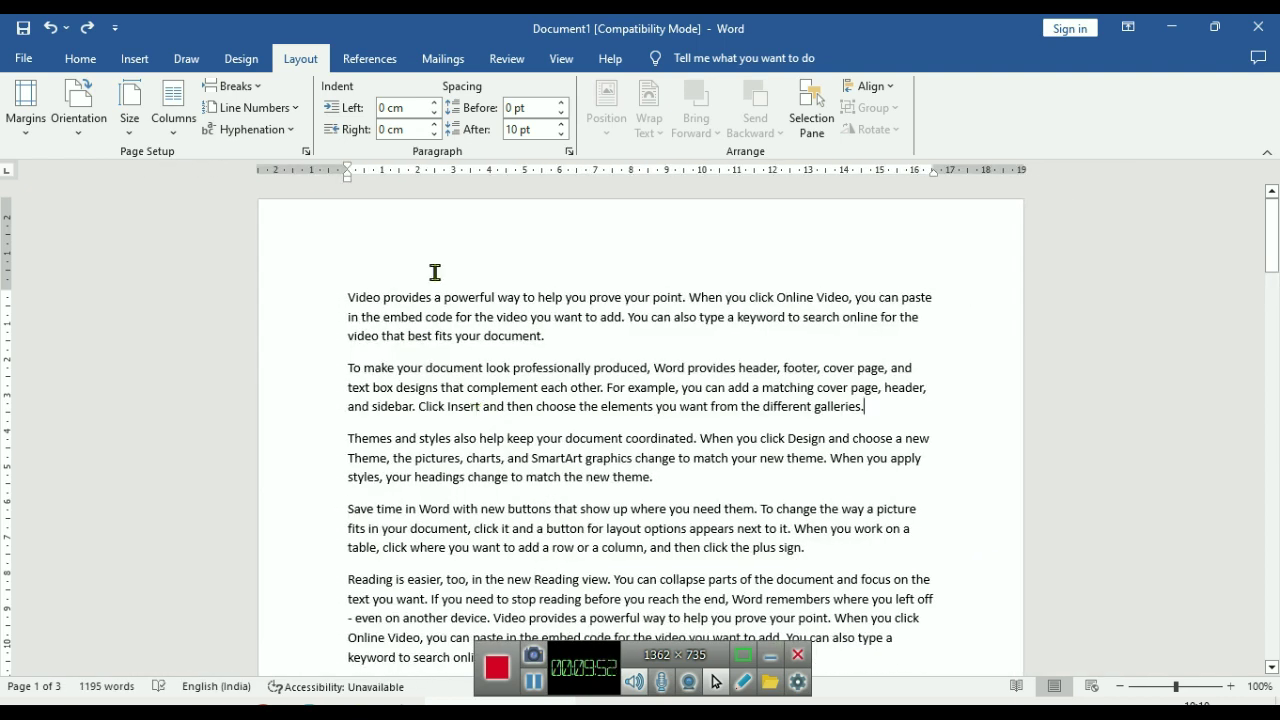
scroll(573, 360, "down", 3)
key("ctrl+z")
Increase the left indent of the 'Video provides a powerful way' paragraph toward 2.5 cm
left_click(566, 313)
left_click(628, 297)
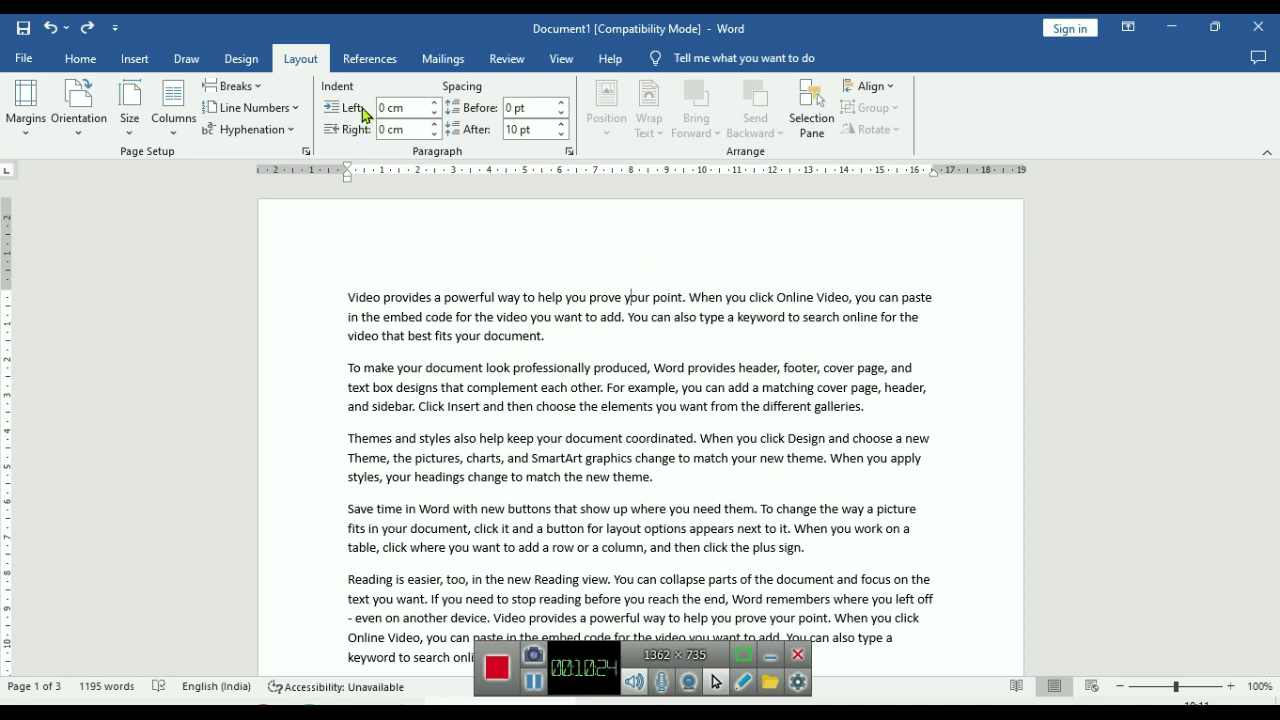
left_click(435, 103)
left_click(435, 103)
left_click(435, 103)
left_click(435, 103)
left_click(435, 103)
left_click(435, 103)
left_click(435, 103)
left_click(435, 103)
left_click(435, 103)
left_click(435, 103)
left_click(435, 103)
left_click(435, 103)
left_click(435, 103)
left_click(435, 103)
Finish the first paragraph's left indent at 2.5 cm
left_click(435, 103)
left_click(435, 103)
left_click(435, 103)
left_click(435, 103)
left_click(435, 103)
left_click(435, 103)
left_click(435, 103)
left_click(435, 103)
left_click(435, 103)
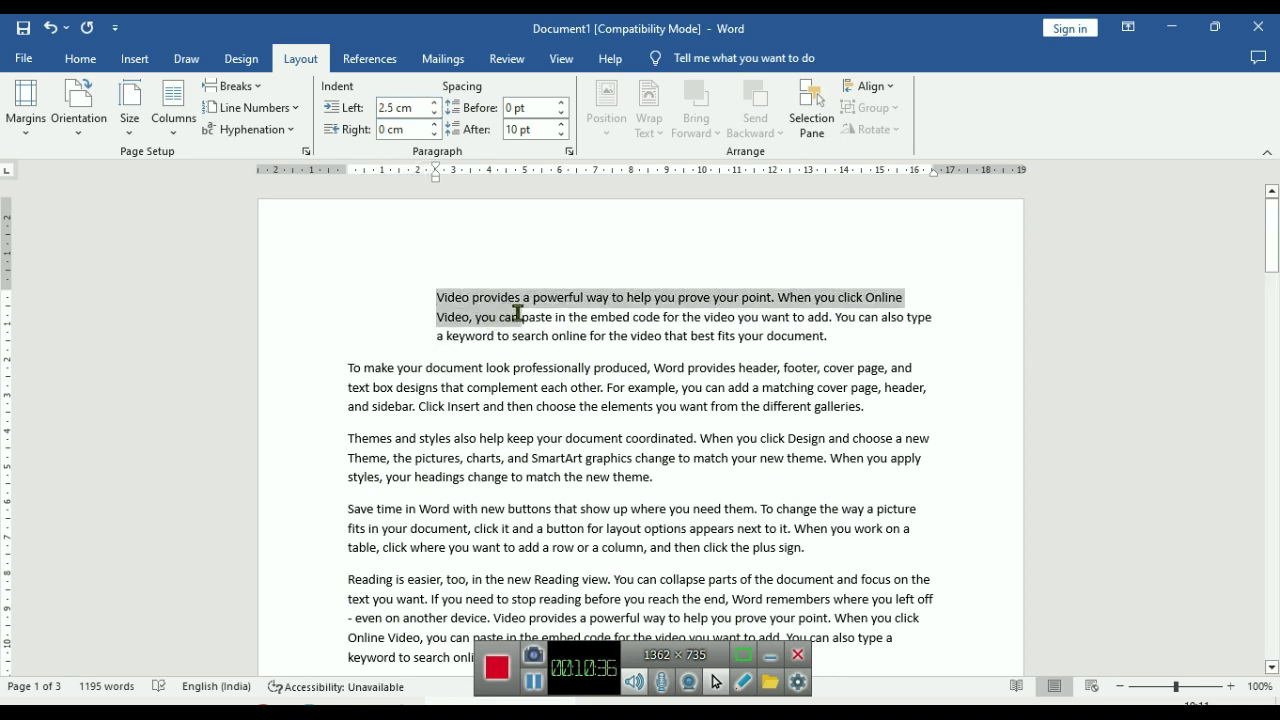
left_click_drag(435, 297, 630, 336)
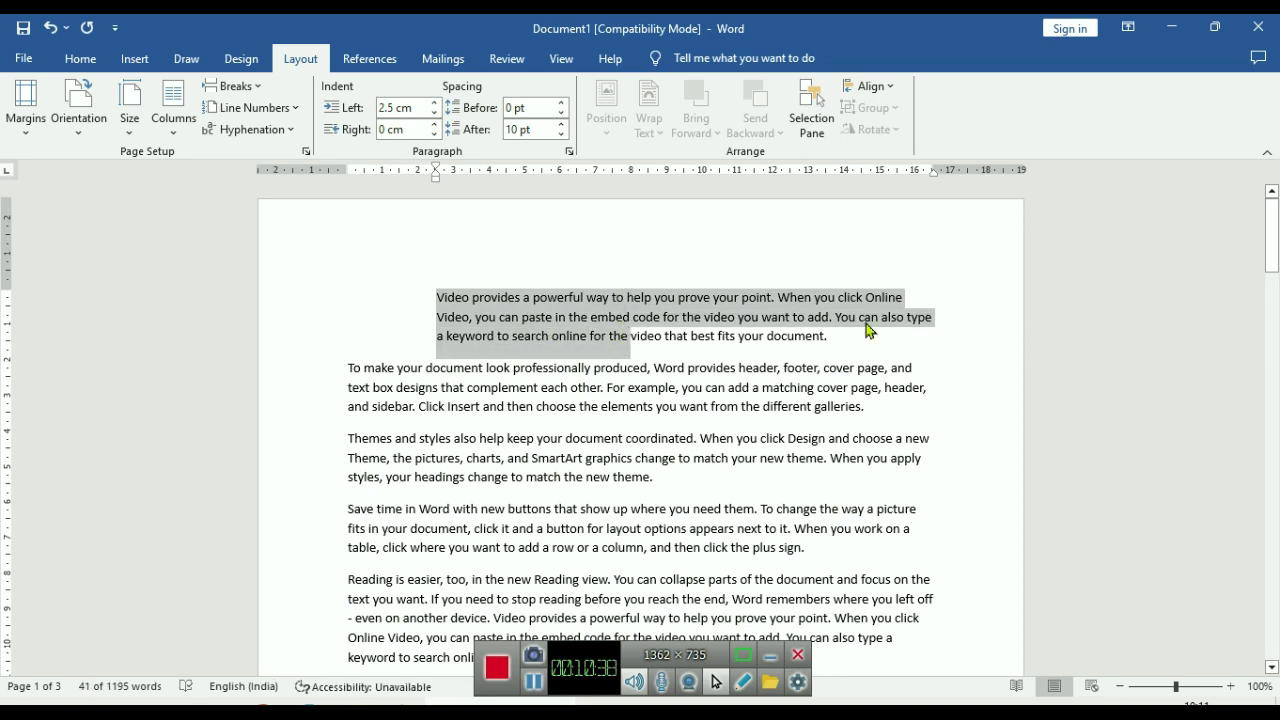
left_click(757, 334)
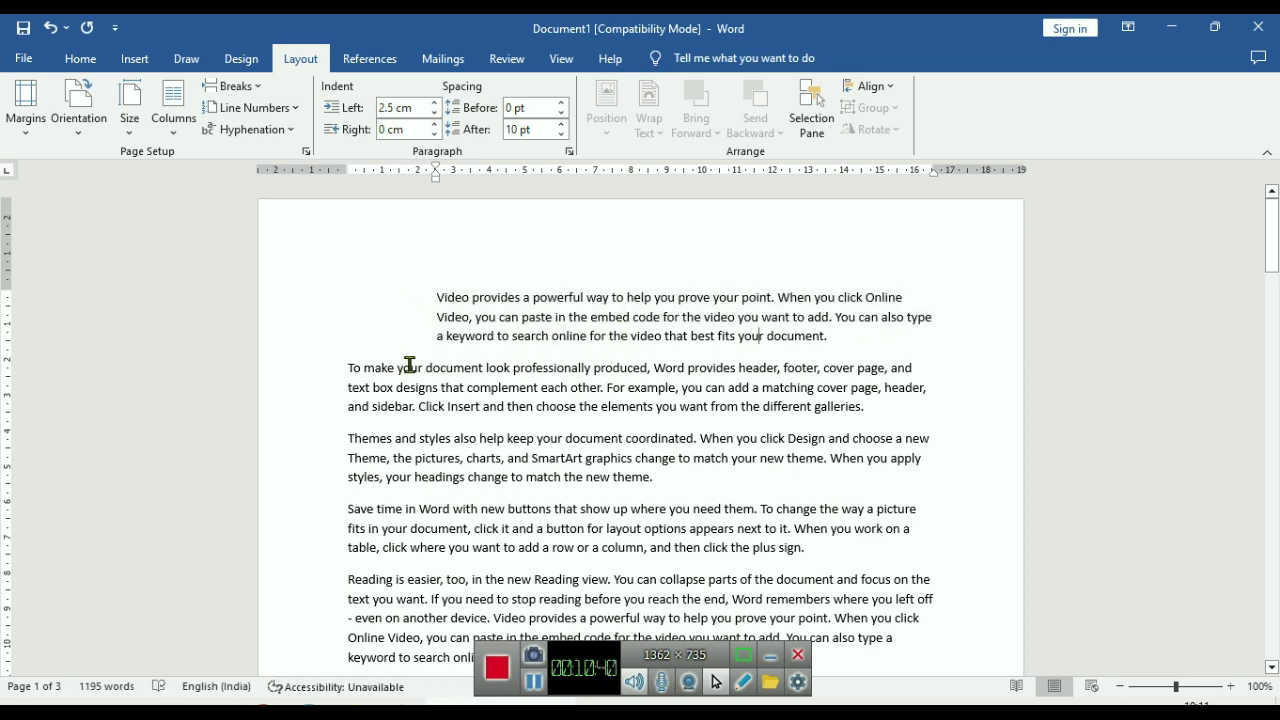
Give the 'To make your document' paragraph a 0.7 cm right indent and right-align it
left_click(449, 392)
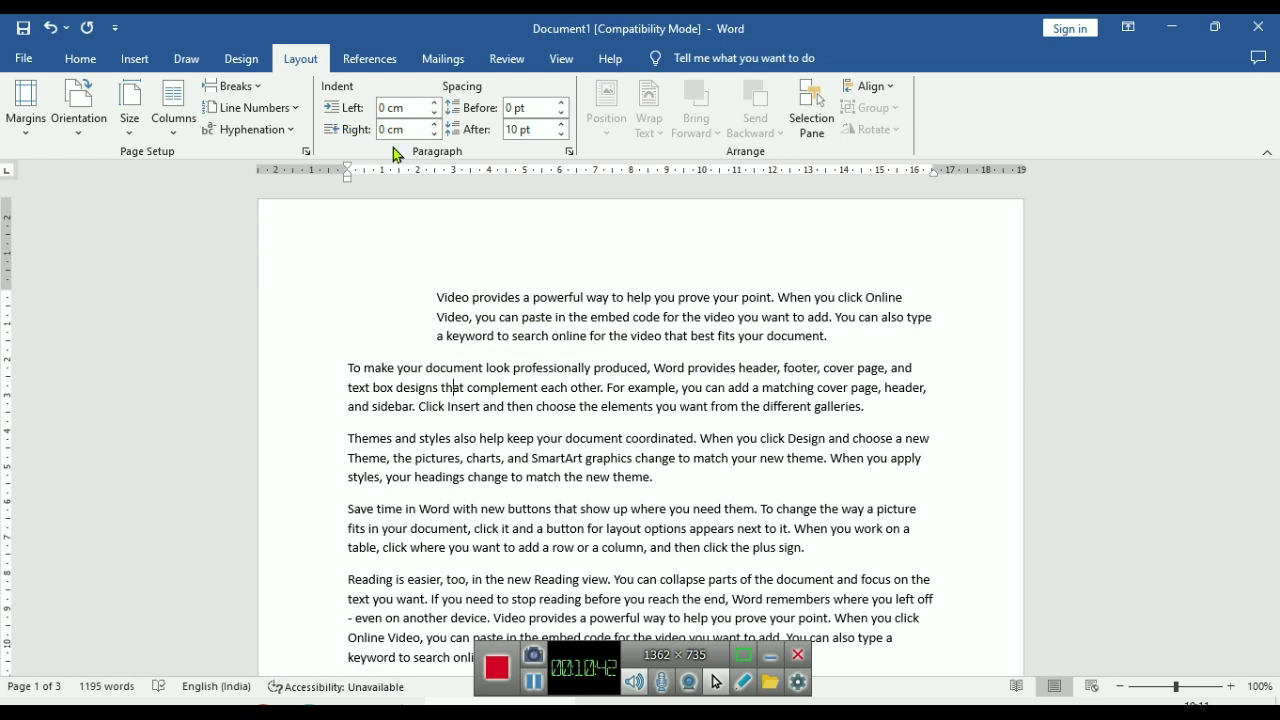
left_click(434, 124)
left_click(434, 124)
left_click(434, 124)
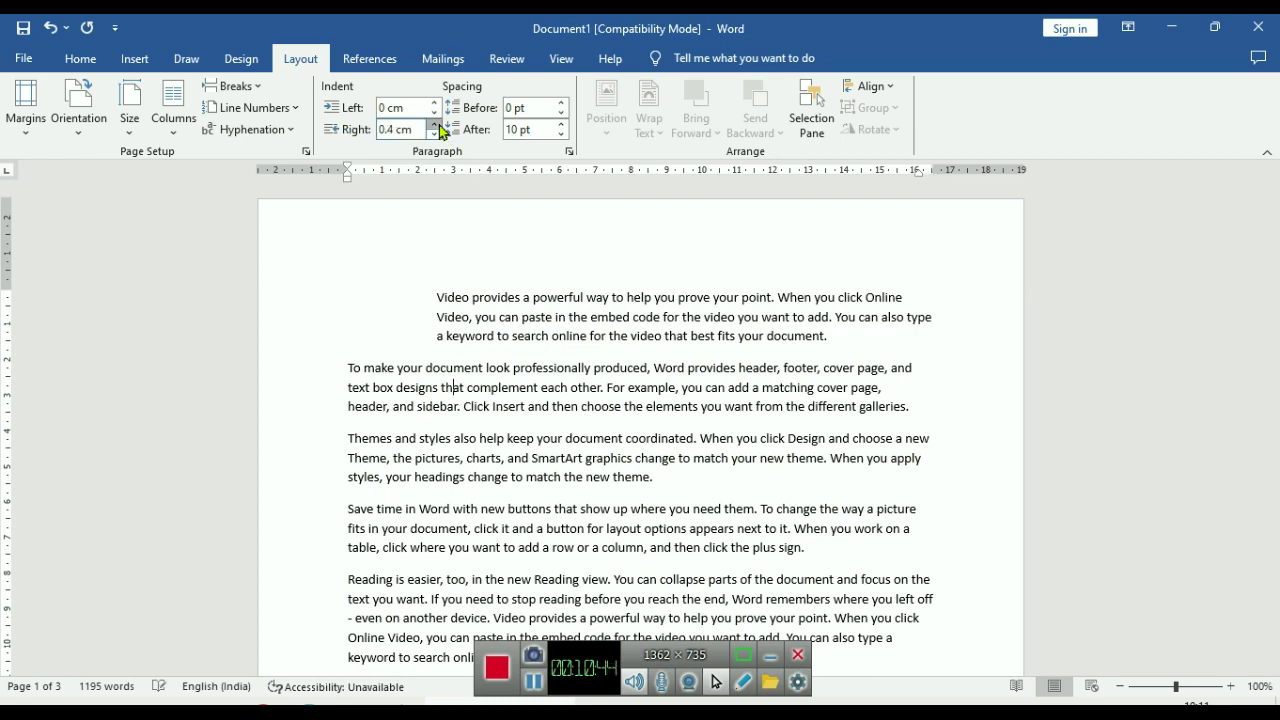
left_click(435, 127)
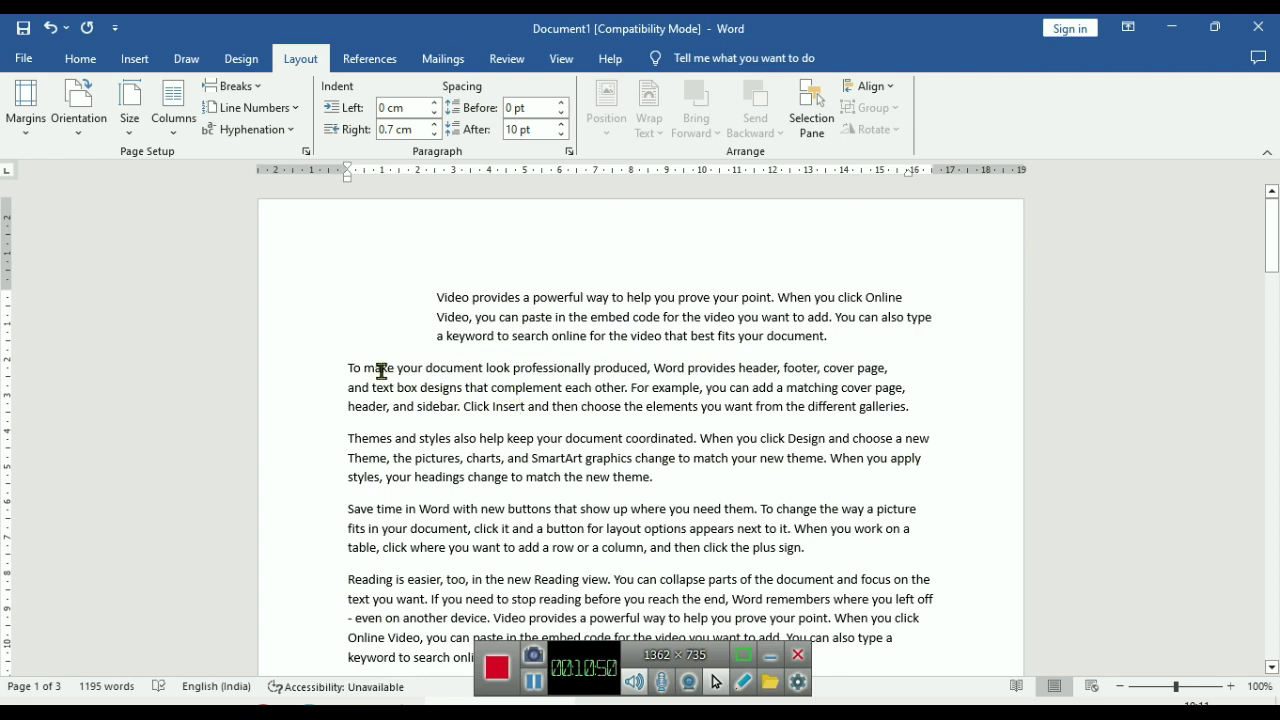
left_click_drag(381, 370, 523, 406)
left_click(460, 388)
key("ctrl+r")
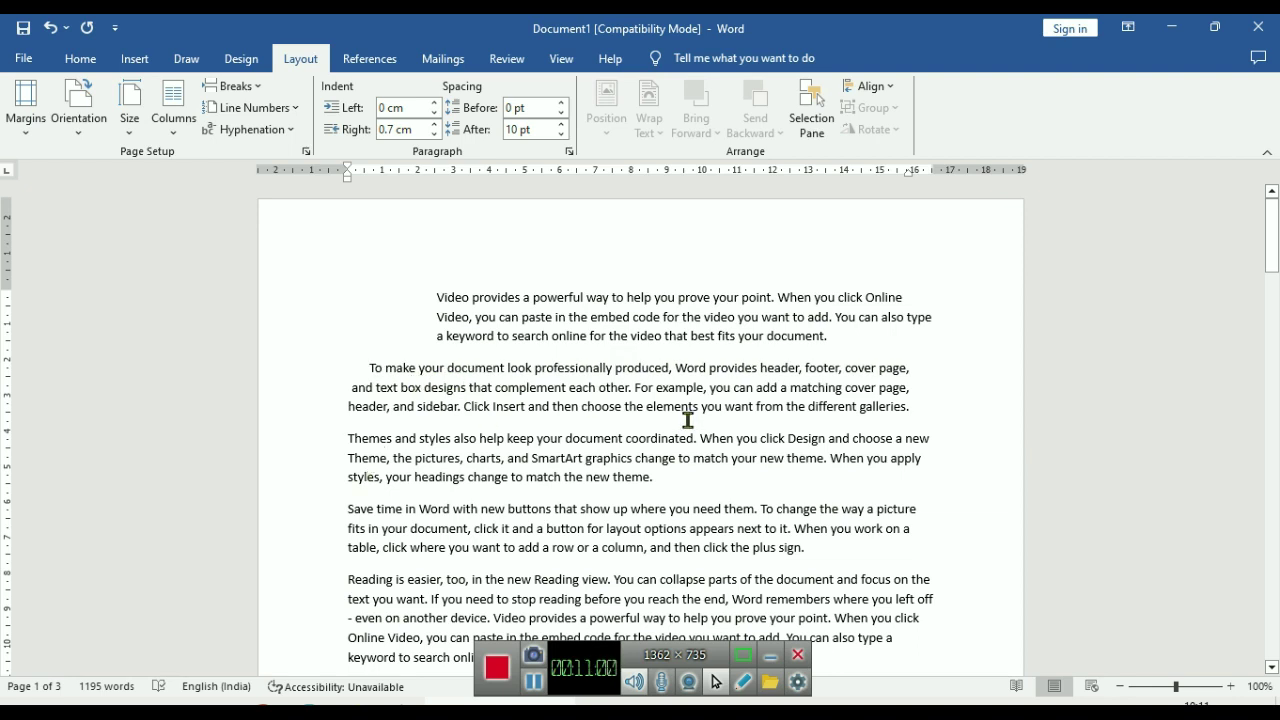
left_click(92, 66)
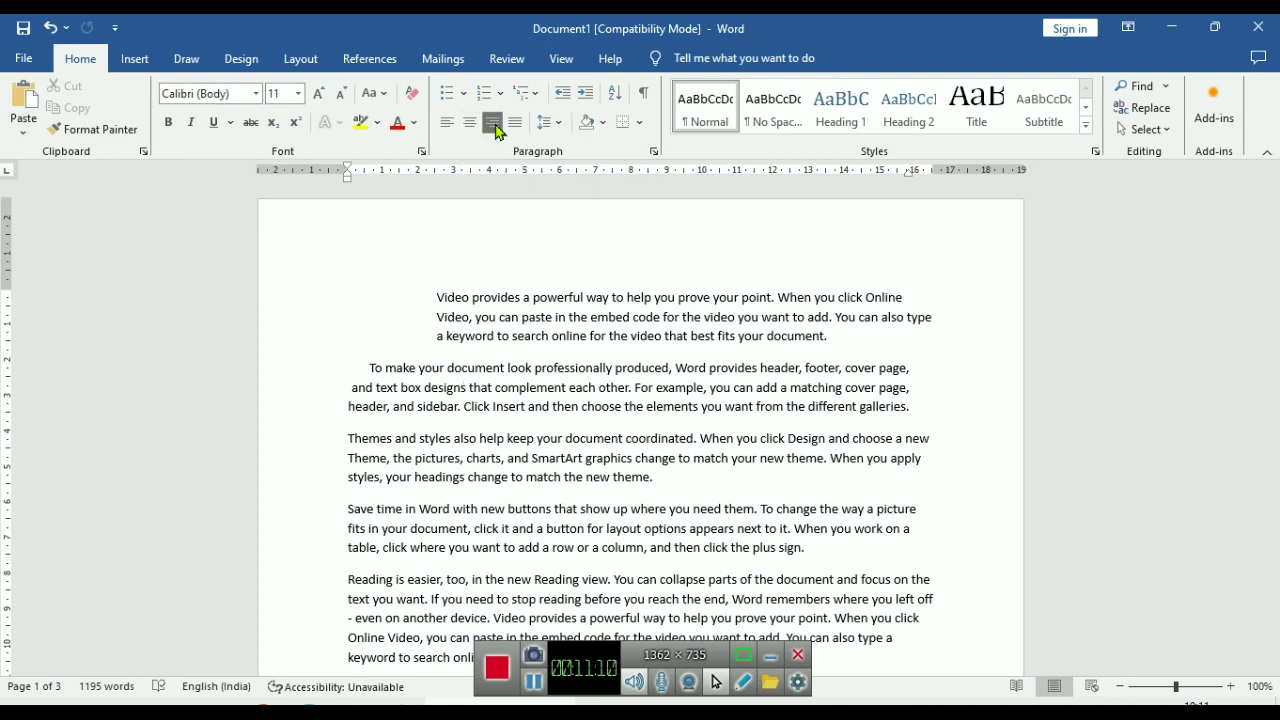
Compare left and right alignment on 'To make your document', leaving it right-aligned
left_click(494, 124)
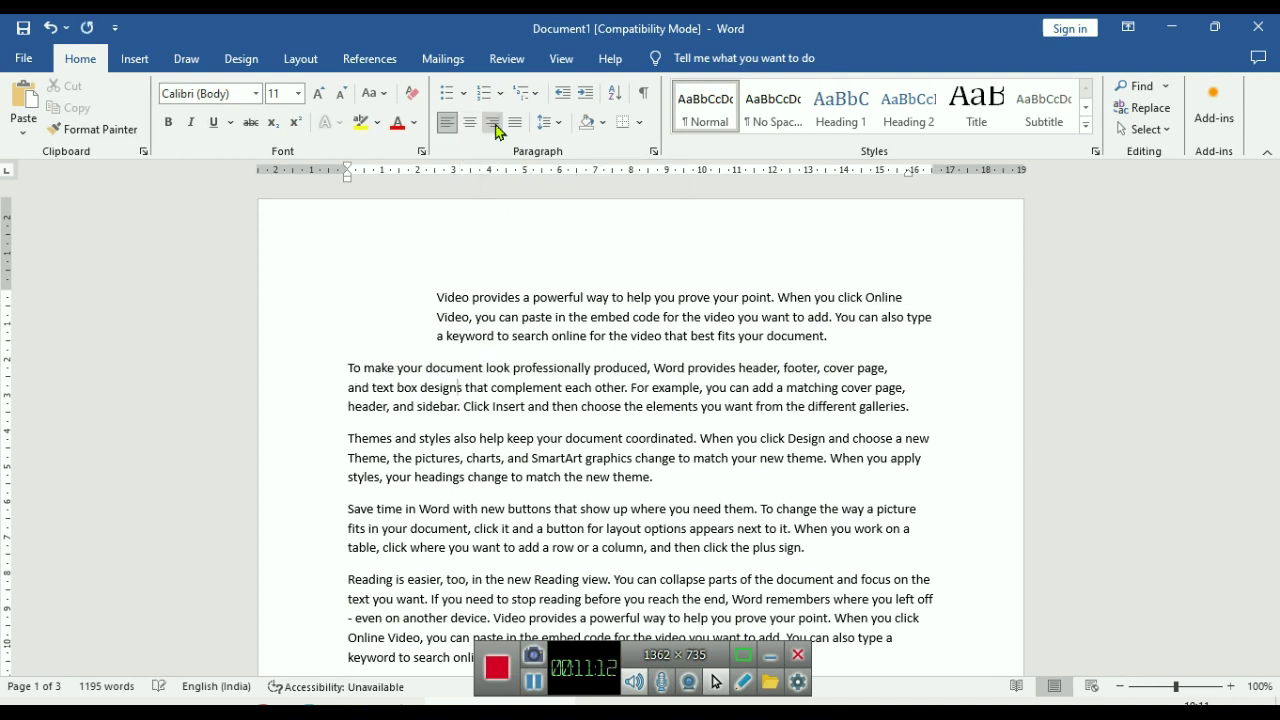
left_click(494, 128)
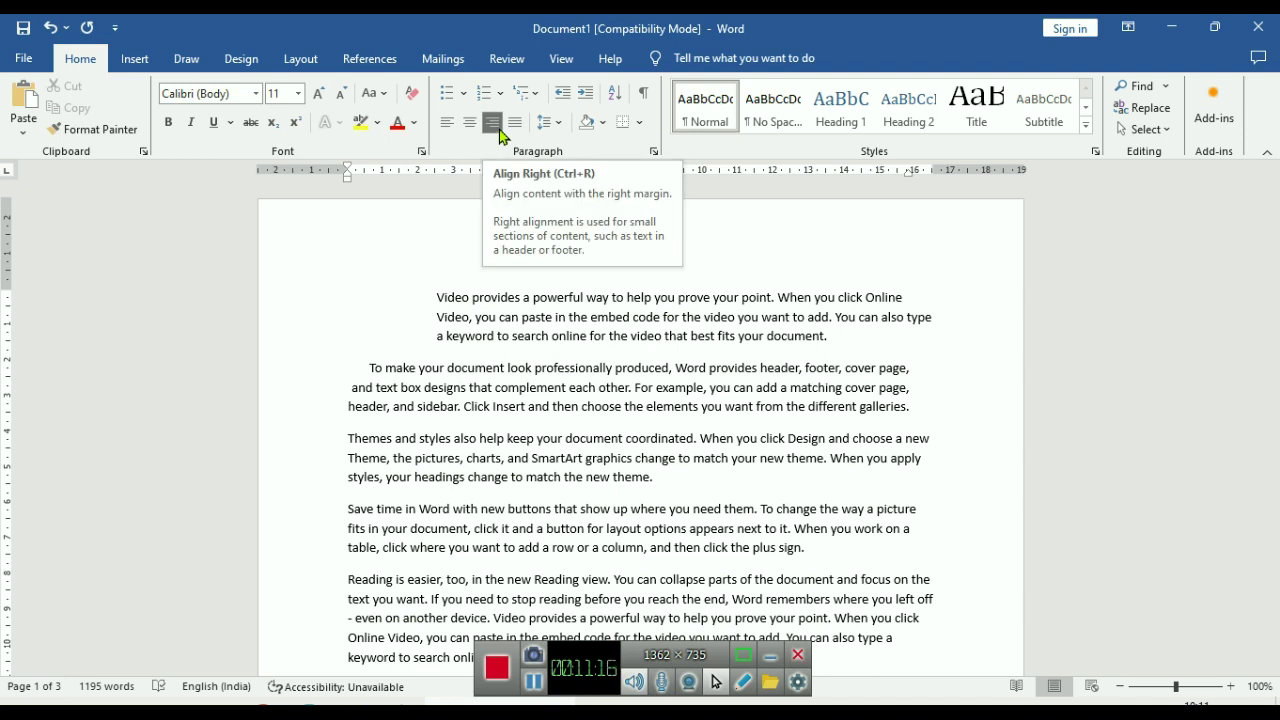
left_click(300, 59)
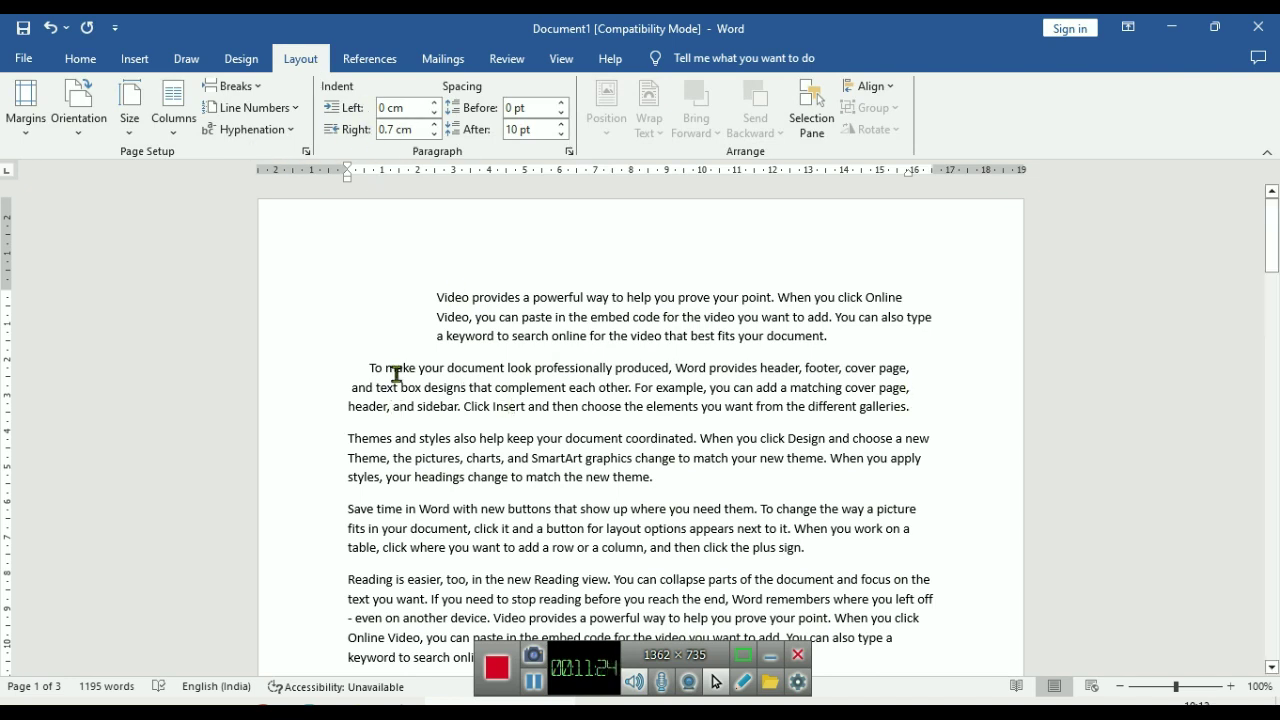
Increase the second paragraph's right indent step by step to 2.8 cm
left_click_drag(391, 369, 543, 403)
left_click(497, 387)
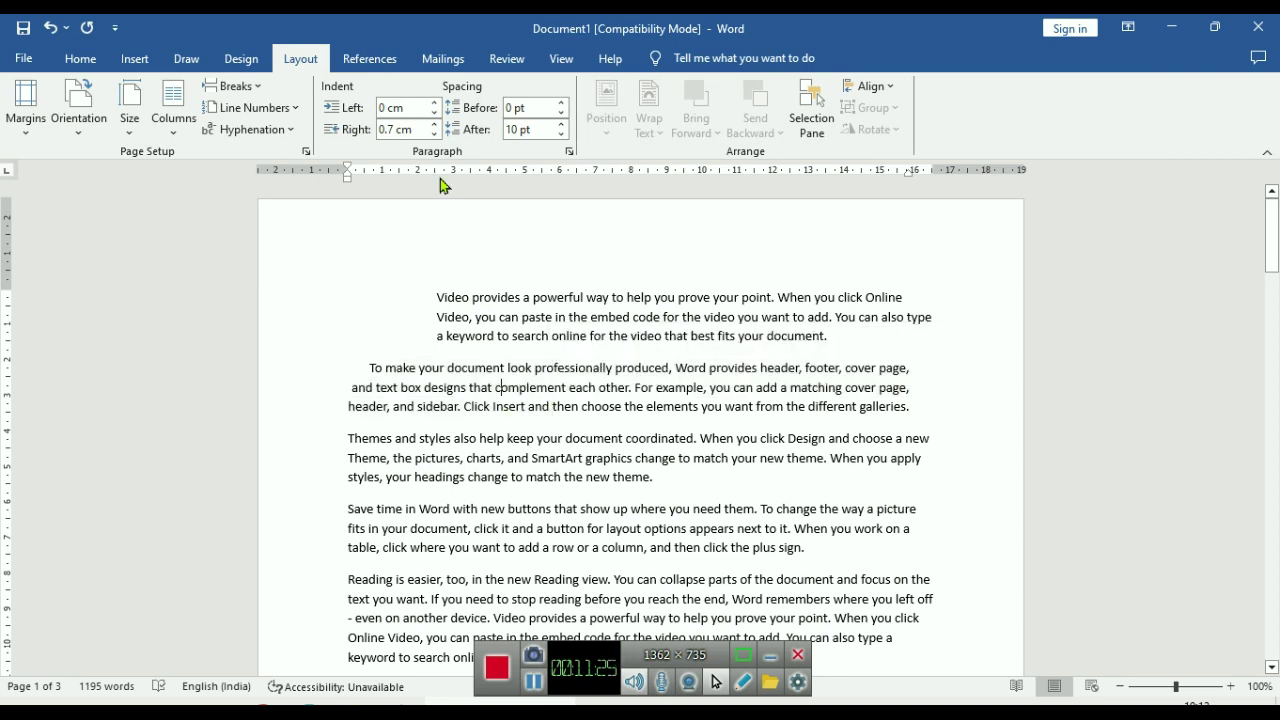
left_click(434, 124)
left_click(434, 124)
left_click(434, 124)
left_click(434, 124)
left_click(434, 124)
left_click(436, 125)
left_click(436, 125)
left_click(436, 125)
left_click(436, 125)
left_click(436, 125)
left_click(436, 125)
left_click(436, 125)
left_click(436, 125)
left_click(436, 125)
left_click(436, 125)
Undo the indent and alignment changes on both paragraphs with Ctrl+Z
left_click_drag(834, 411, 722, 406)
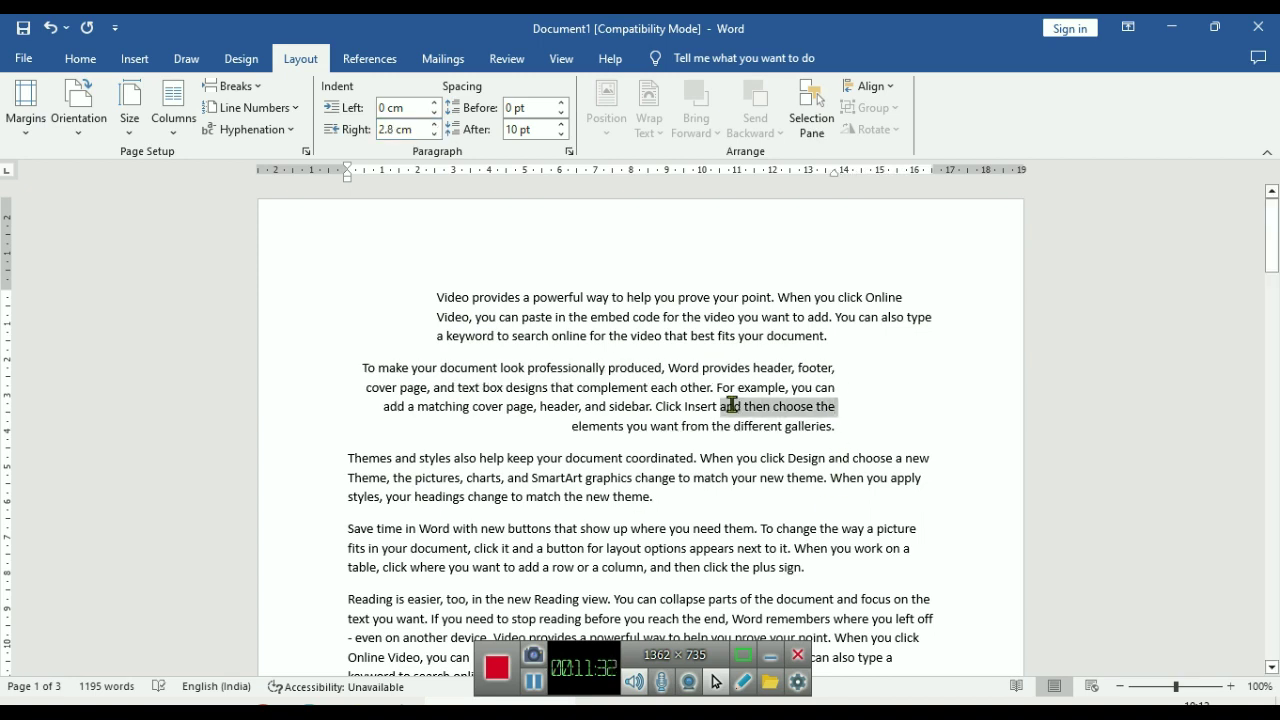
left_click(613, 406)
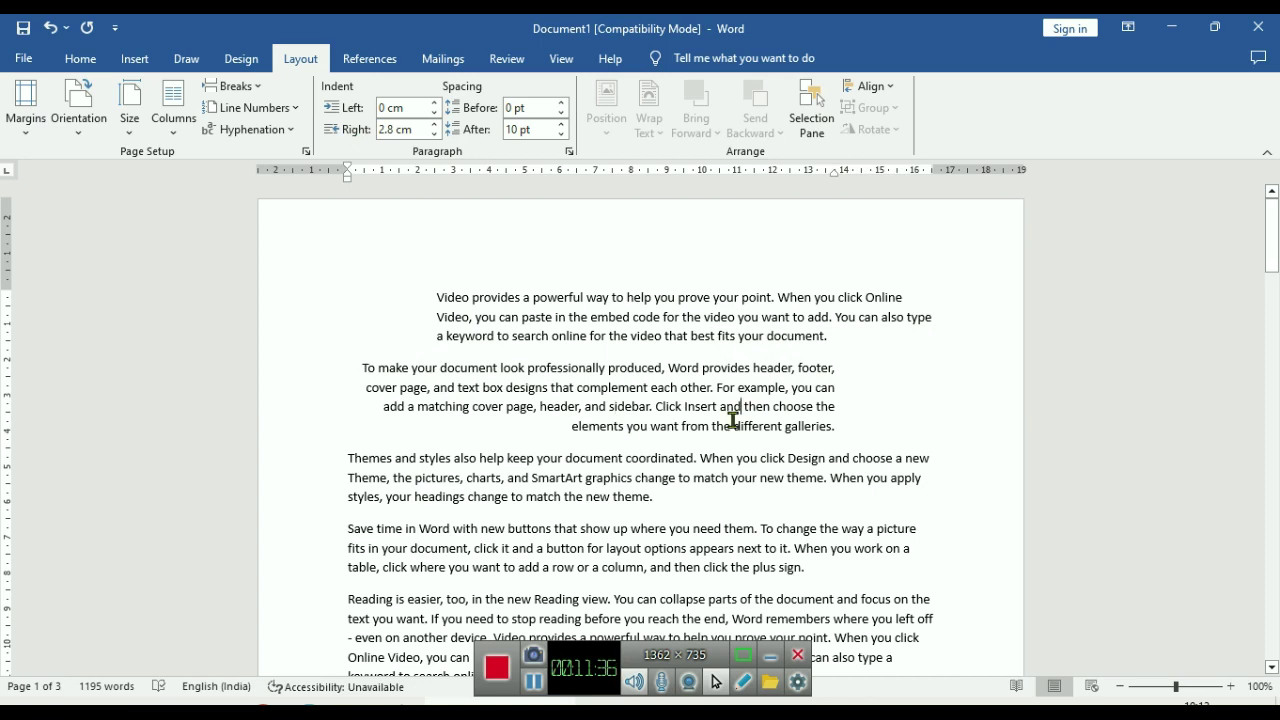
key("Down")
key("Down")
key("Down")
key("Down")
key("Down")
key("Down")
key("Down")
key("Down")
key("Down")
key("Down")
key("Down")
key("Down")
key("ctrl+z")
key("ctrl+z")
key("ctrl+z")
key("ctrl+z")
key("ctrl+z")
key("ctrl+z")
key("ctrl+z")
key("ctrl+z")
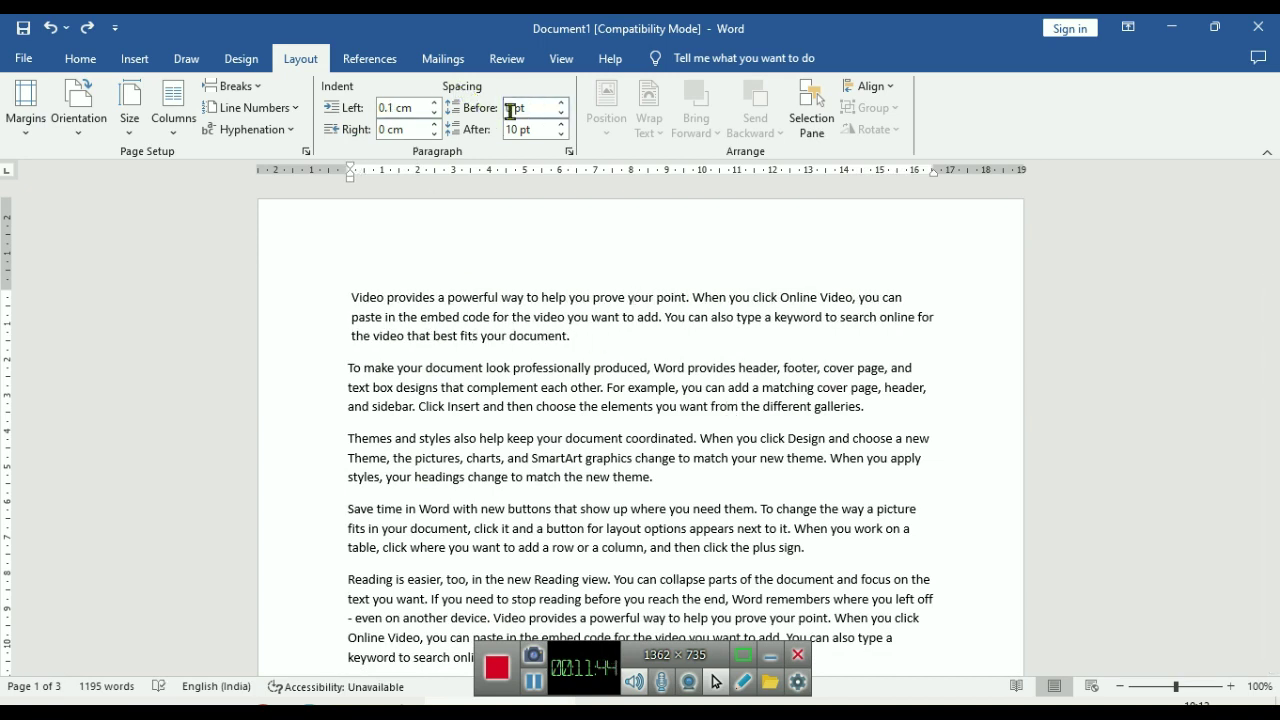
left_click(490, 317)
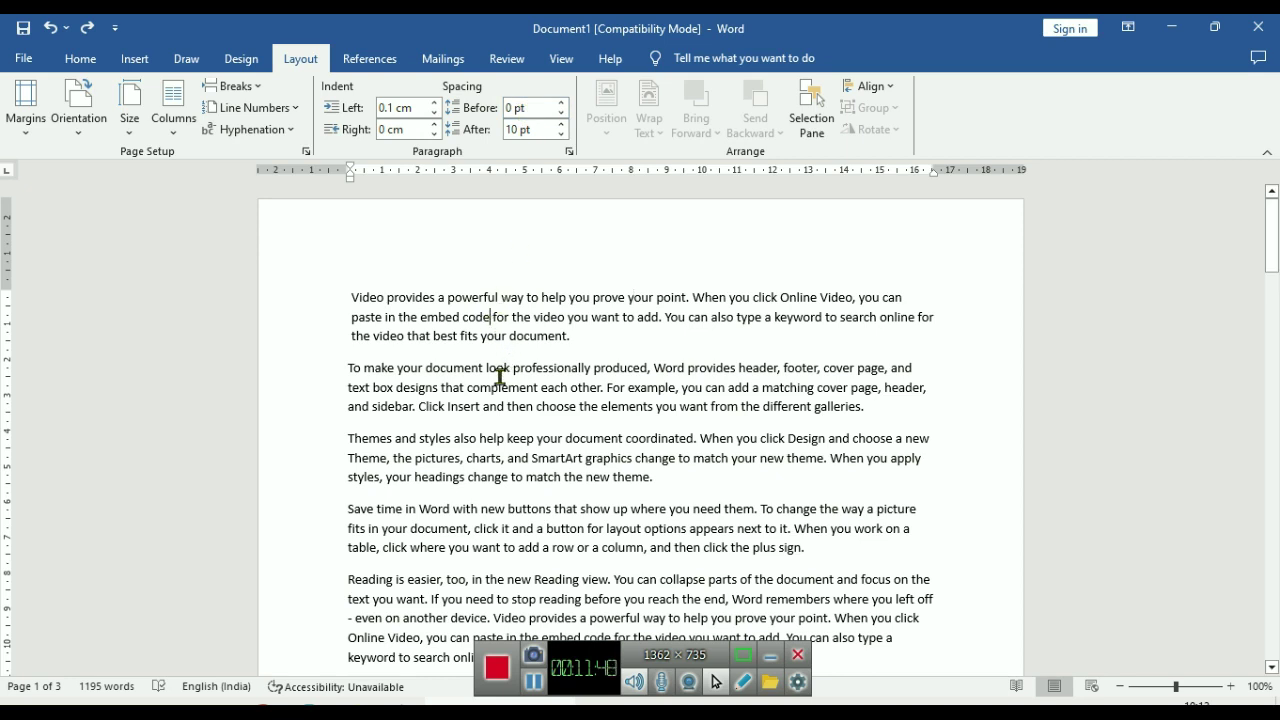
left_click_drag(443, 370, 625, 413)
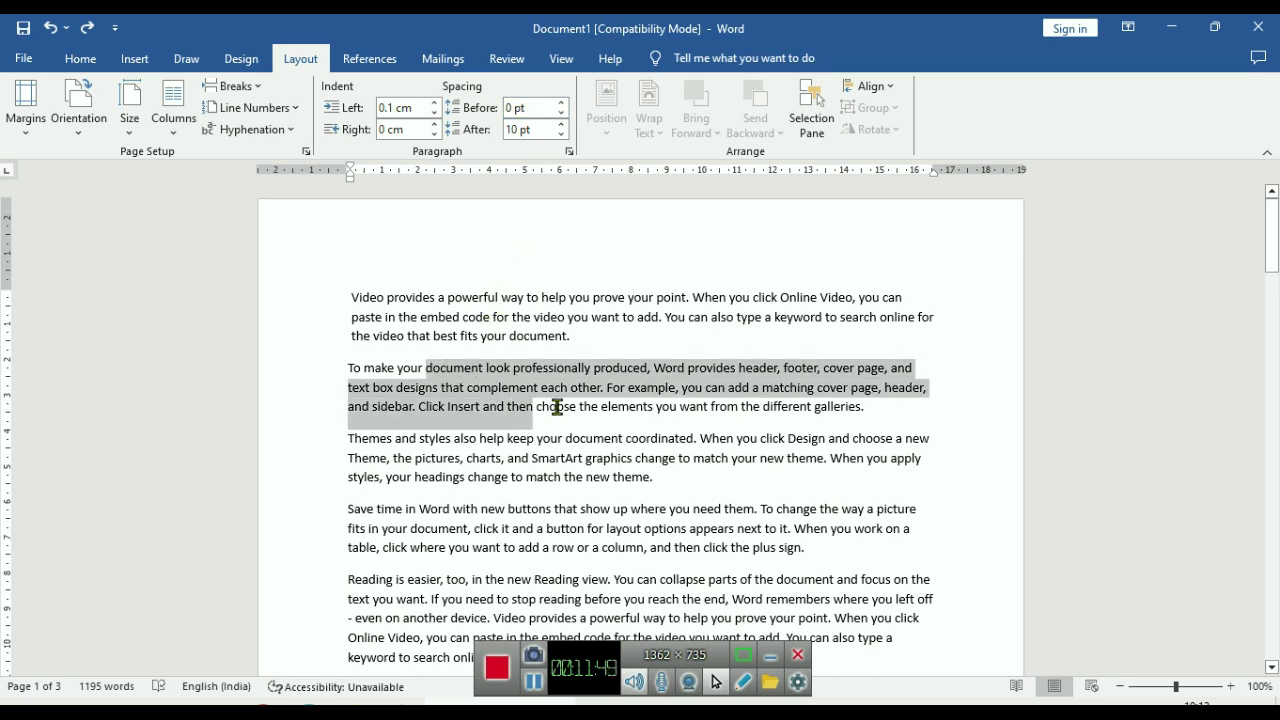
left_click(523, 374)
left_click_drag(513, 369, 600, 408)
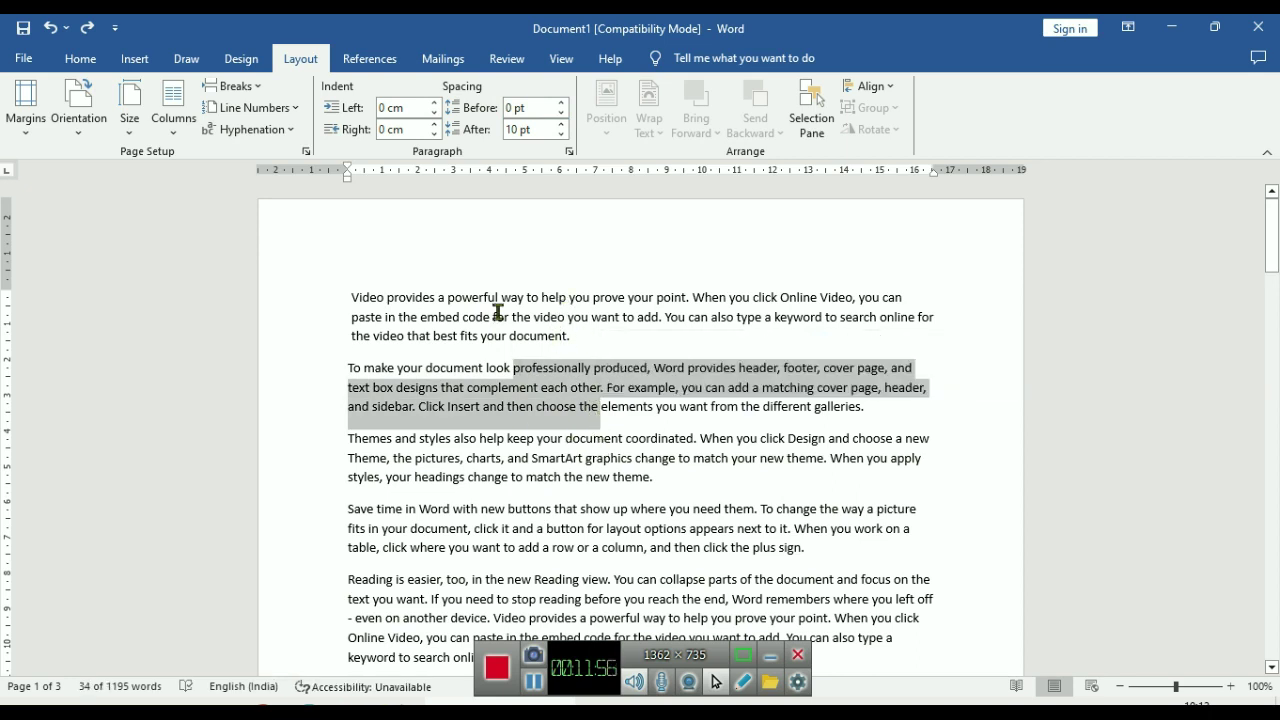
left_click(551, 407)
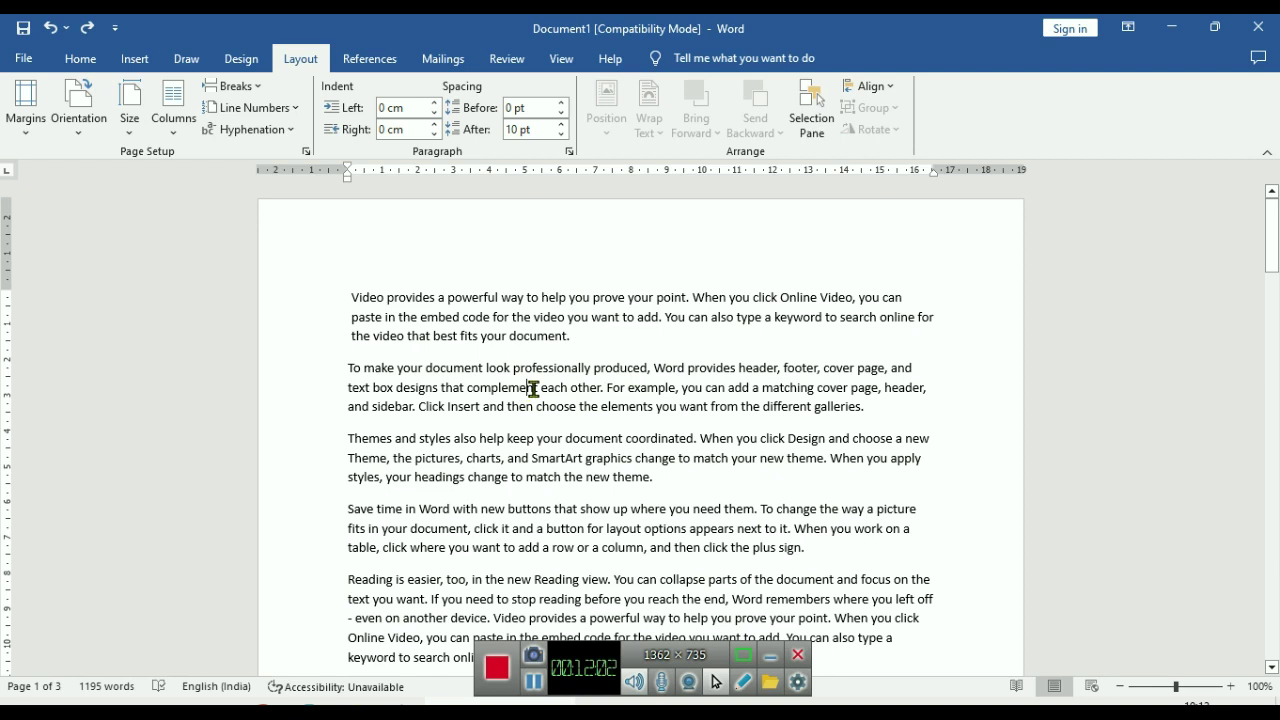
left_click_drag(348, 370, 895, 398)
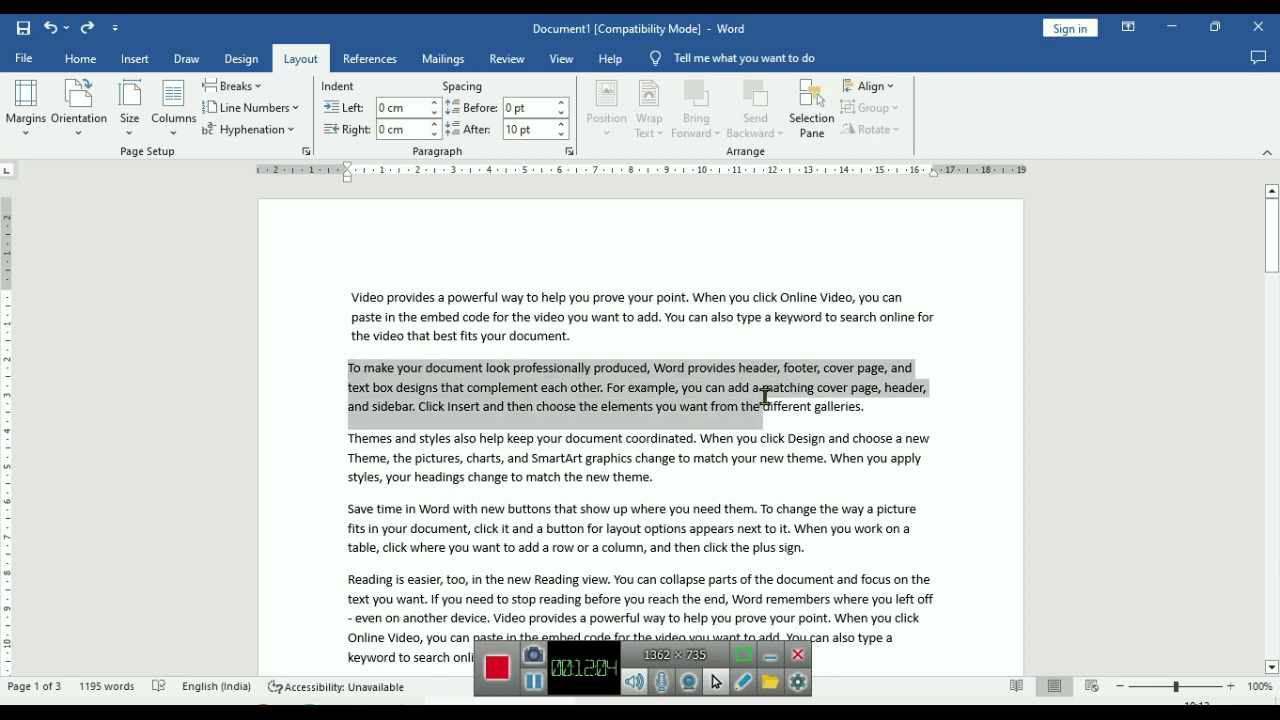
left_click(555, 388)
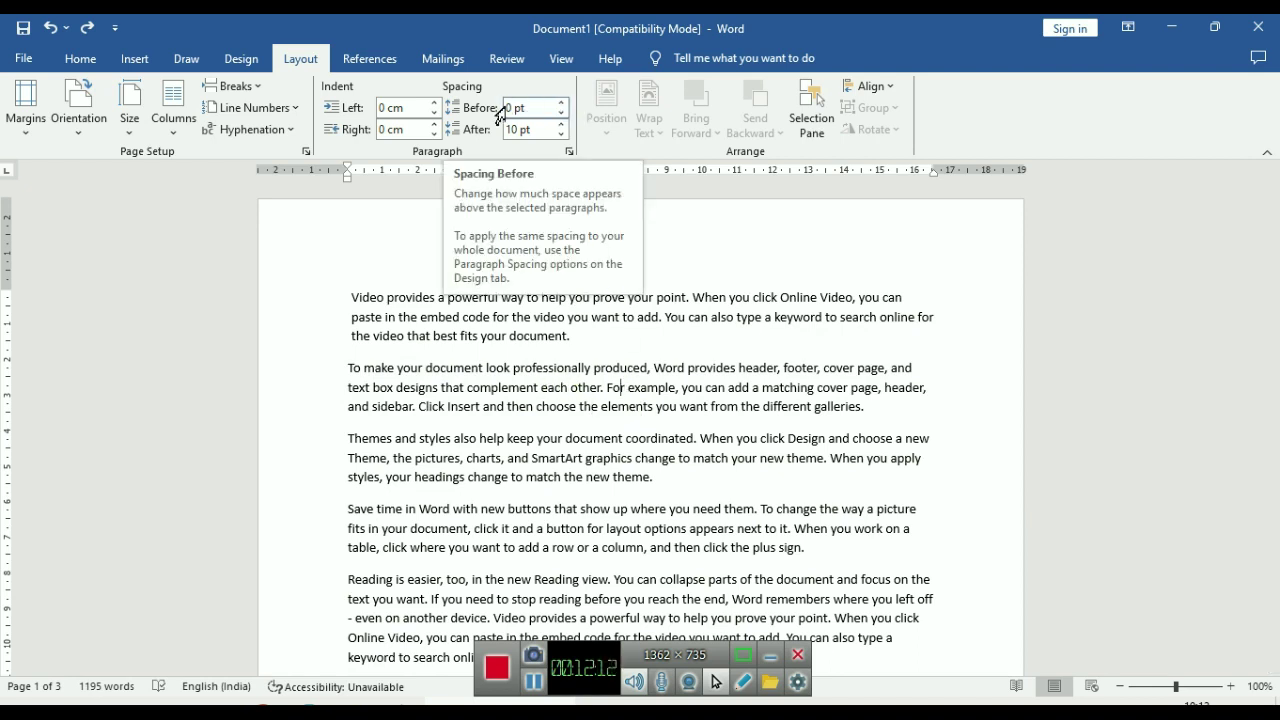
left_click(563, 104)
left_click(563, 104)
left_click(563, 104)
left_click(563, 104)
left_click(563, 104)
left_click(563, 104)
left_click(563, 104)
left_click(563, 104)
left_click(563, 104)
left_click(563, 104)
left_click(563, 104)
left_click(563, 104)
left_click(563, 104)
left_click(563, 104)
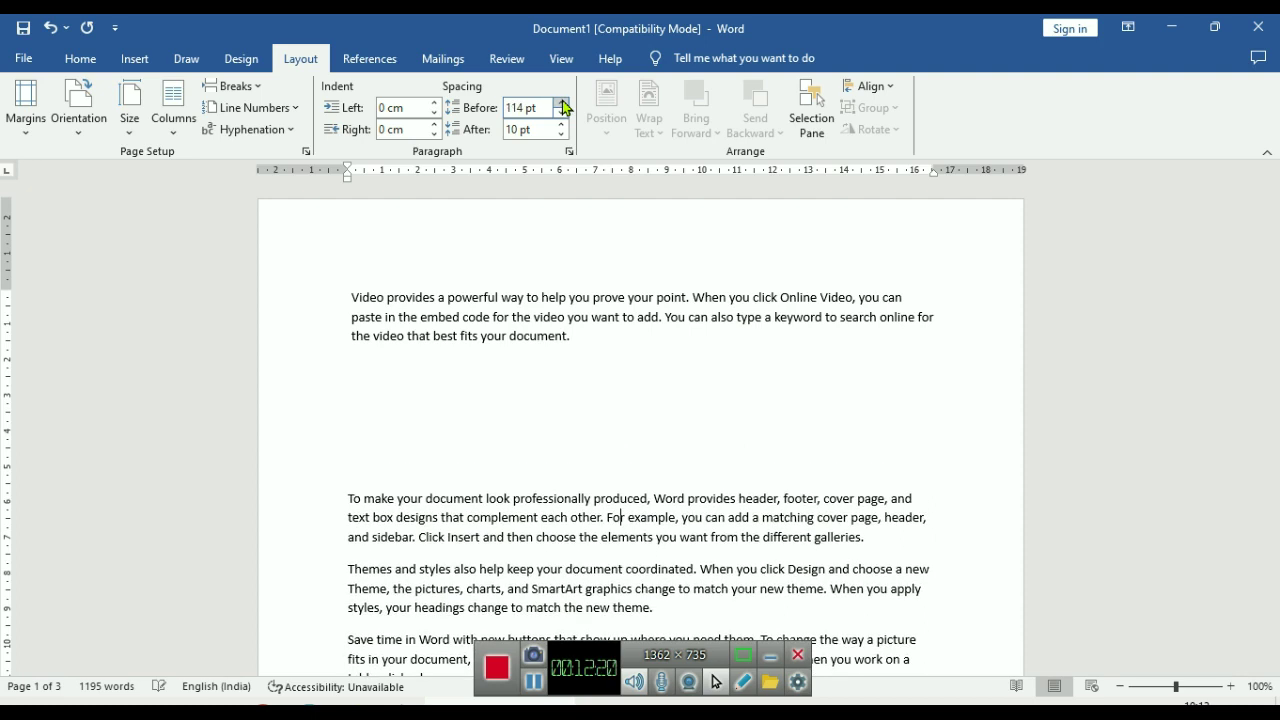
left_click(563, 104)
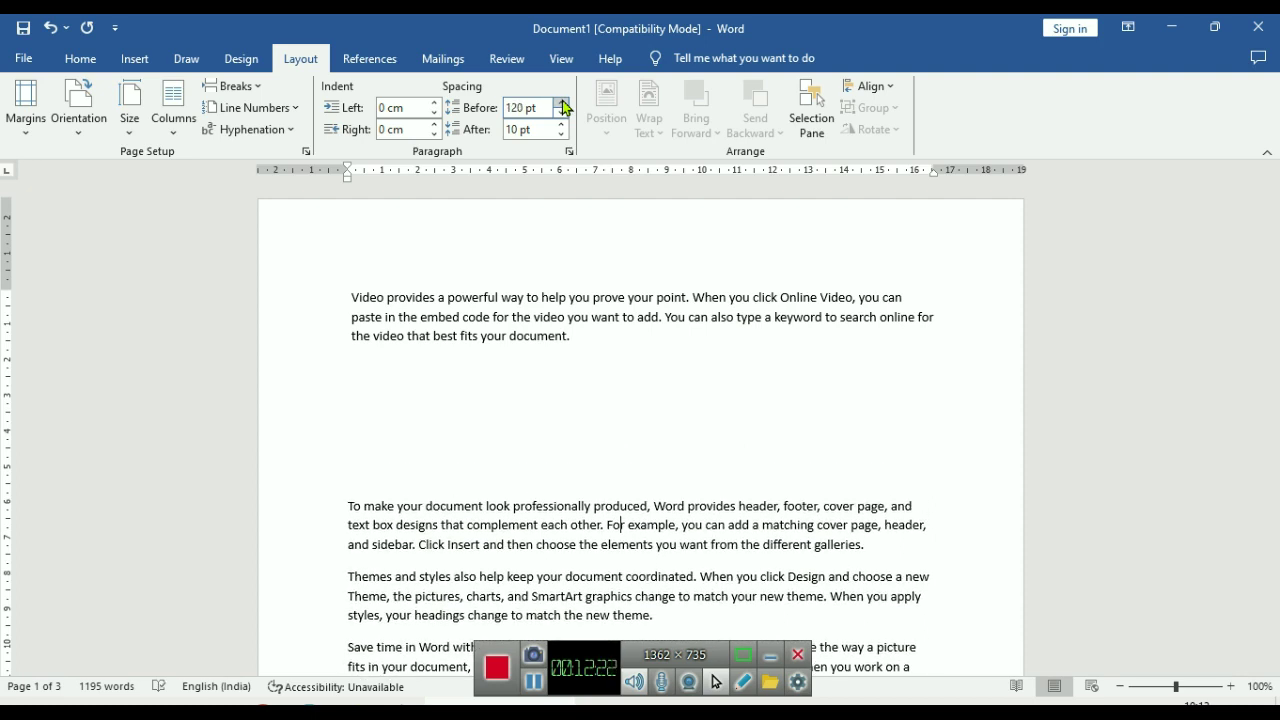
left_click(563, 104)
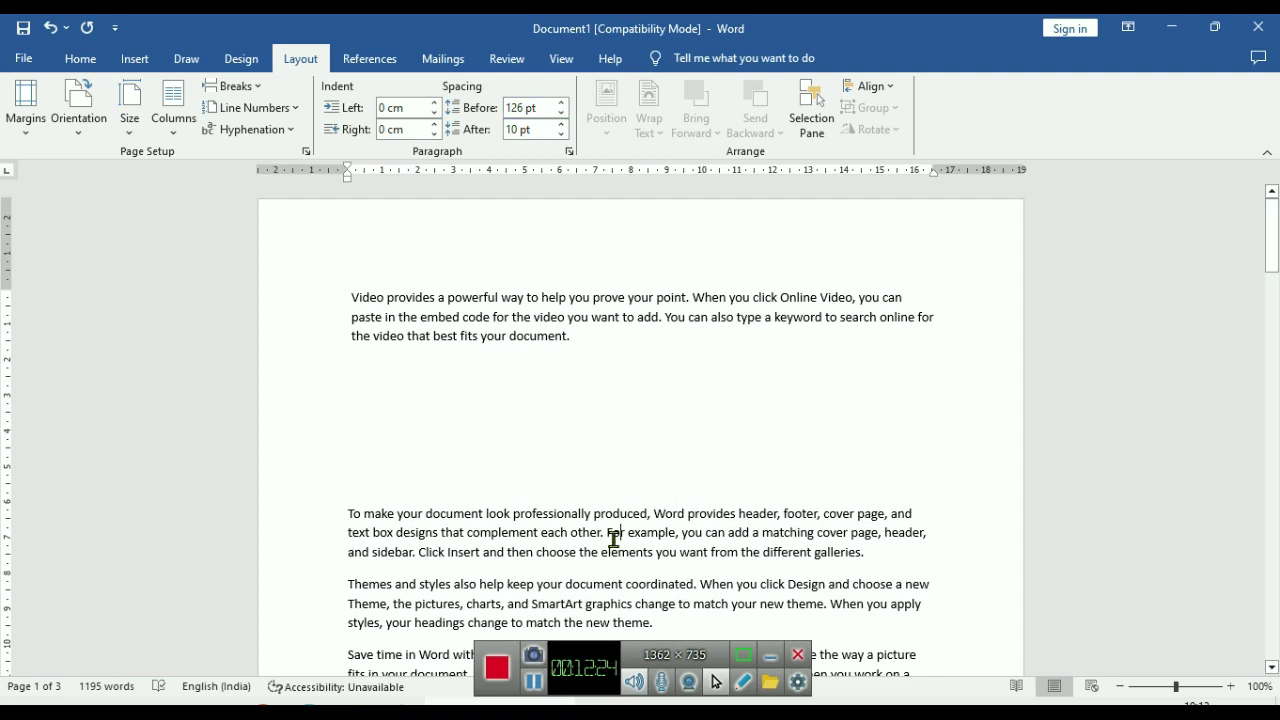
scroll(616, 474, "down", 1)
left_click_drag(606, 488, 647, 490)
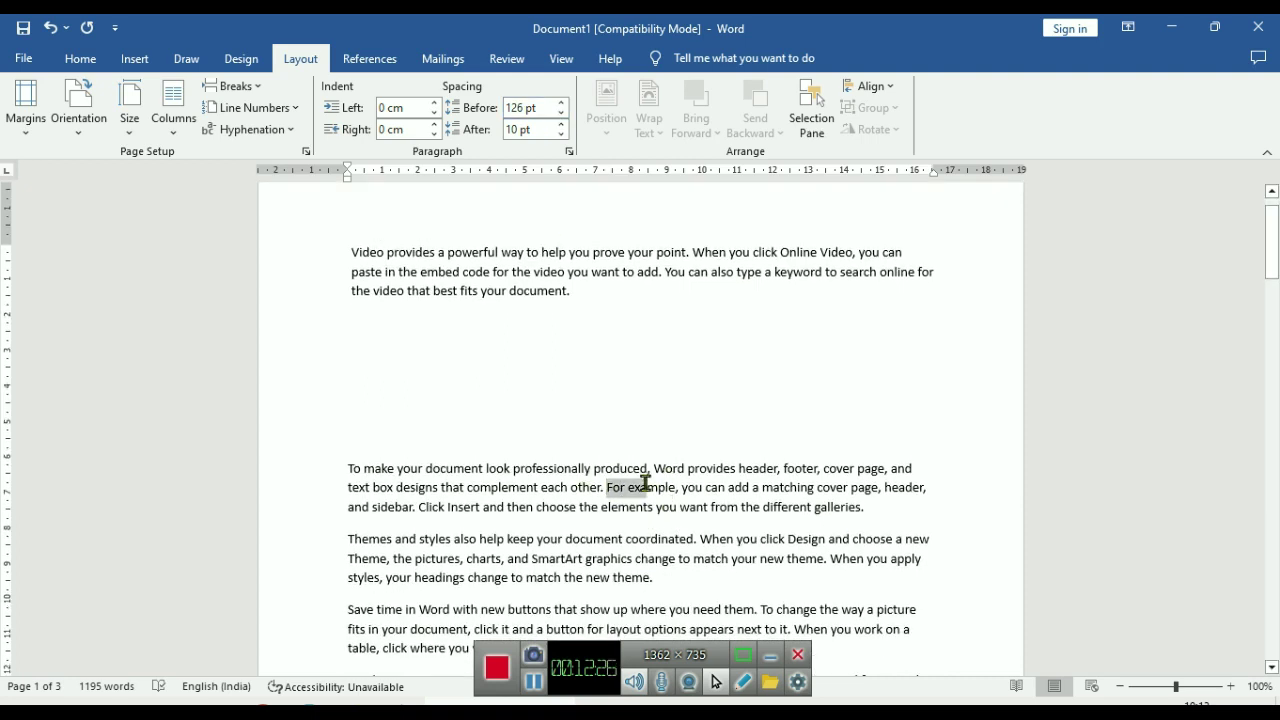
left_click(620, 490)
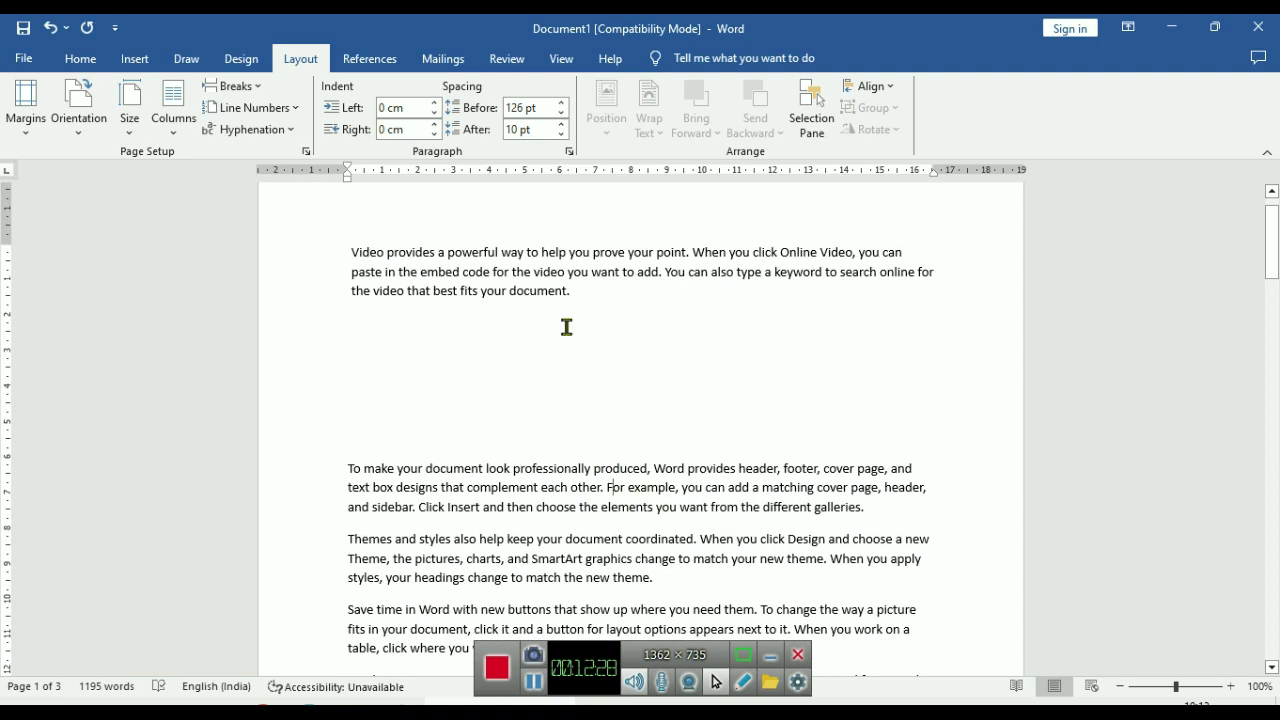
left_click(562, 124)
left_click(562, 124)
left_click(562, 124)
left_click(562, 124)
left_click(562, 124)
left_click(562, 124)
left_click(562, 124)
left_click(562, 124)
left_click(562, 124)
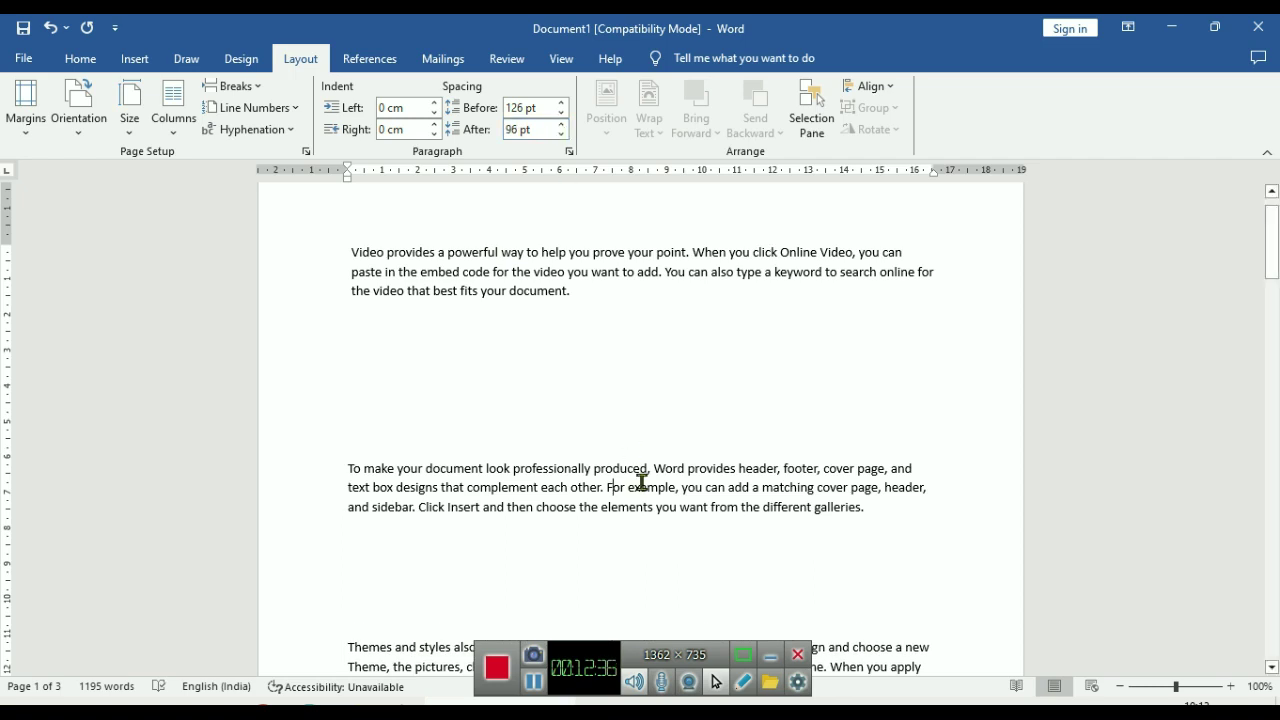
left_click_drag(457, 437, 563, 494)
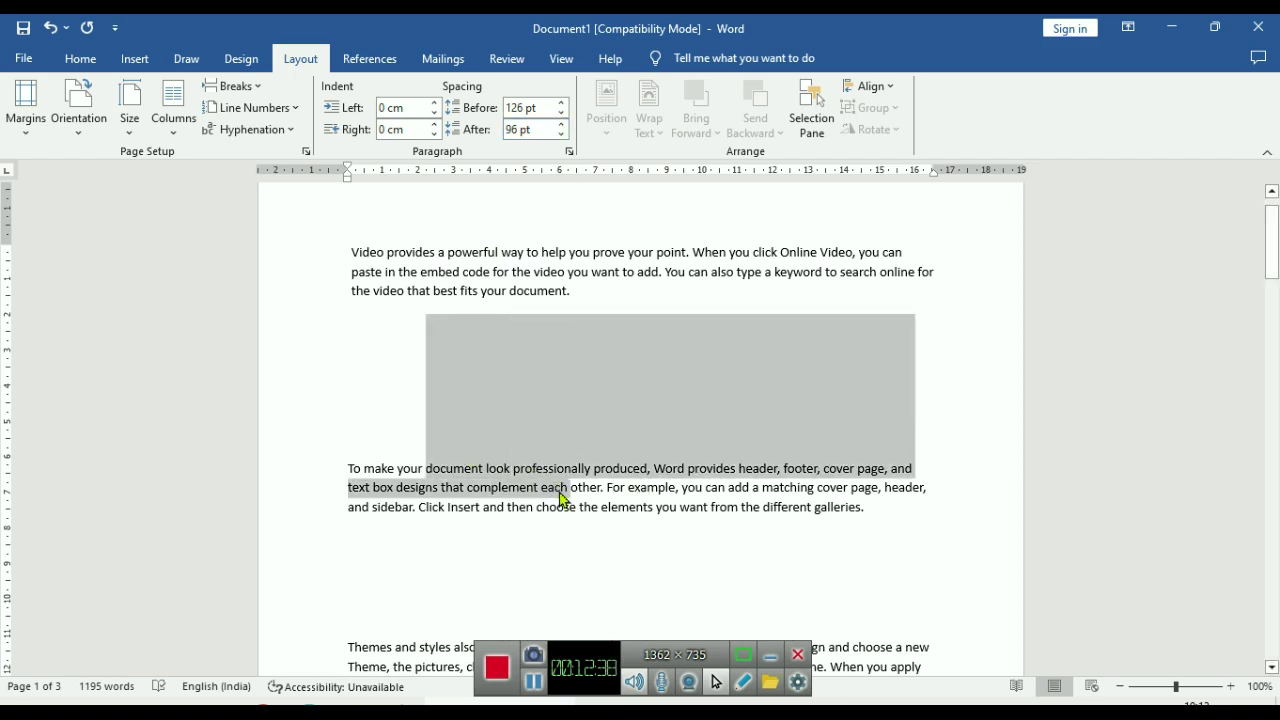
left_click(509, 509)
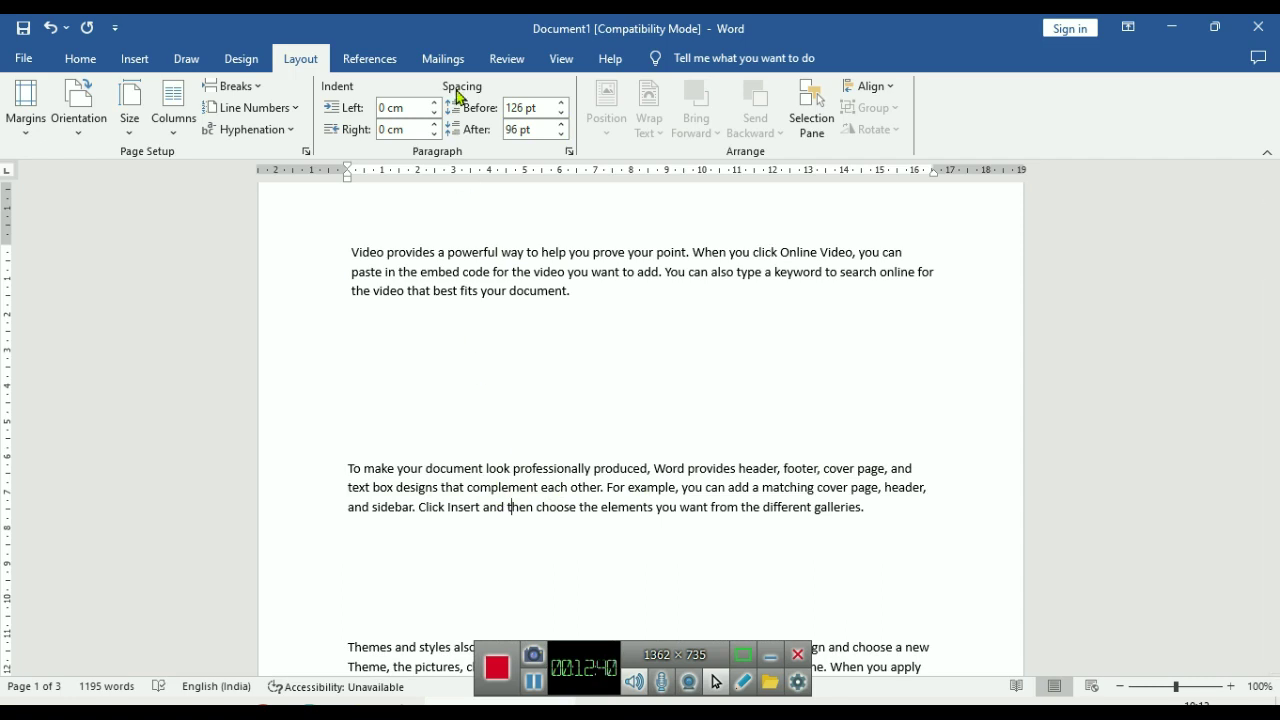
key("ctrl+z")
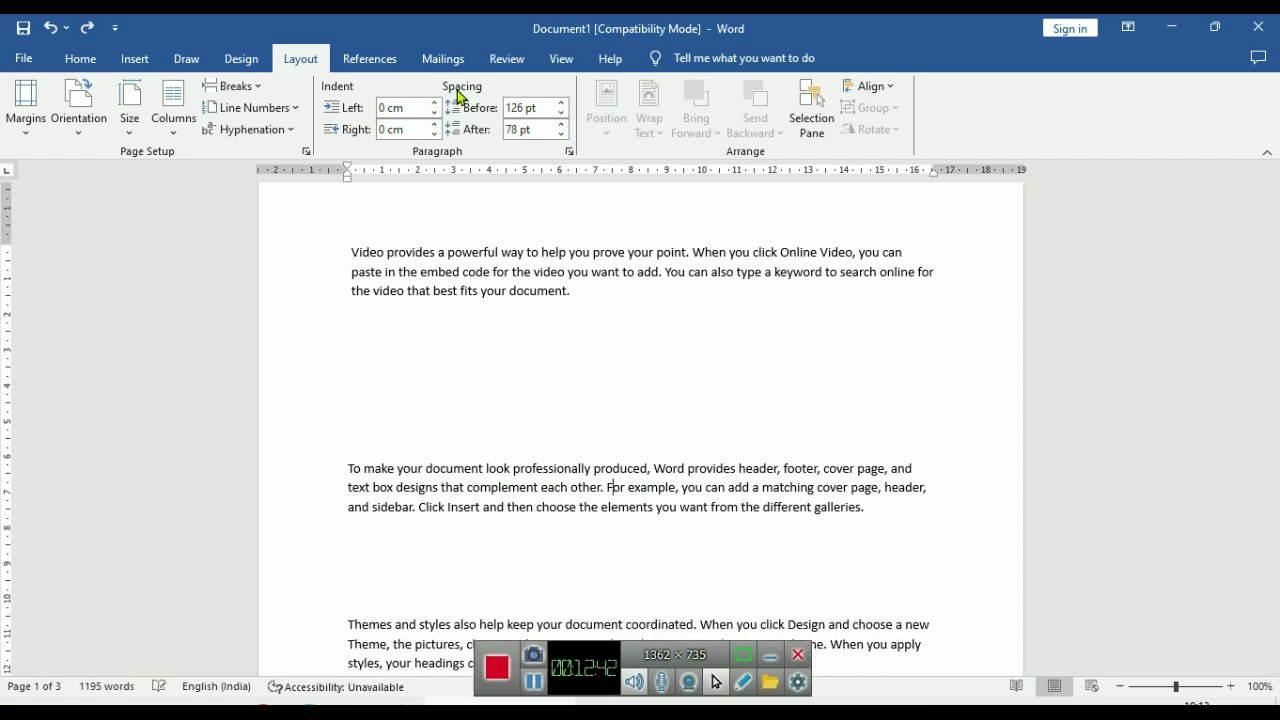
key("ctrl+z")
key("ctrl+z")
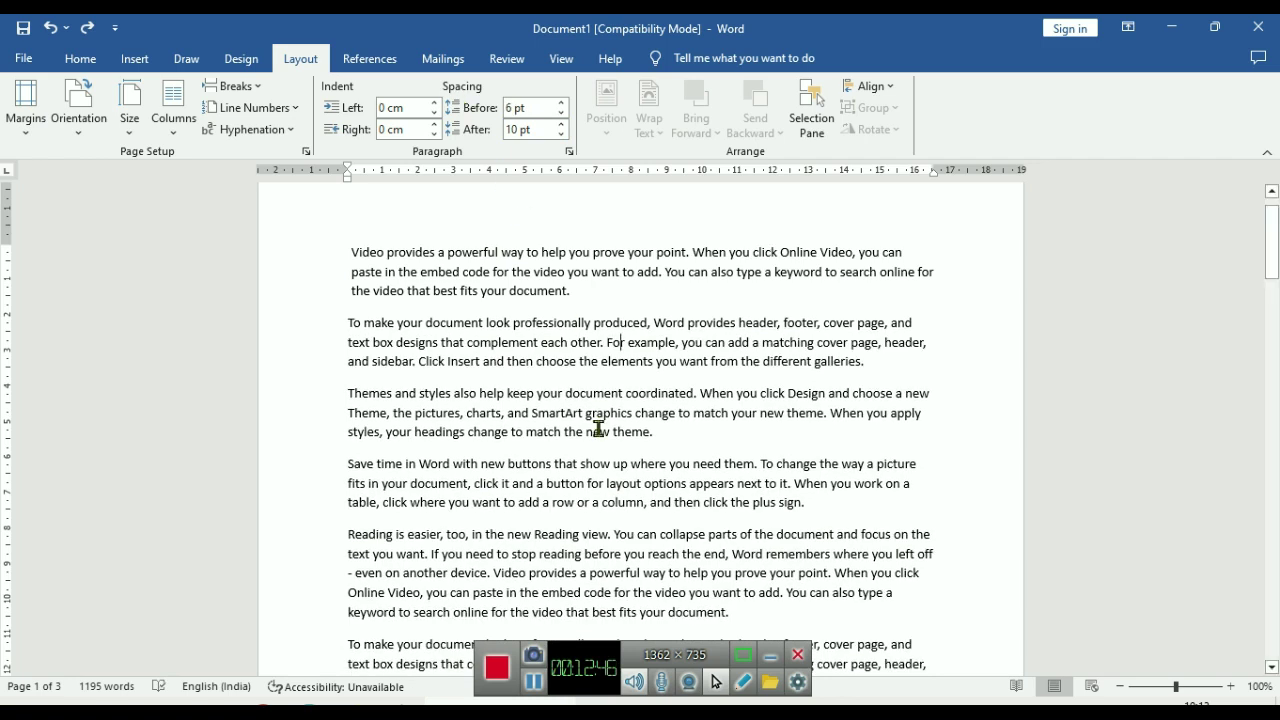
left_click(627, 393)
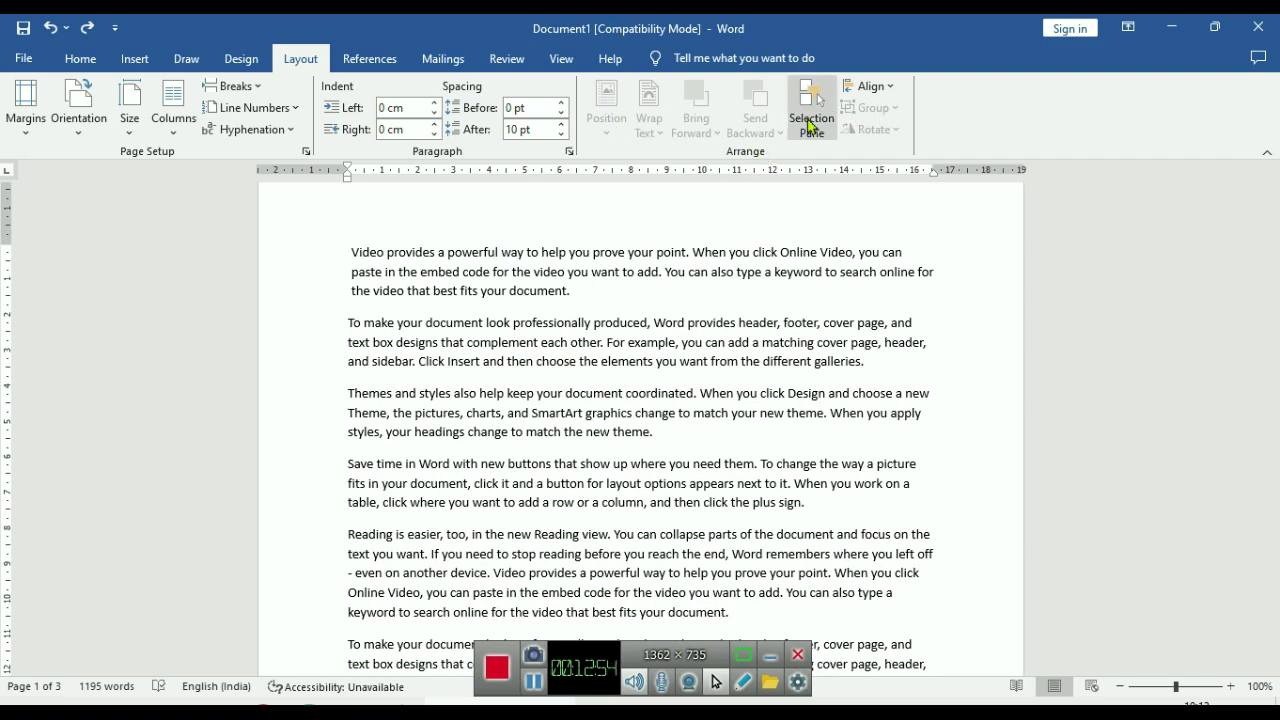
scroll(660, 405, "up", 2)
left_click(620, 414)
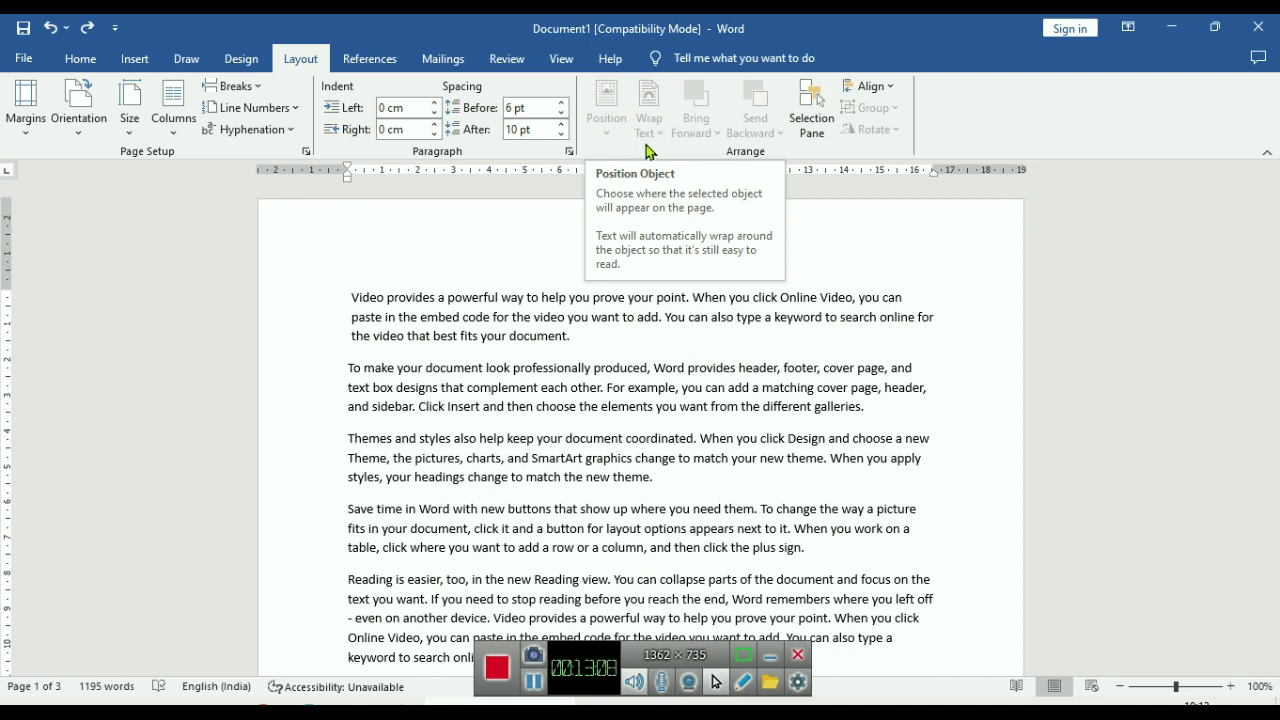
left_click(638, 443)
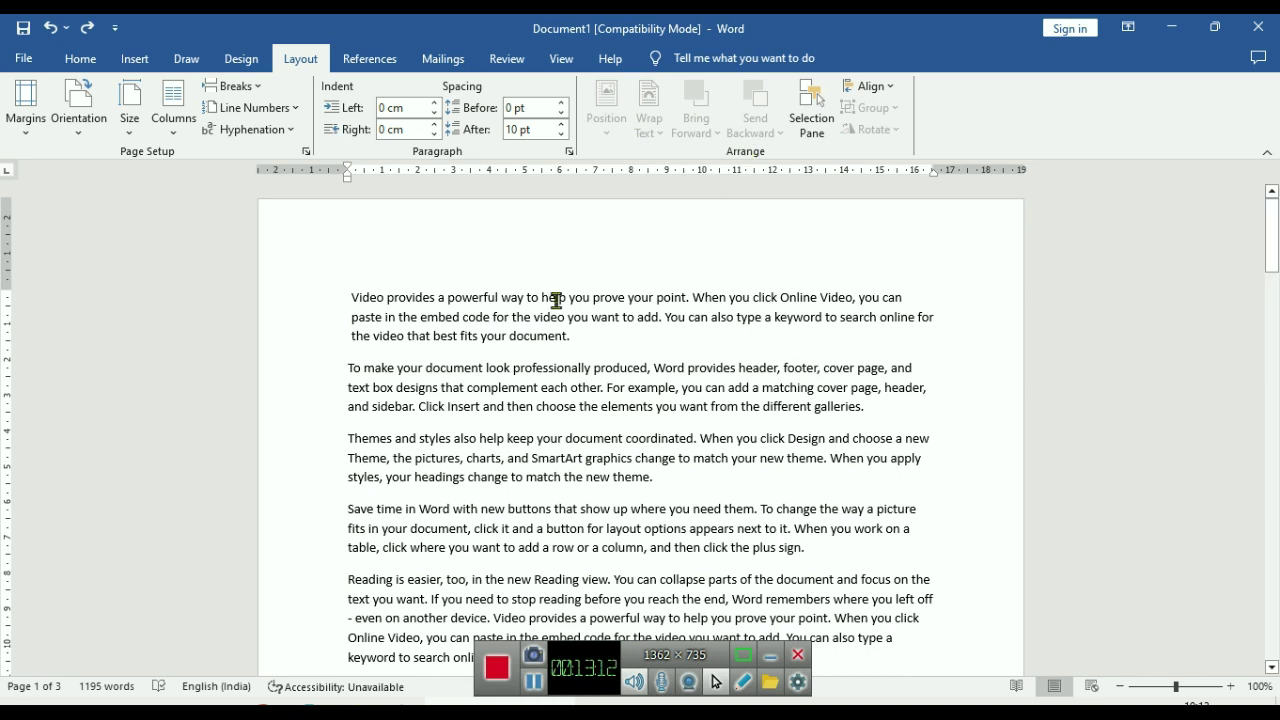
Draw a 5.13 × 6.43 cm oval over the opening paragraphs and apply the red shape style
left_click(636, 340)
left_click(626, 436)
left_click(136, 59)
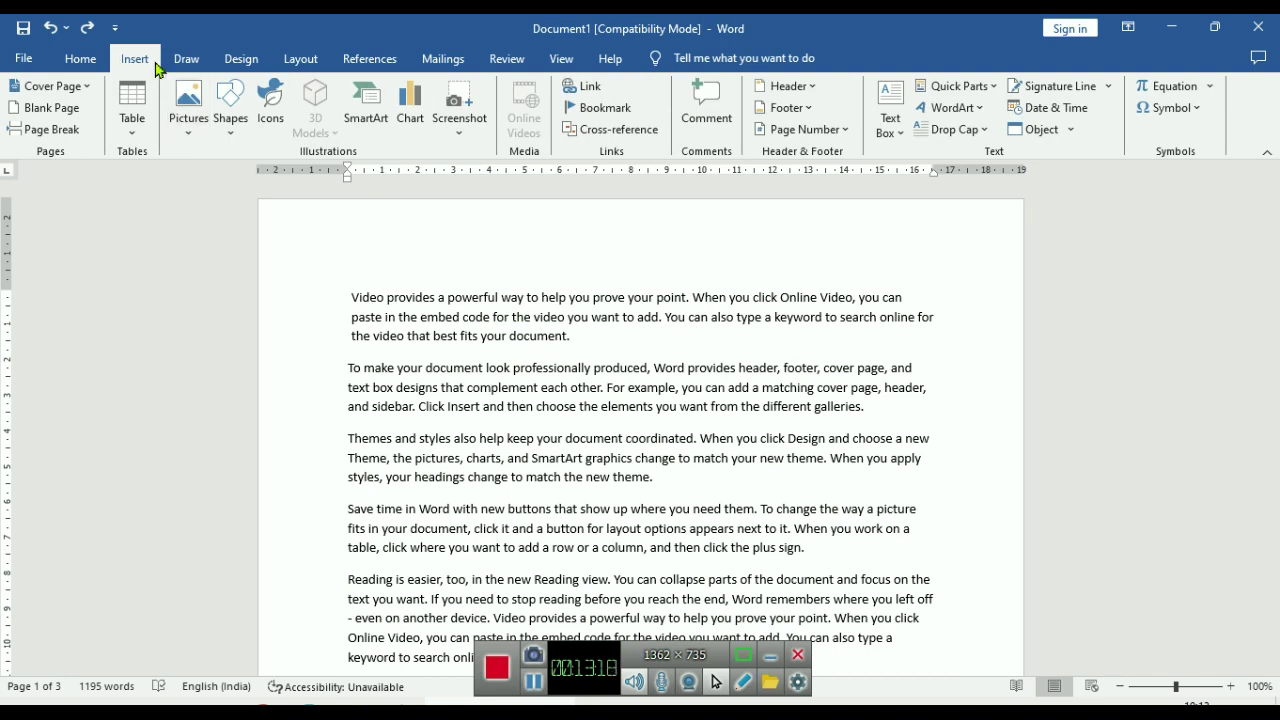
left_click(230, 108)
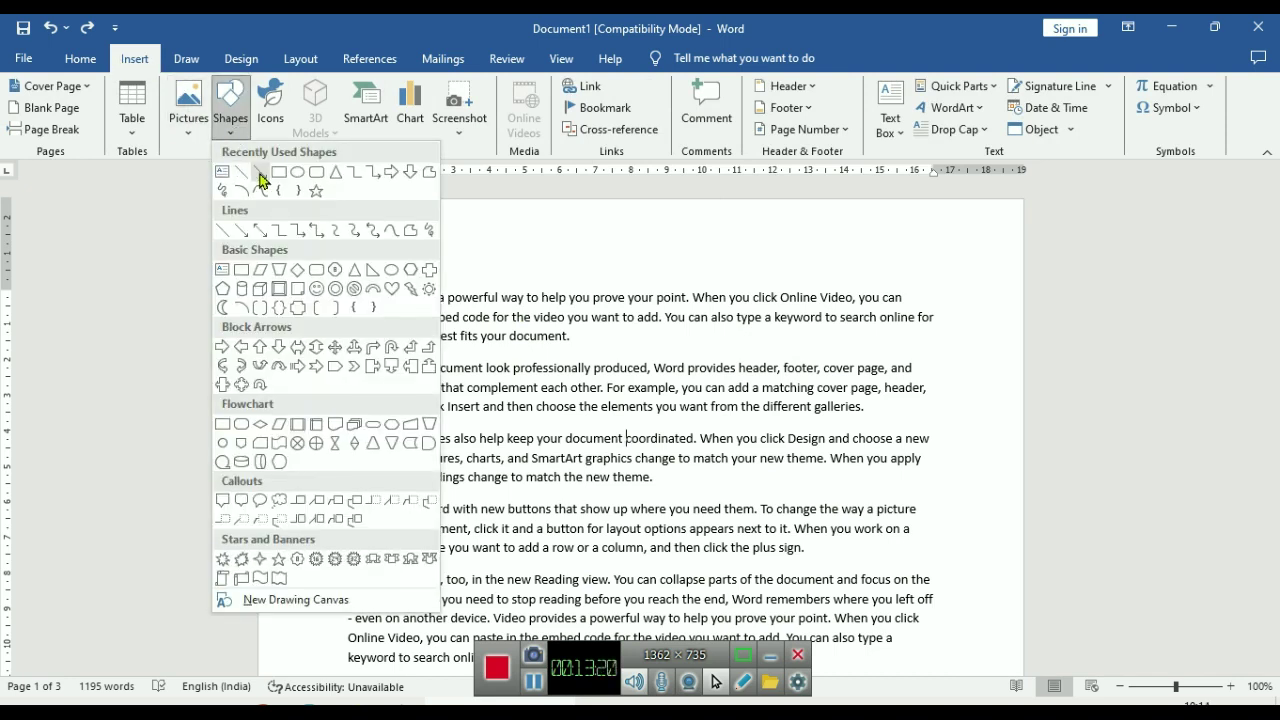
left_click(316, 174)
left_click_drag(435, 331, 618, 432)
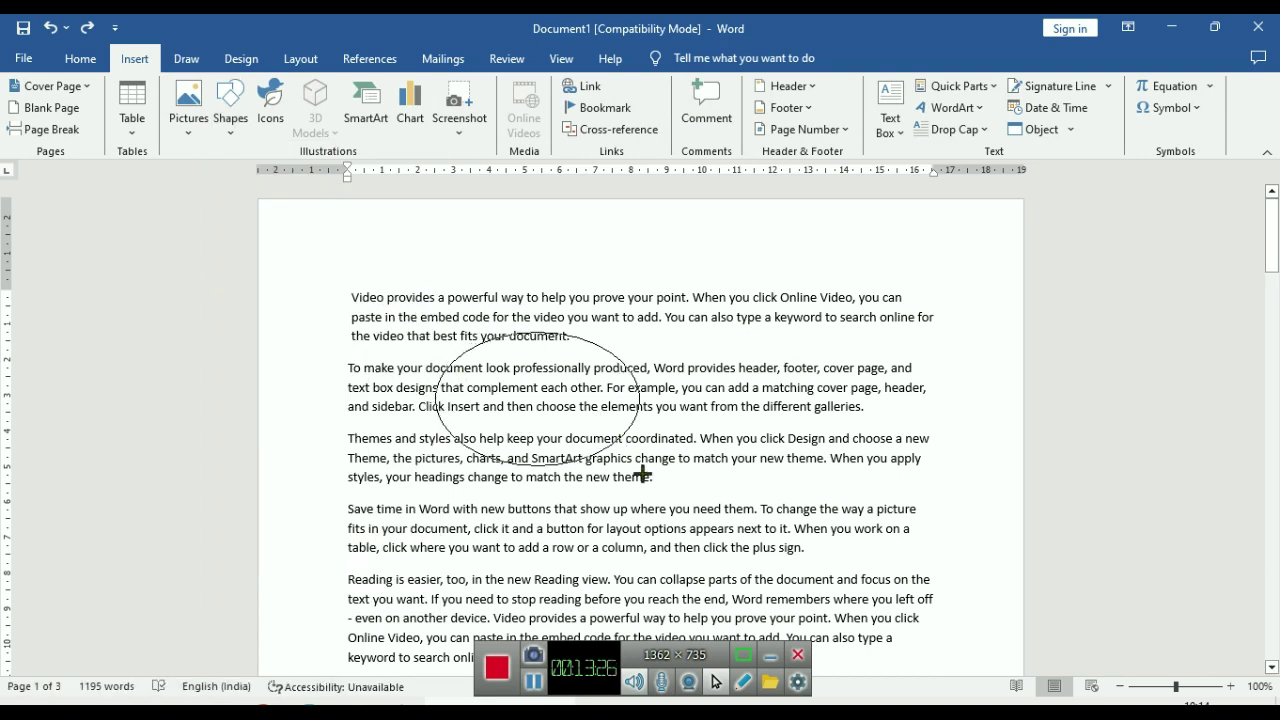
left_click_drag(618, 432, 664, 514)
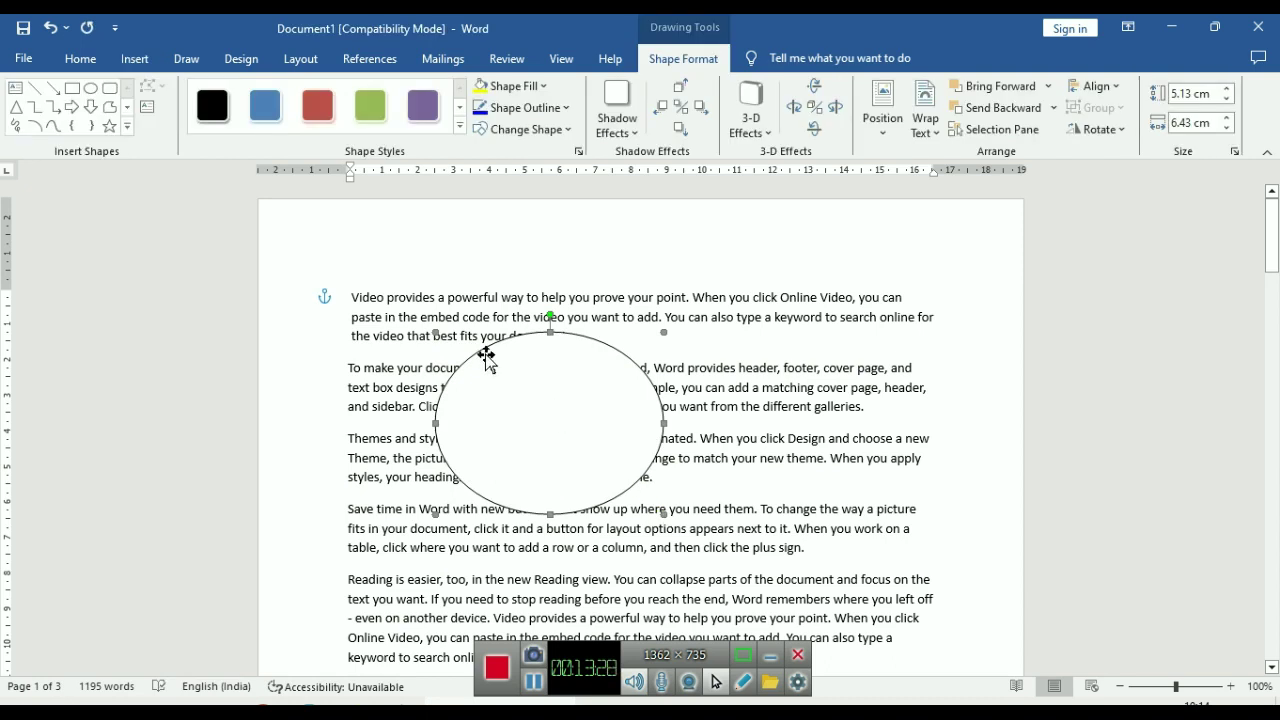
left_click(317, 106)
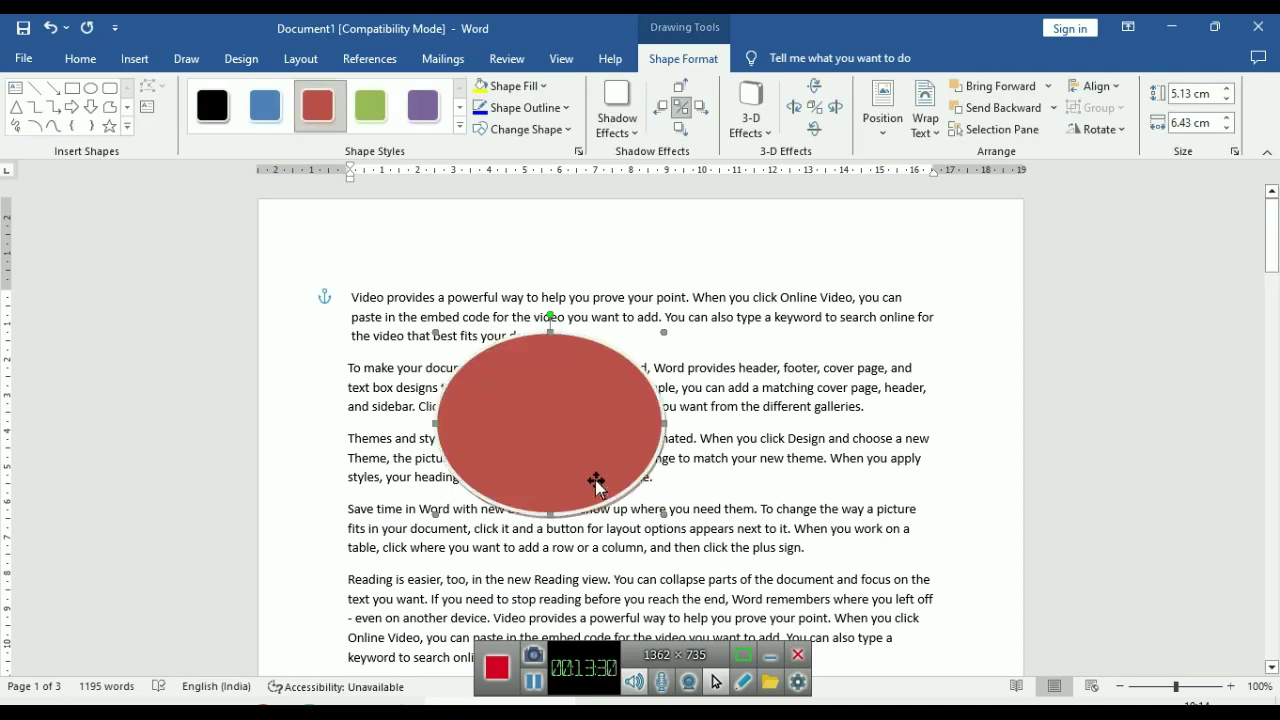
left_click(135, 58)
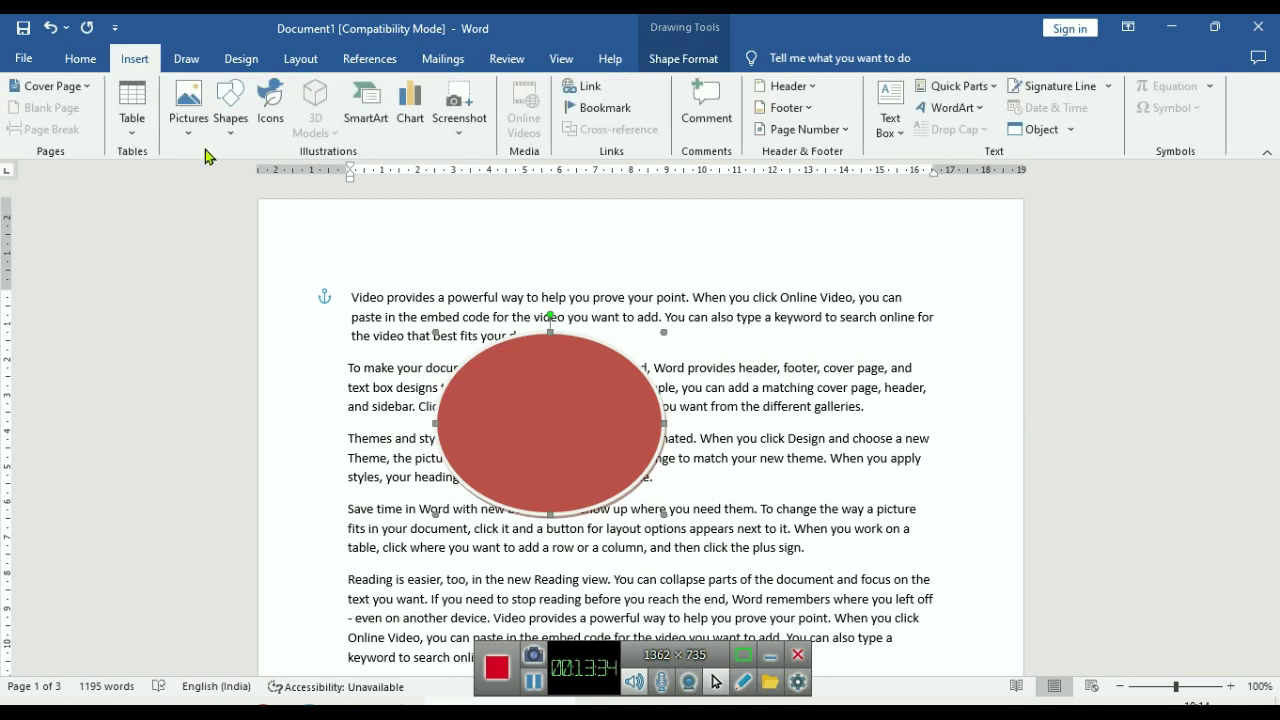
Draw a smiley face right of the red oval and give it the black style
left_click(235, 127)
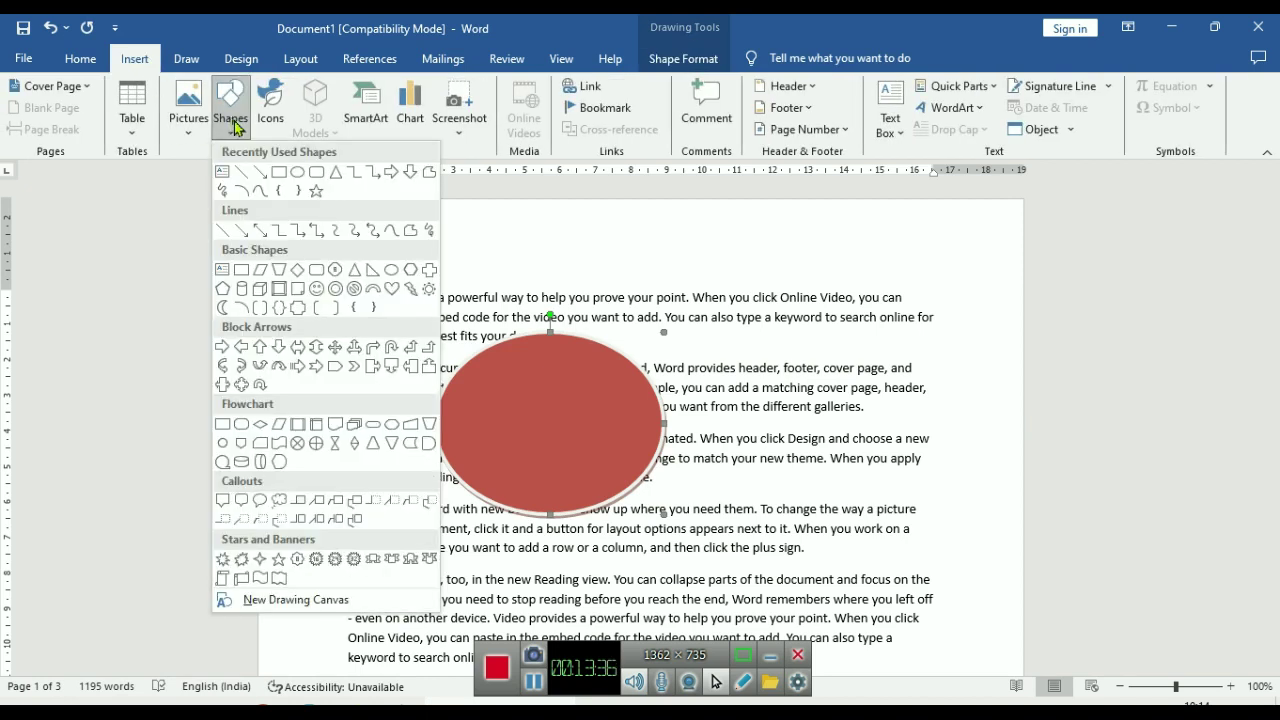
left_click(316, 288)
left_click_drag(706, 330, 905, 545)
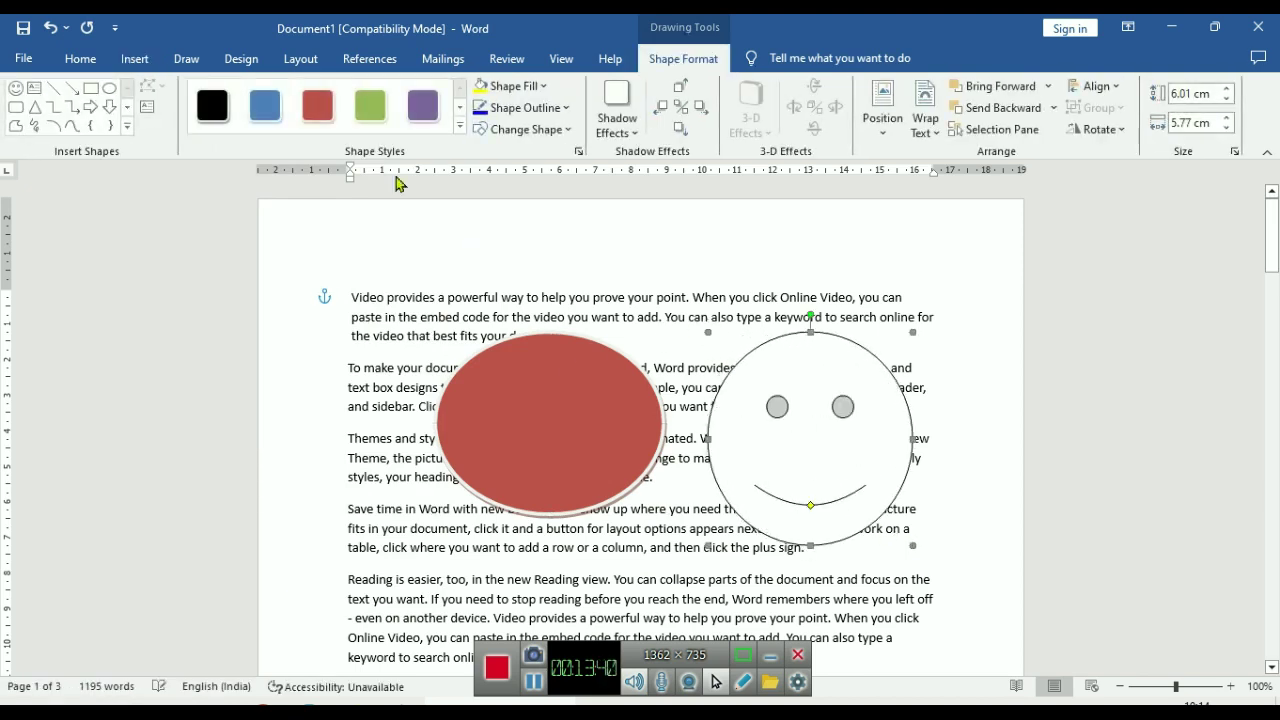
left_click(212, 105)
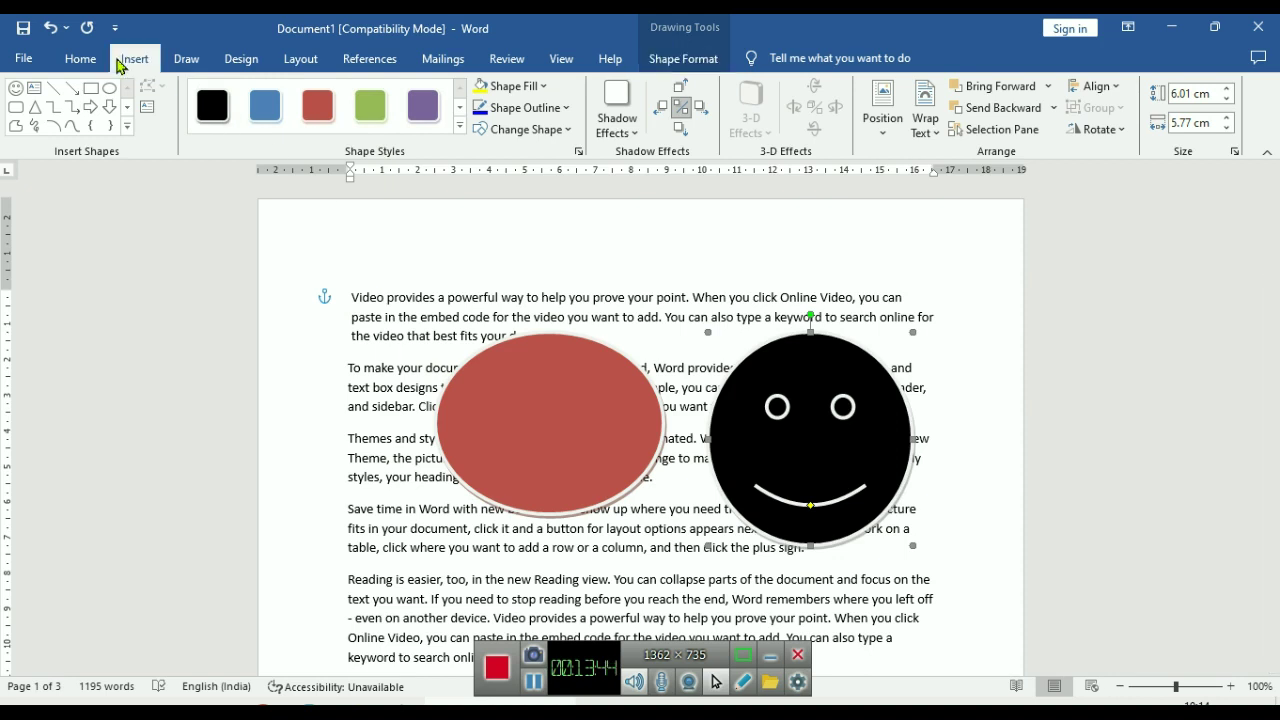
left_click(135, 58)
Draw a right triangle below the oval and smiley face
left_click(231, 110)
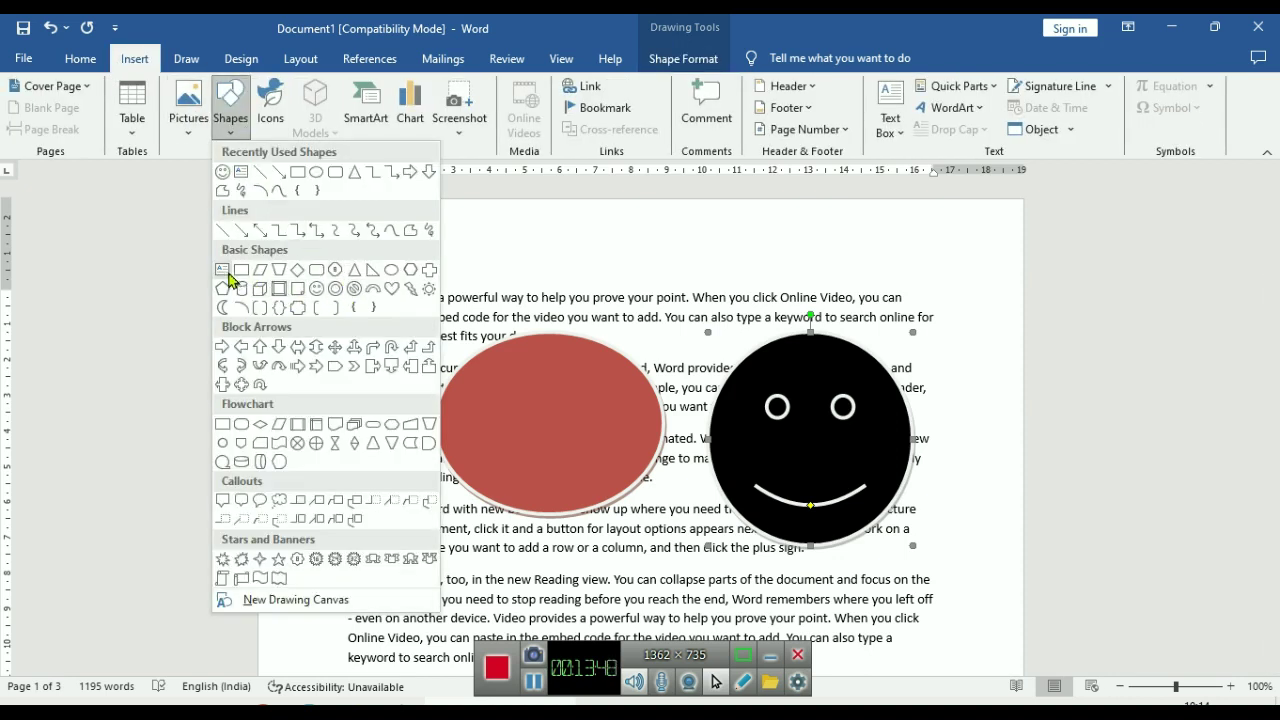
left_click(372, 274)
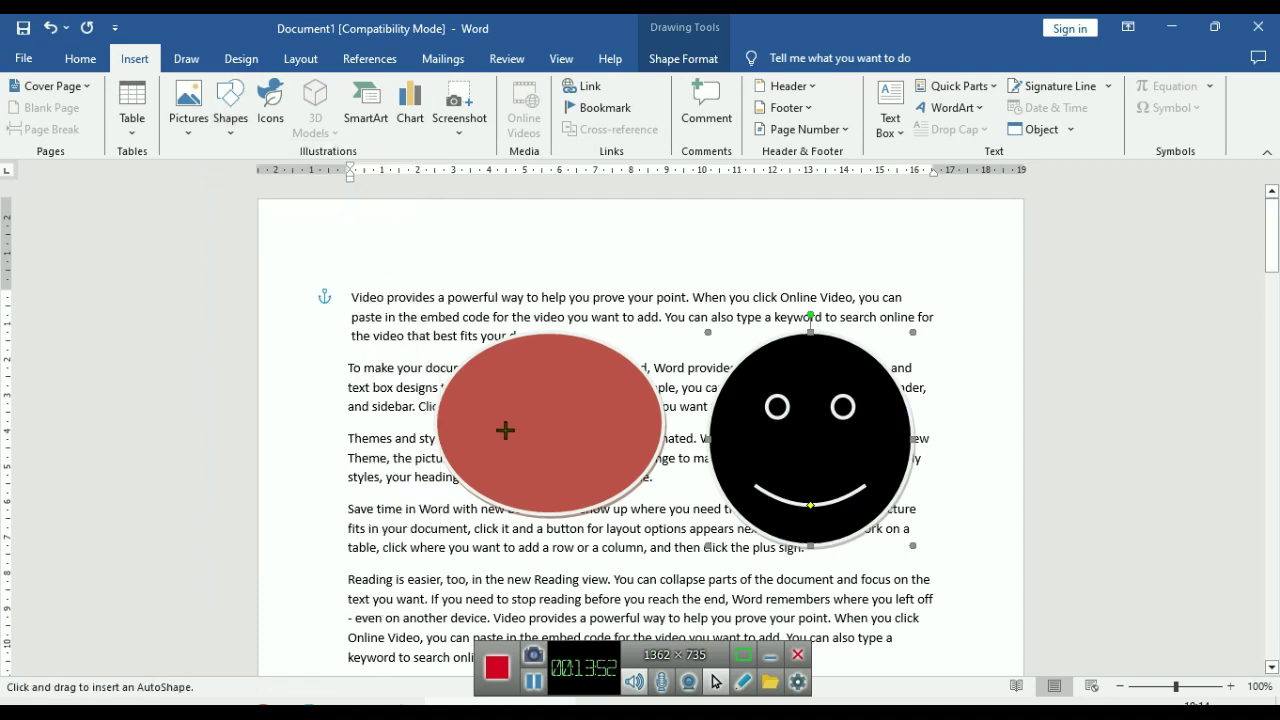
left_click_drag(551, 521, 795, 633)
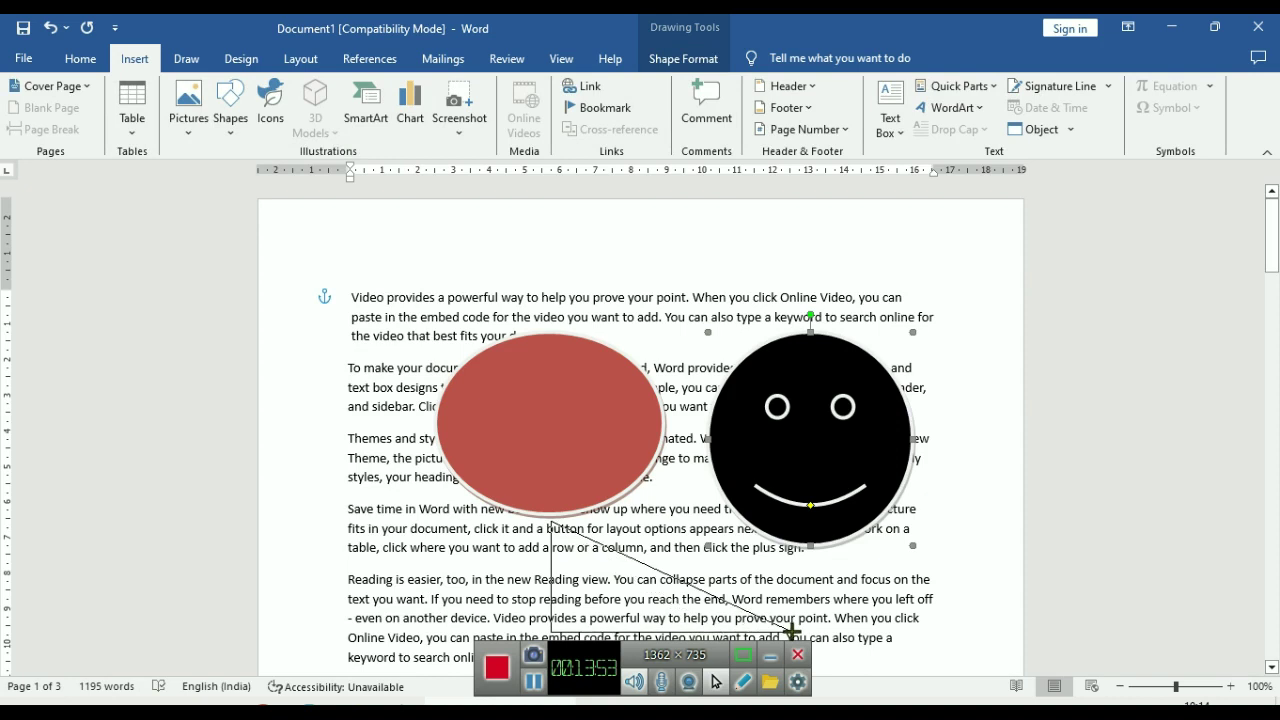
Try green and gradient styles on the triangle, settling on the teal filled style
left_click(367, 105)
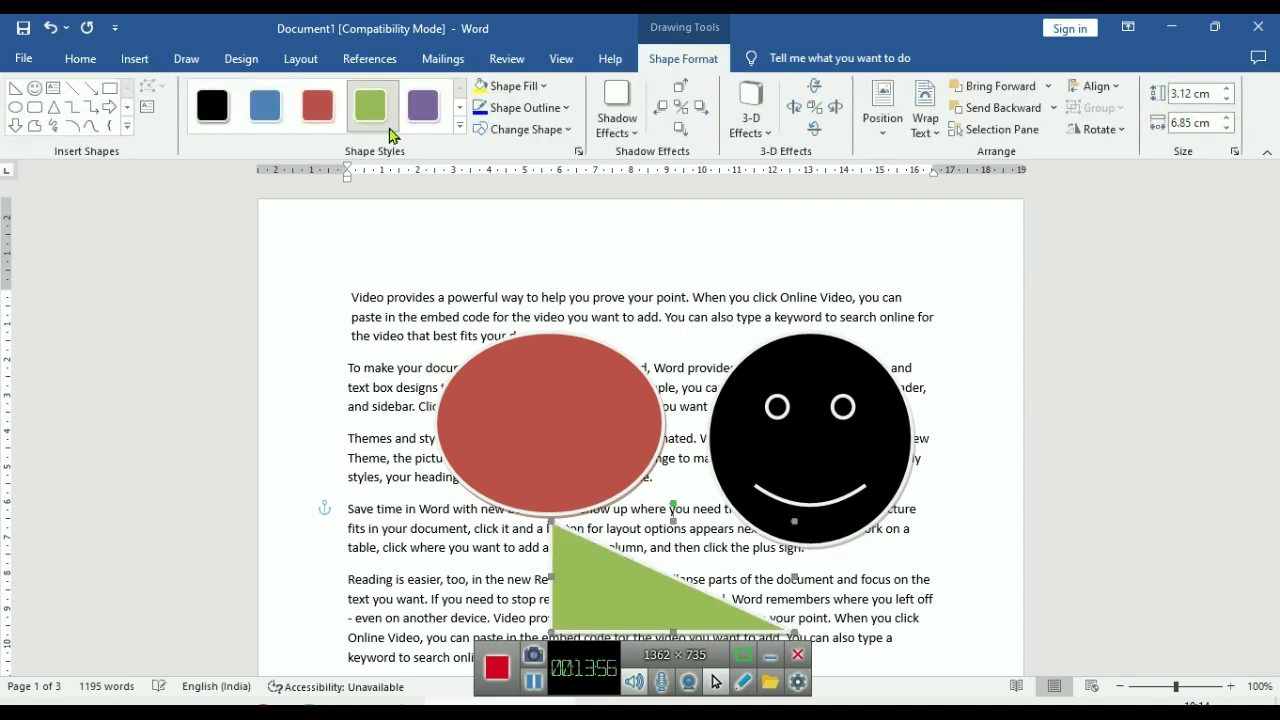
left_click(459, 124)
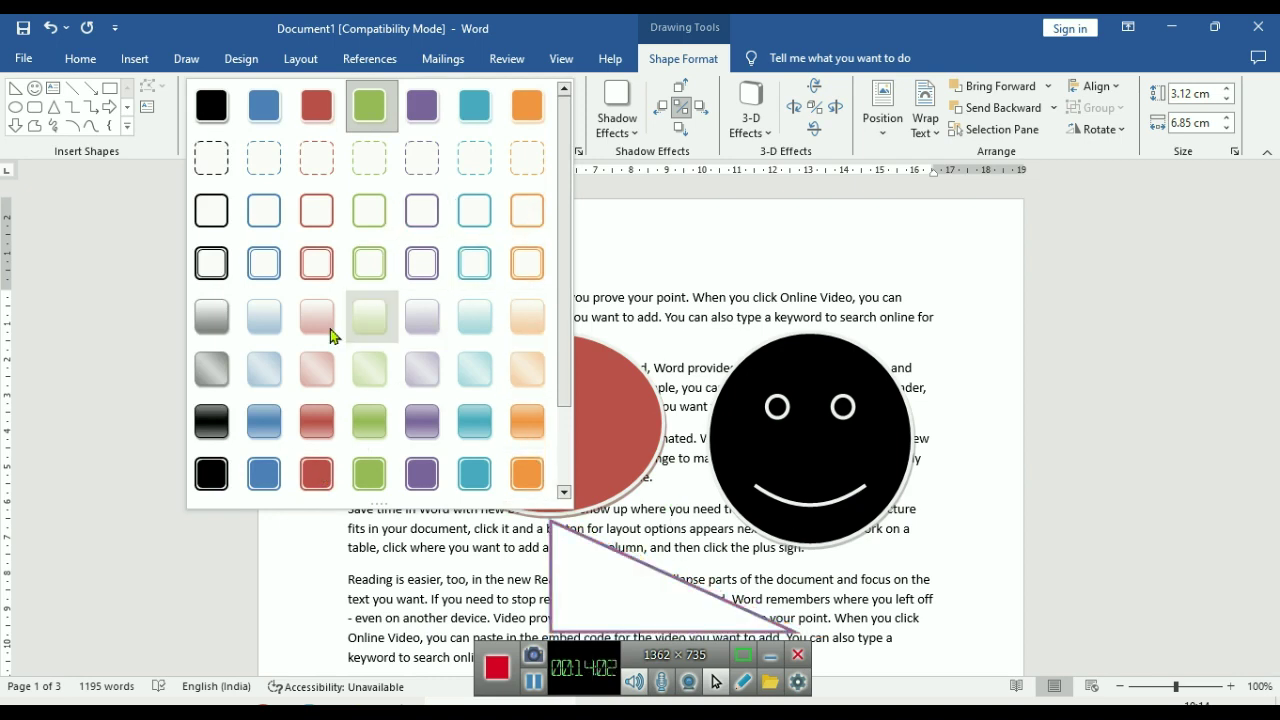
left_click(228, 411)
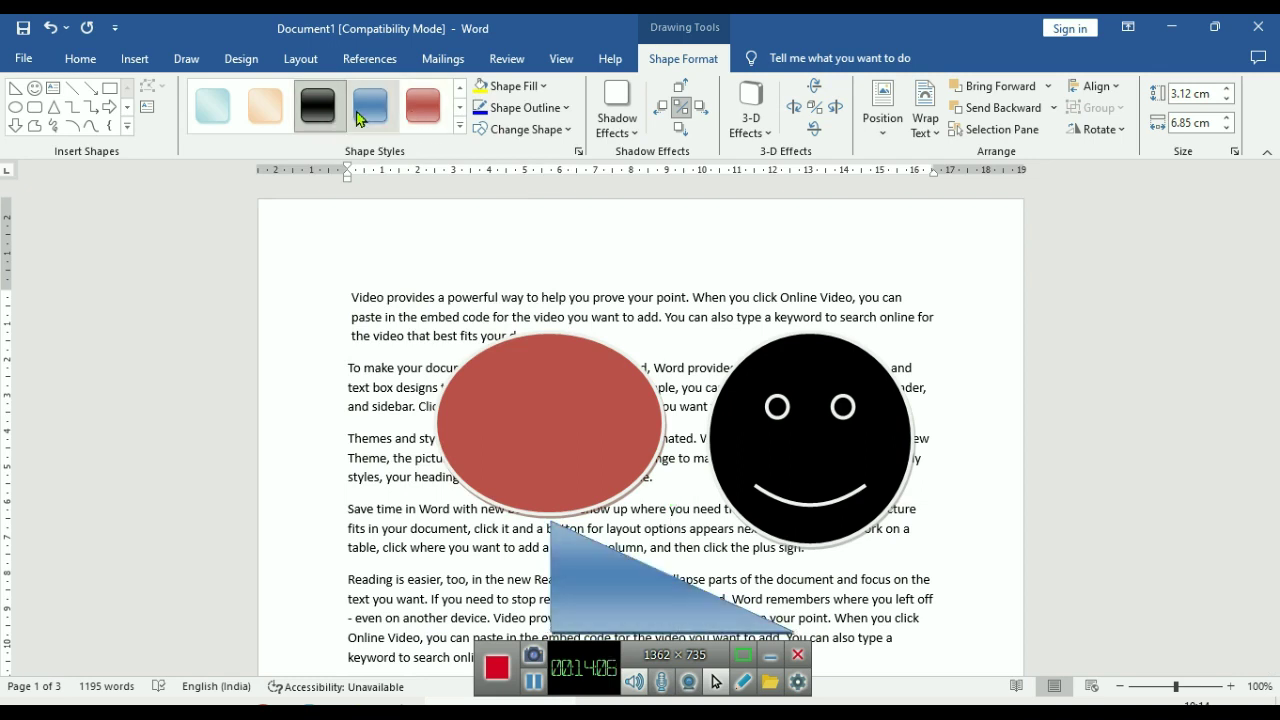
left_click(280, 120)
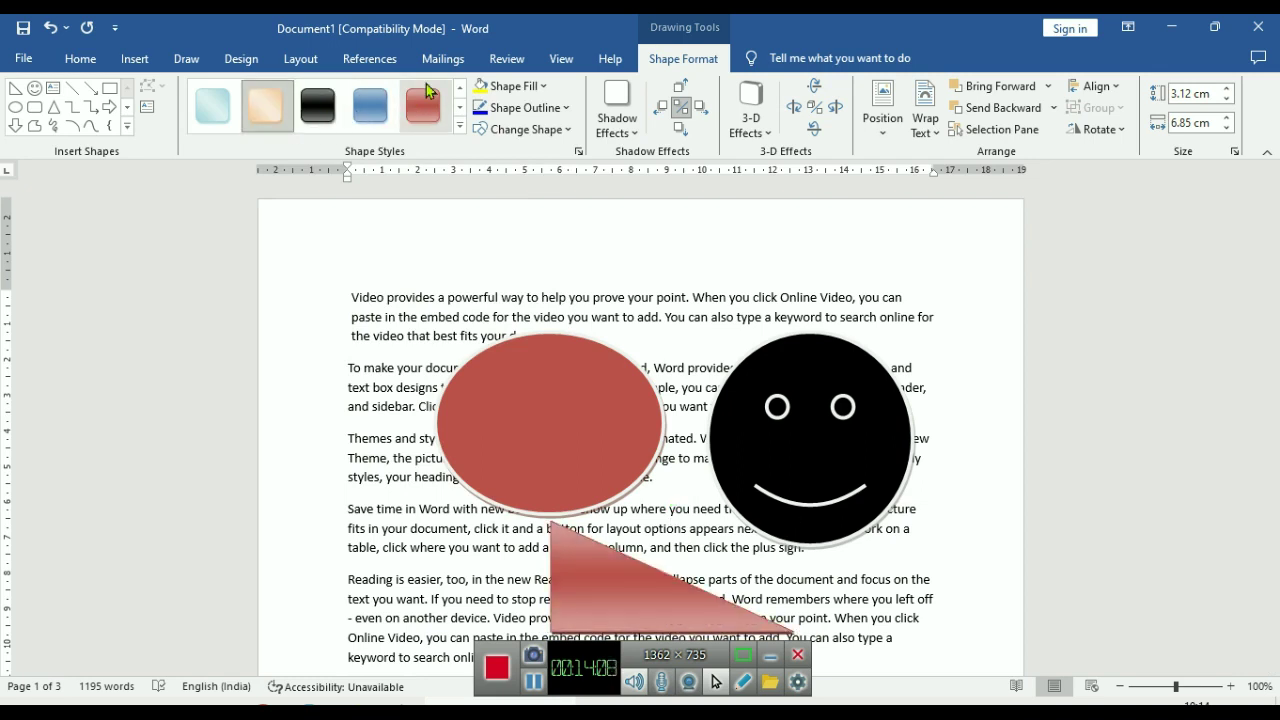
left_click(460, 127)
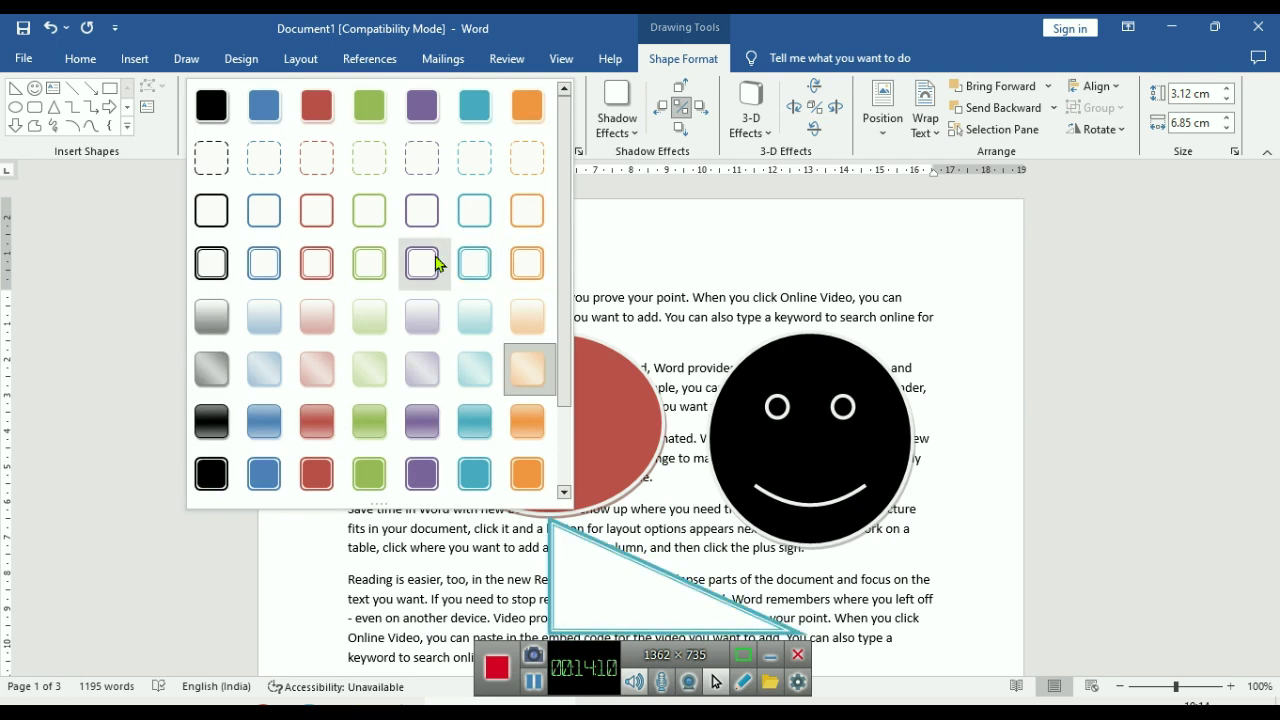
left_click(488, 470)
left_click(551, 434)
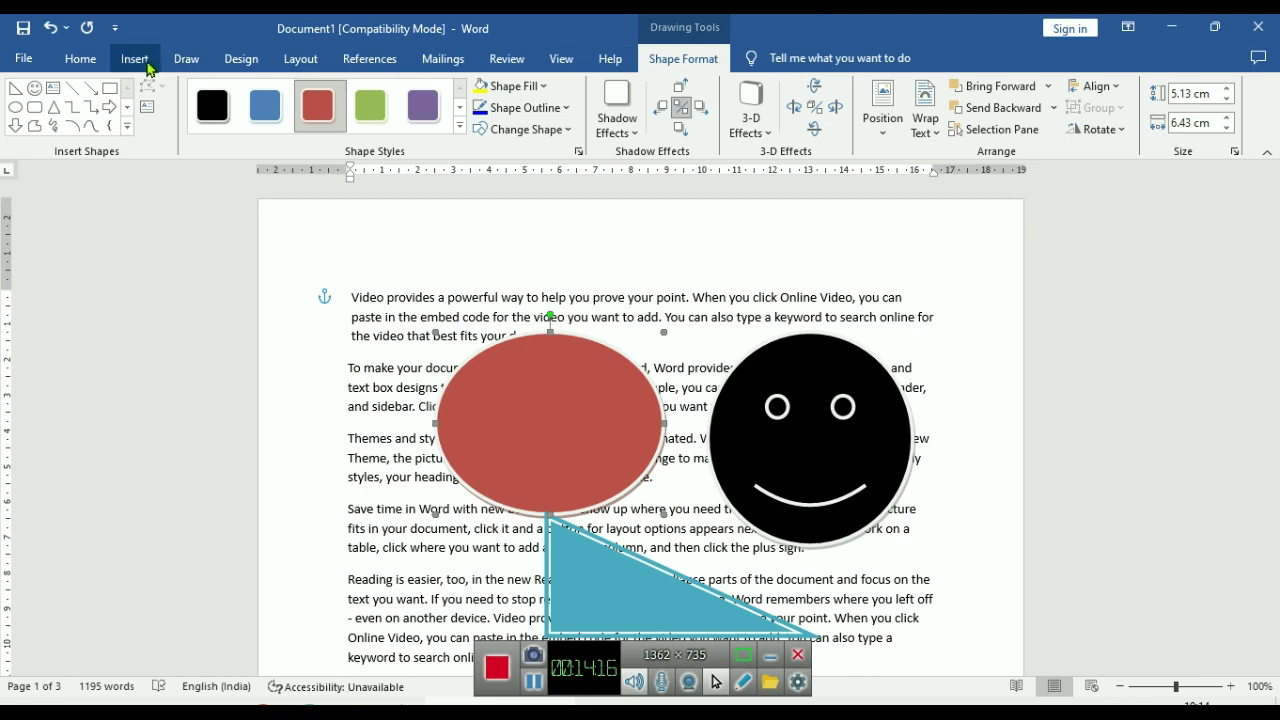
left_click(300, 58)
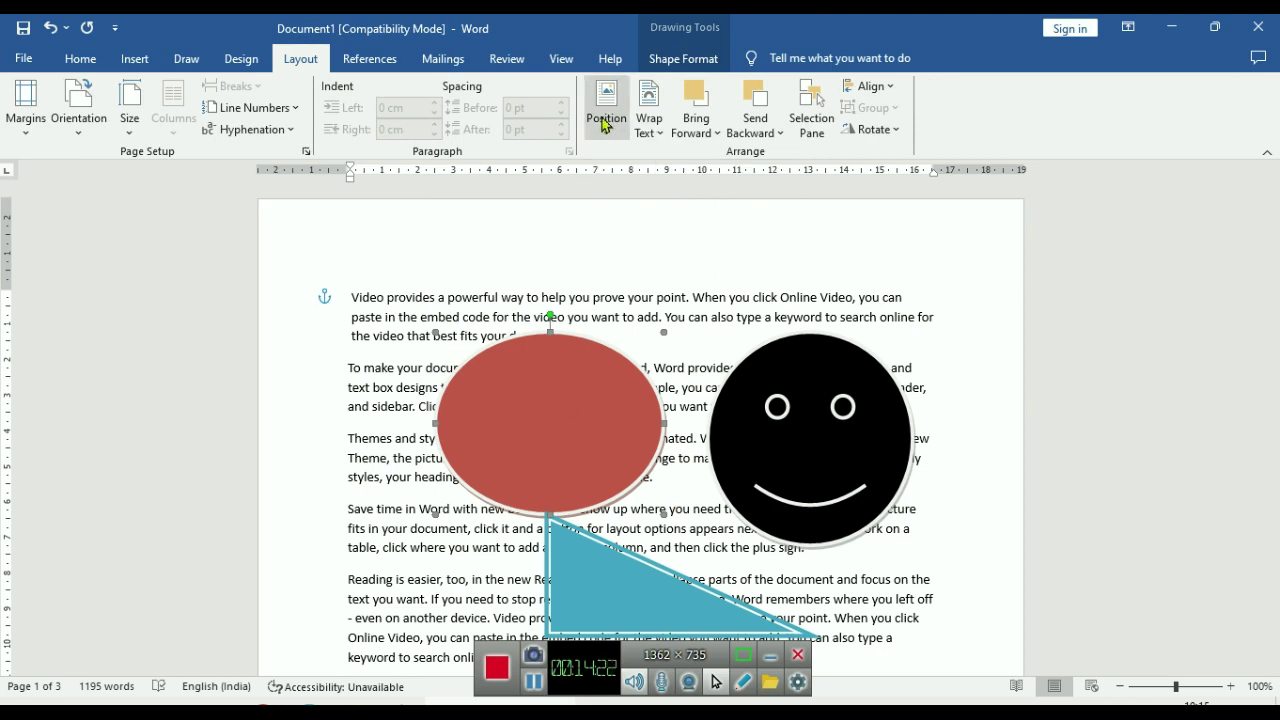
Select the black smiley and teal triangle together and delete them, then reselect the red oval
left_click(607, 140)
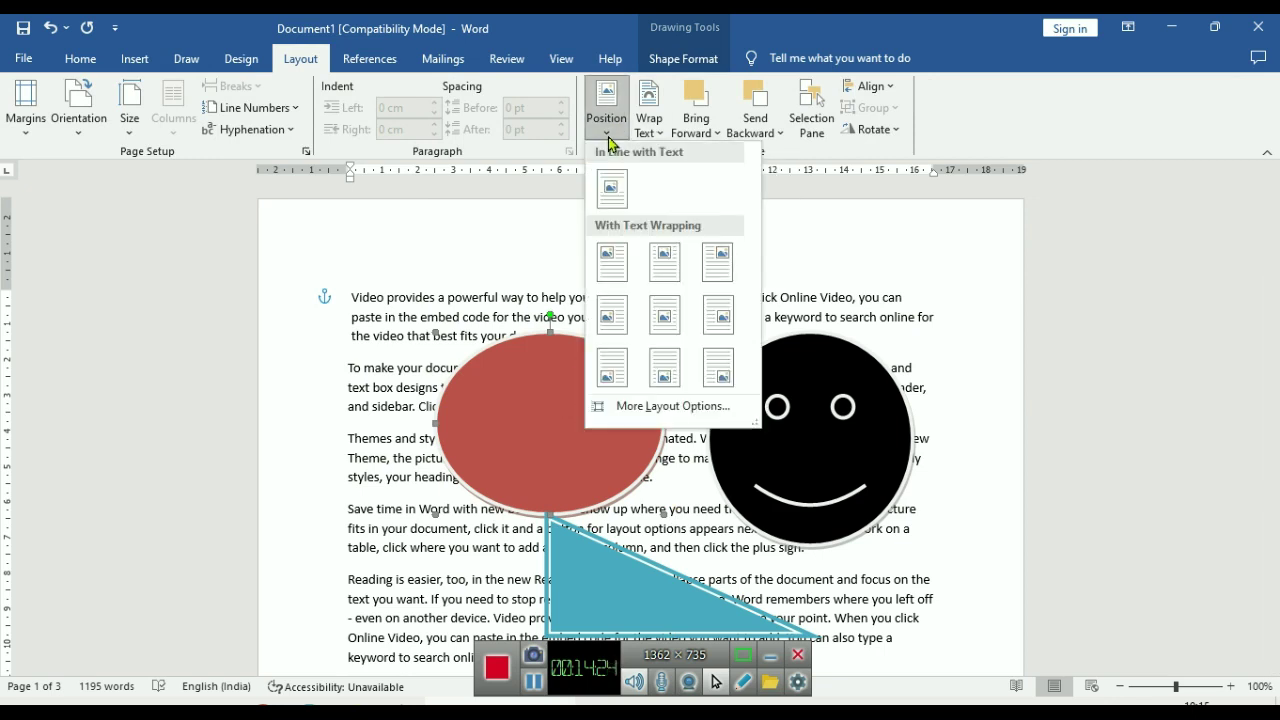
left_click(870, 450)
left_click(824, 441)
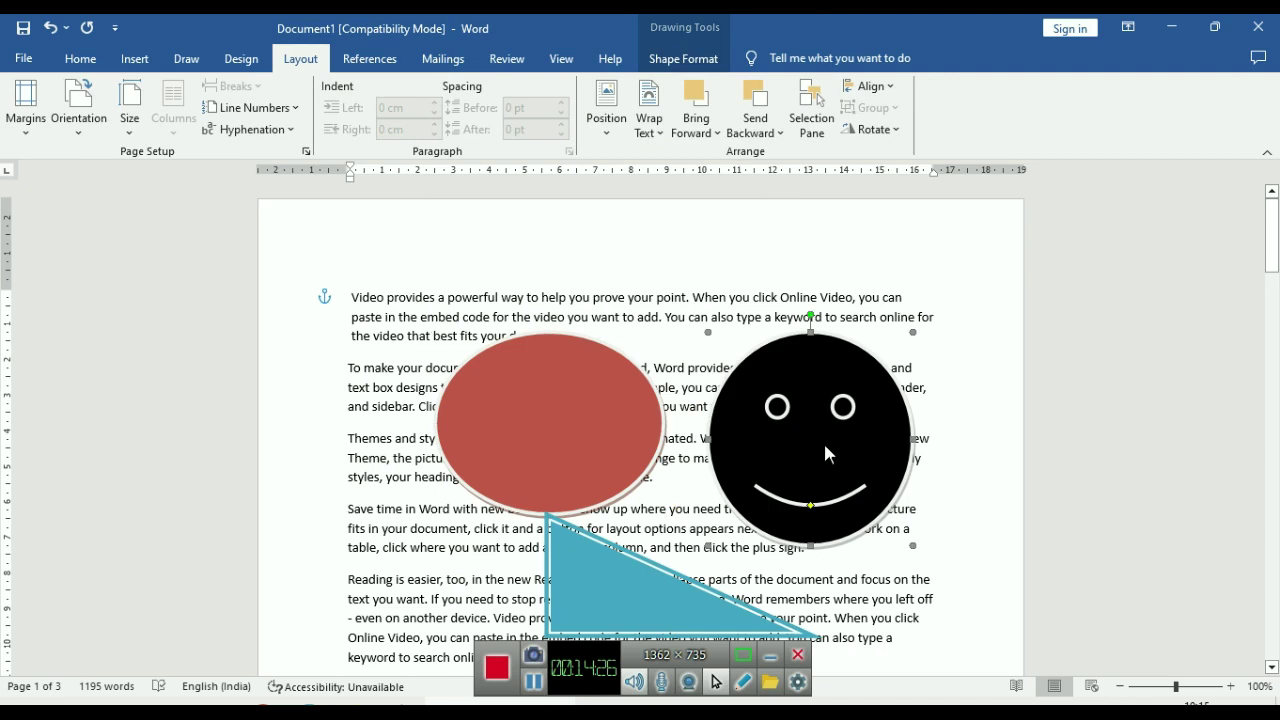
left_click(676, 532, "shift")
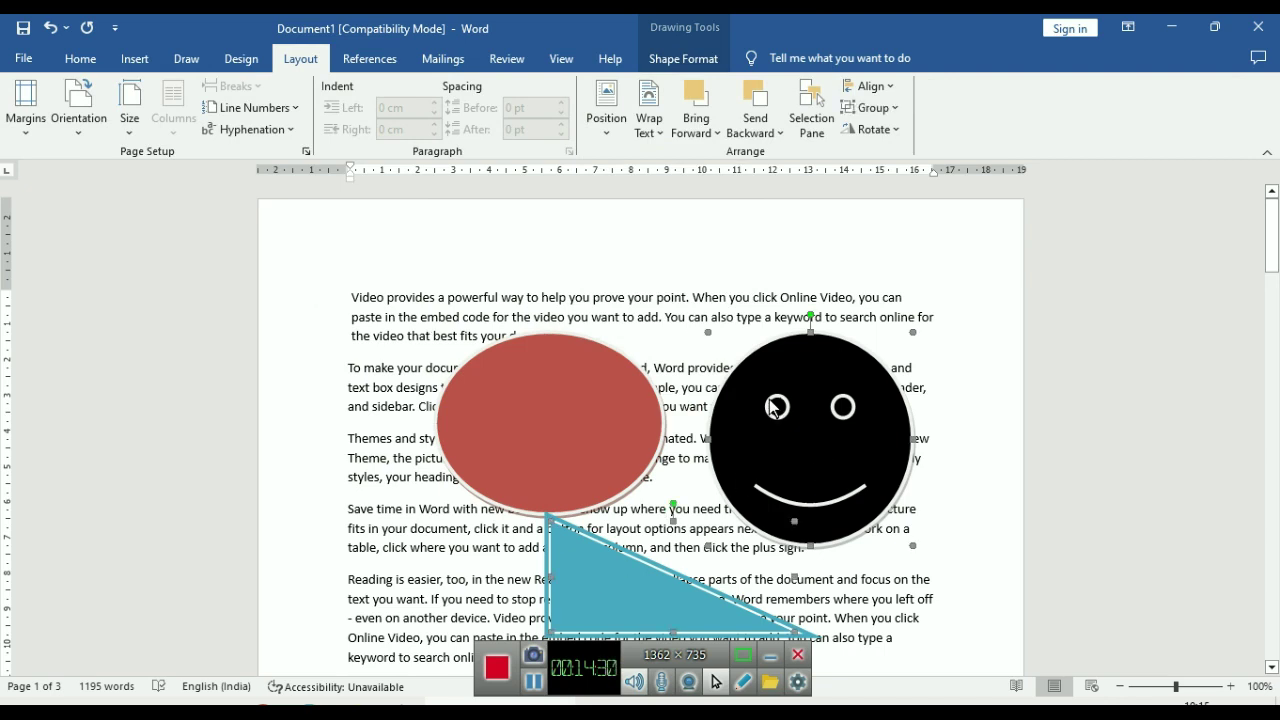
key("Delete")
left_click(591, 436)
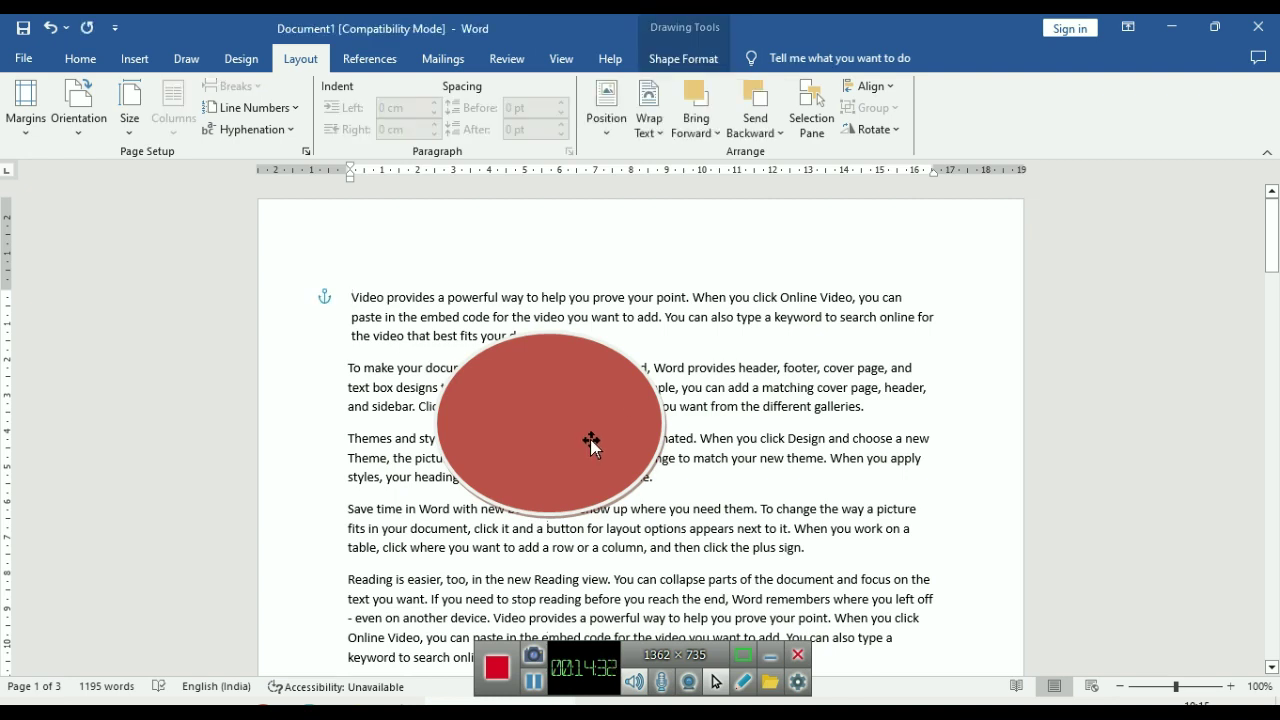
Position the red oval at Middle Center with square wrapping, after first trying Top Center
left_click(606, 110)
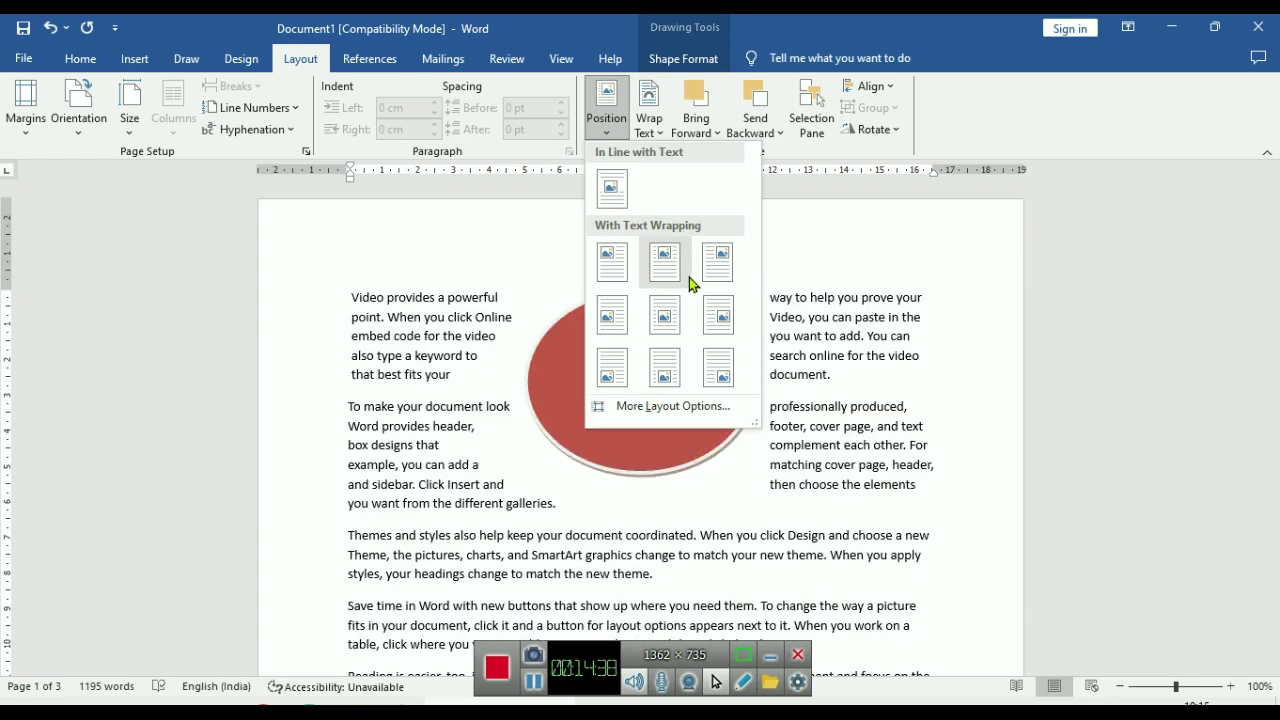
left_click(670, 268)
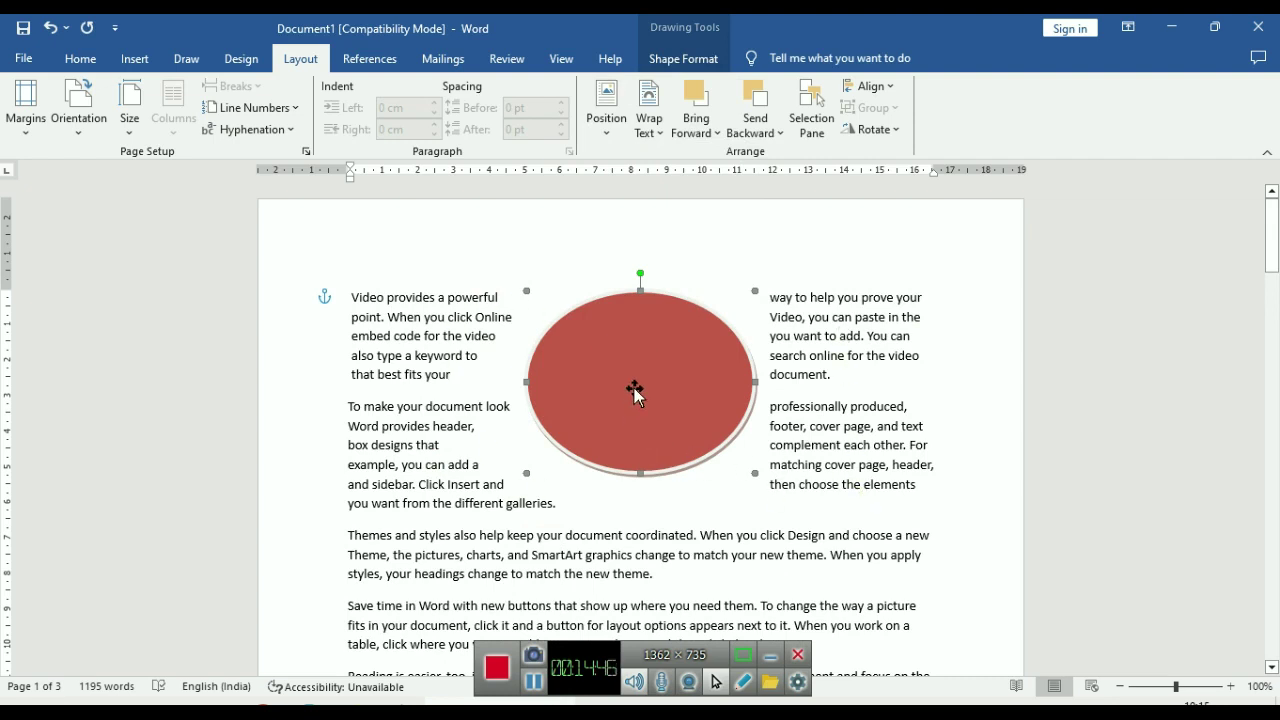
left_click(606, 102)
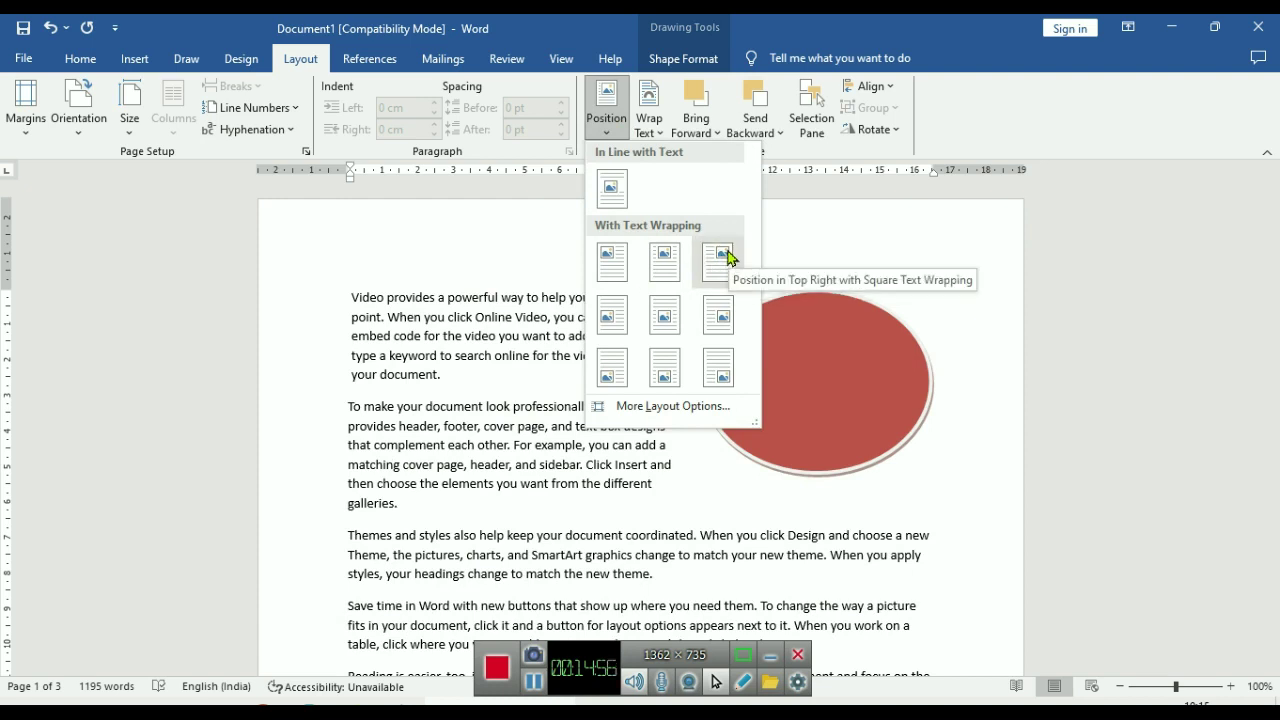
left_click(669, 320)
scroll(666, 380, "down", 3)
scroll(638, 388, "down", 3)
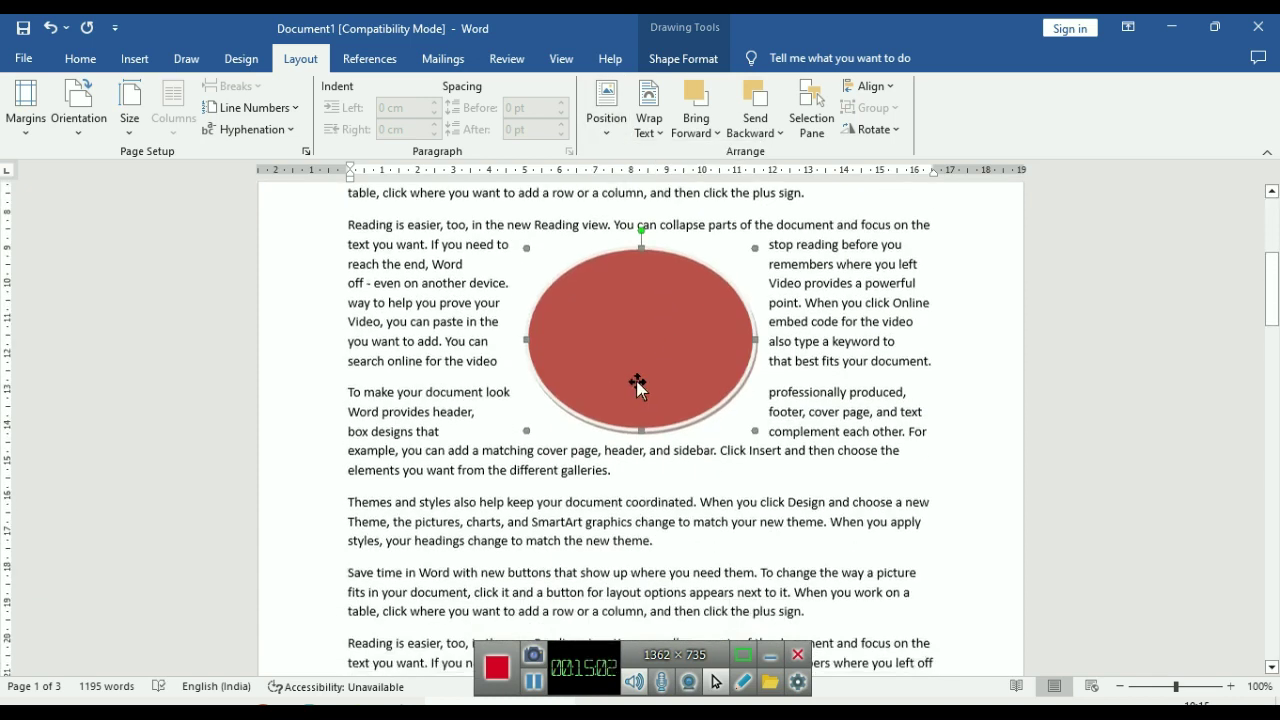
scroll(694, 471, "up", 5)
scroll(660, 243, "up", 1)
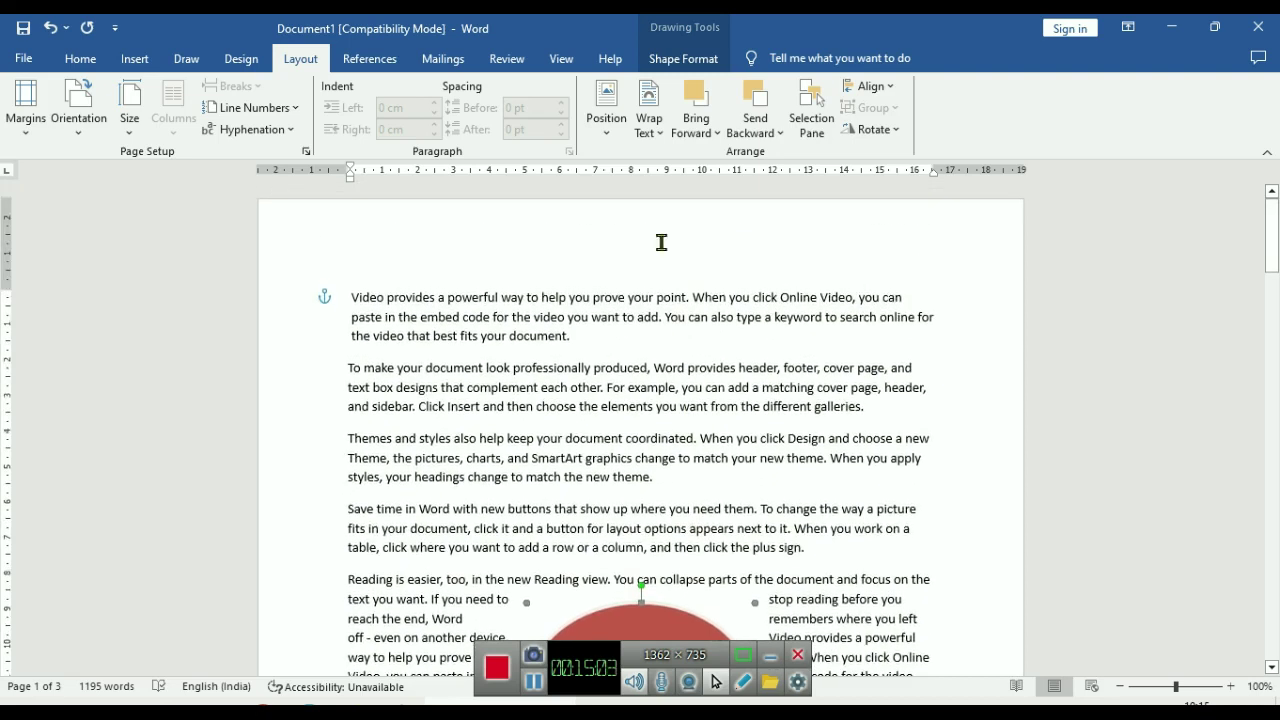
Move the oval to the top-left preset and set its wrapping to Through, after trying Square
left_click(607, 108)
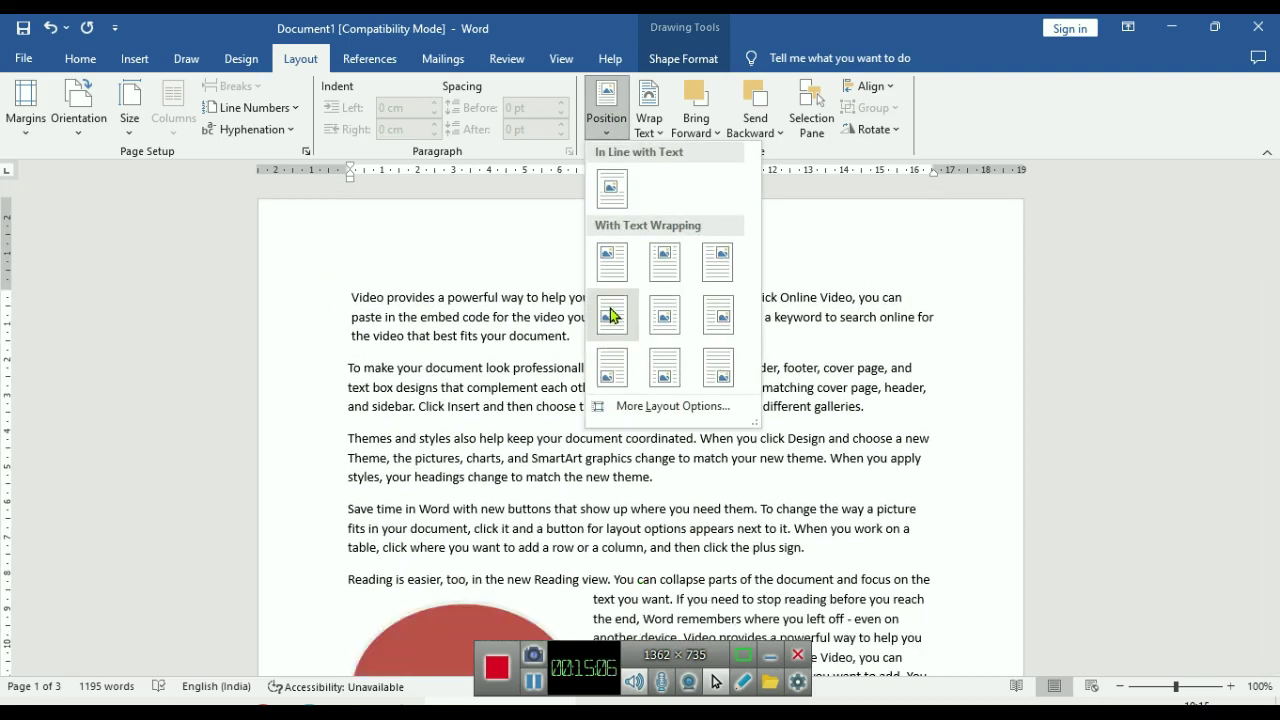
left_click(612, 265)
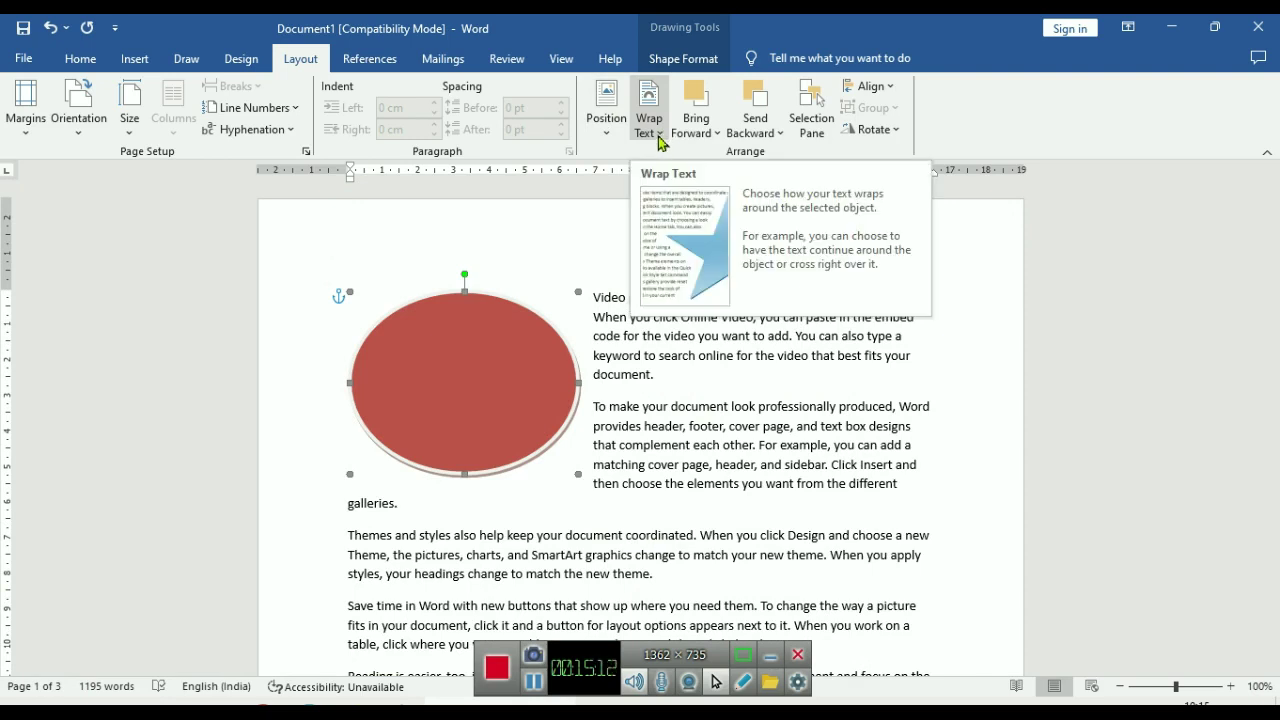
left_click(660, 143)
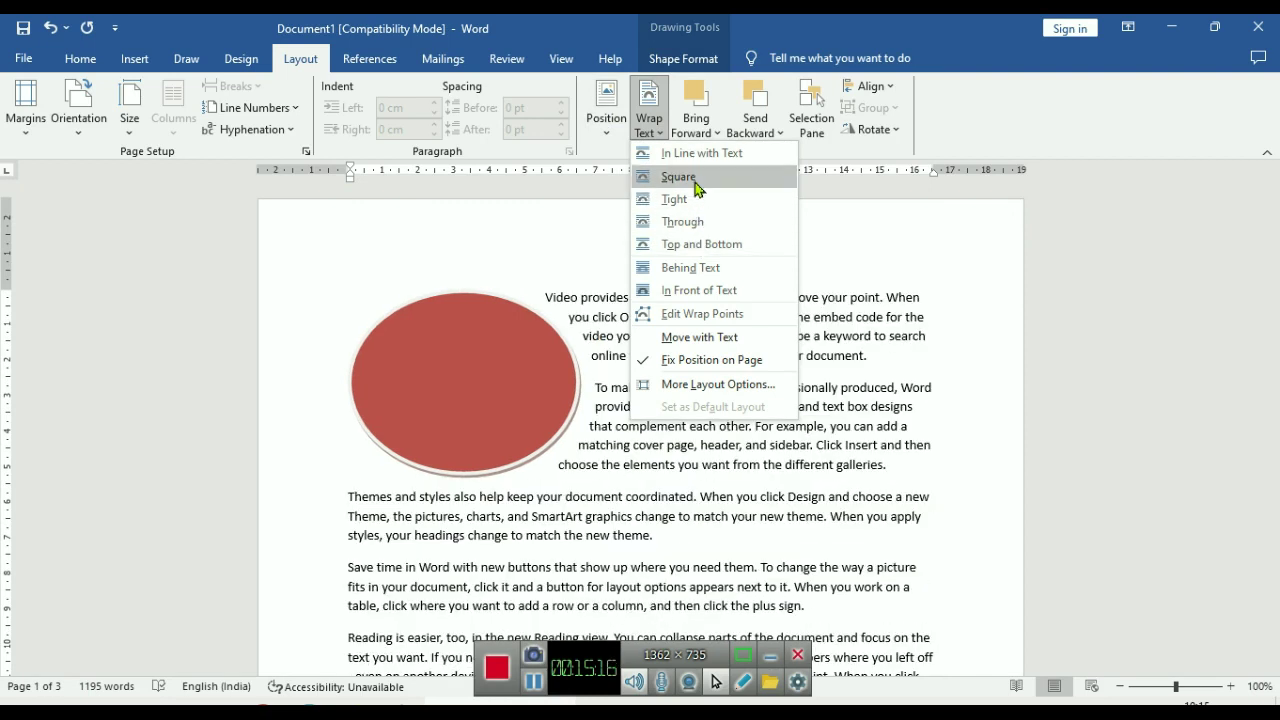
left_click(694, 178)
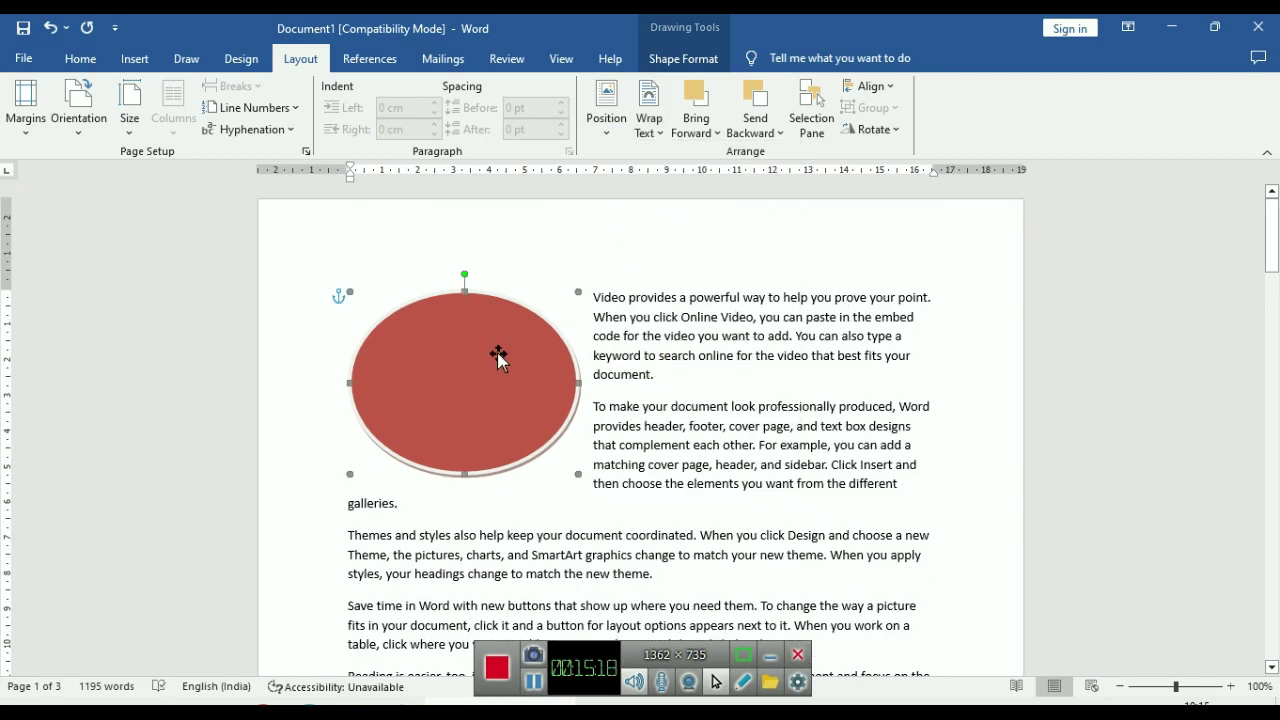
left_click(650, 128)
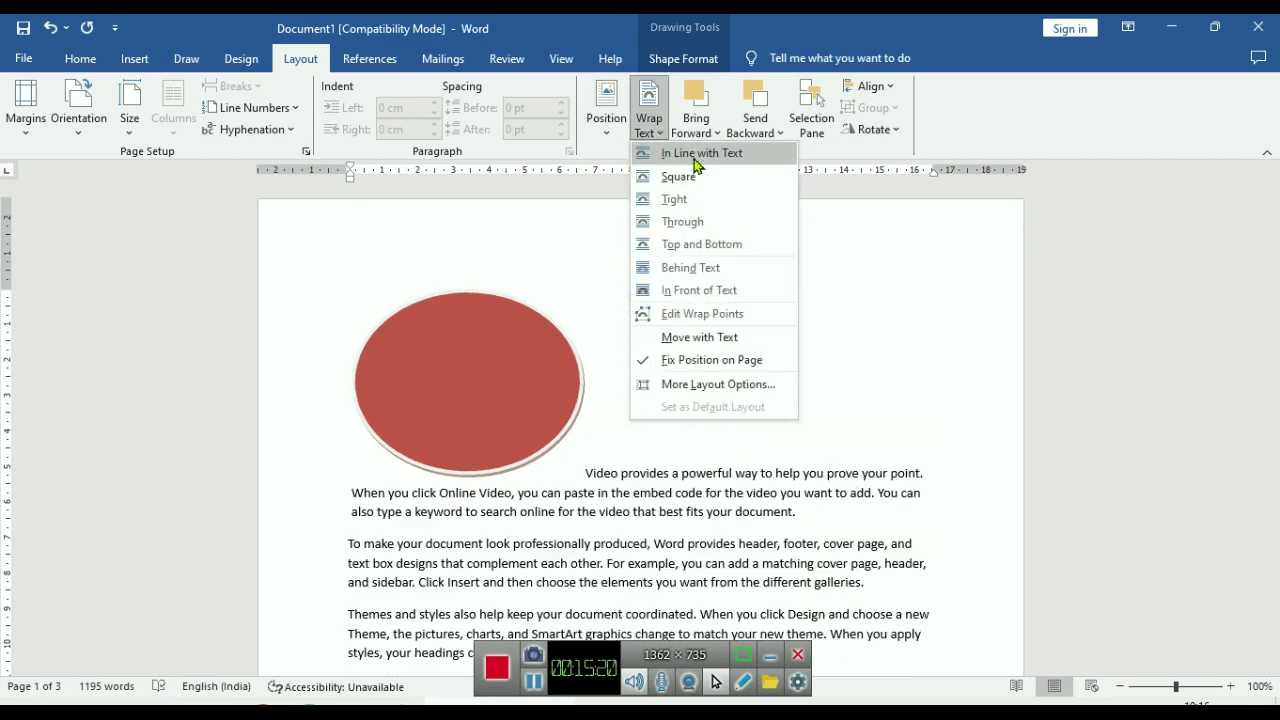
left_click(741, 222)
left_click(606, 299)
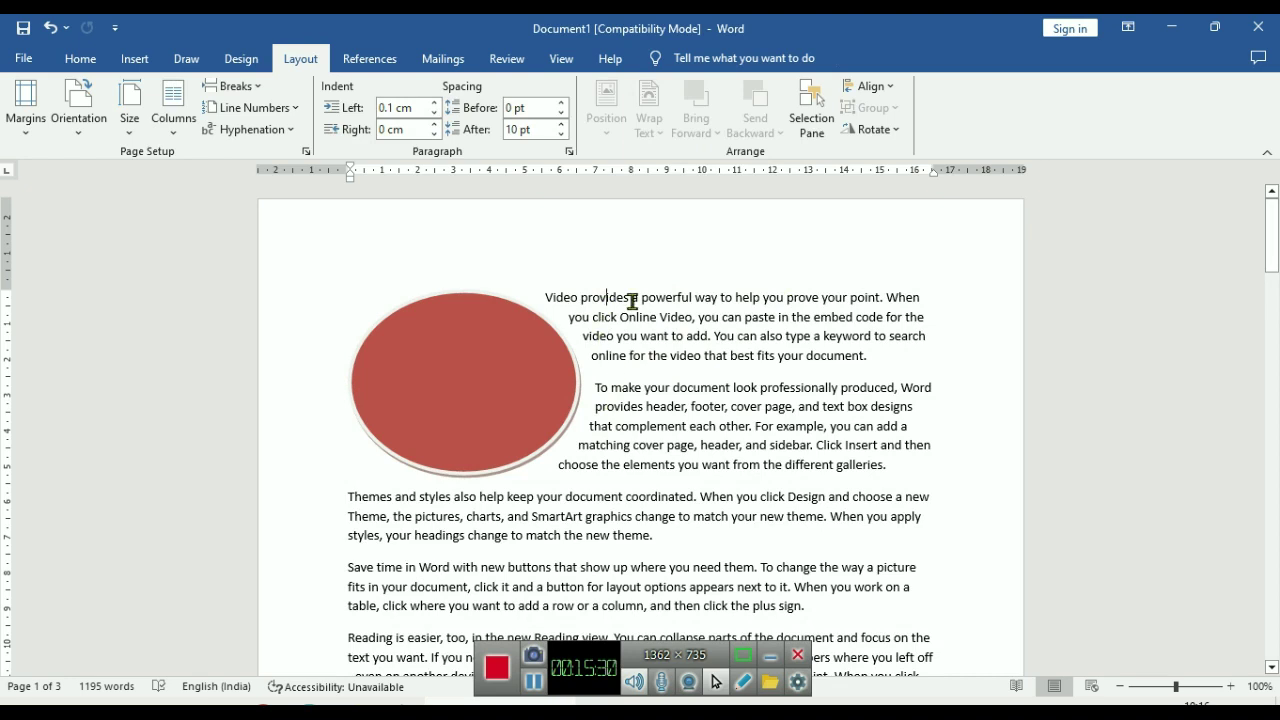
left_click(500, 437)
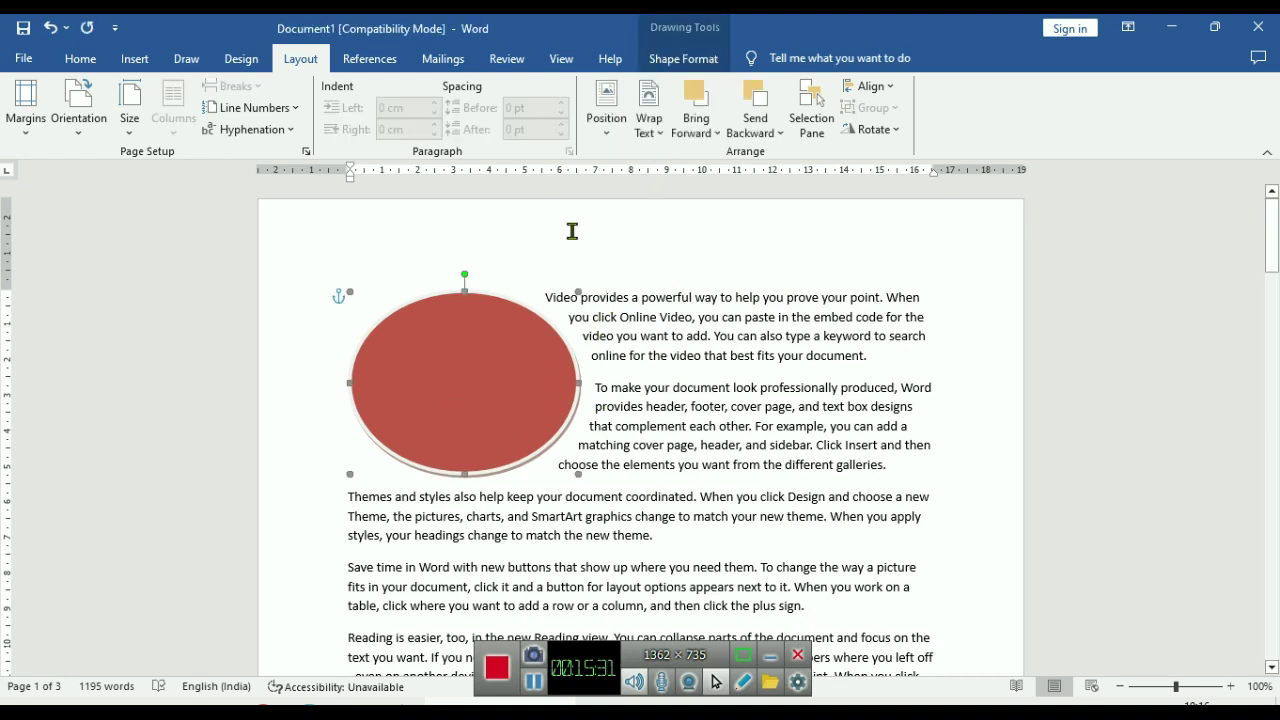
Set the red oval's wrapping to Behind Text, after briefly applying Square
left_click(649, 118)
left_click(697, 181)
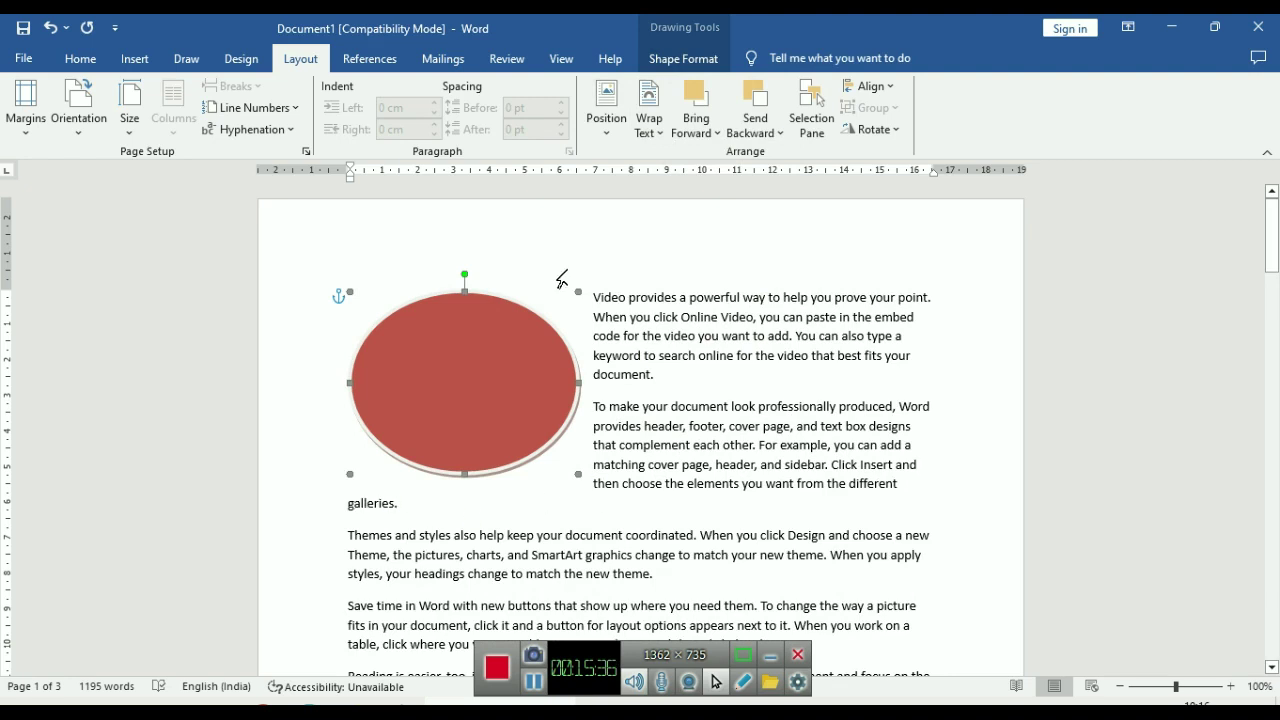
left_click(649, 112)
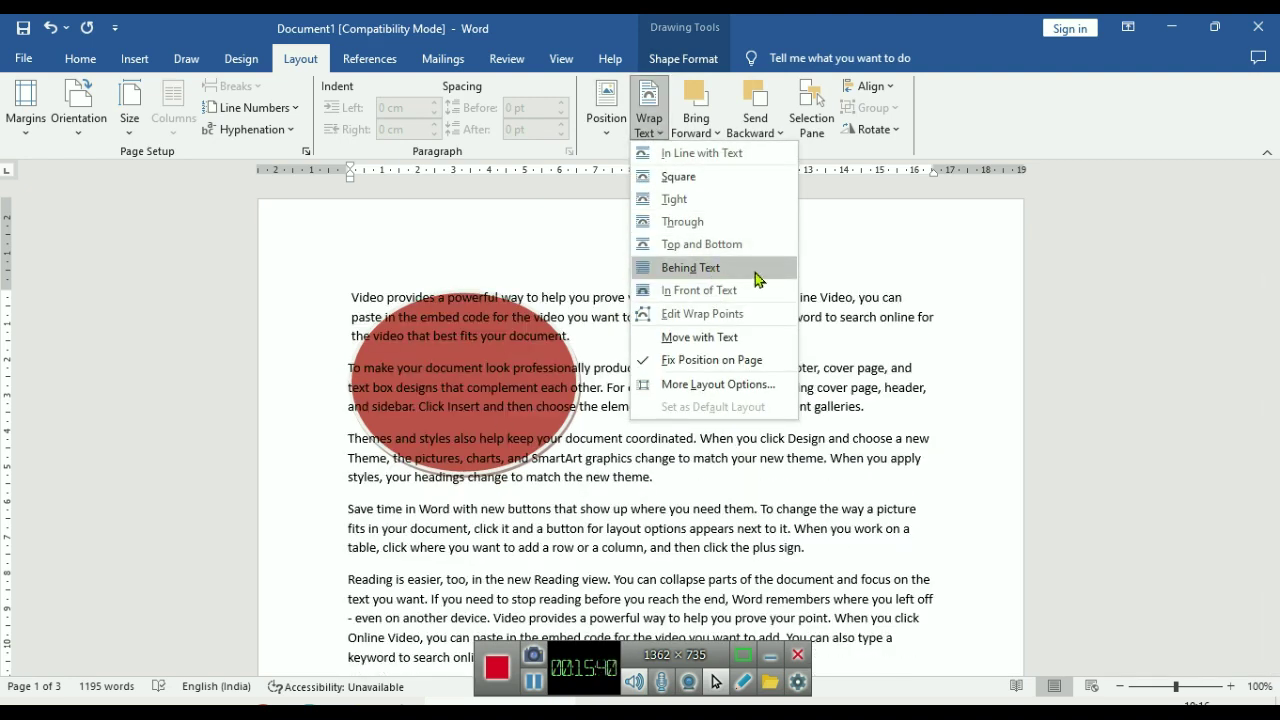
left_click(756, 268)
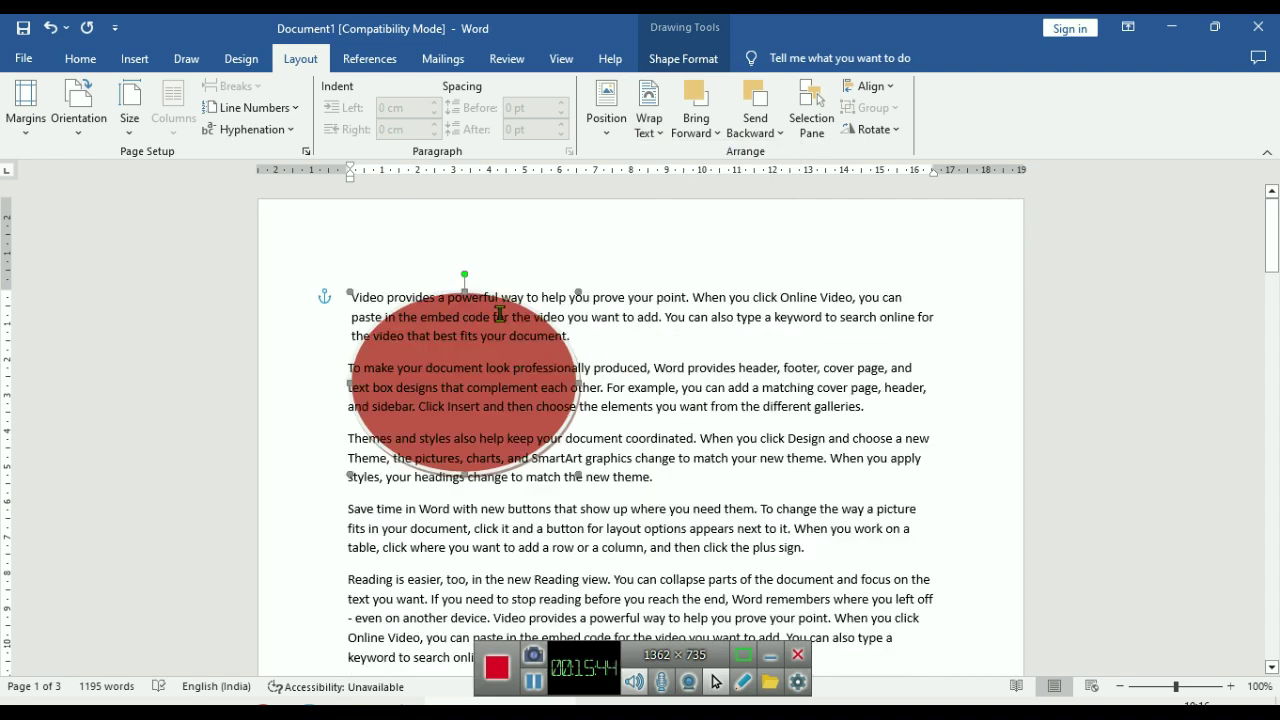
Select paragraph text and the word 'best' to check the layout, then paste back the smiley and triangle
left_click(456, 352)
left_click(443, 363)
left_click_drag(378, 315, 620, 440)
left_click(556, 506)
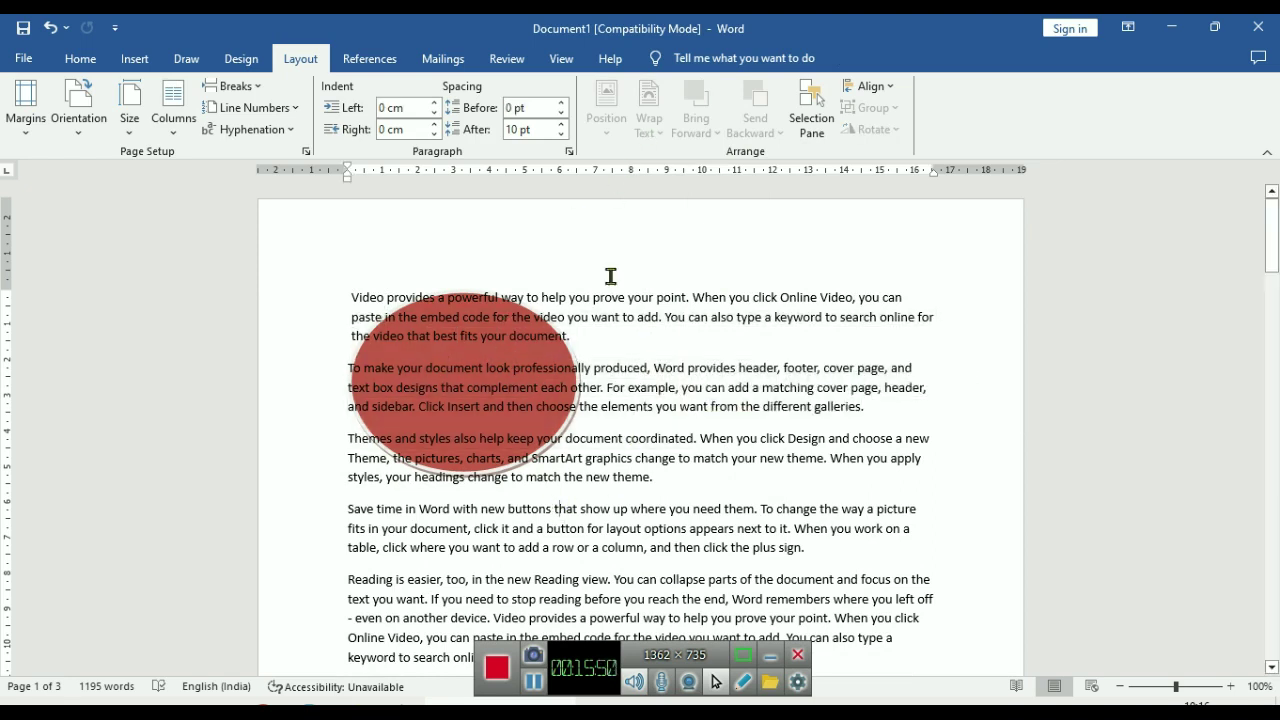
double_click(446, 336)
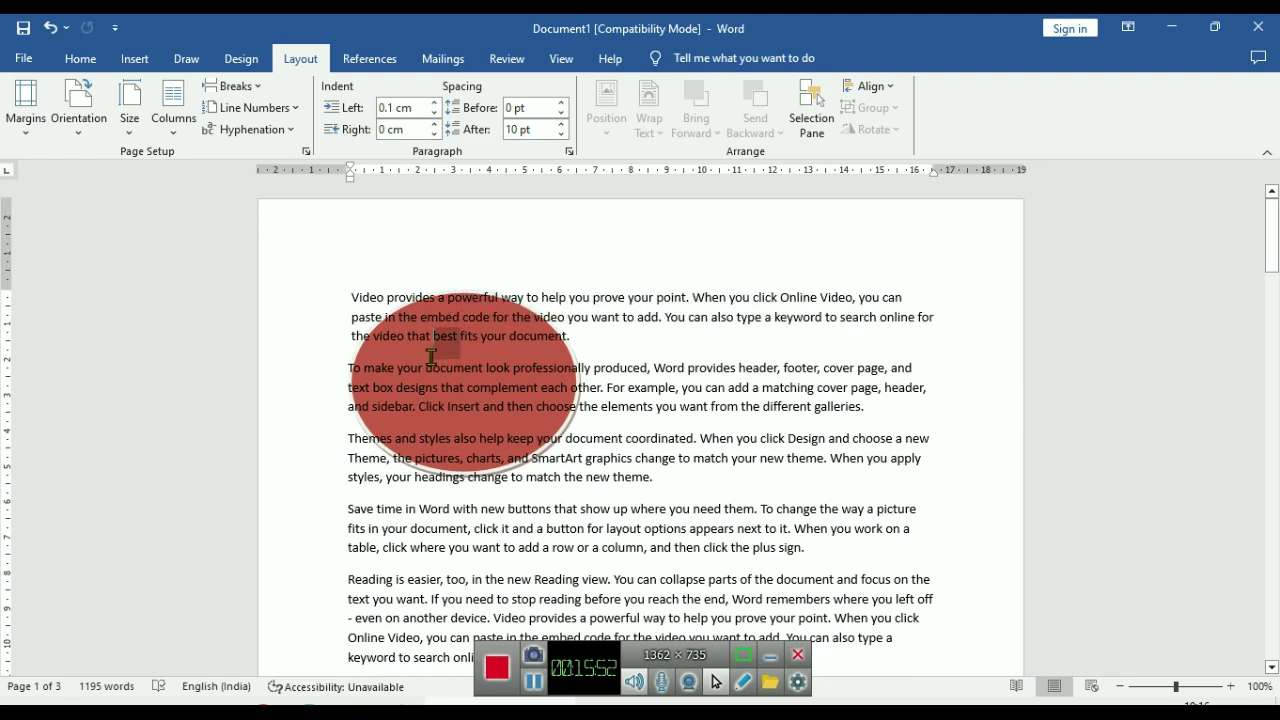
left_click(586, 396)
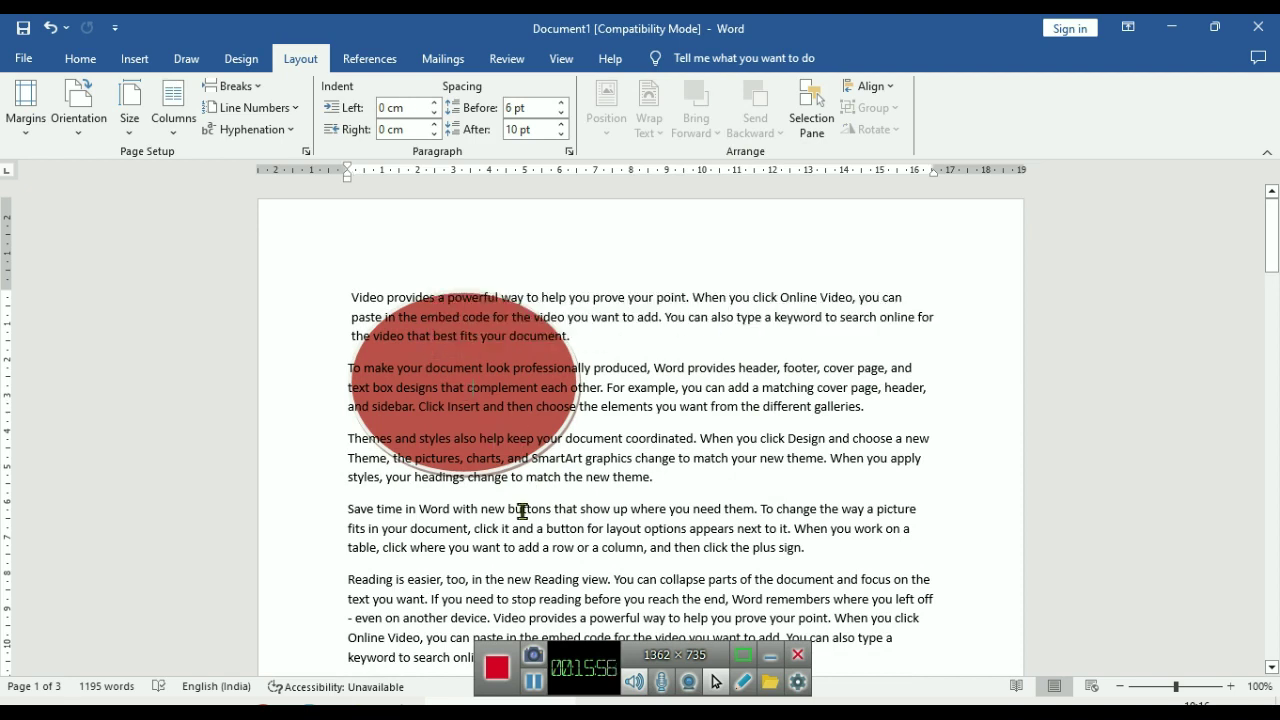
key("ctrl+v")
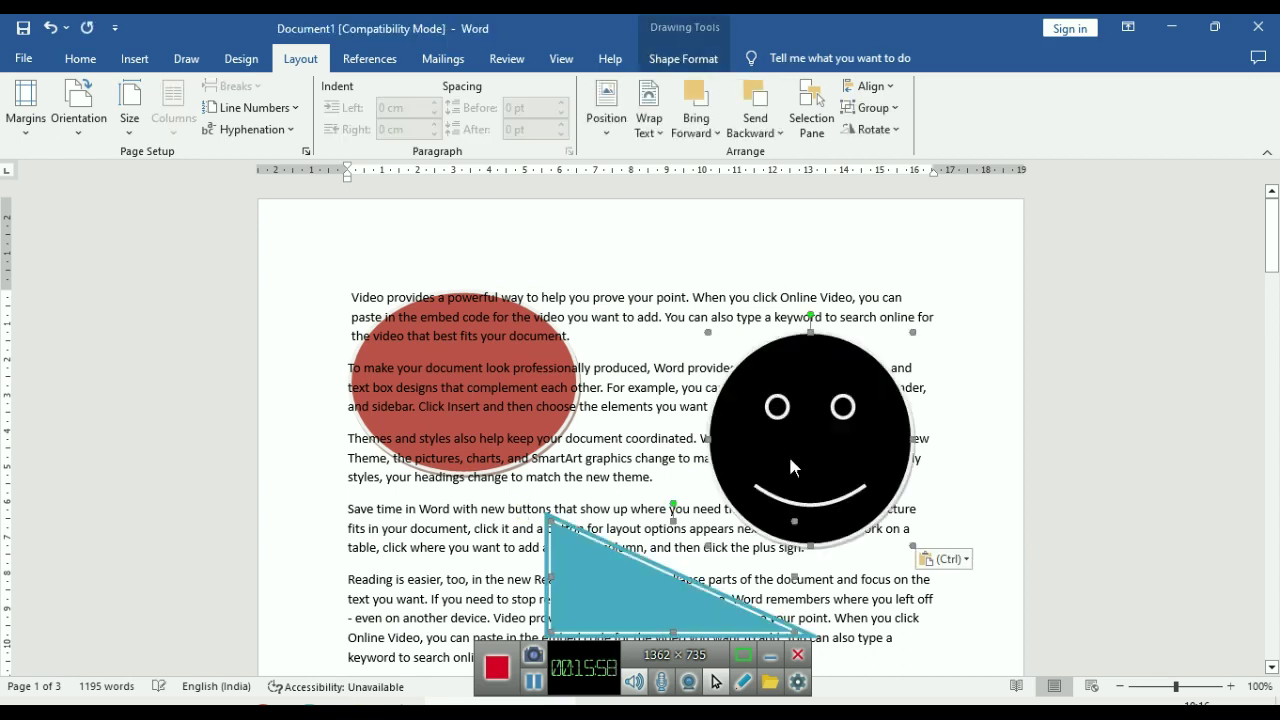
Insert a blank line after the first paragraph
left_click(450, 375)
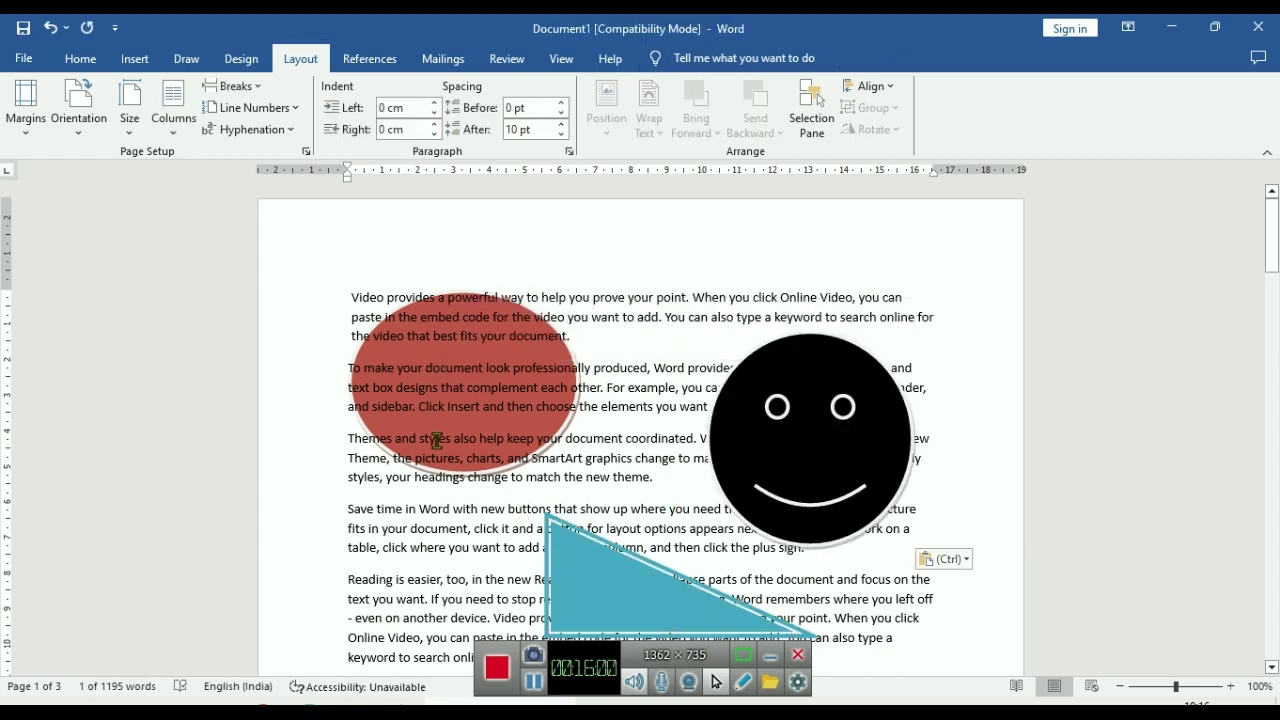
left_click(357, 338)
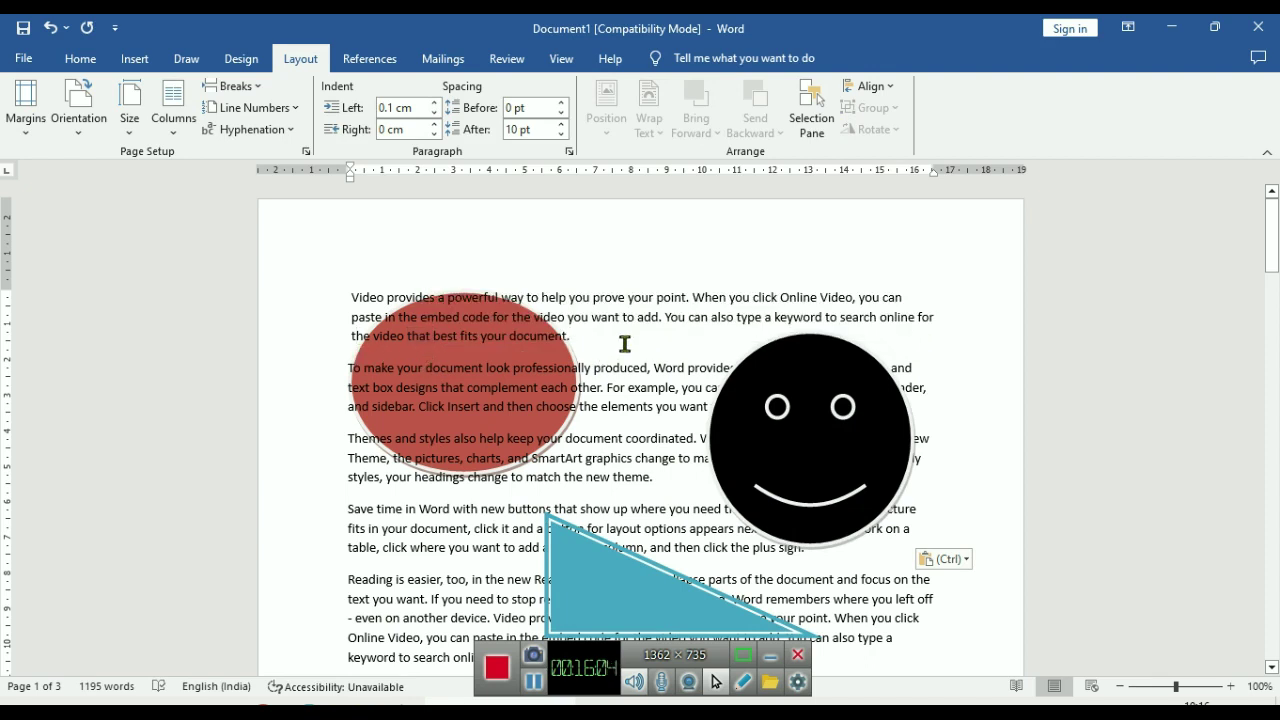
key("Return")
key("Return")
key("Return")
key("Return")
key("Return")
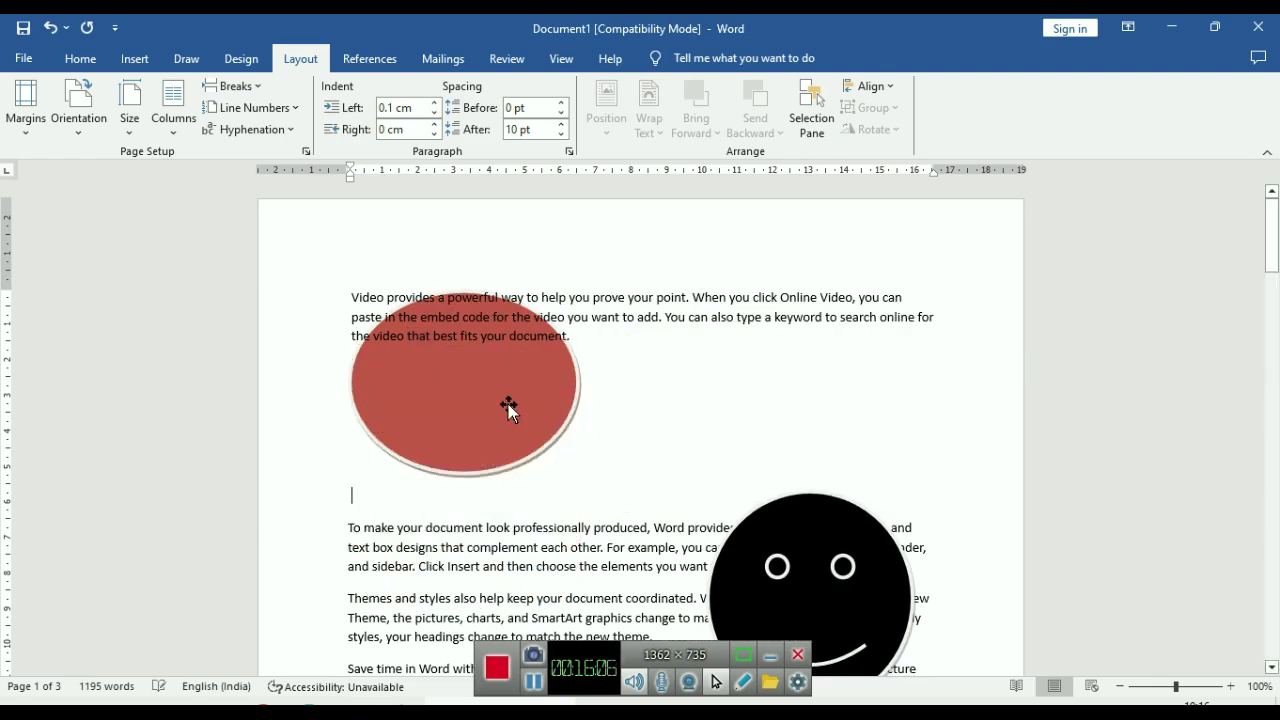
Set the red ellipse to In Line with Text wrapping, then undo it
left_click(502, 408)
left_click(649, 112)
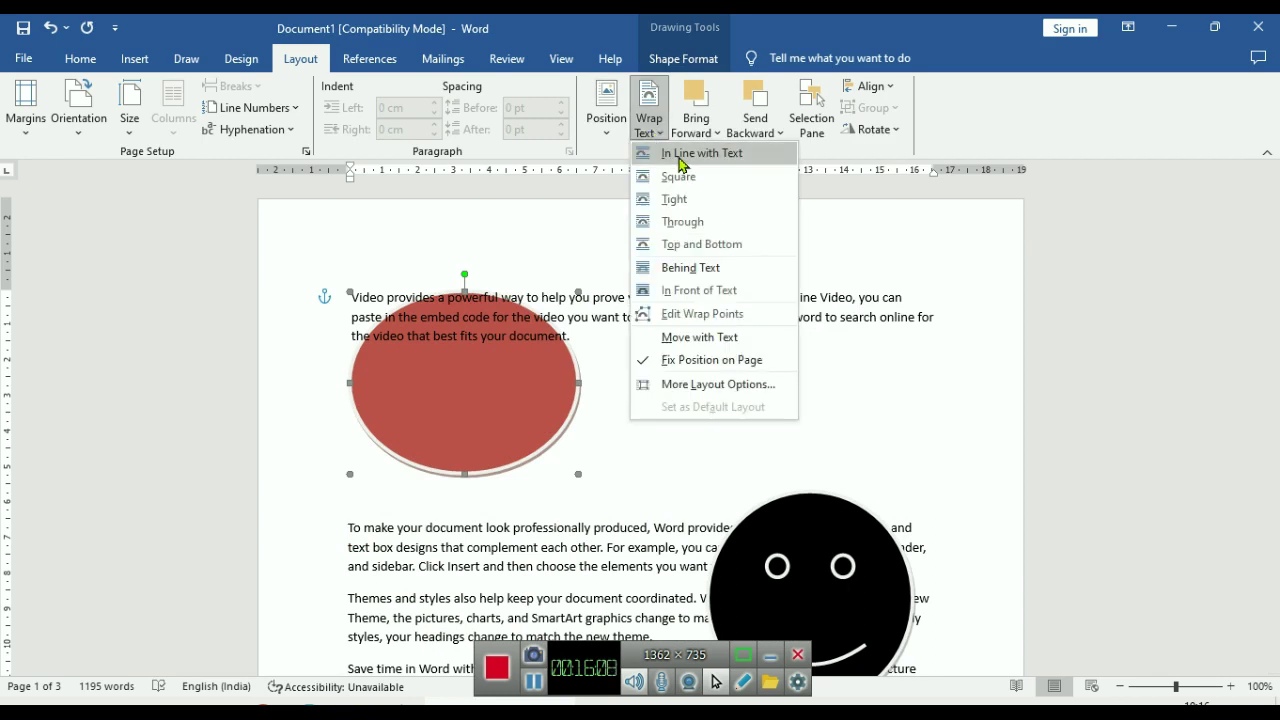
left_click(707, 156)
left_click(563, 466)
left_click(514, 391)
scroll(610, 475, "down", 3)
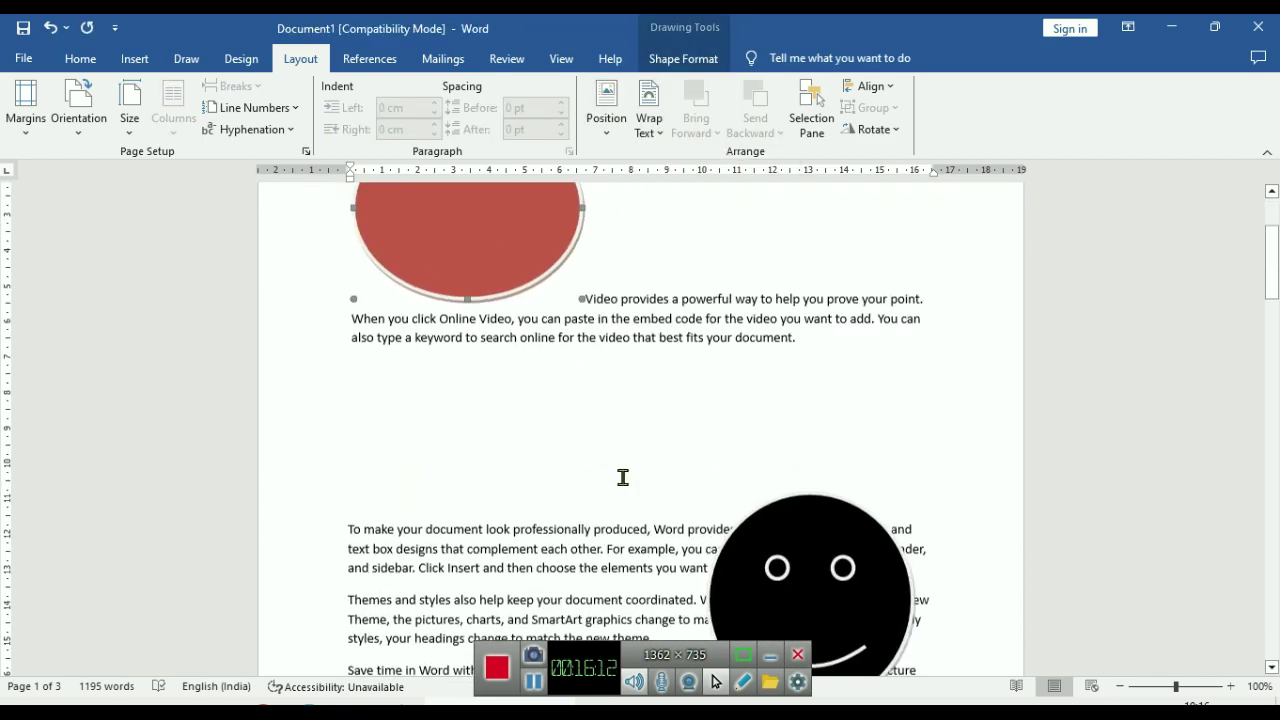
key("ctrl+z")
key("ctrl+z")
key("ctrl+z")
key("ctrl+z")
key("ctrl+z")
key("ctrl+z")
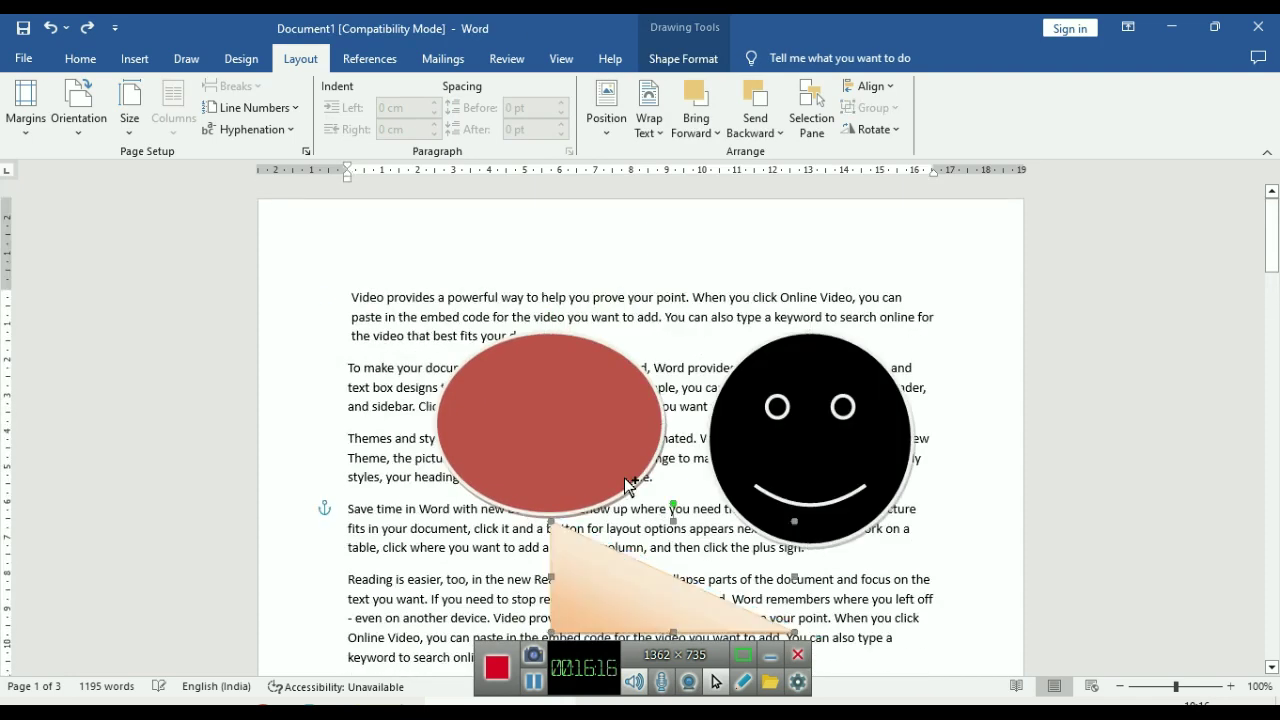
scroll(630, 477, "down", 2)
Drag the black smiley face left so it overlaps the red ellipse
left_click(757, 315)
scroll(643, 441, "up", 2)
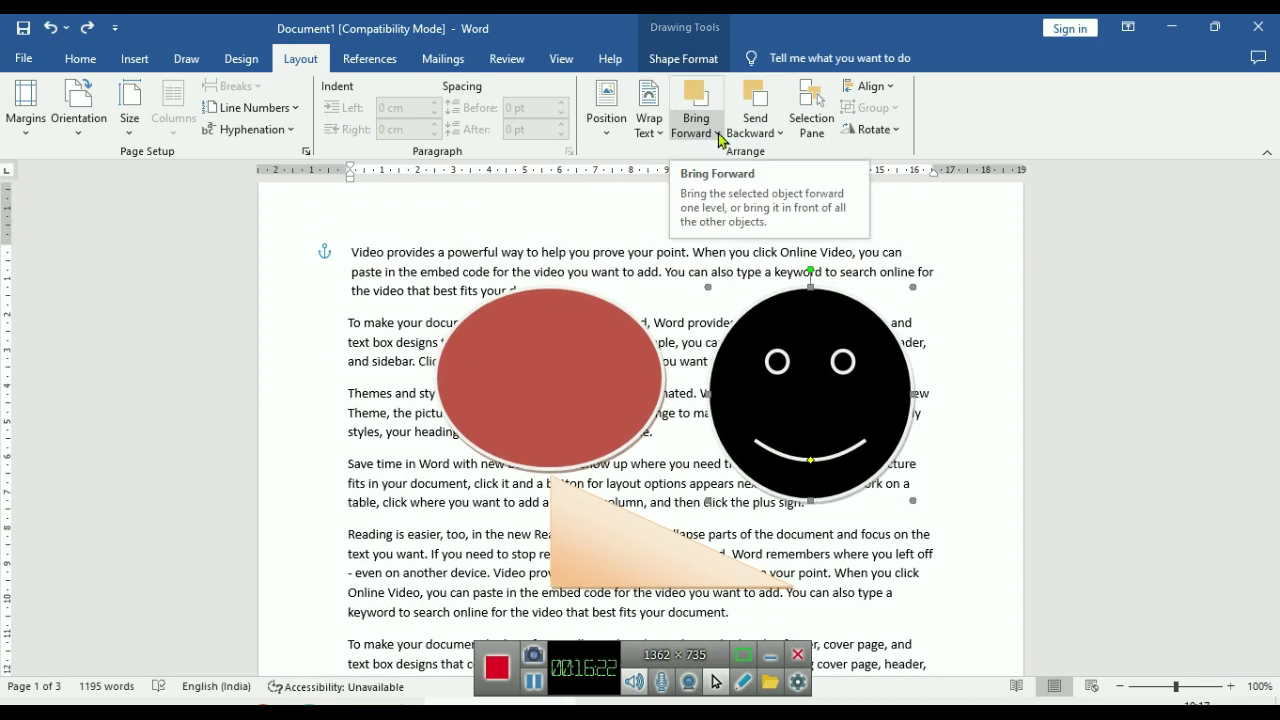
left_click(705, 140)
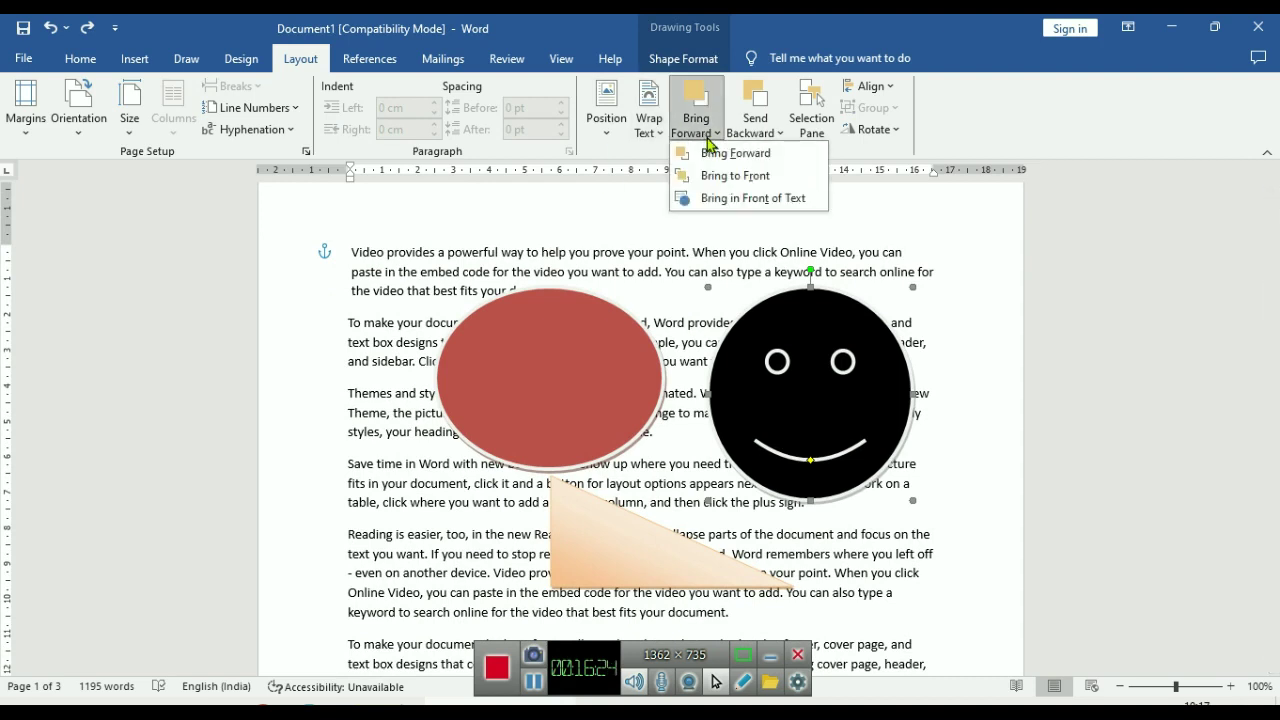
left_click(624, 534)
mouse_move(761, 413)
left_mouse_down()
mouse_move(529, 396)
mouse_move(540, 396)
left_mouse_up()
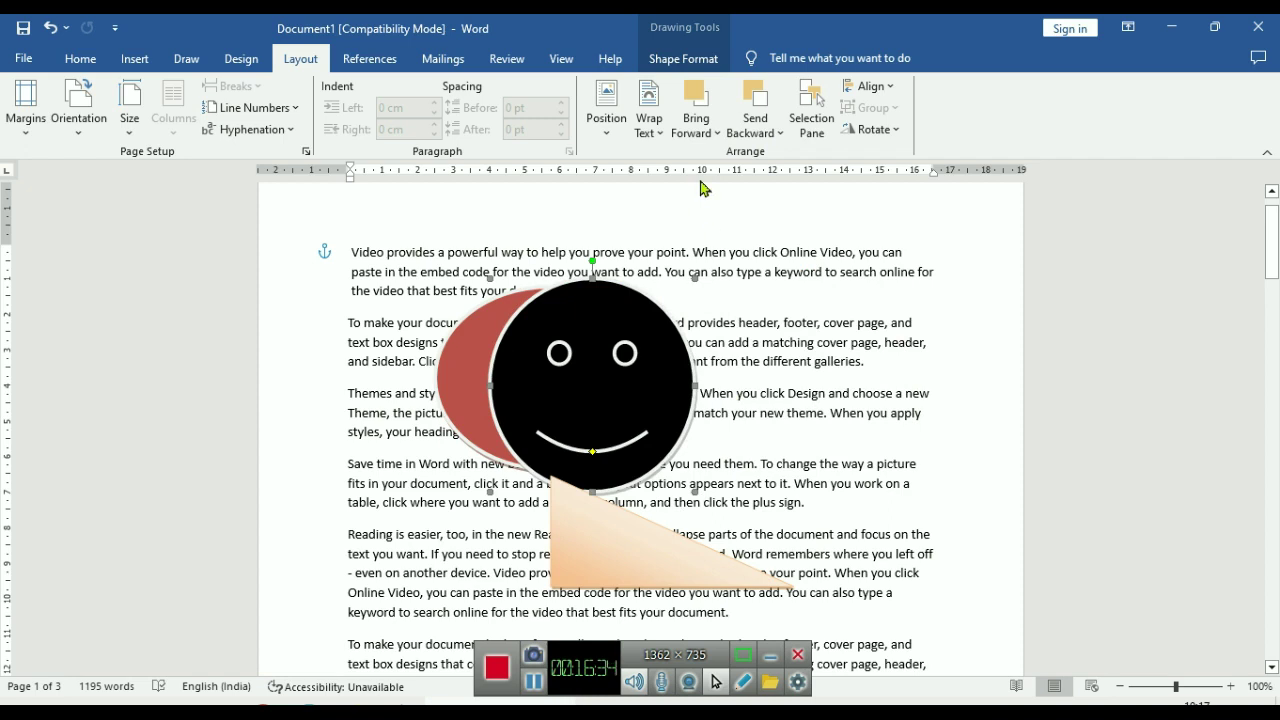
Bring the red ellipse in front of the smiley, then send it back behind
left_click(459, 373)
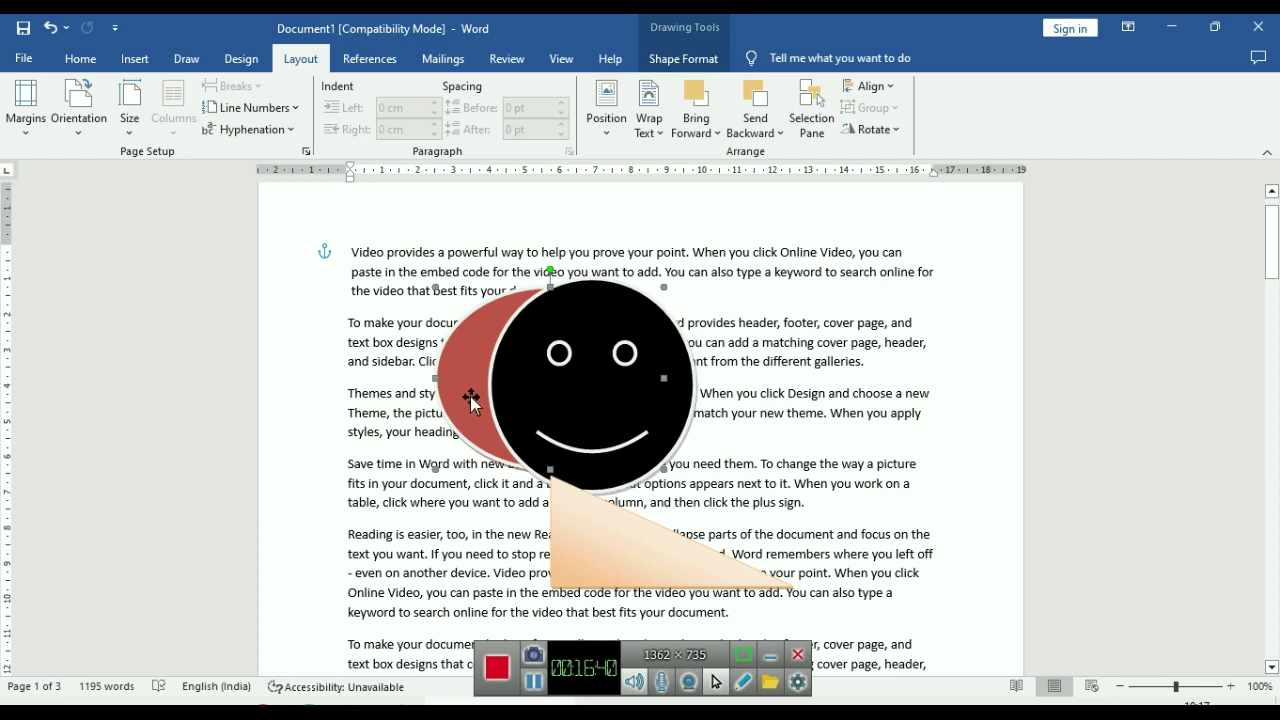
left_click(694, 102)
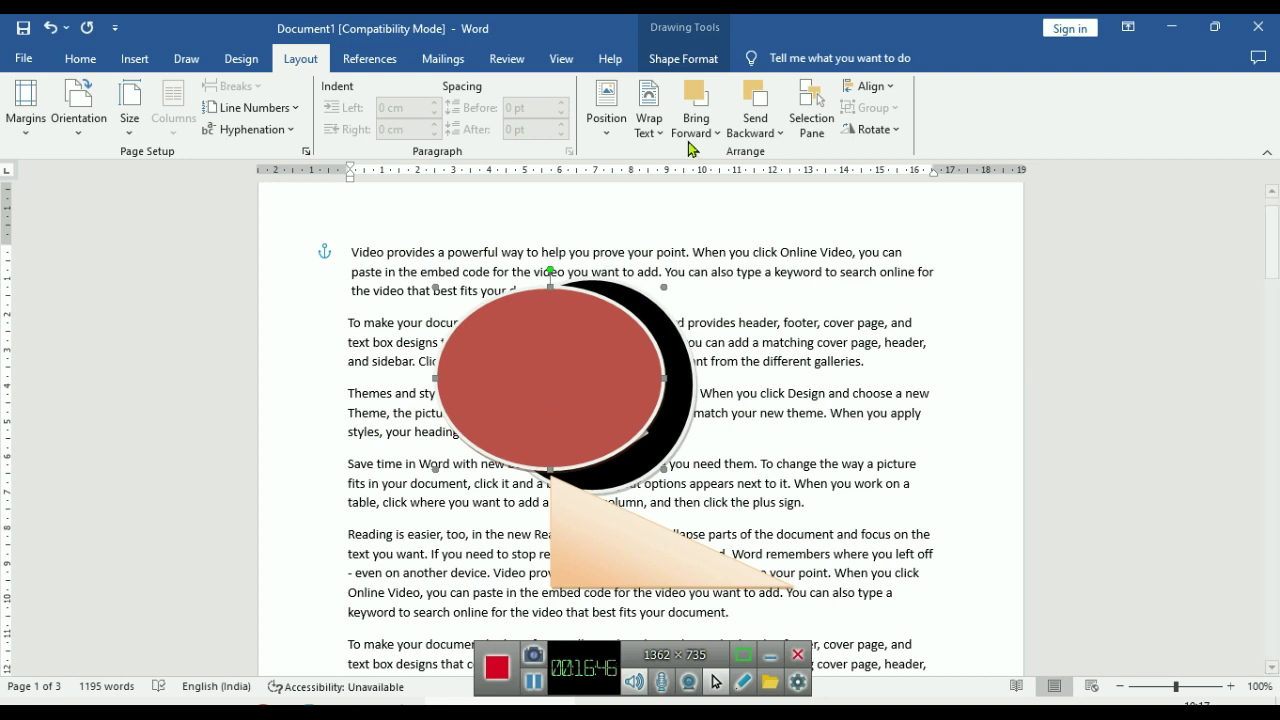
left_click(756, 100)
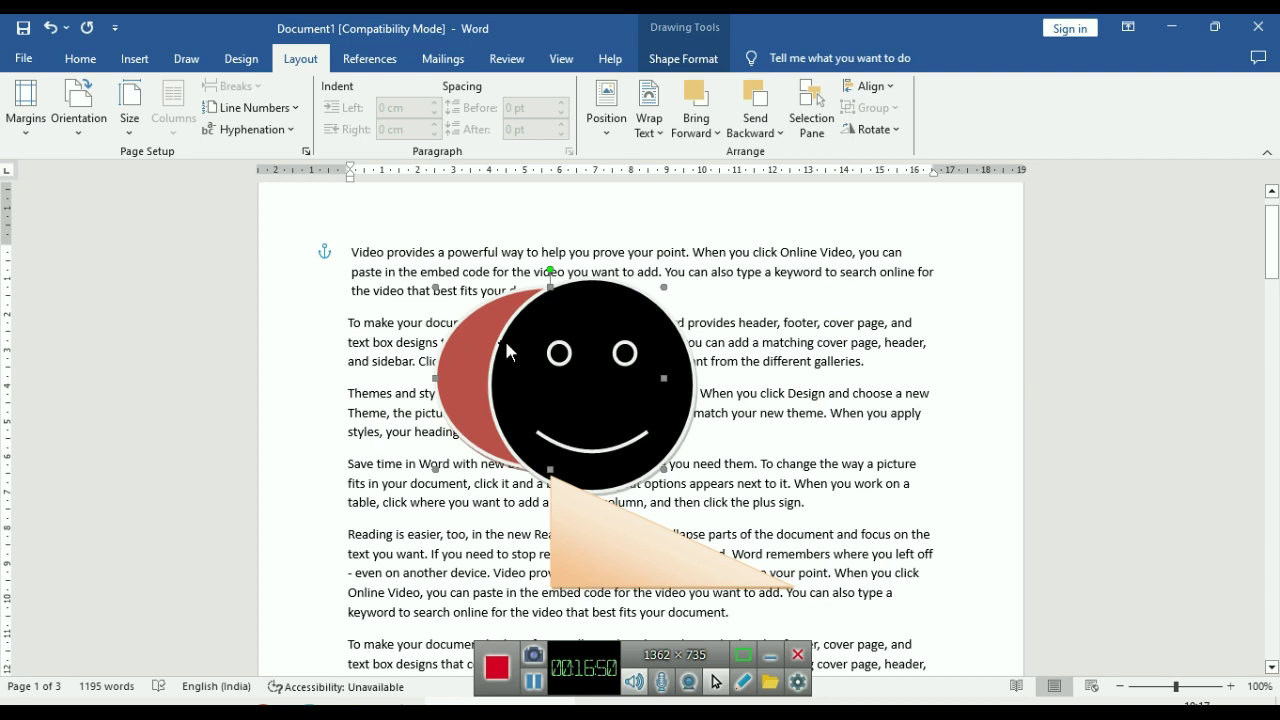
left_click(717, 134)
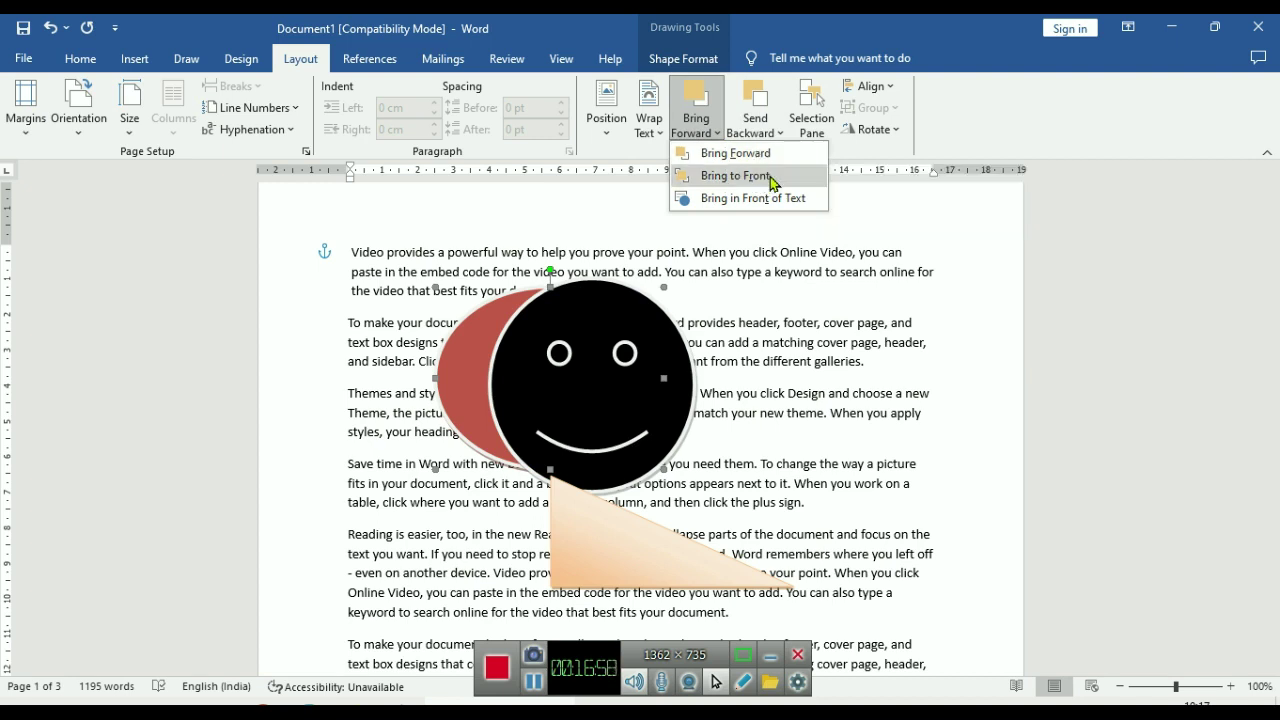
left_click(771, 177)
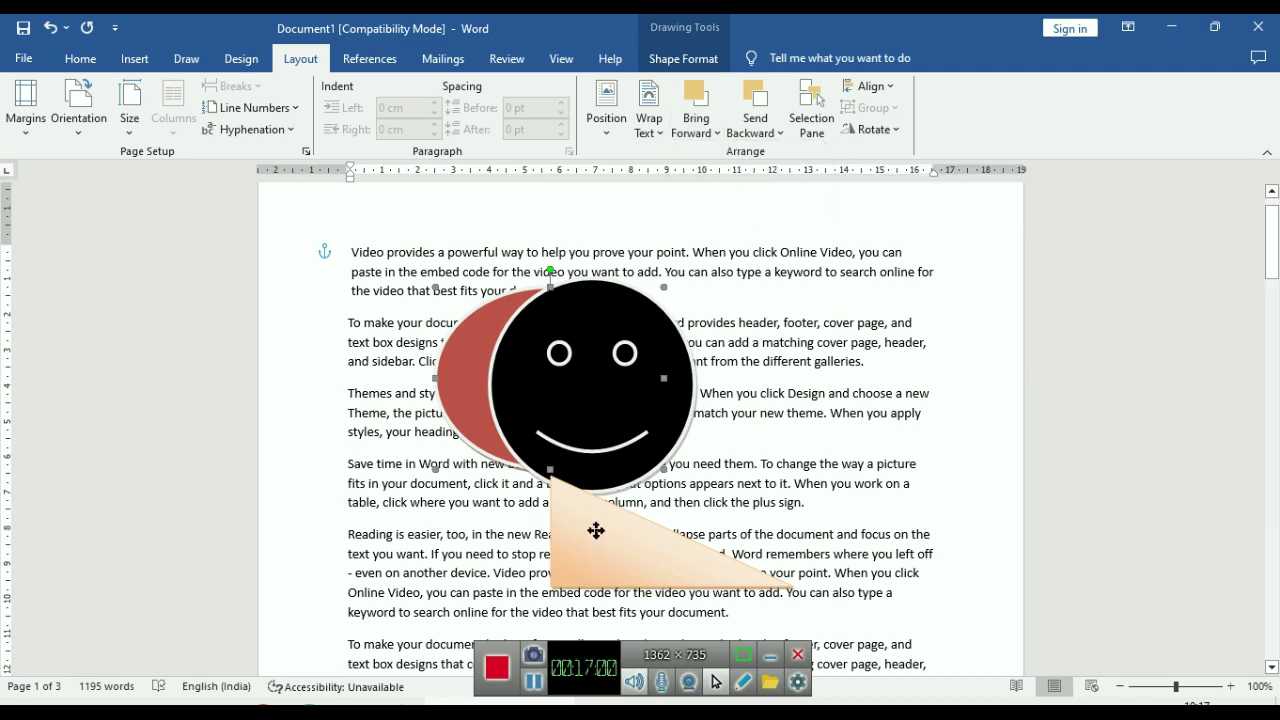
Move the triangle up over the smiley's lower half and test Bring Forward and Send Backward on the ellipse
left_click_drag(596, 531, 594, 424)
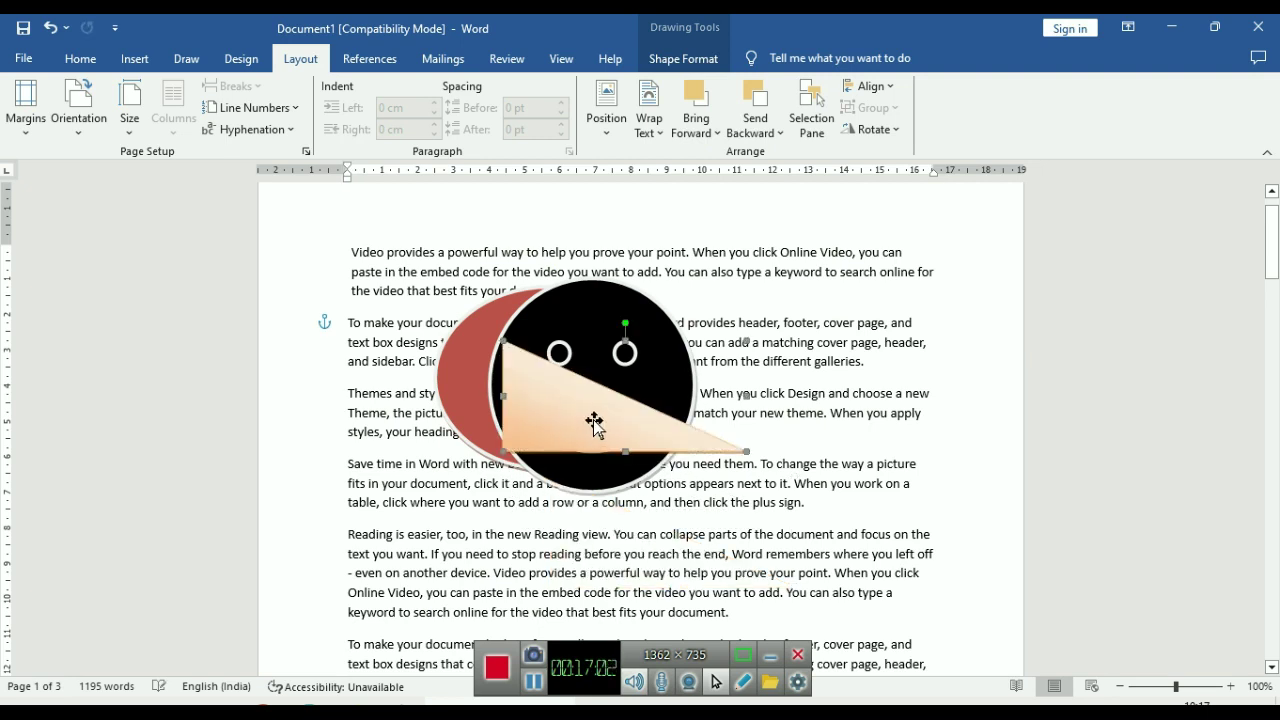
left_click(476, 371)
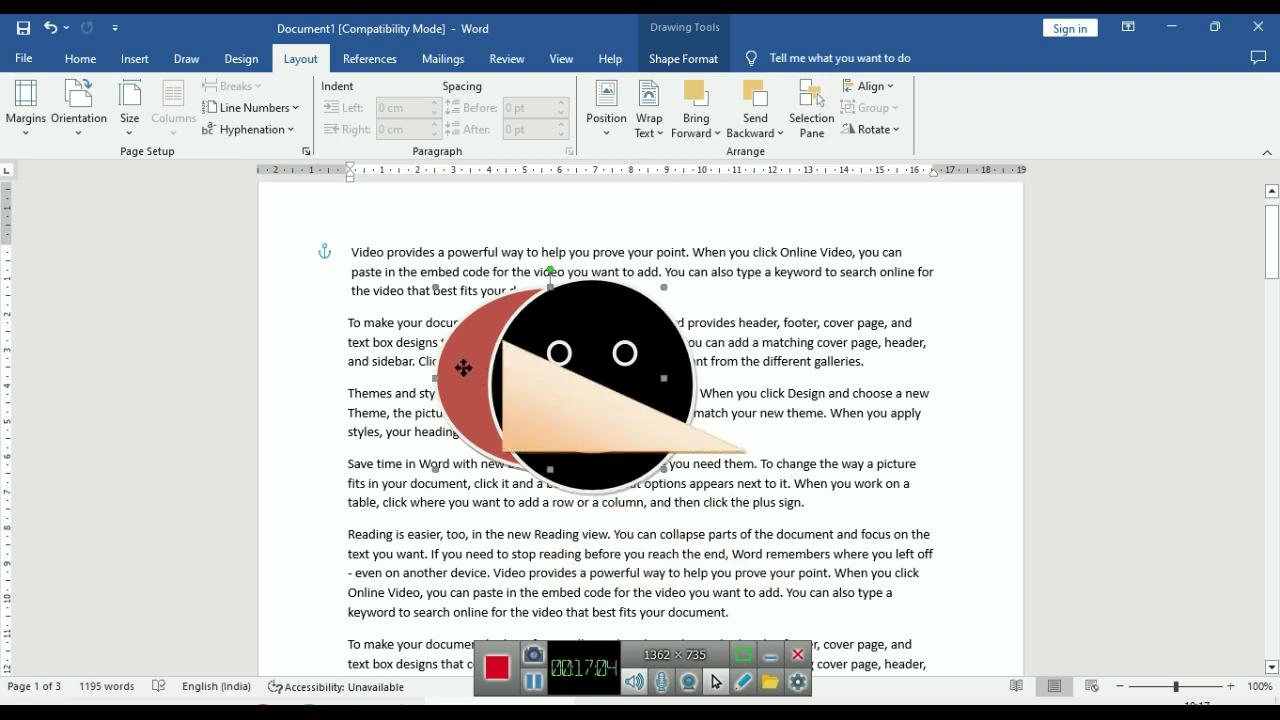
double_click(463, 368)
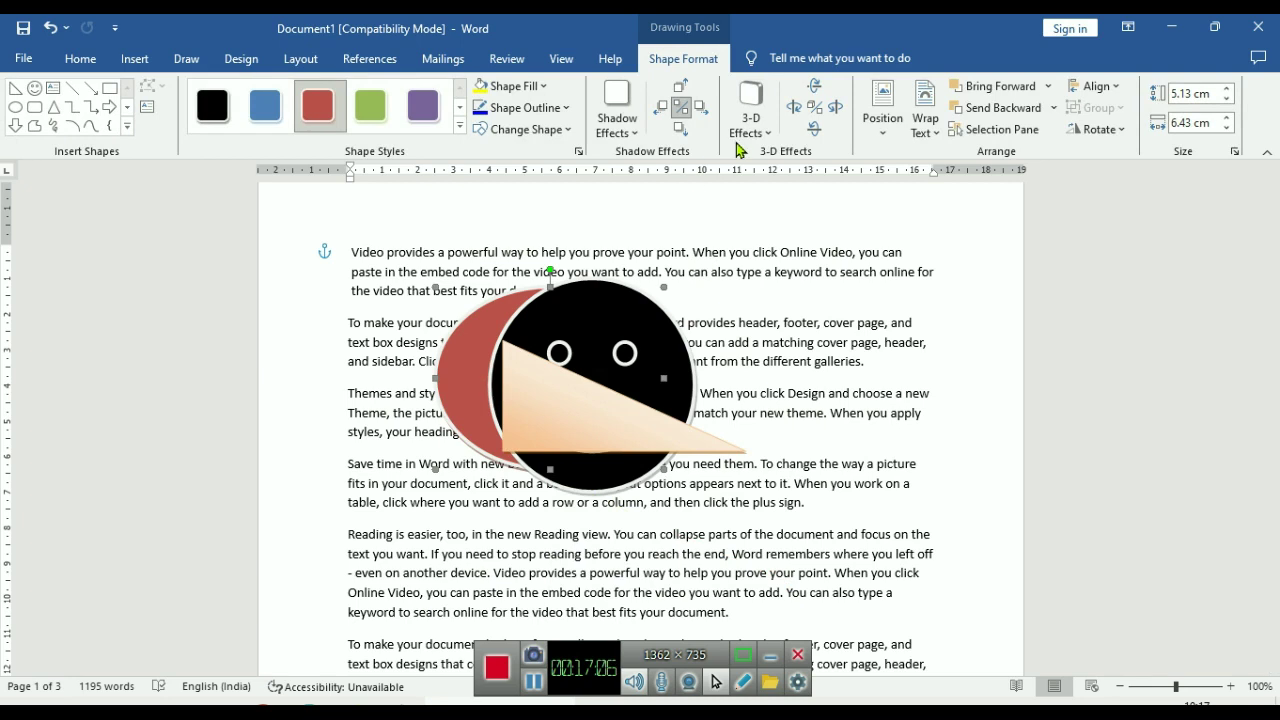
left_click(300, 58)
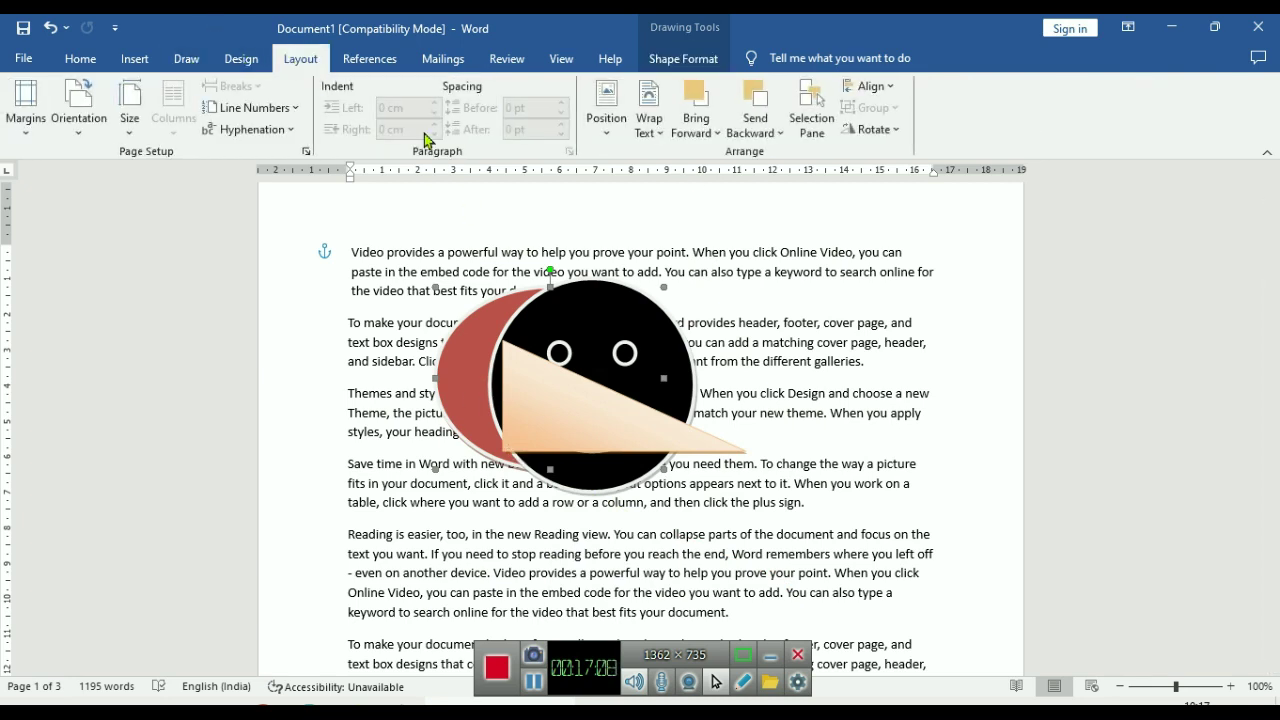
left_click(697, 126)
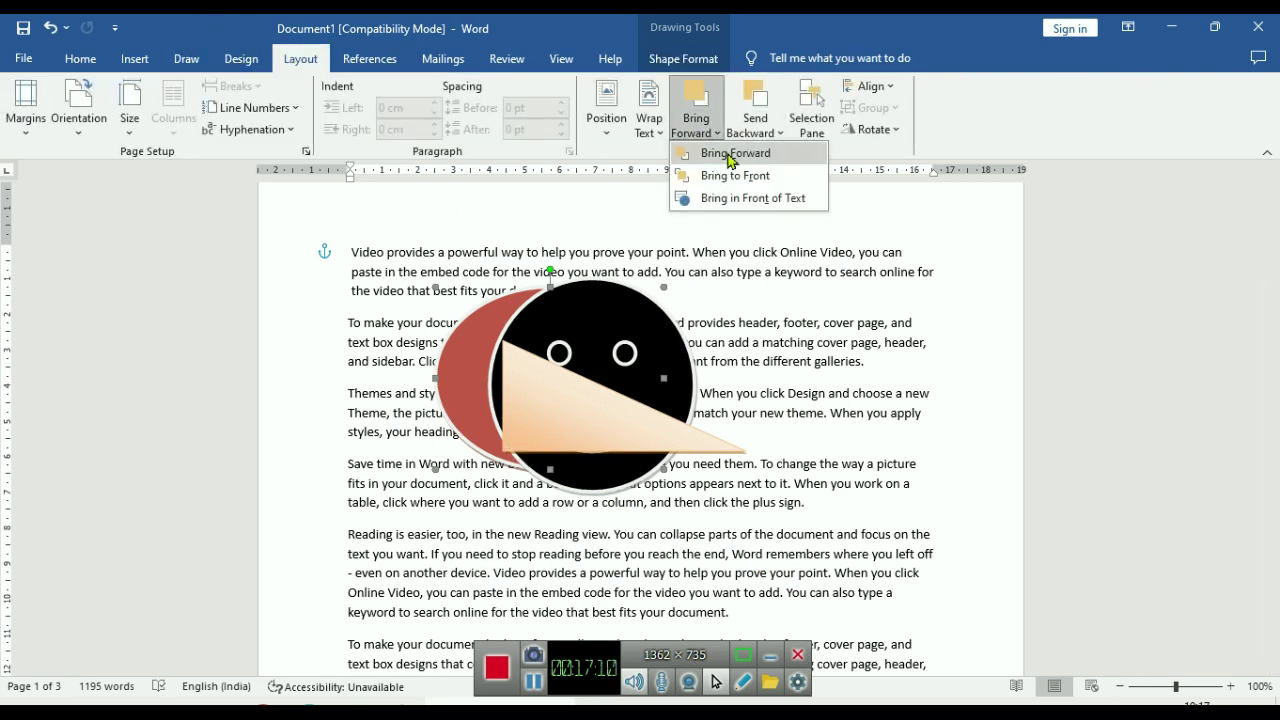
left_click(729, 156)
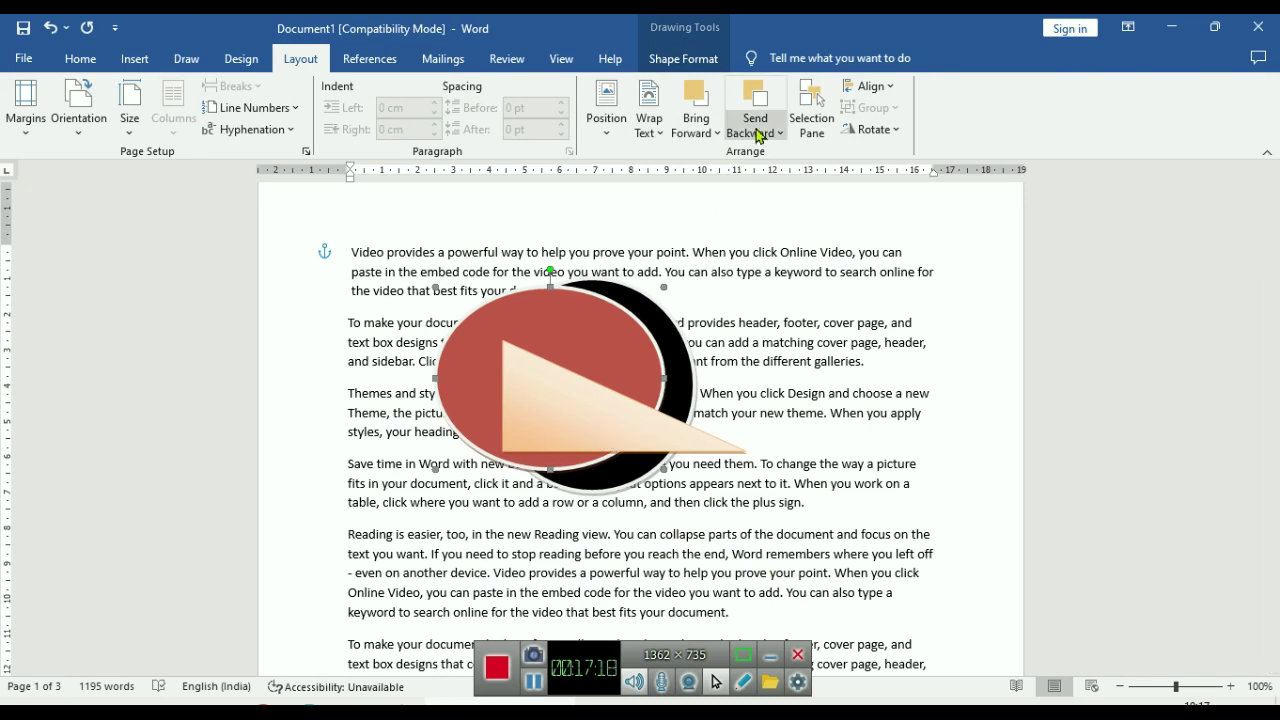
left_click(755, 119)
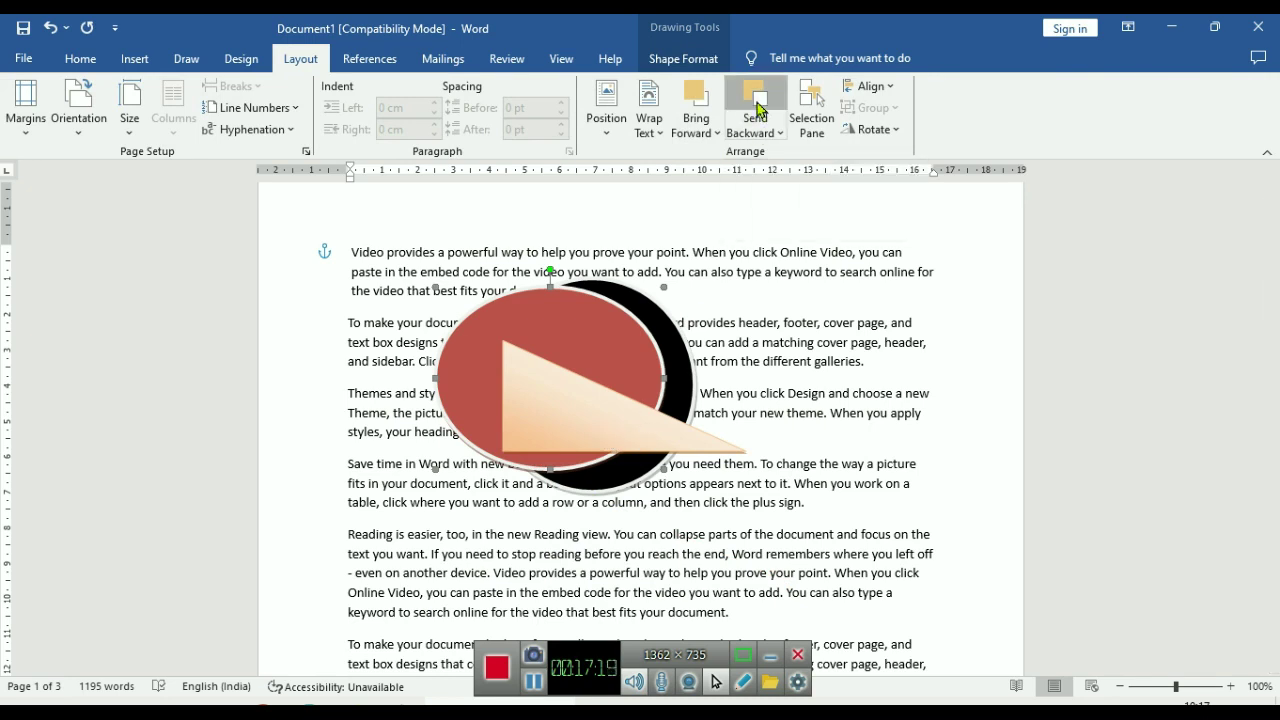
Cycle the ellipse through Bring to Front and Send Backward, leaving it behind the smiley and triangle
left_click(698, 128)
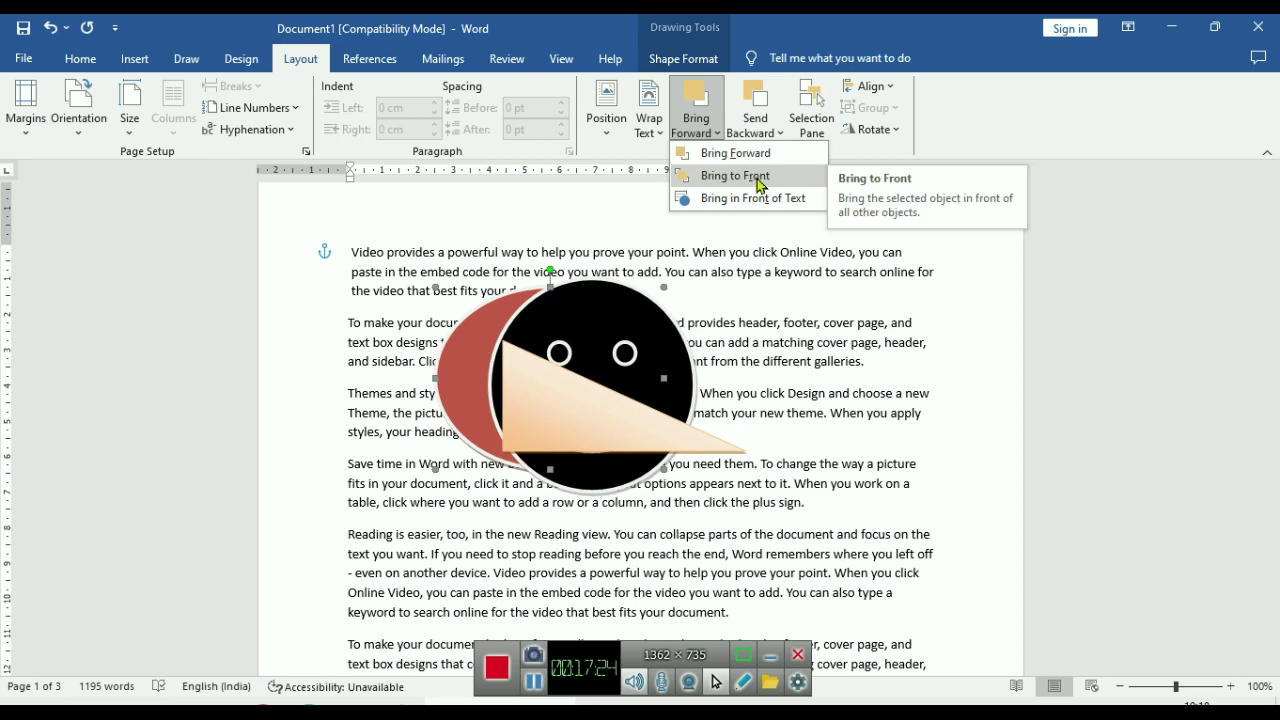
left_click(735, 176)
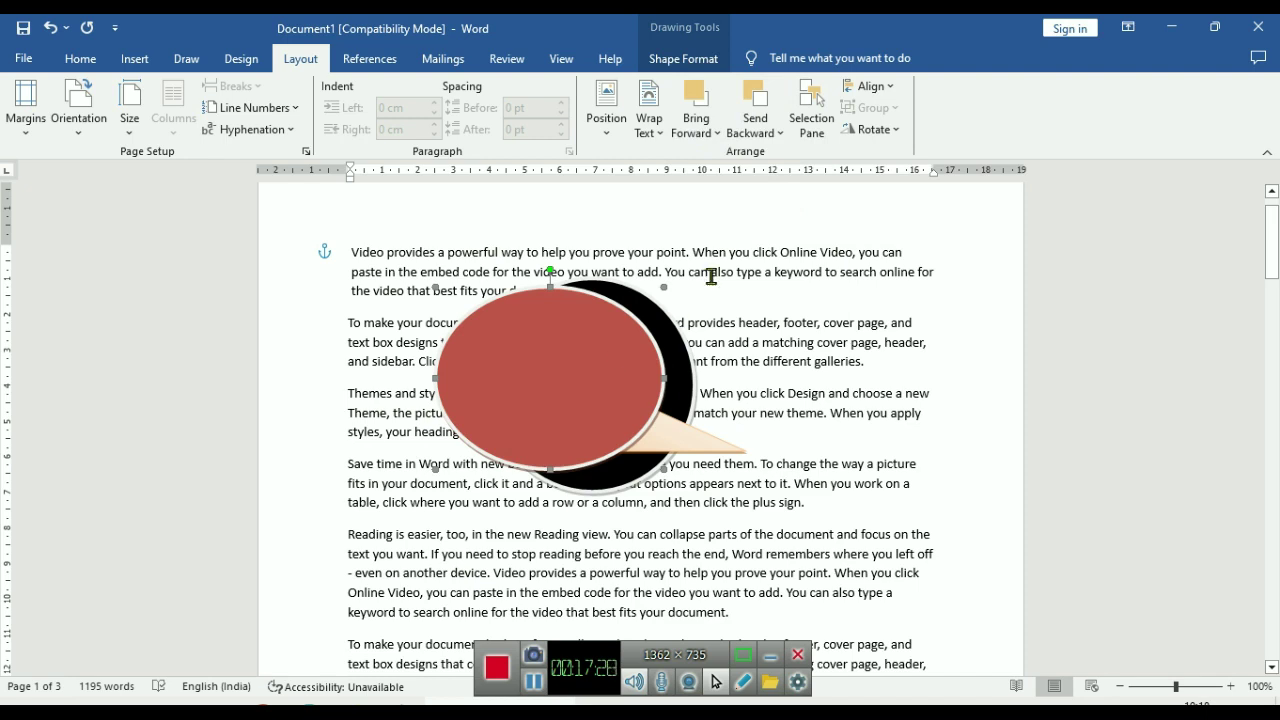
left_click(756, 105)
left_click(757, 107)
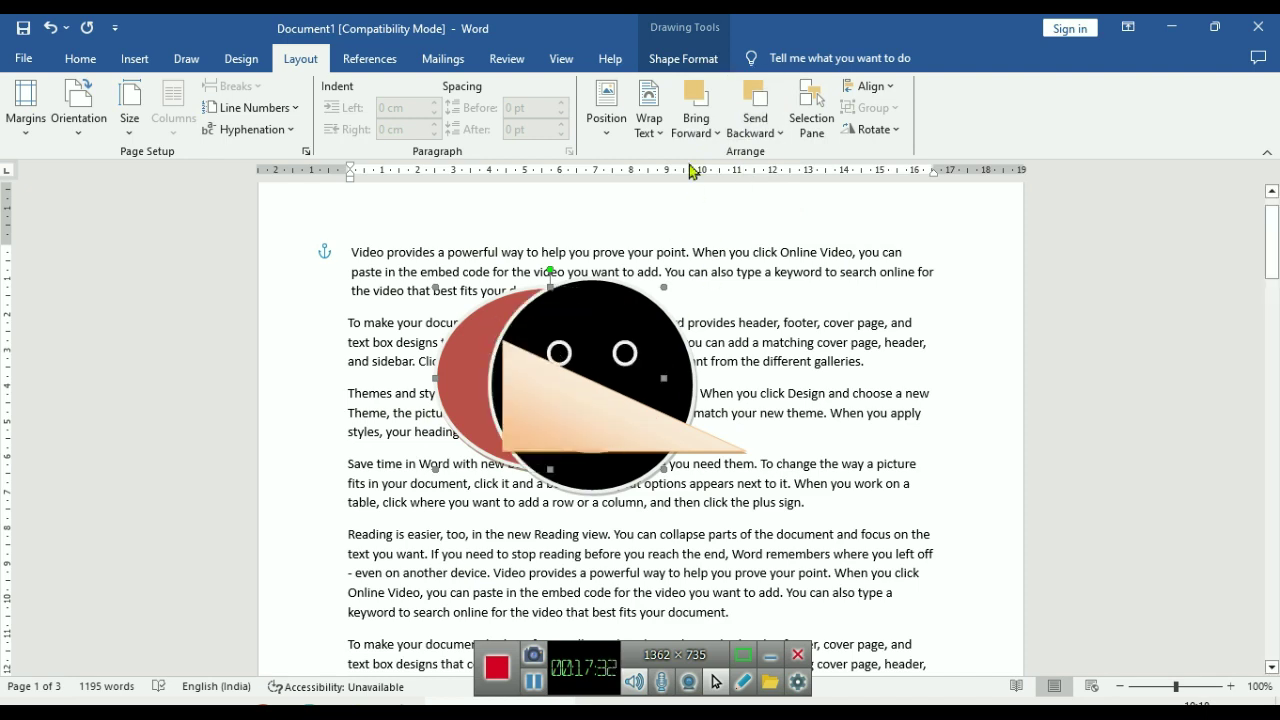
left_click(700, 133)
left_click(697, 114)
left_click(697, 114)
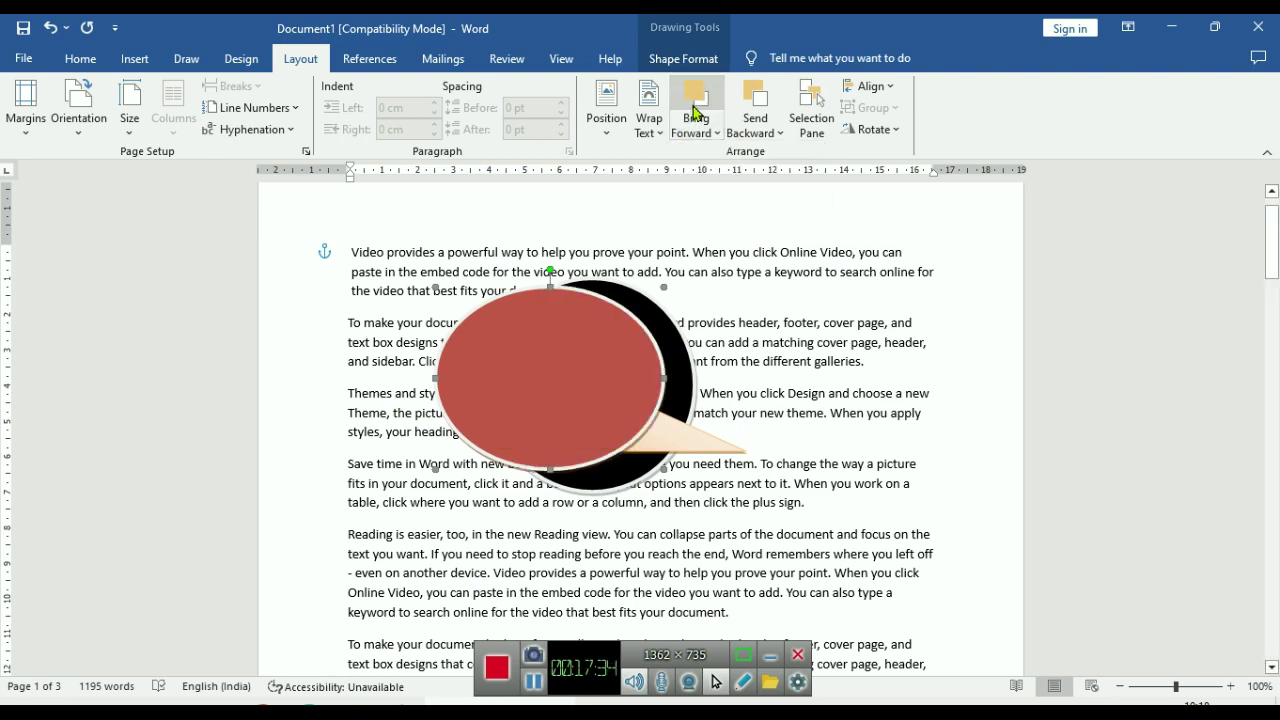
left_click(742, 108)
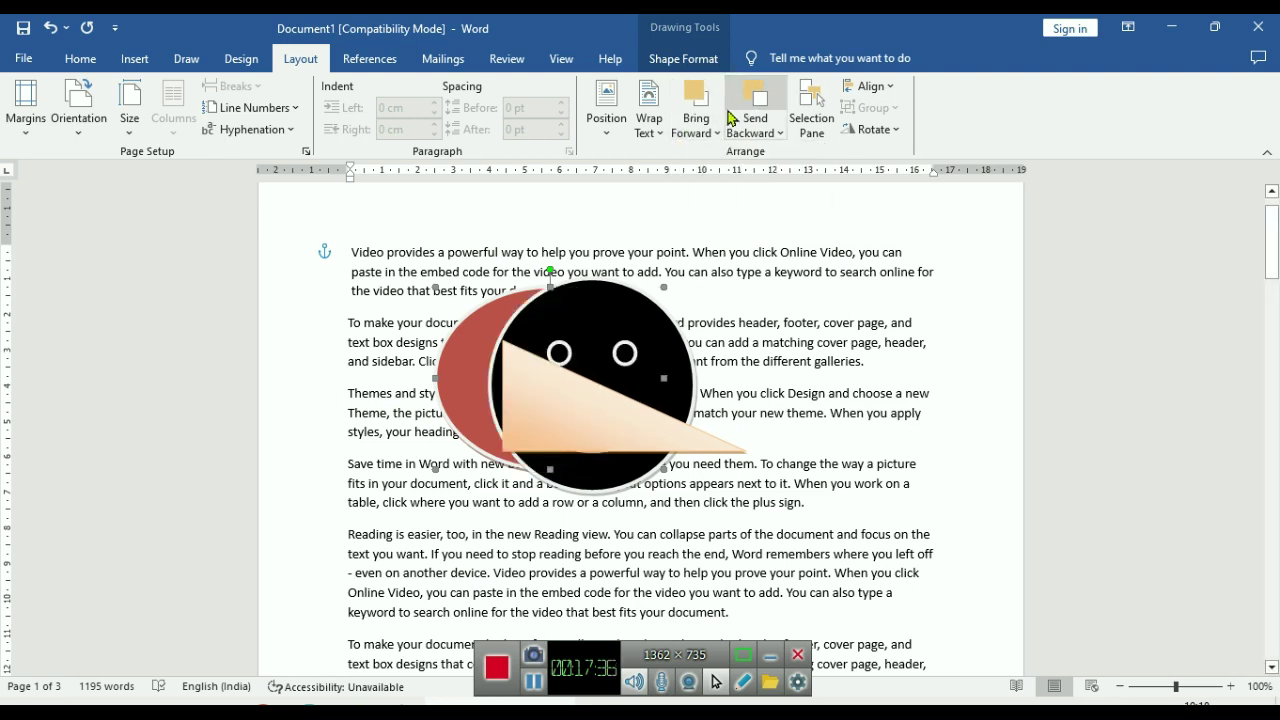
left_click(710, 133)
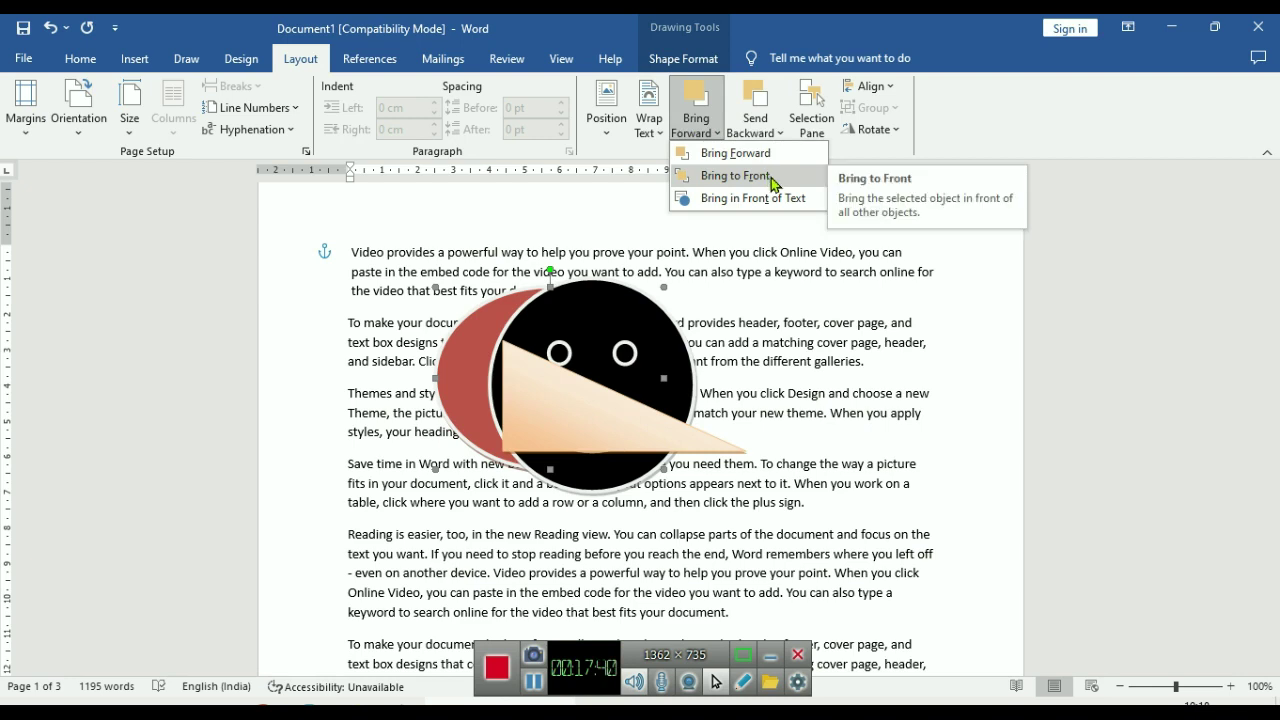
left_click(714, 130)
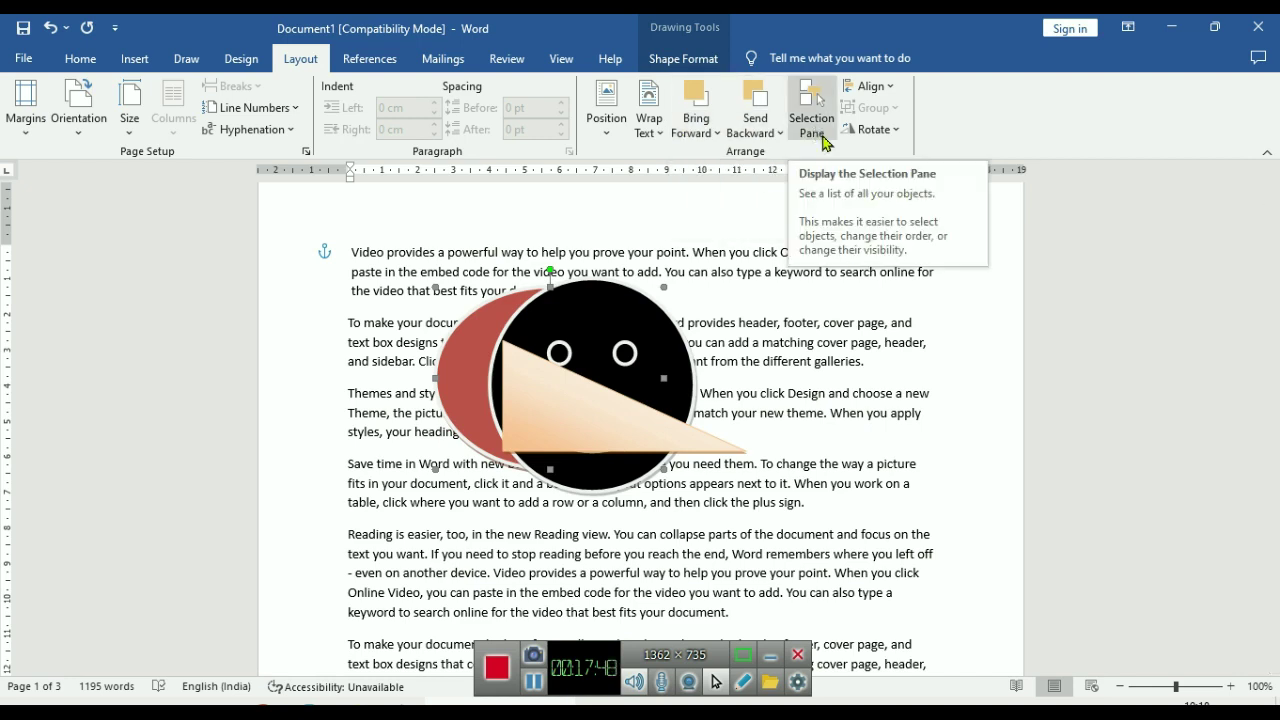
In the Selection Pane, select all three shapes, then narrow the selection to the red oval
left_click(818, 134)
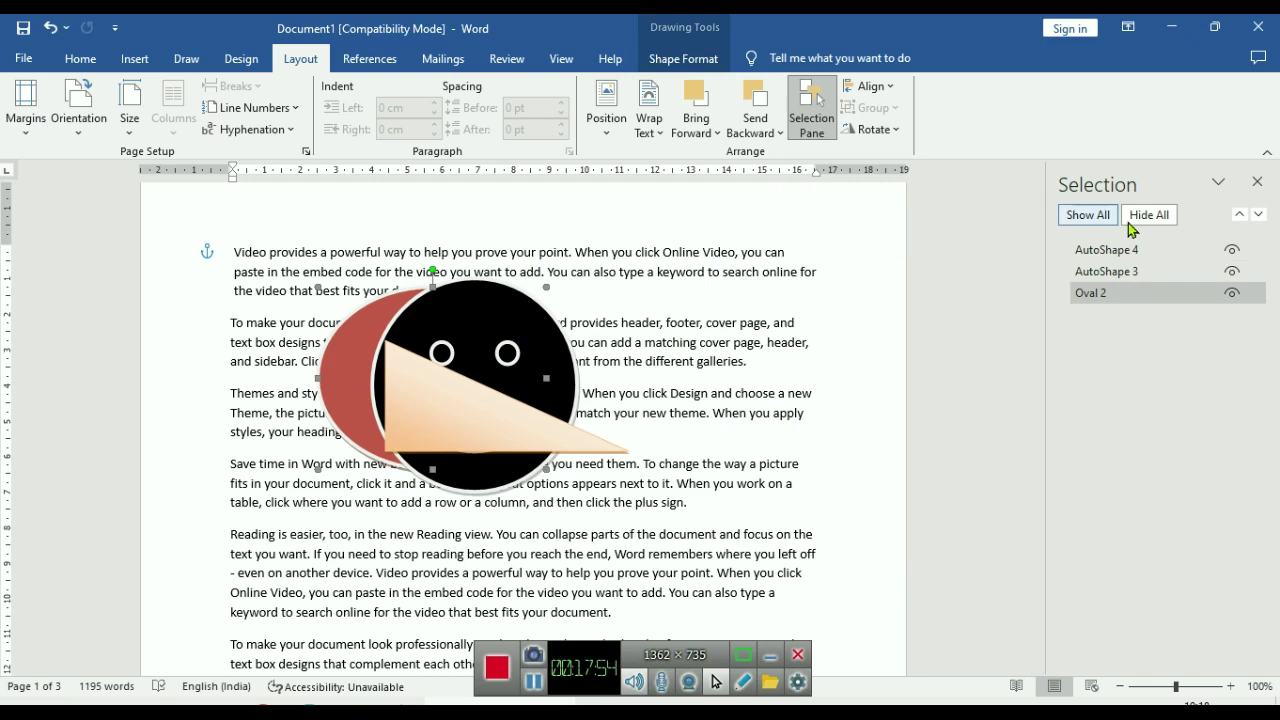
left_click(1200, 249, "shift")
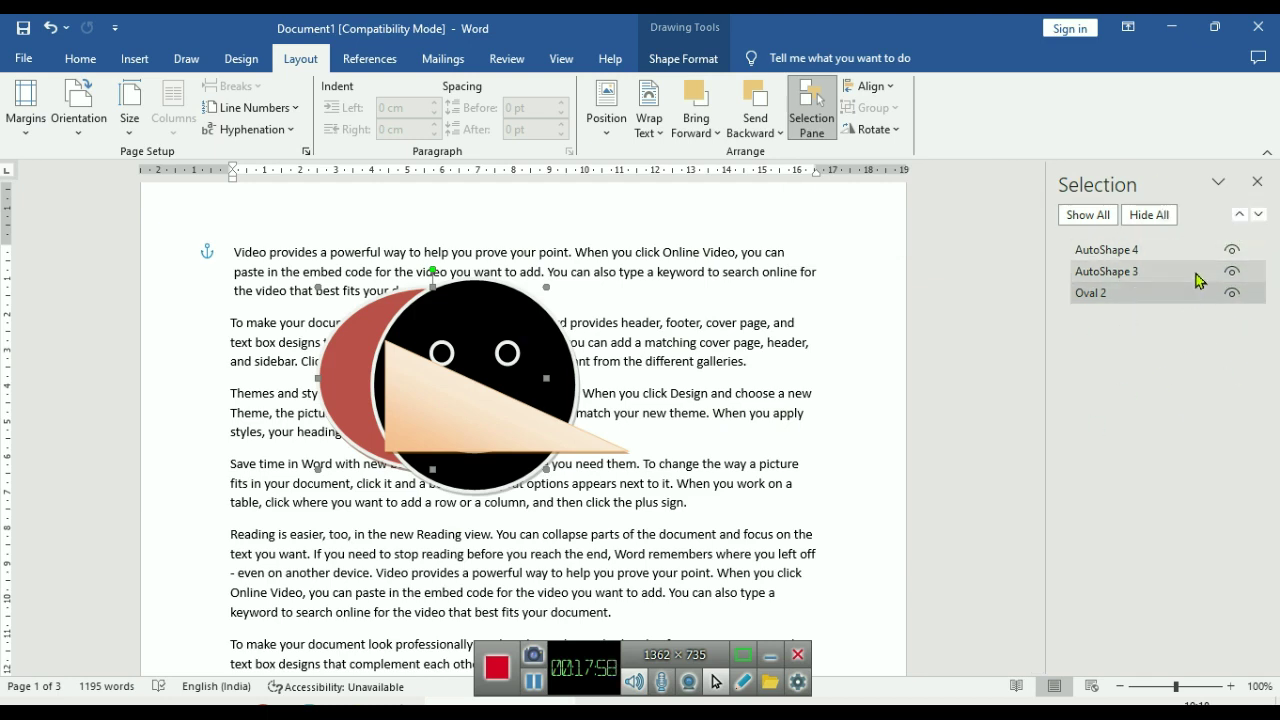
left_click(1140, 268, "shift")
left_click(1145, 292)
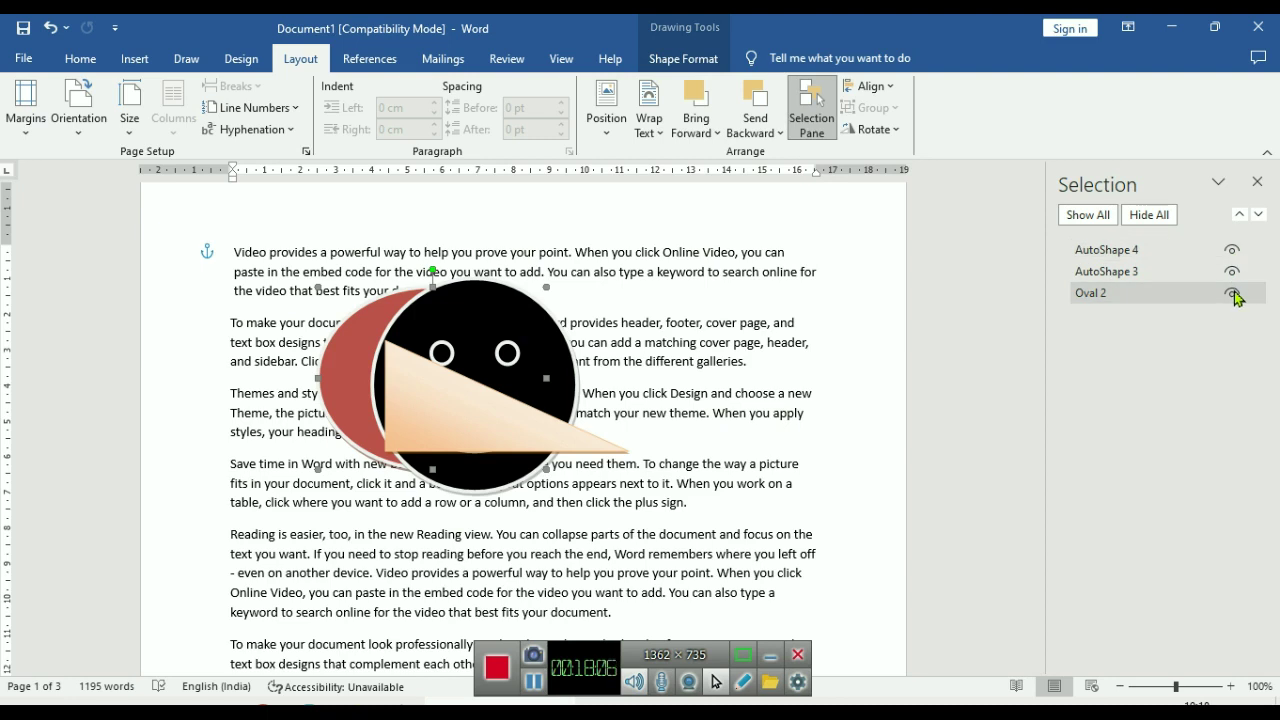
Toggle the red oval's visibility several times, then hide the oval, smiley and triangle
left_click(1232, 293)
left_click(1232, 293)
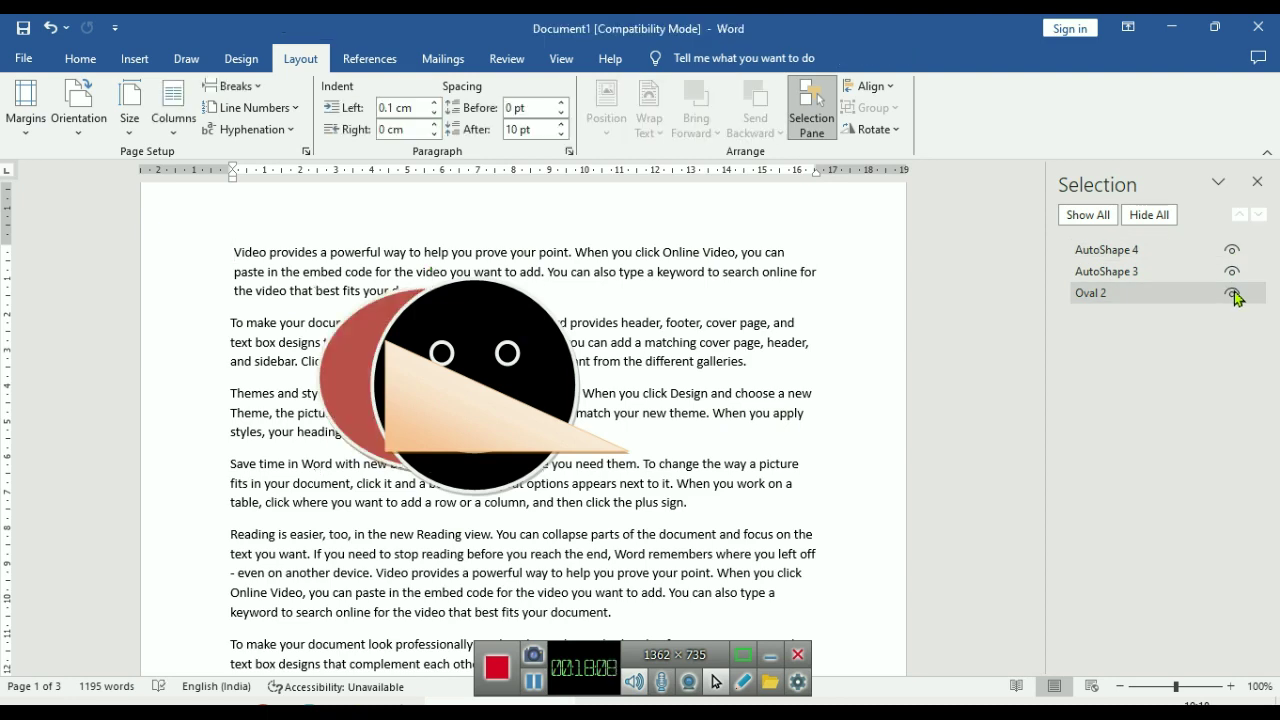
left_click(1232, 293)
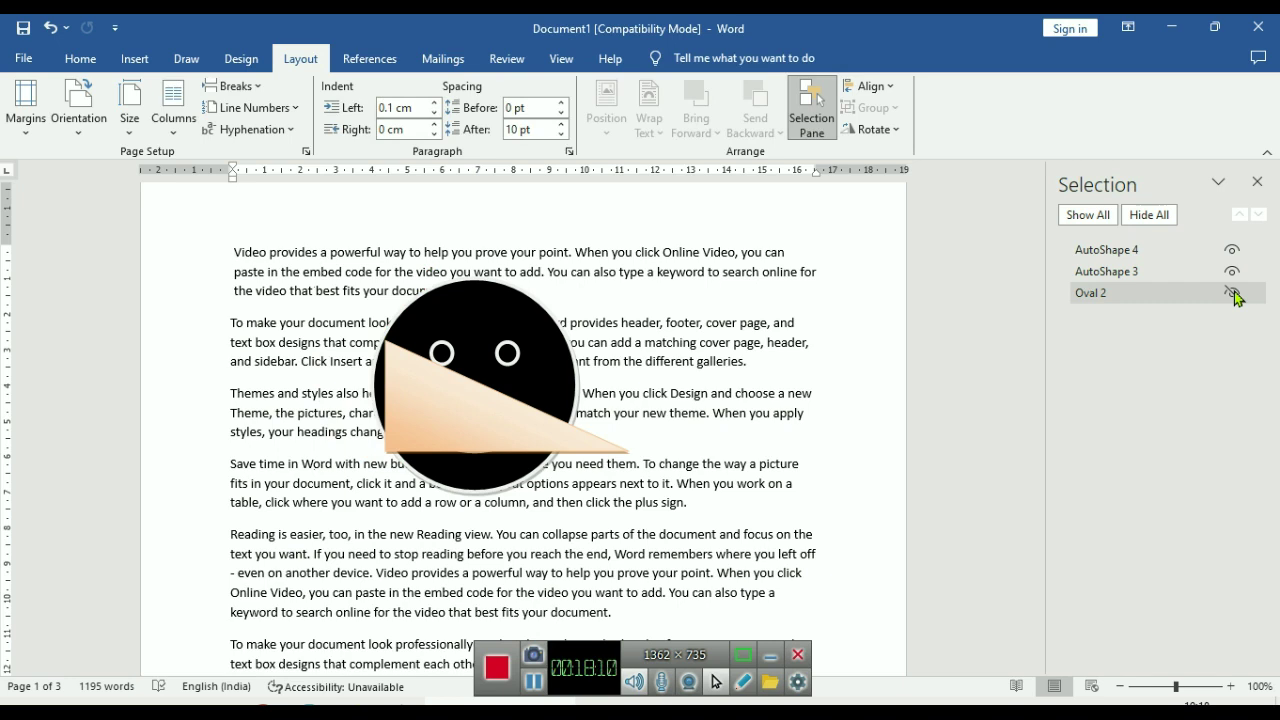
left_click(1232, 293)
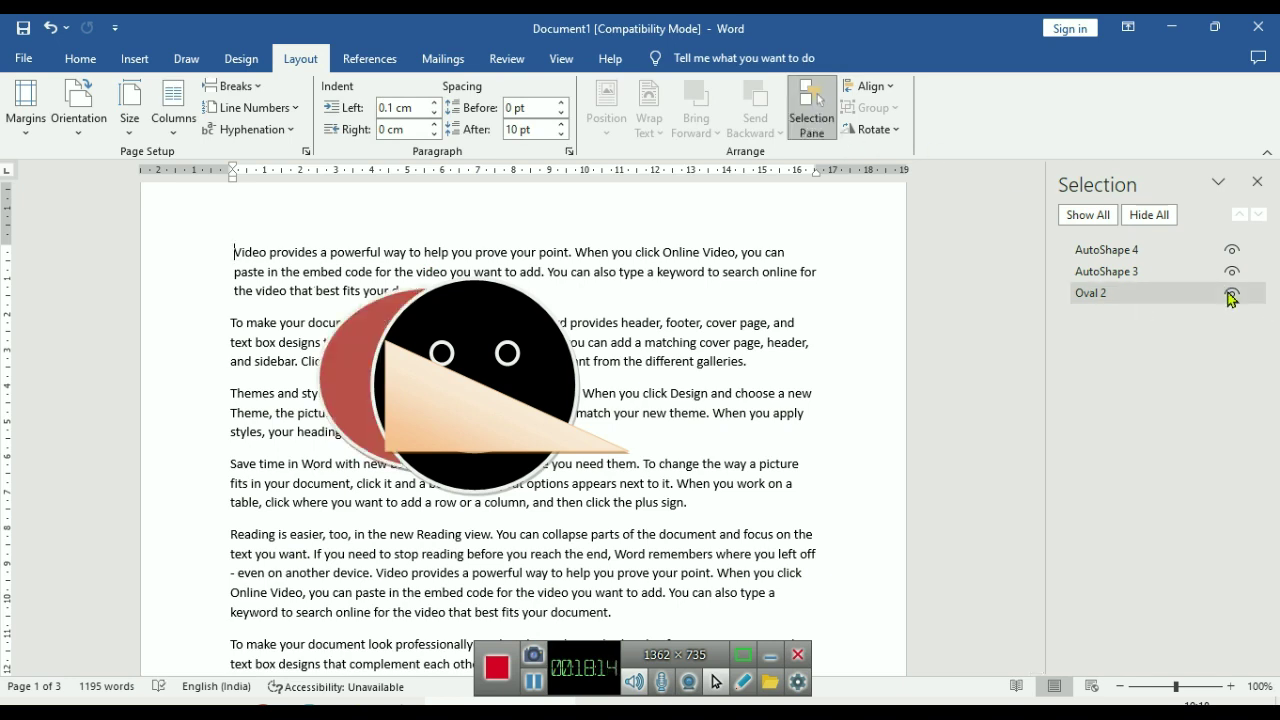
left_click(1232, 293)
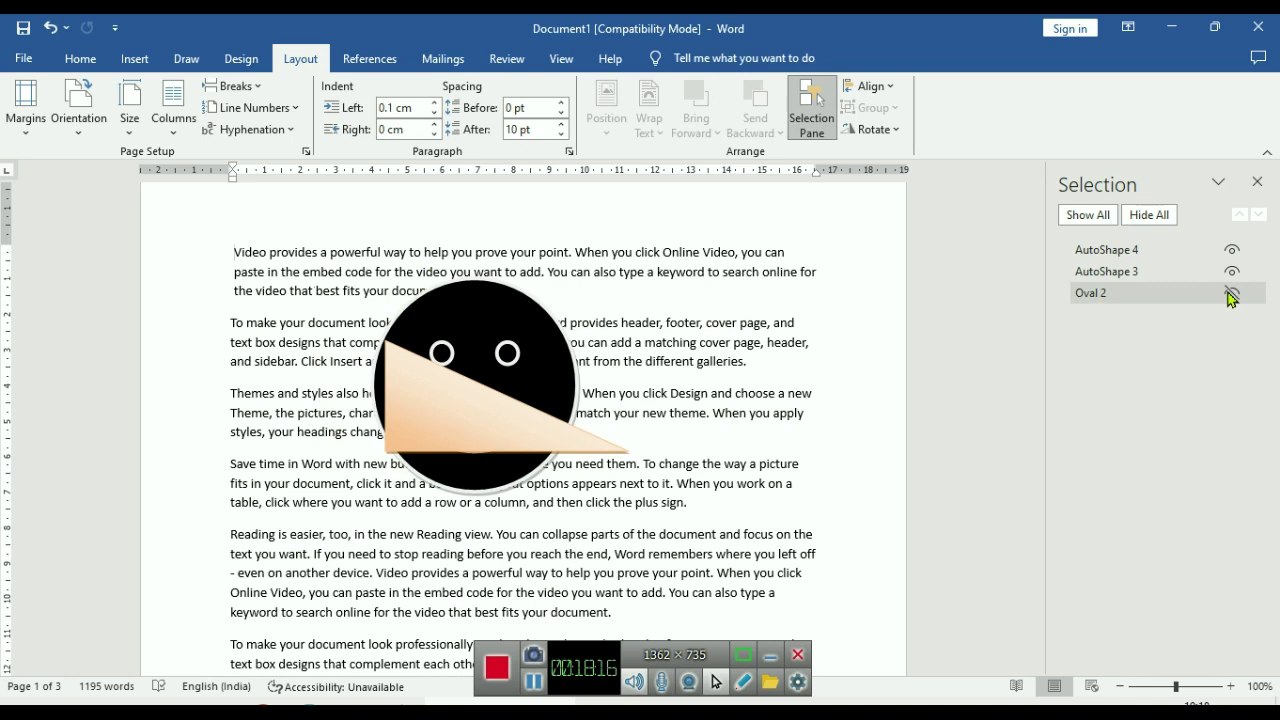
left_click(1234, 271)
left_click(1234, 249)
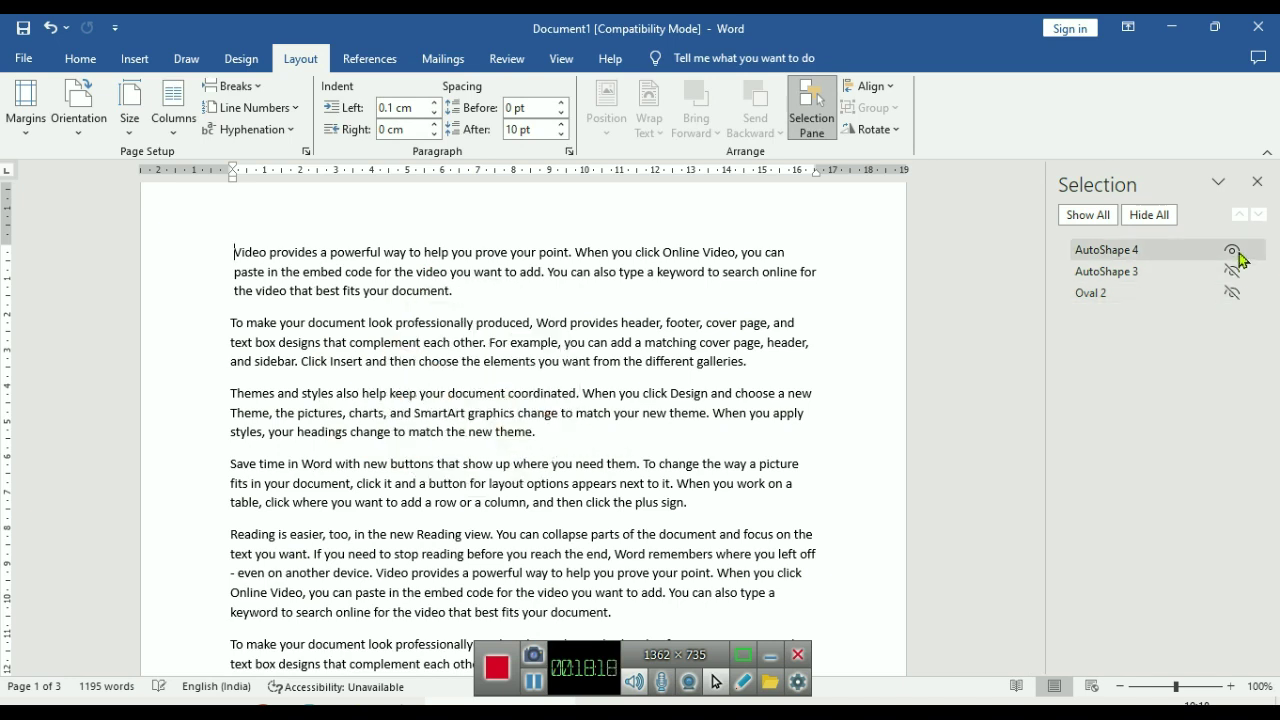
left_click(1257, 181)
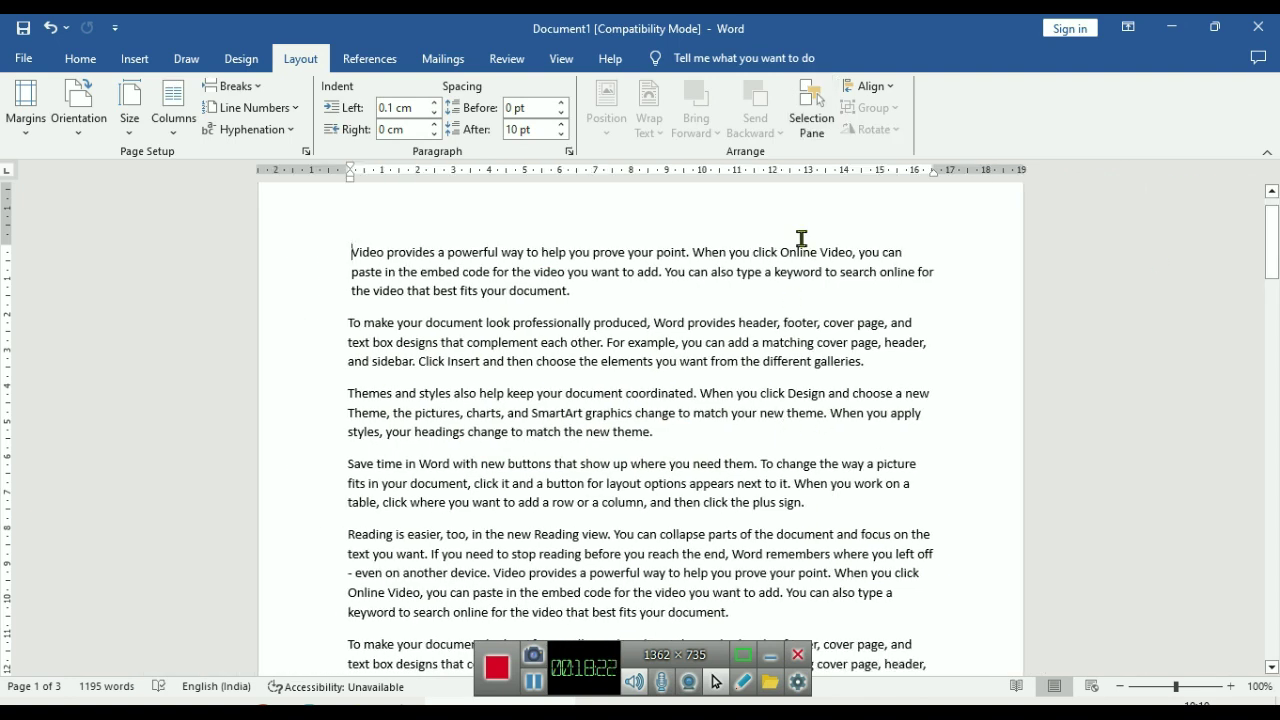
Reopen the Selection Pane, make all three shapes visible again, and close it
left_click(812, 118)
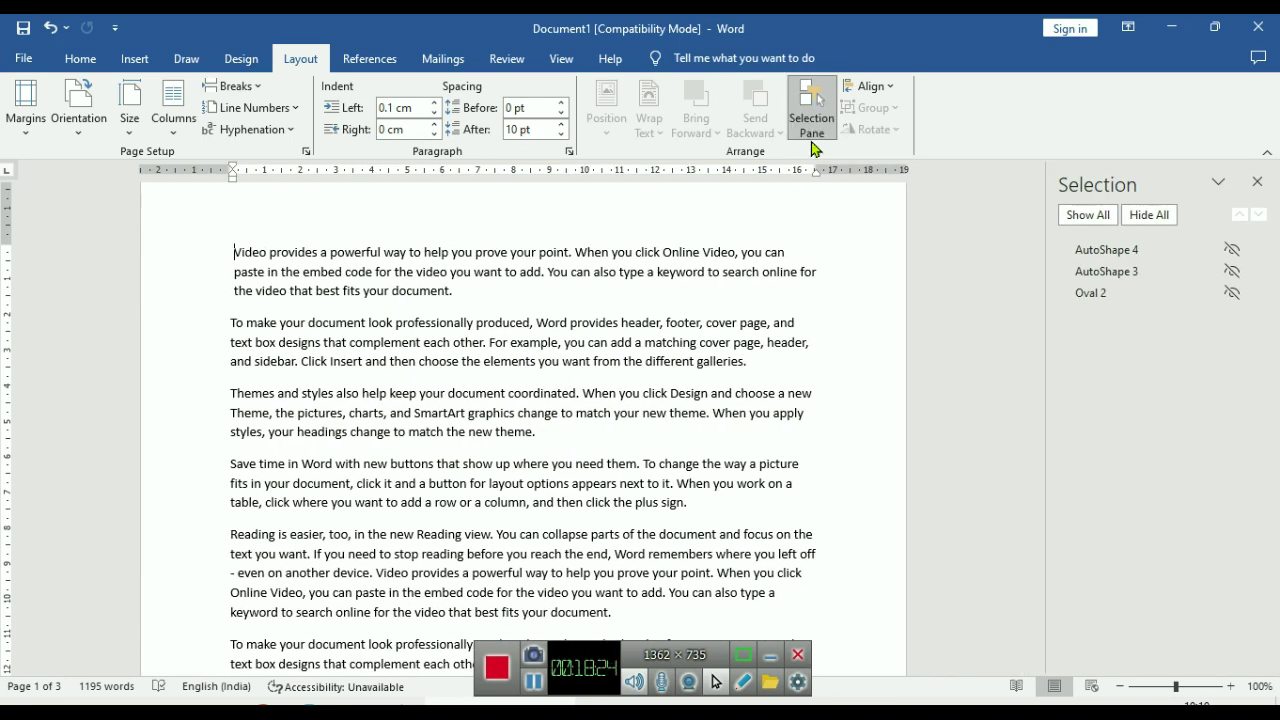
left_click(1232, 293)
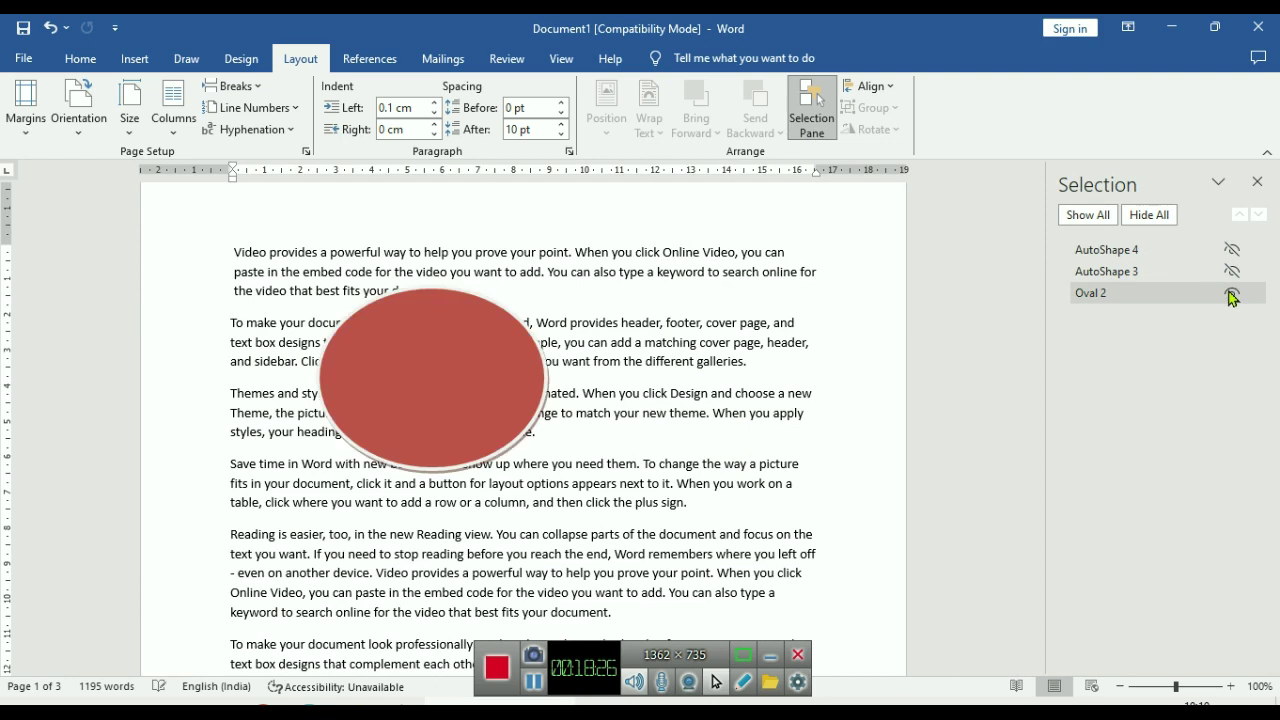
left_click(1232, 271)
left_click(1232, 249)
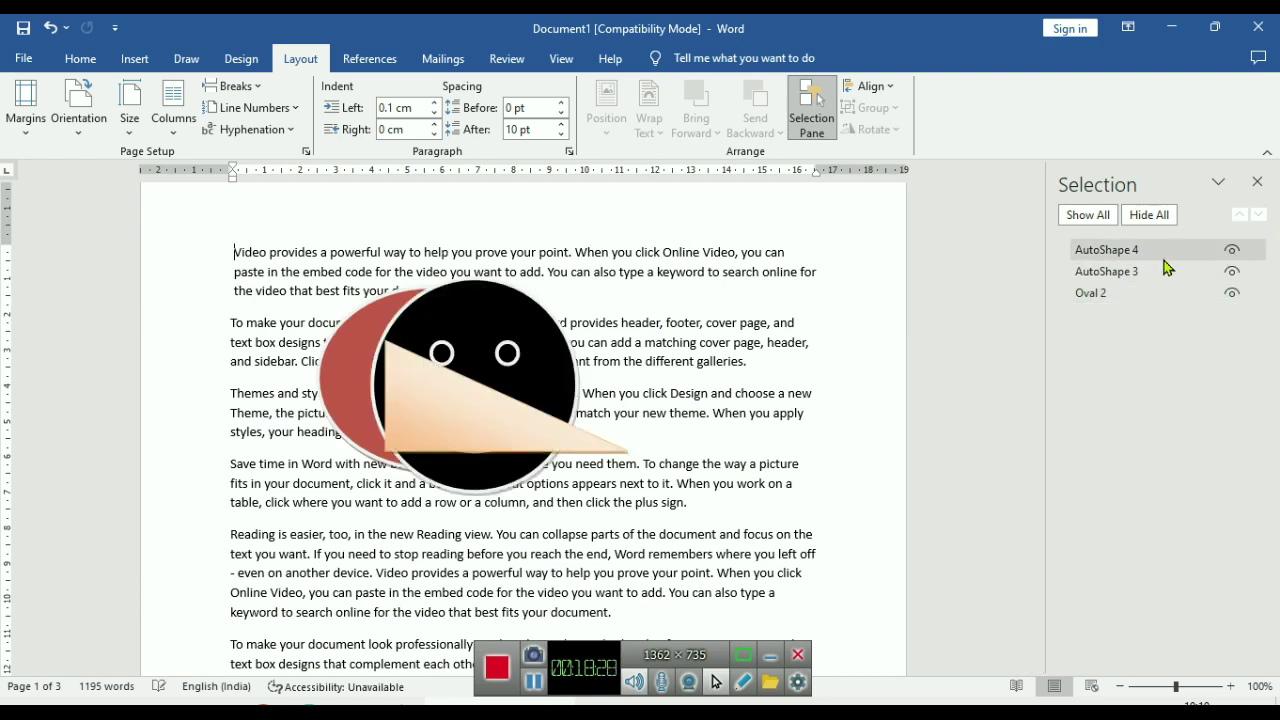
left_click(1257, 181)
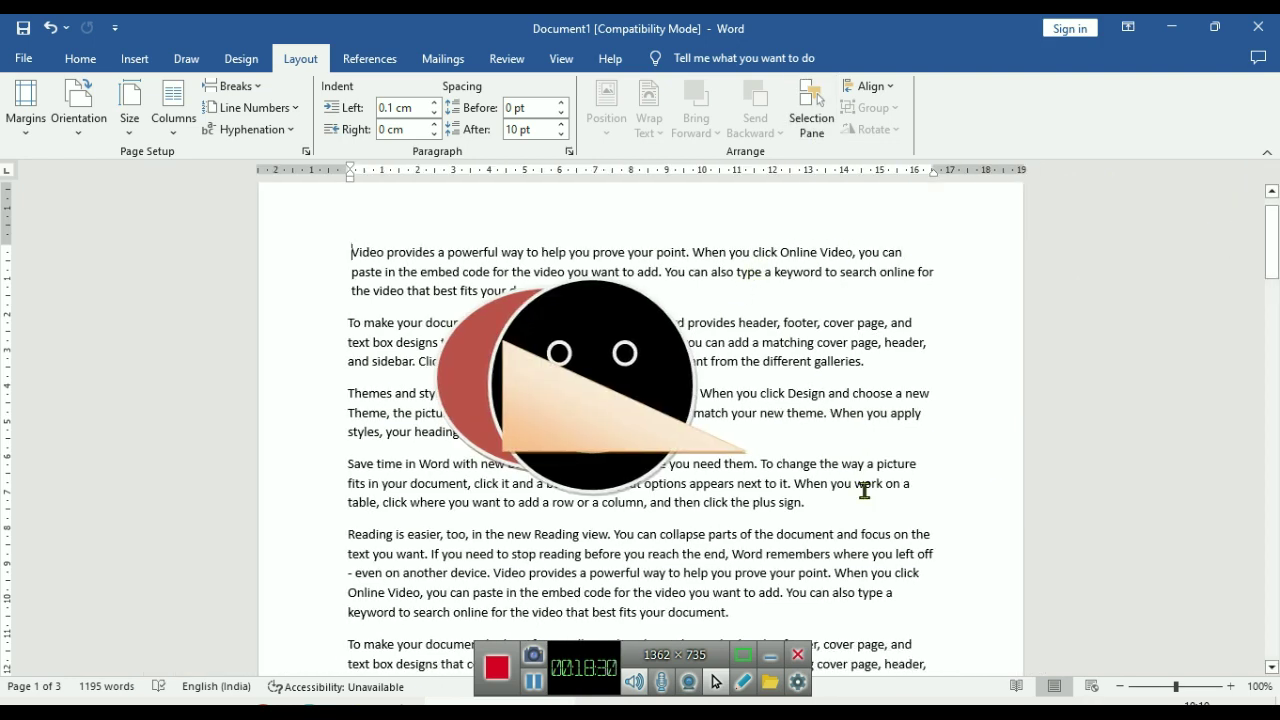
Spread the shapes apart: triangle left-aligned then lowered, smiley to lower right, oval to top right
left_click_drag(598, 383, 790, 390)
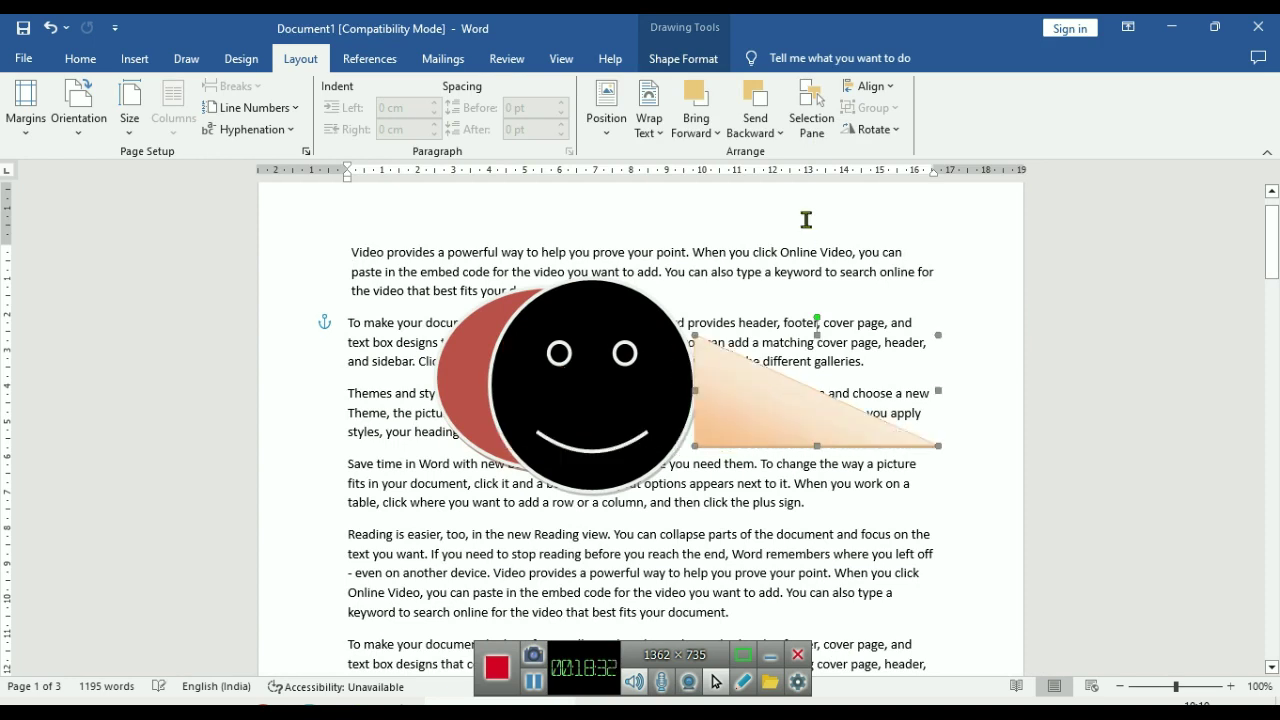
left_click(870, 86)
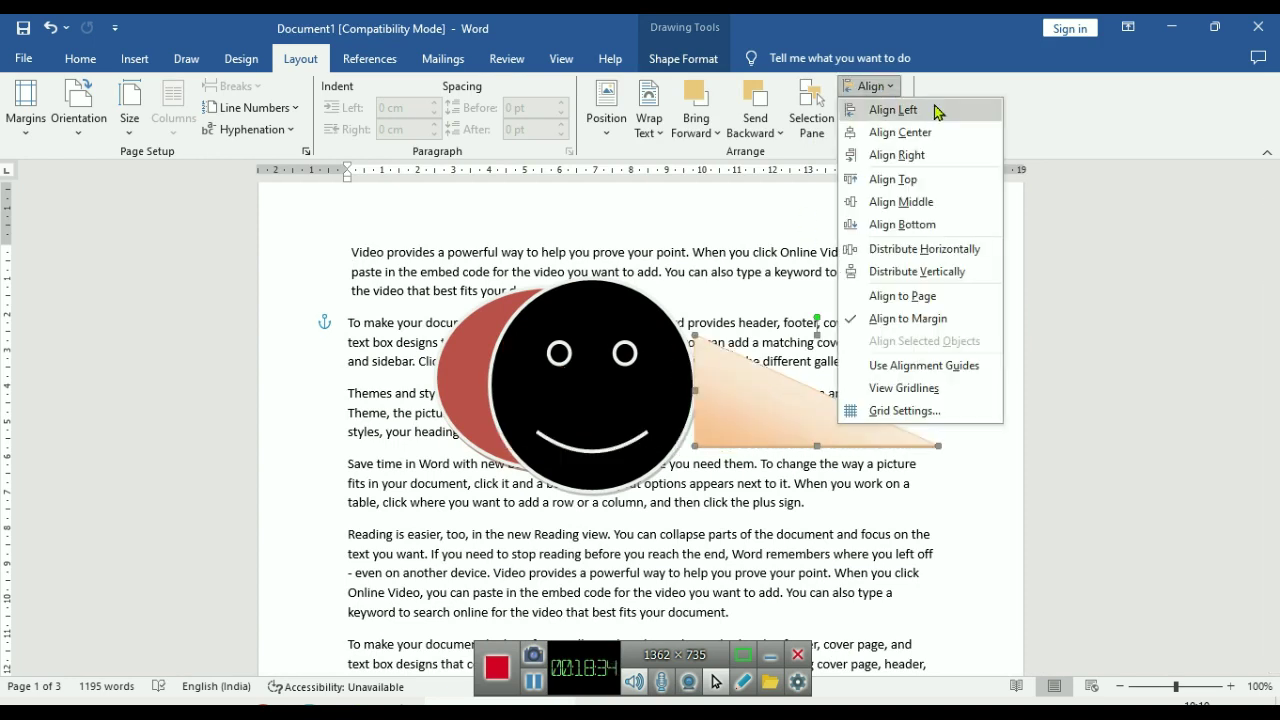
left_click(893, 110)
mouse_move(603, 374)
left_mouse_down()
mouse_move(770, 450)
mouse_move(850, 620)
left_mouse_up()
mouse_move(614, 380)
left_mouse_down()
mouse_move(958, 291)
mouse_move(935, 291)
left_mouse_up()
left_click_drag(472, 420, 430, 530)
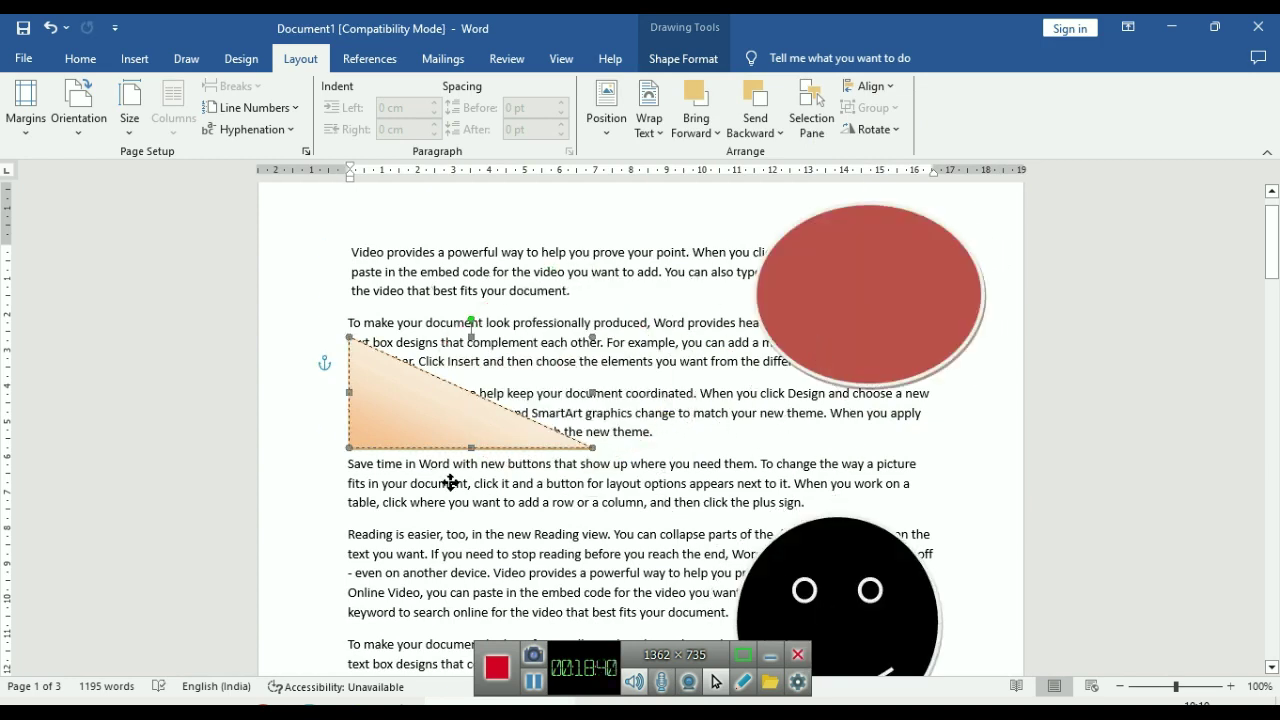
Select the red oval and align it to the left margin
left_click(840, 295)
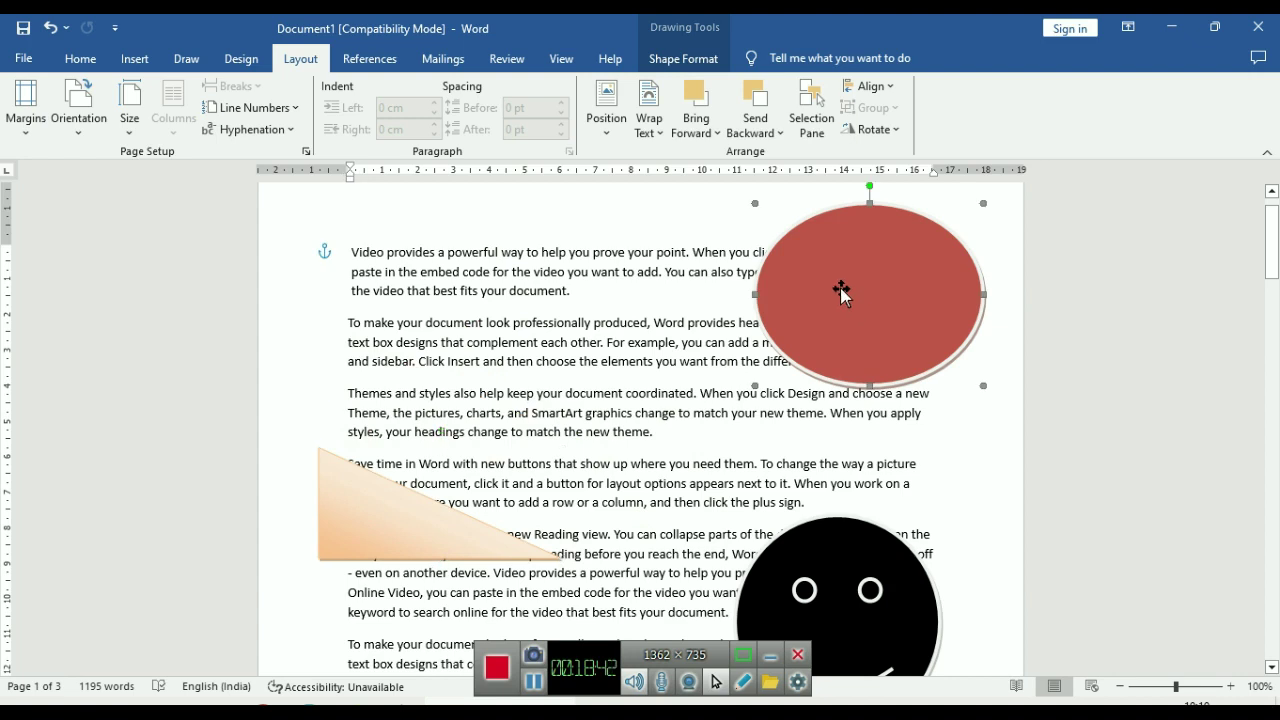
left_click(868, 86)
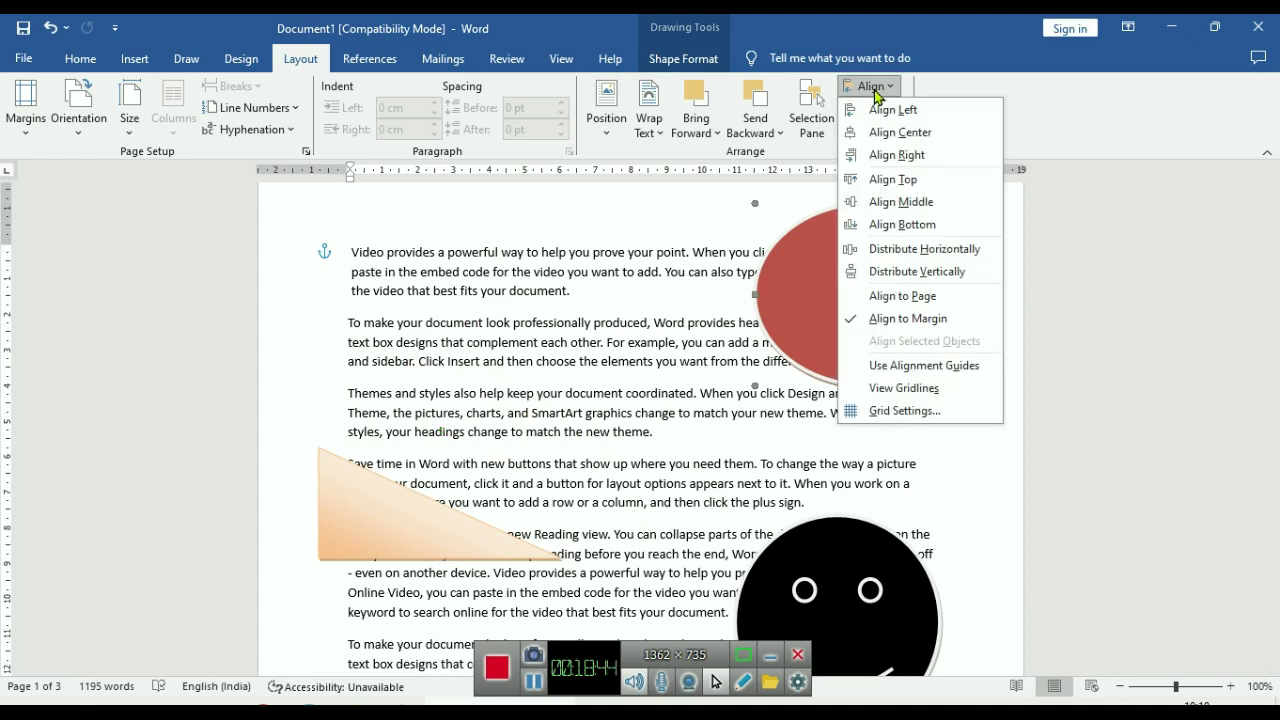
left_click(810, 260)
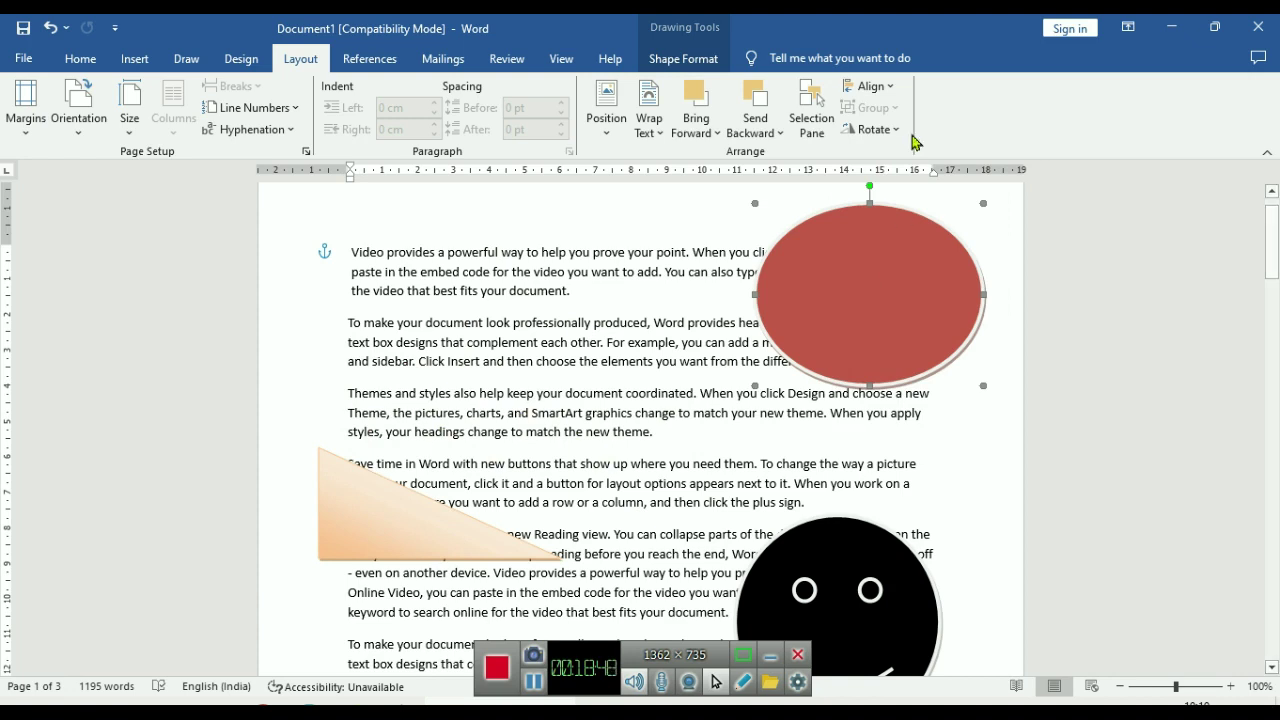
left_click(868, 86)
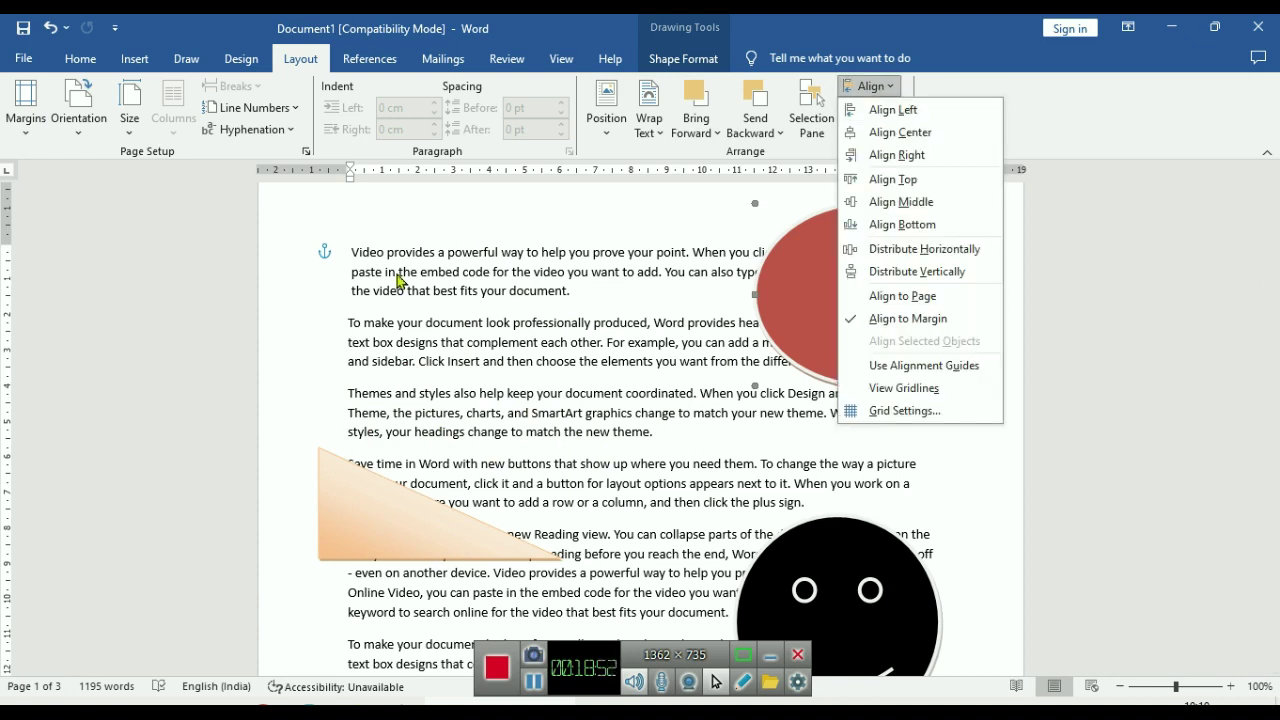
left_click(915, 110)
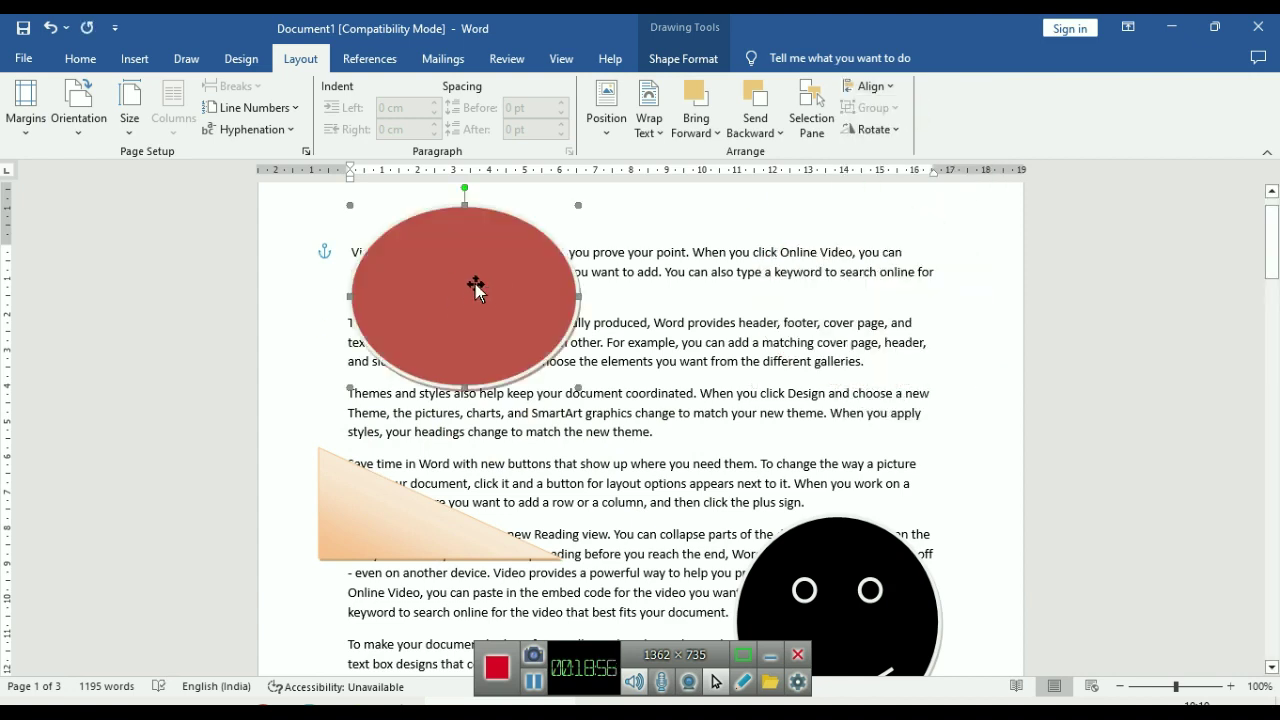
Center the red oval horizontally and move it to the vertical middle
left_click(868, 86)
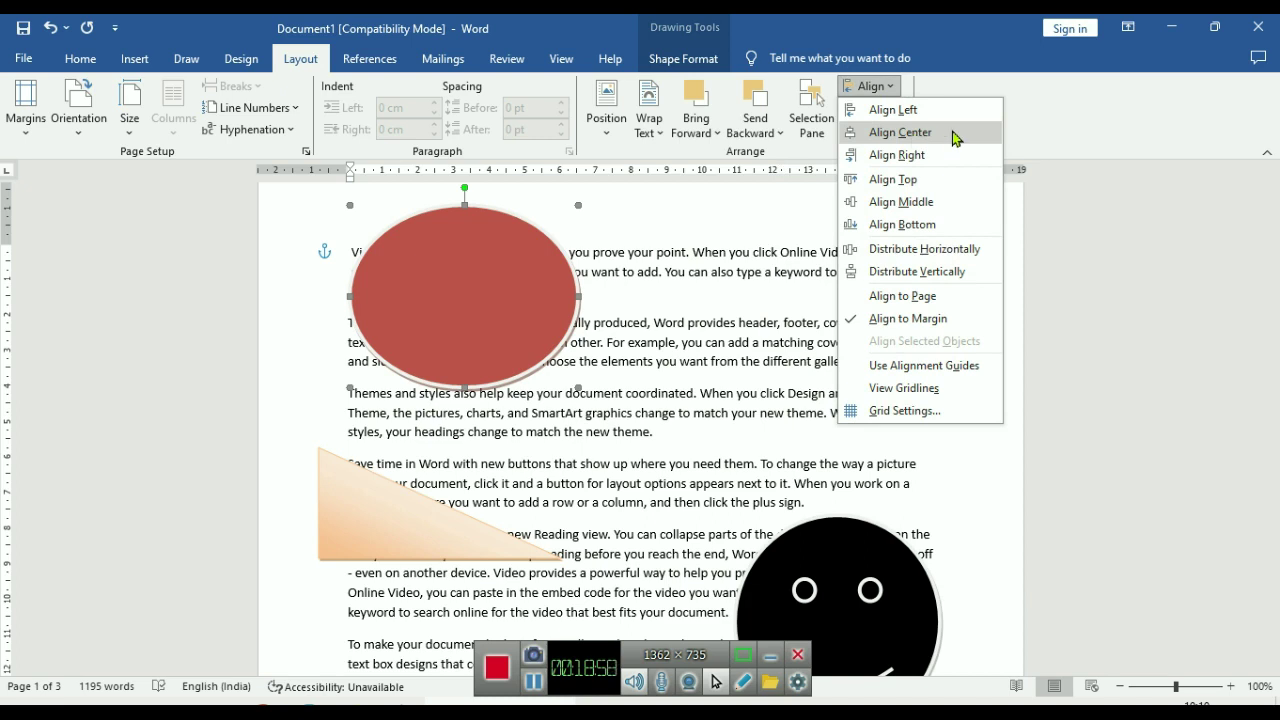
left_click(953, 133)
left_click(886, 90)
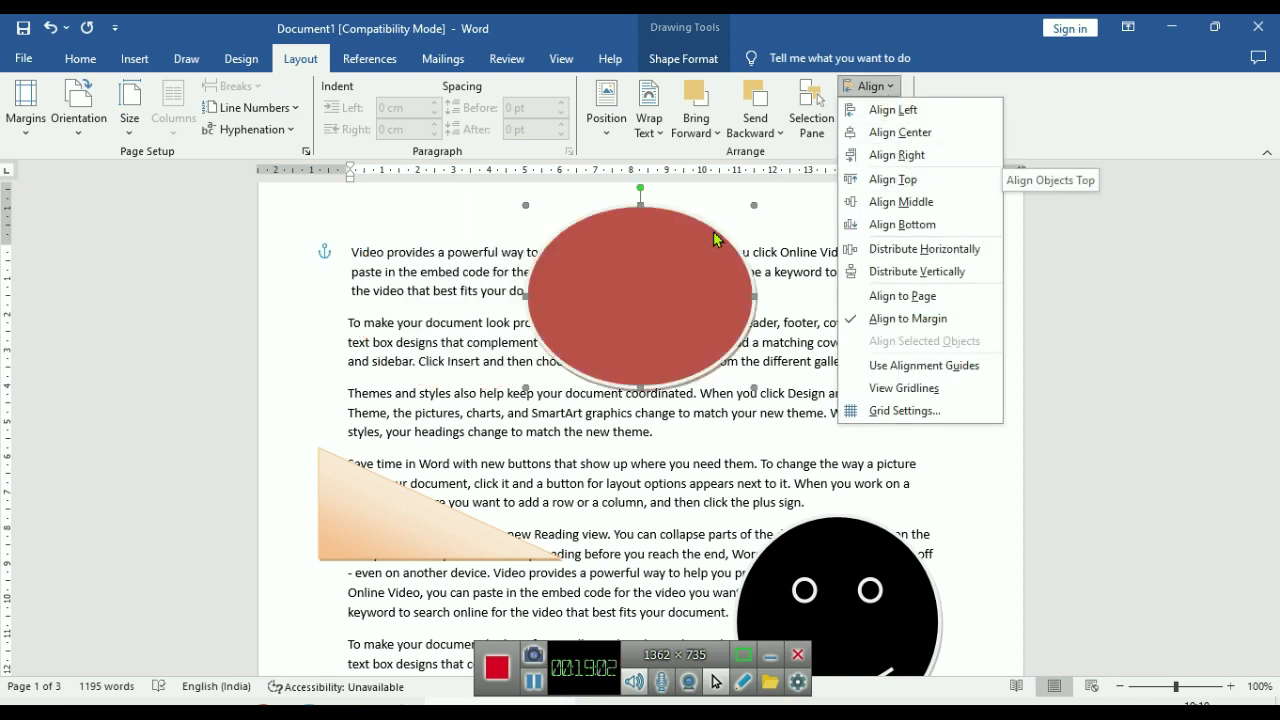
left_click(968, 202)
scroll(680, 595, "down", 2)
scroll(680, 595, "up", 3)
Align the red oval to the left and top margins
left_click(866, 86)
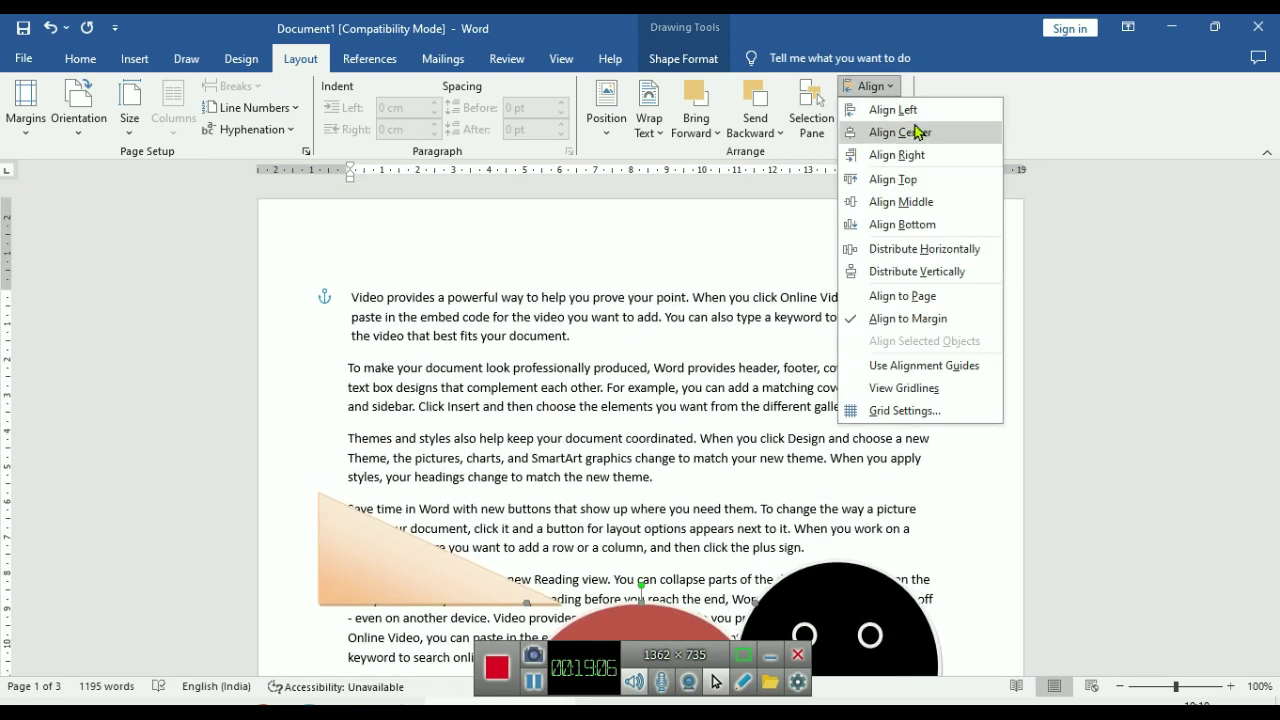
left_click(915, 132)
left_click(870, 86)
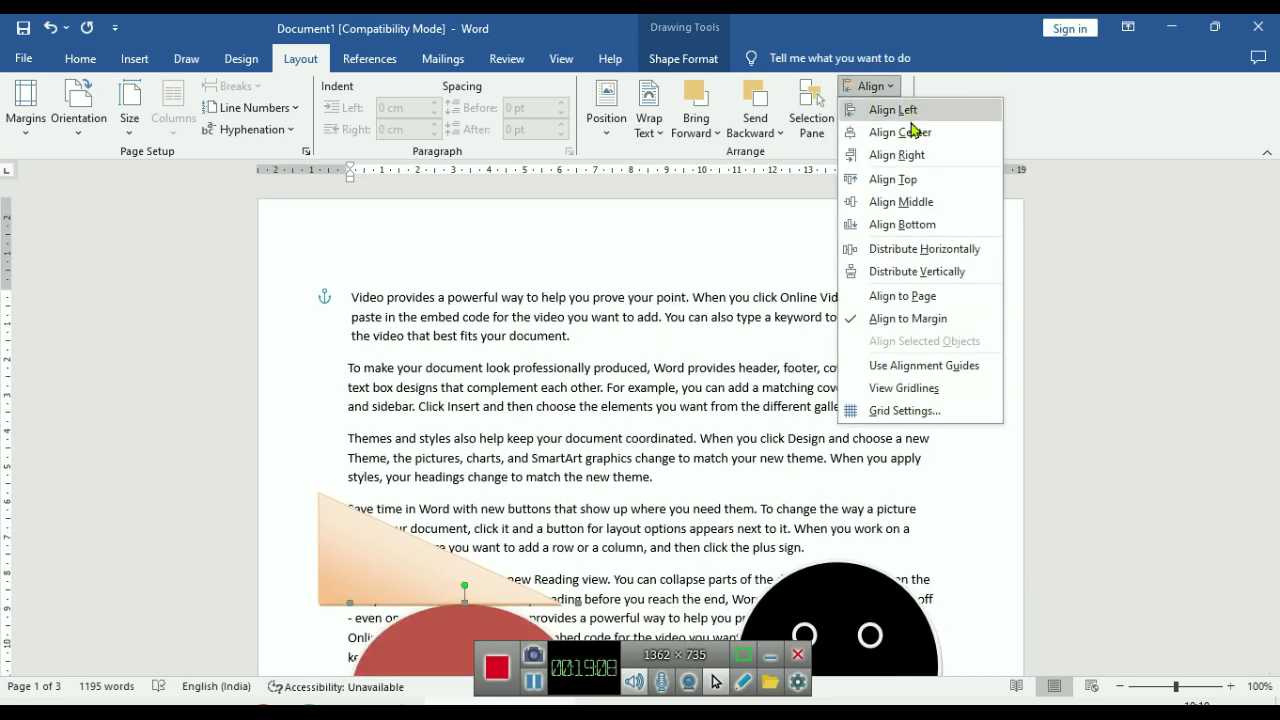
left_click(927, 180)
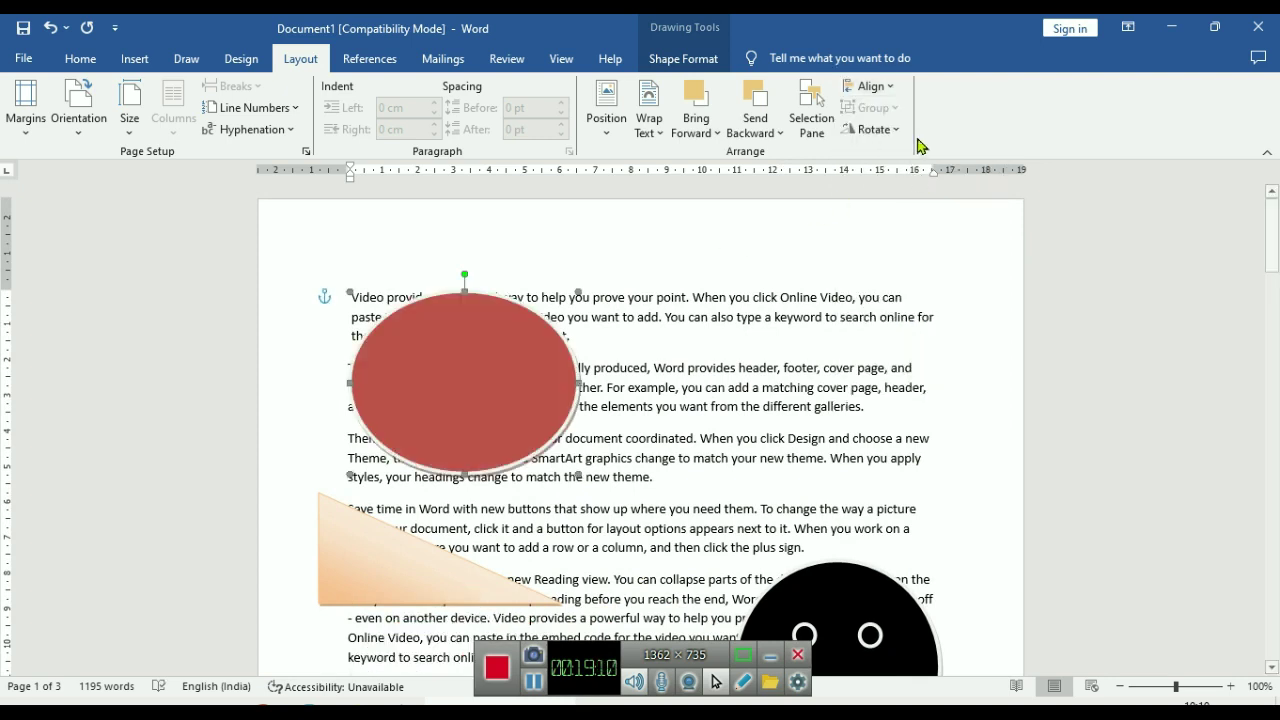
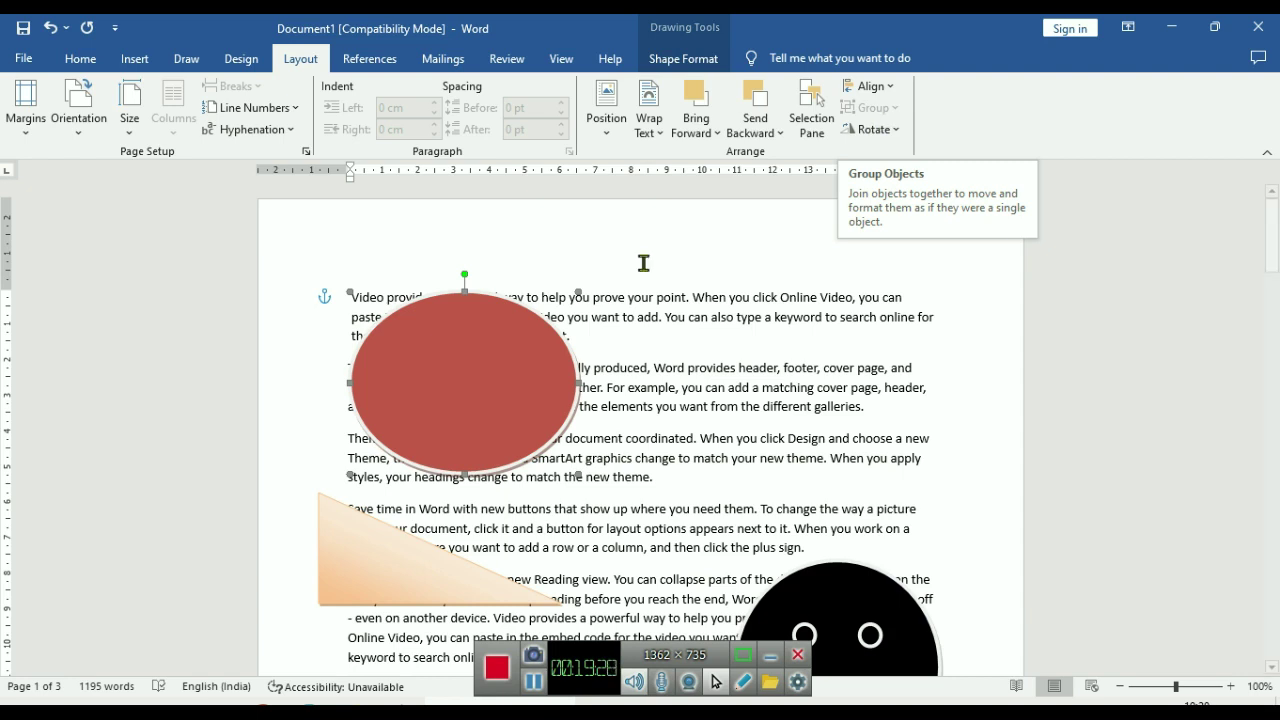
Move the red oval right, then drag the peach triangle and black smiley onto it
left_click_drag(482, 401, 634, 408)
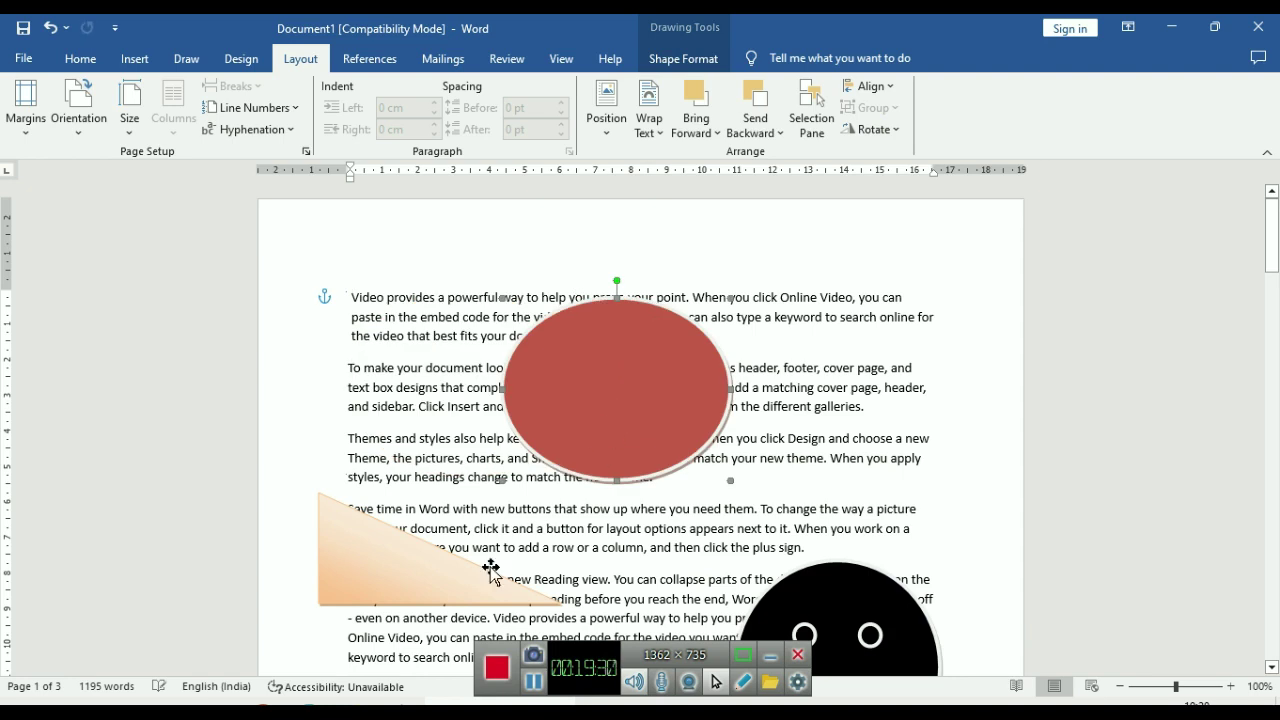
left_click(405, 595)
left_click_drag(400, 570, 625, 389)
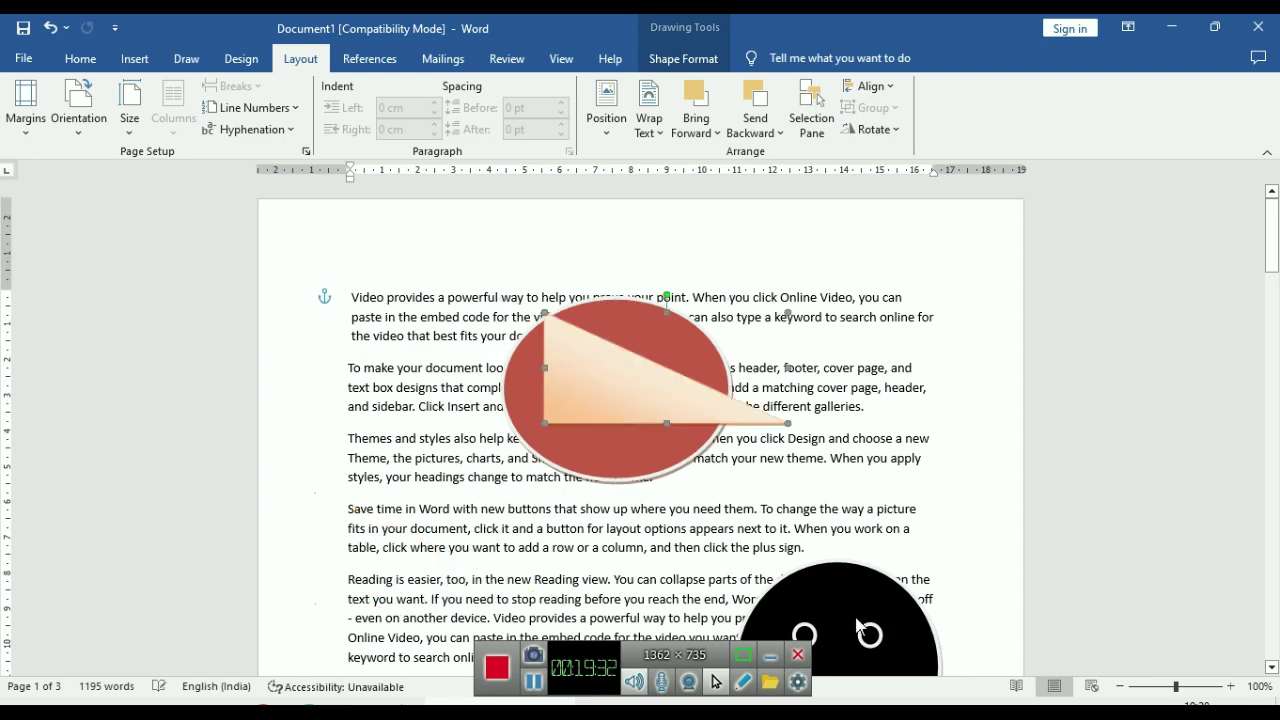
scroll(700, 417, "down", 4)
mouse_move(813, 550)
left_mouse_down()
mouse_move(663, 434)
mouse_move(638, 493)
mouse_move(644, 381)
mouse_move(657, 380)
left_mouse_up()
scroll(638, 493, "up", 1)
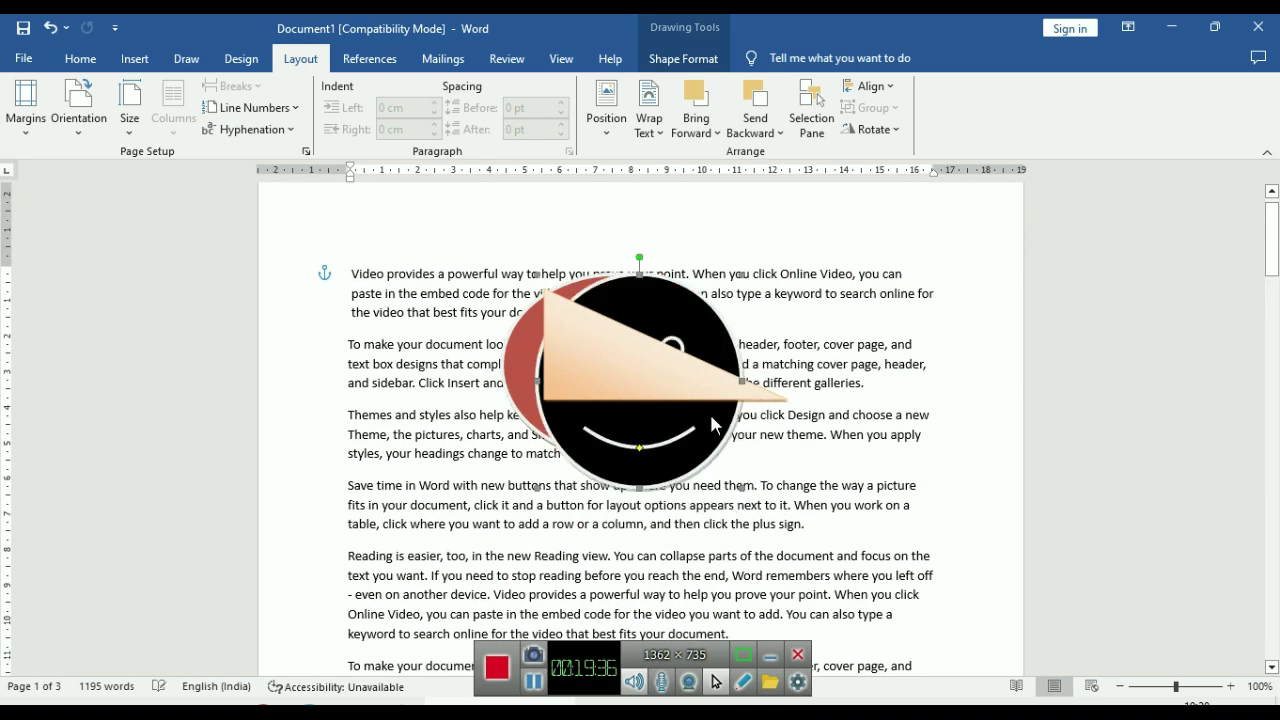
Bring the smiley forward in front of the triangle and nudge it slightly right
left_click(716, 127)
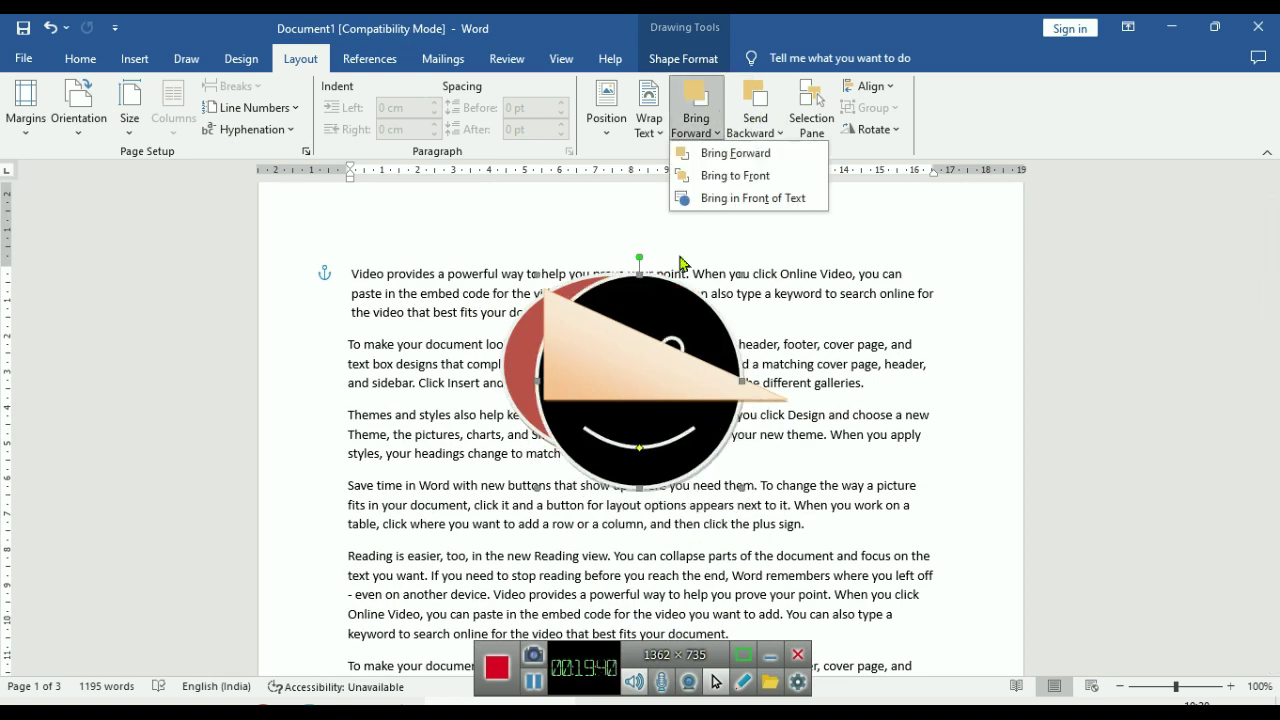
left_click(668, 296)
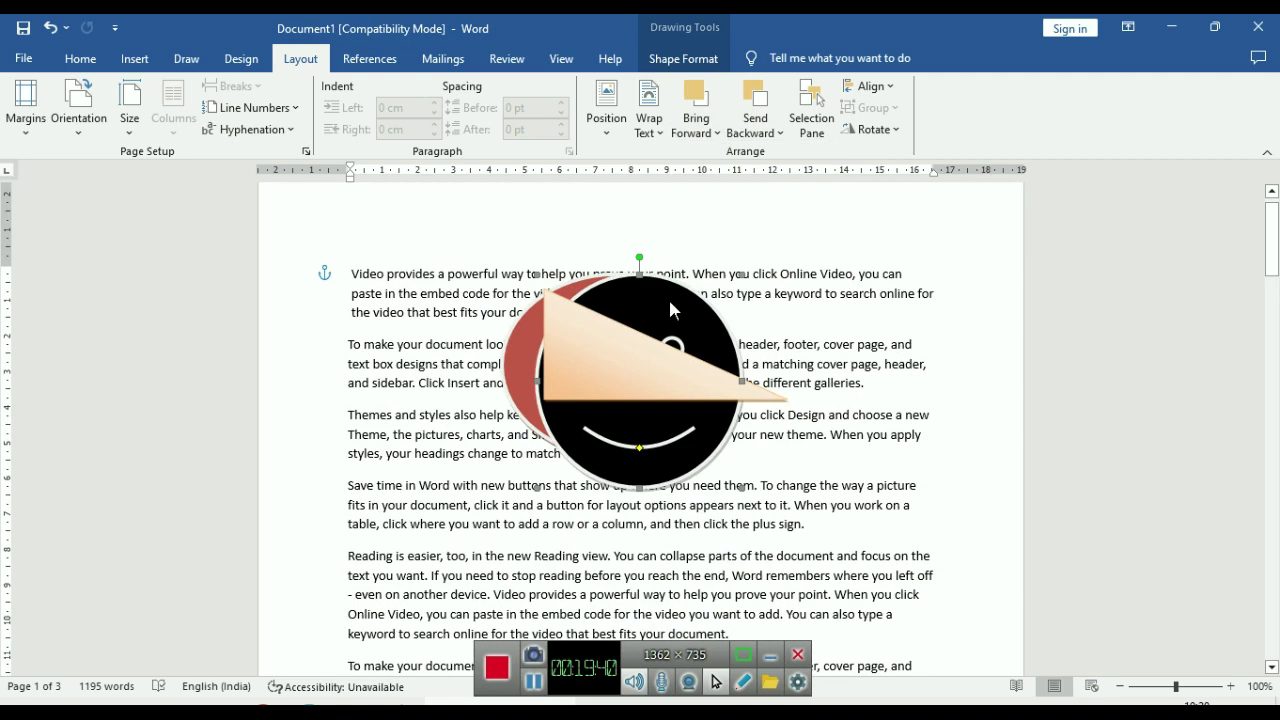
left_click(697, 96)
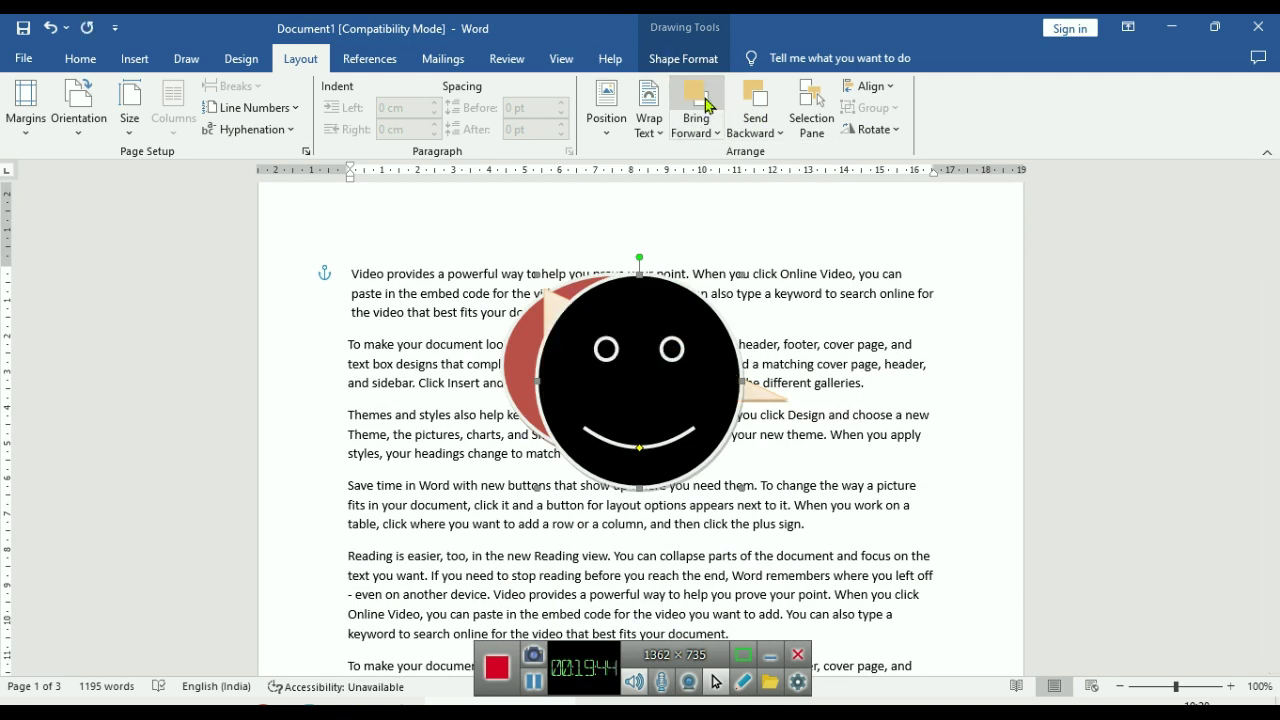
left_click_drag(569, 356, 597, 361)
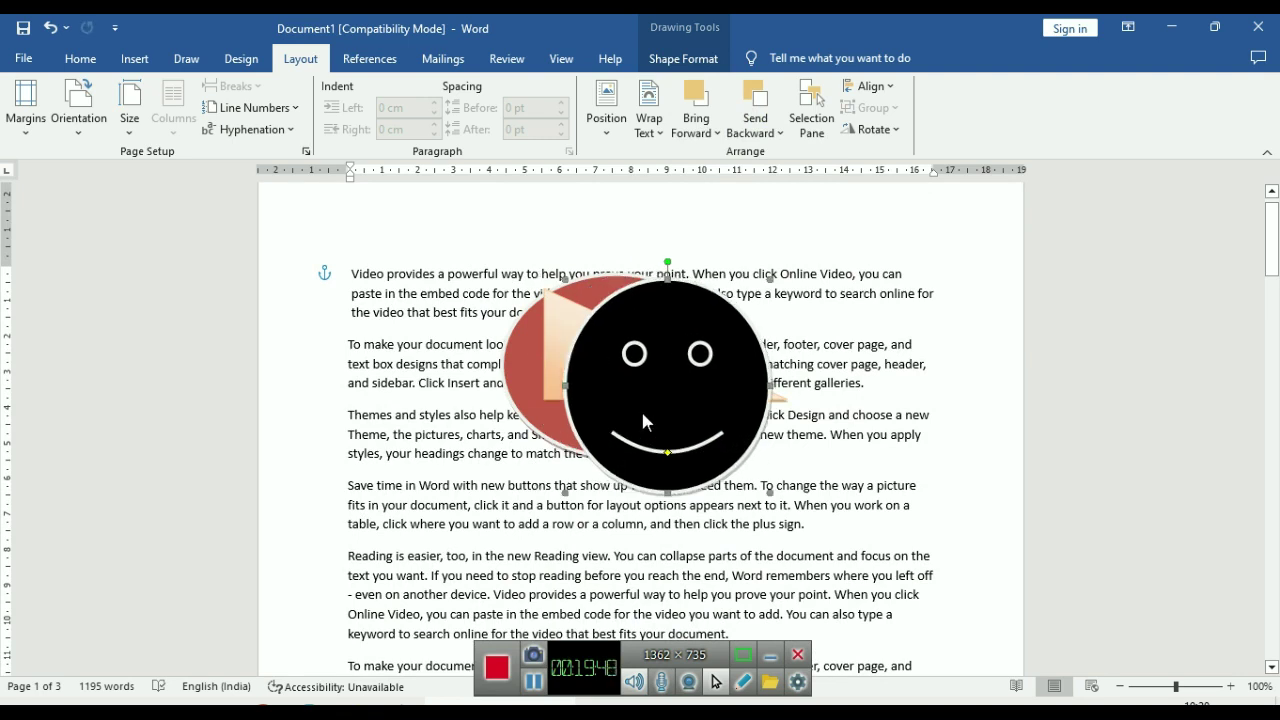
scroll(641, 410, "up", 1)
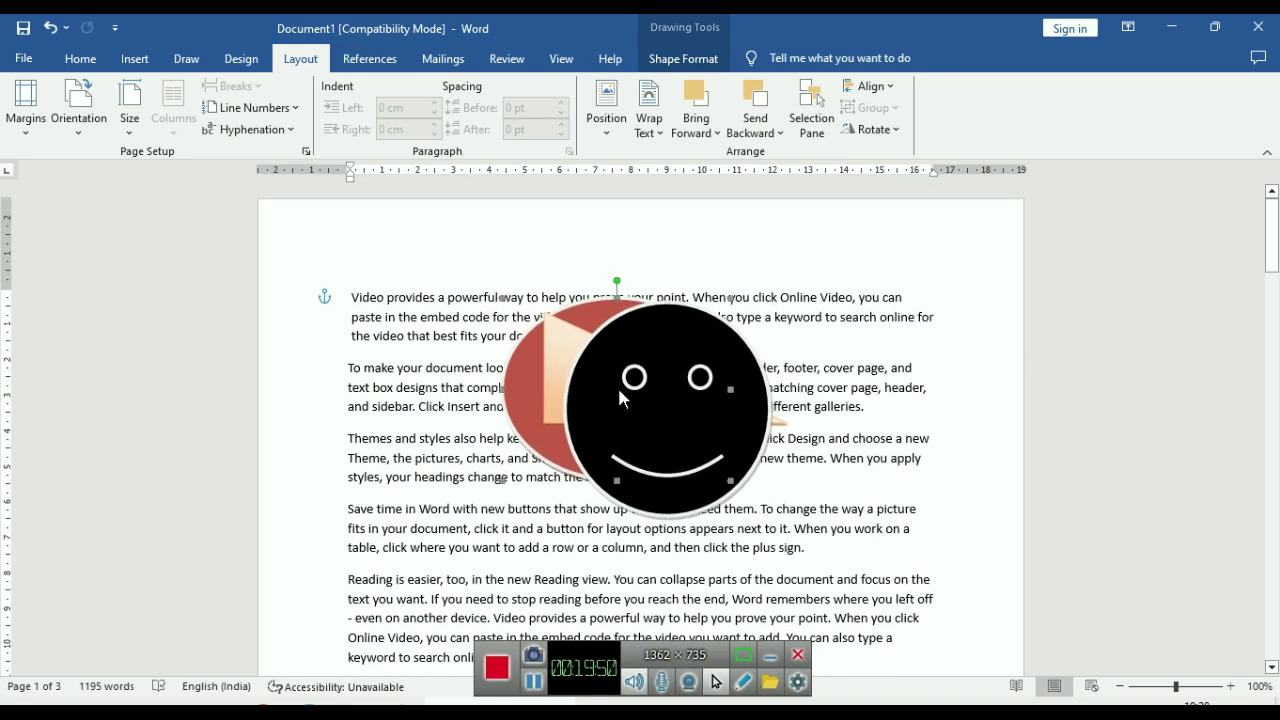
Select the red oval, triangle and smiley together and group them into one object
left_click(643, 578)
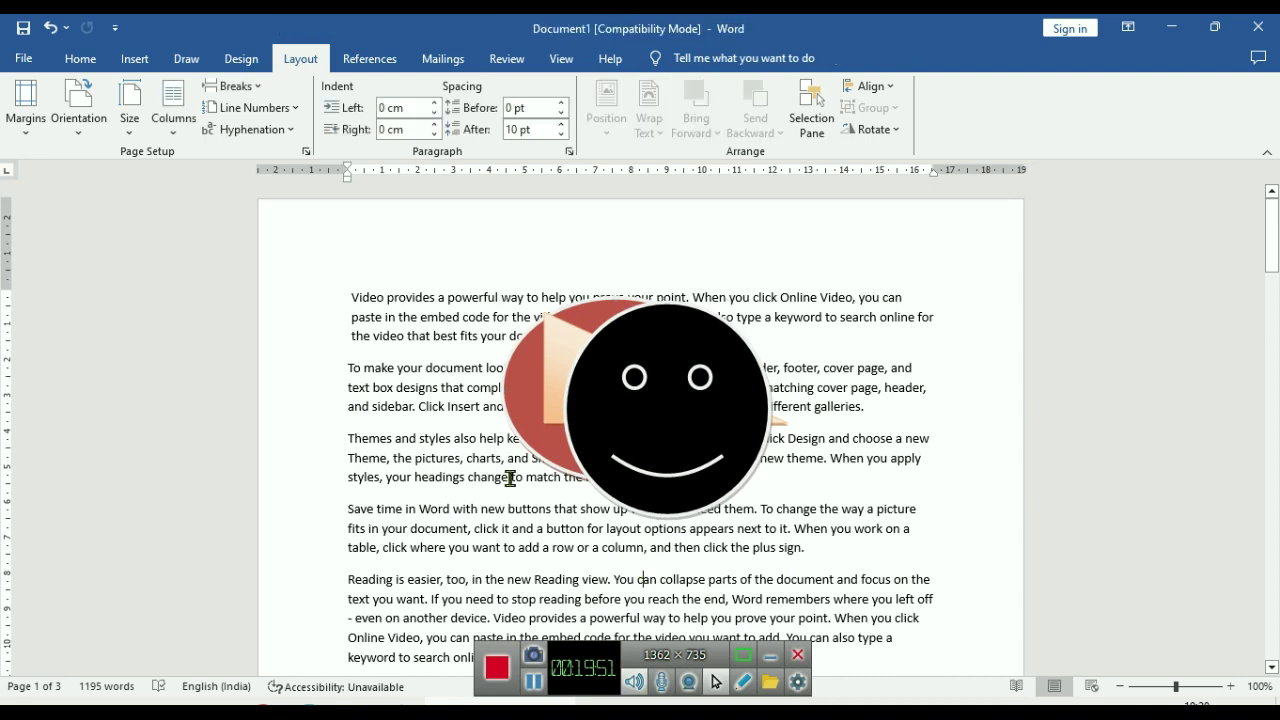
left_click(531, 404)
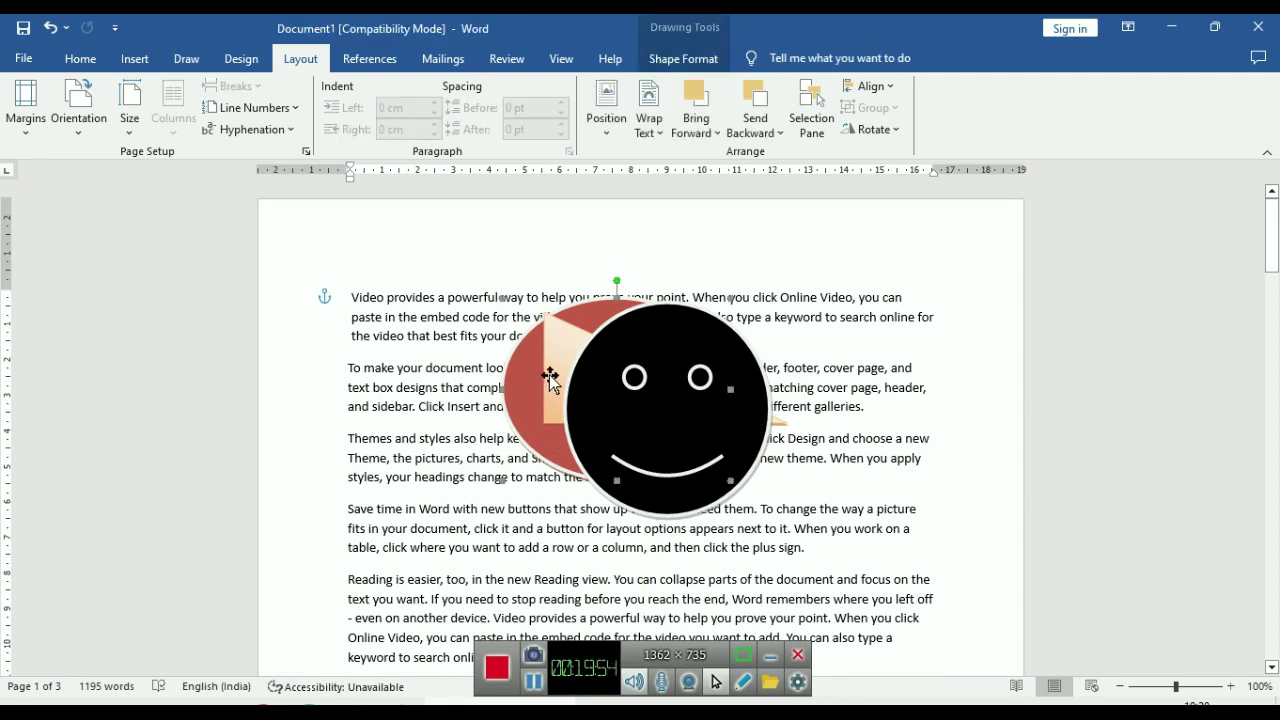
left_click(630, 377)
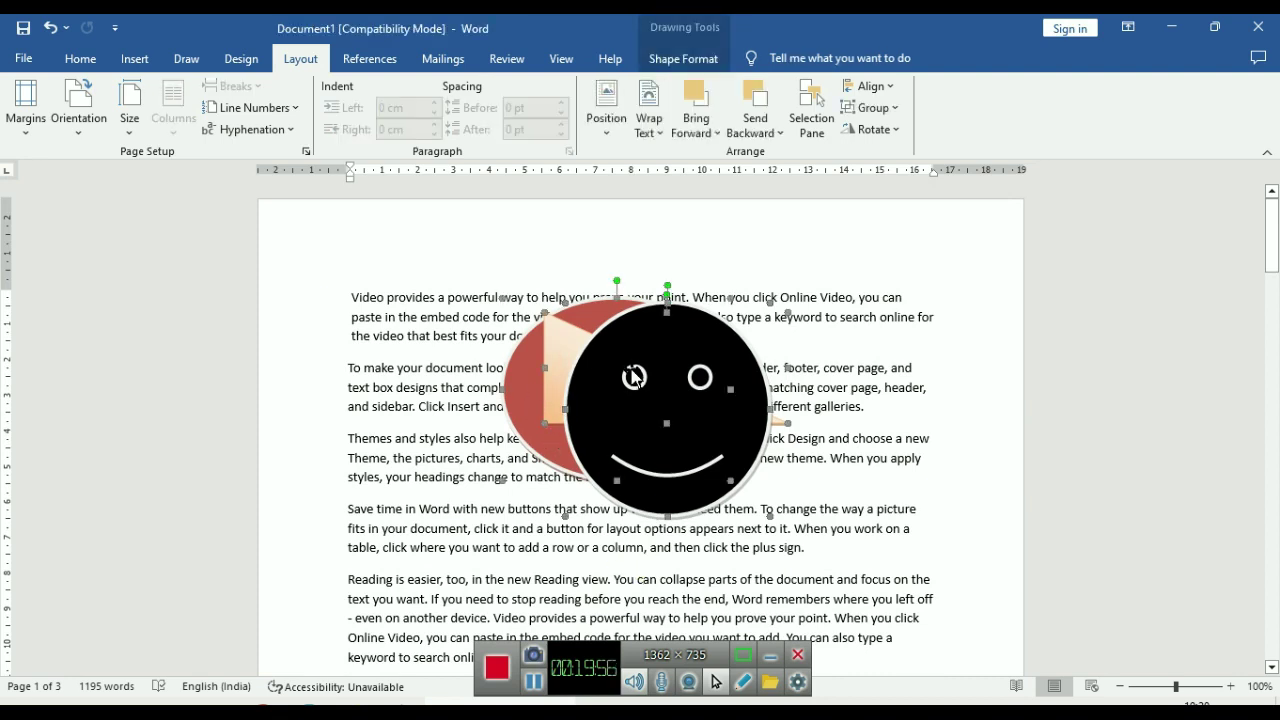
left_click(893, 112)
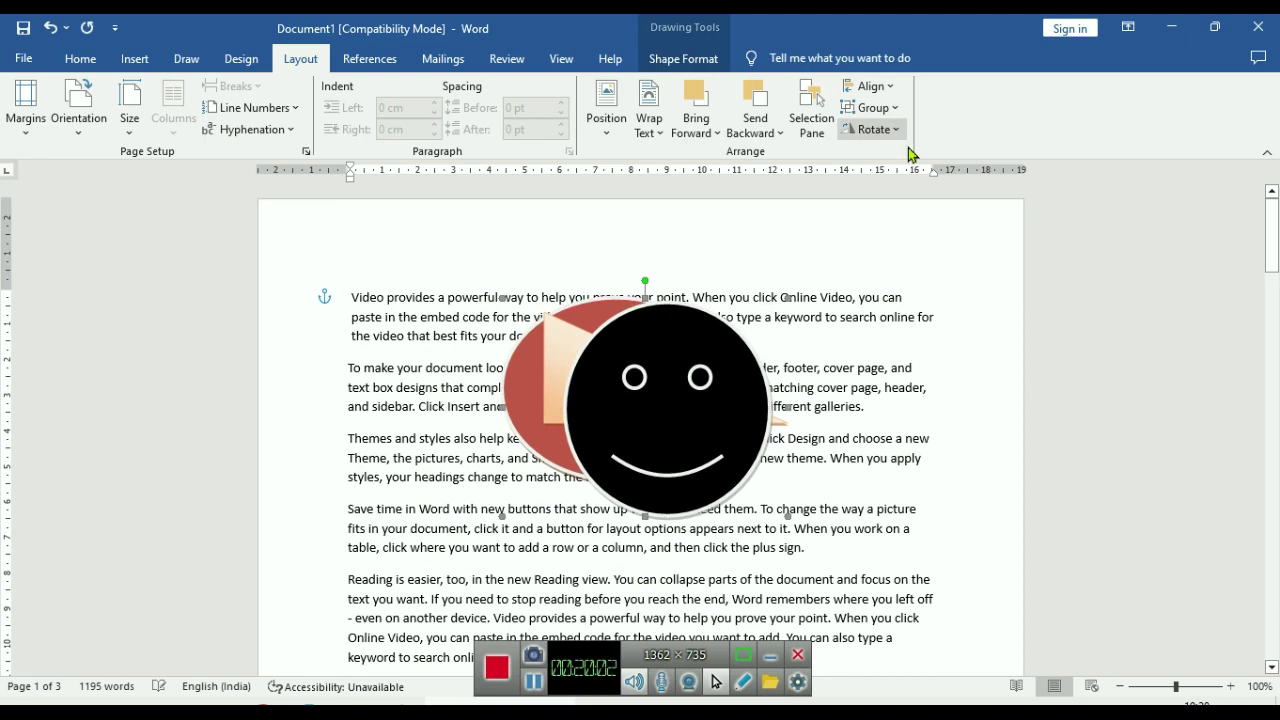
Drag the grouped shapes around the page to reposition them
left_click_drag(715, 354, 897, 349)
mouse_move(868, 398)
left_mouse_down()
mouse_move(556, 380)
mouse_move(740, 432)
mouse_move(768, 408)
mouse_move(527, 396)
left_mouse_up()
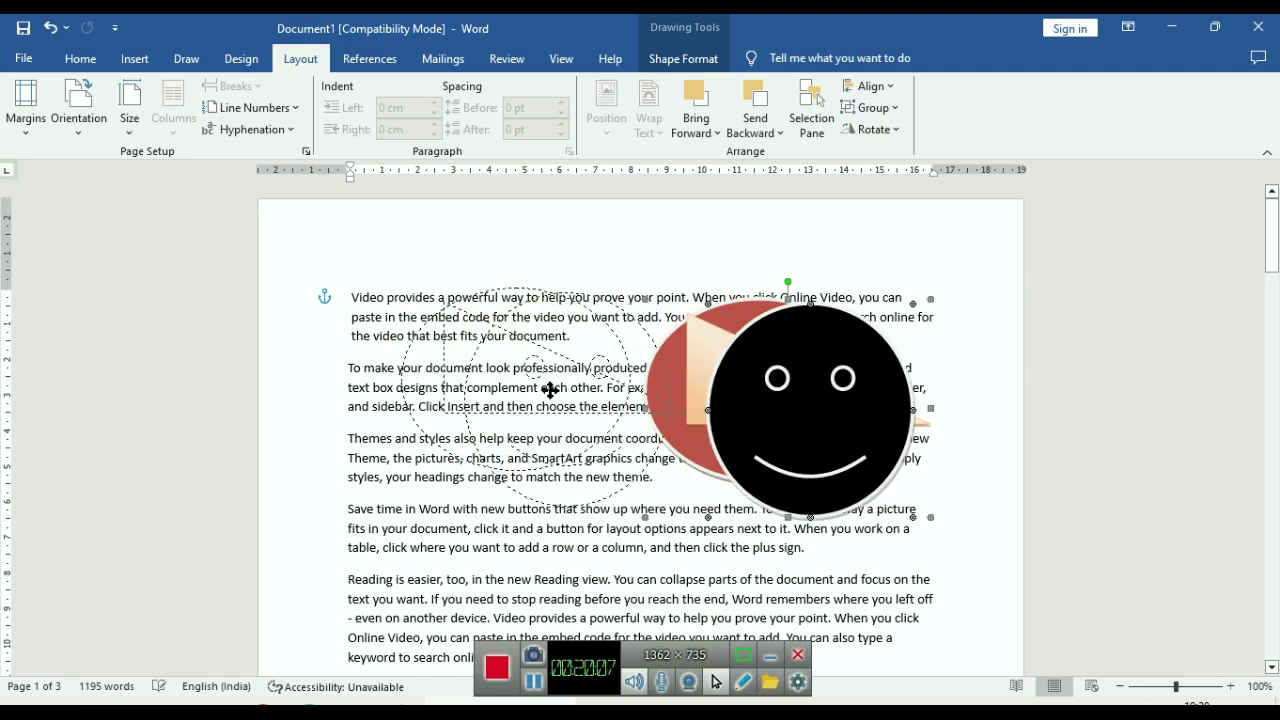
mouse_move(645, 389)
left_mouse_down()
mouse_move(812, 393)
mouse_move(688, 370)
mouse_move(567, 390)
left_mouse_up()
Ungroup the oval, triangle and smiley into separate shapes
left_click(868, 108)
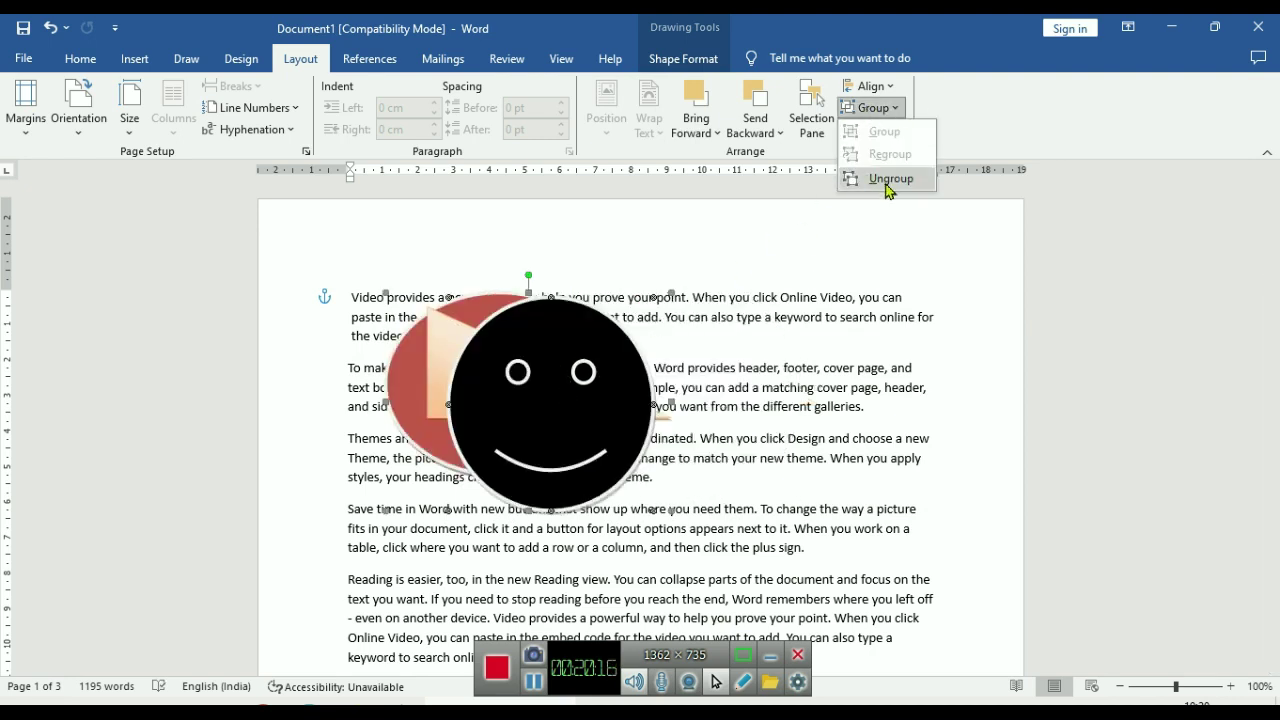
left_click(888, 179)
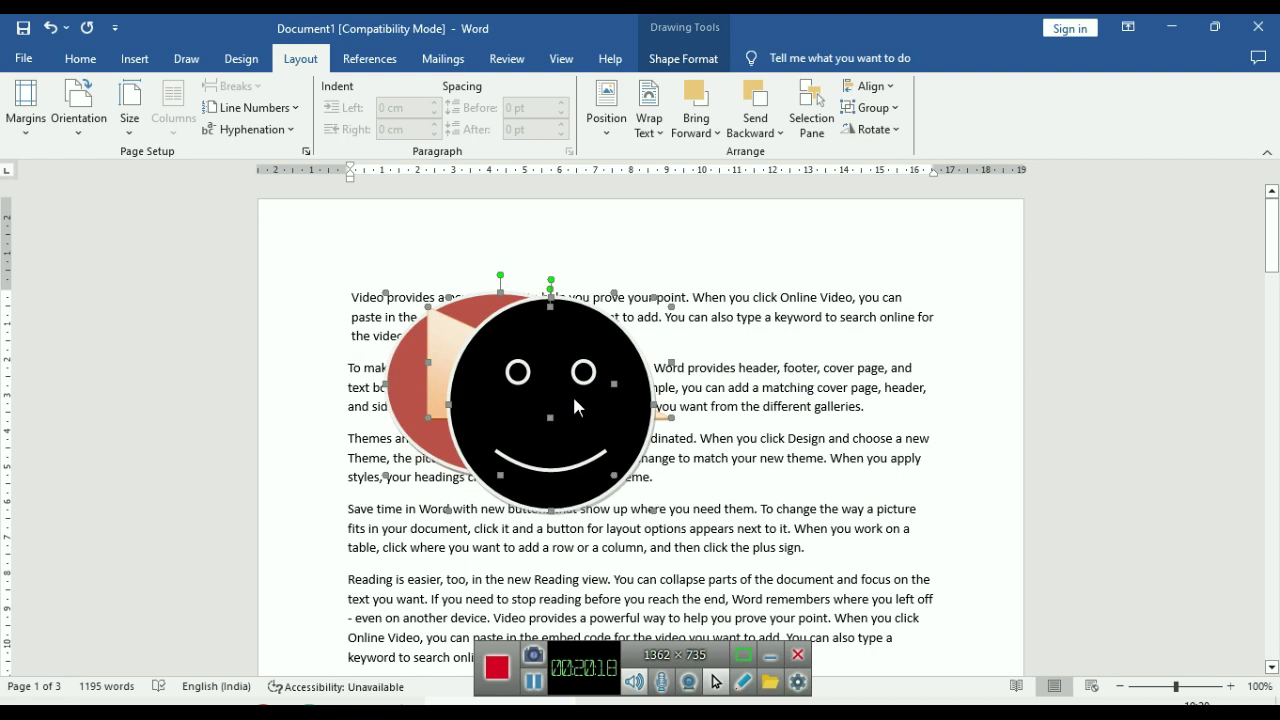
mouse_move(575, 405)
left_mouse_down()
mouse_move(823, 419)
mouse_move(597, 376)
left_mouse_up()
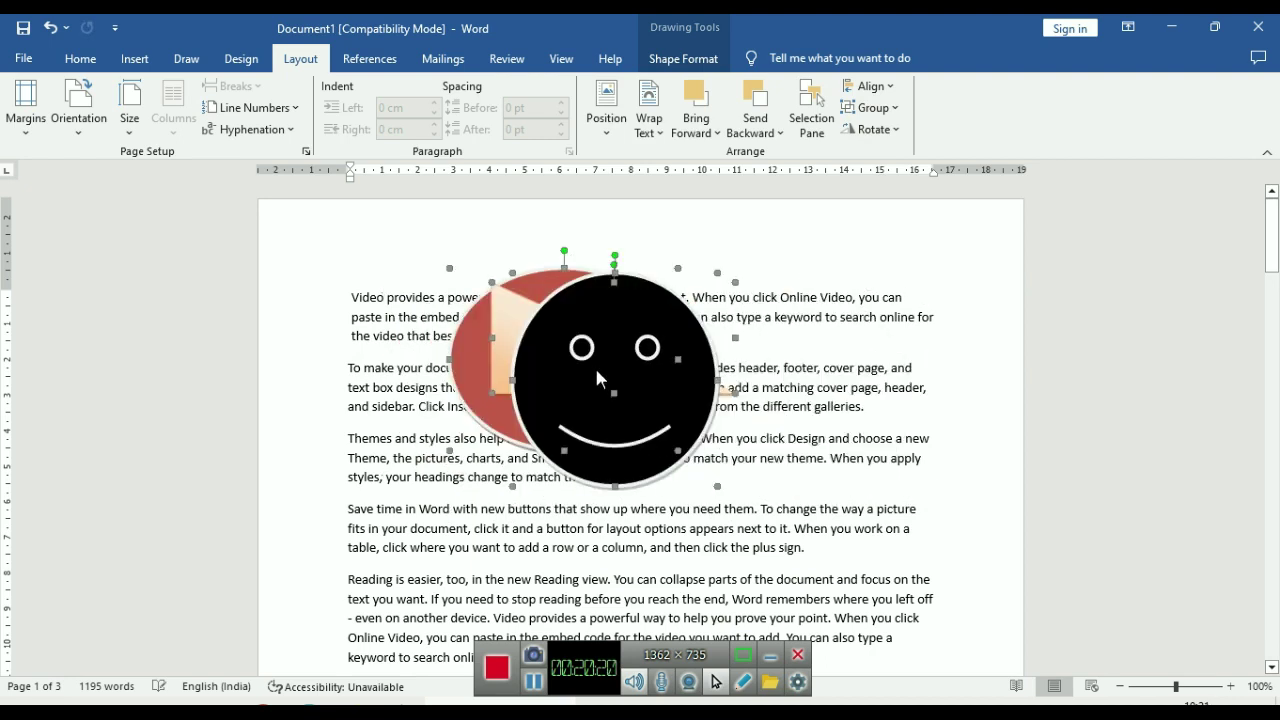
Move the smiley right of the triangle and the triangle below the red oval
left_click(799, 374)
left_click_drag(716, 388, 768, 374)
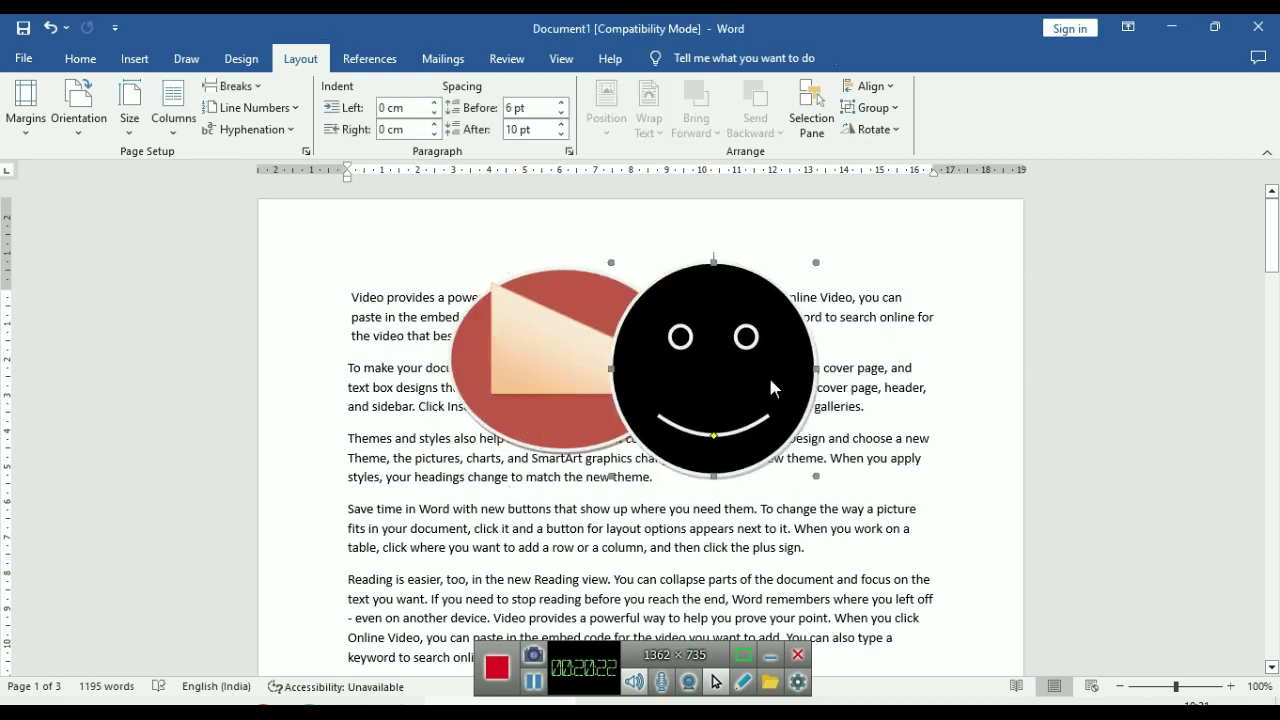
left_click_drag(578, 364, 466, 522)
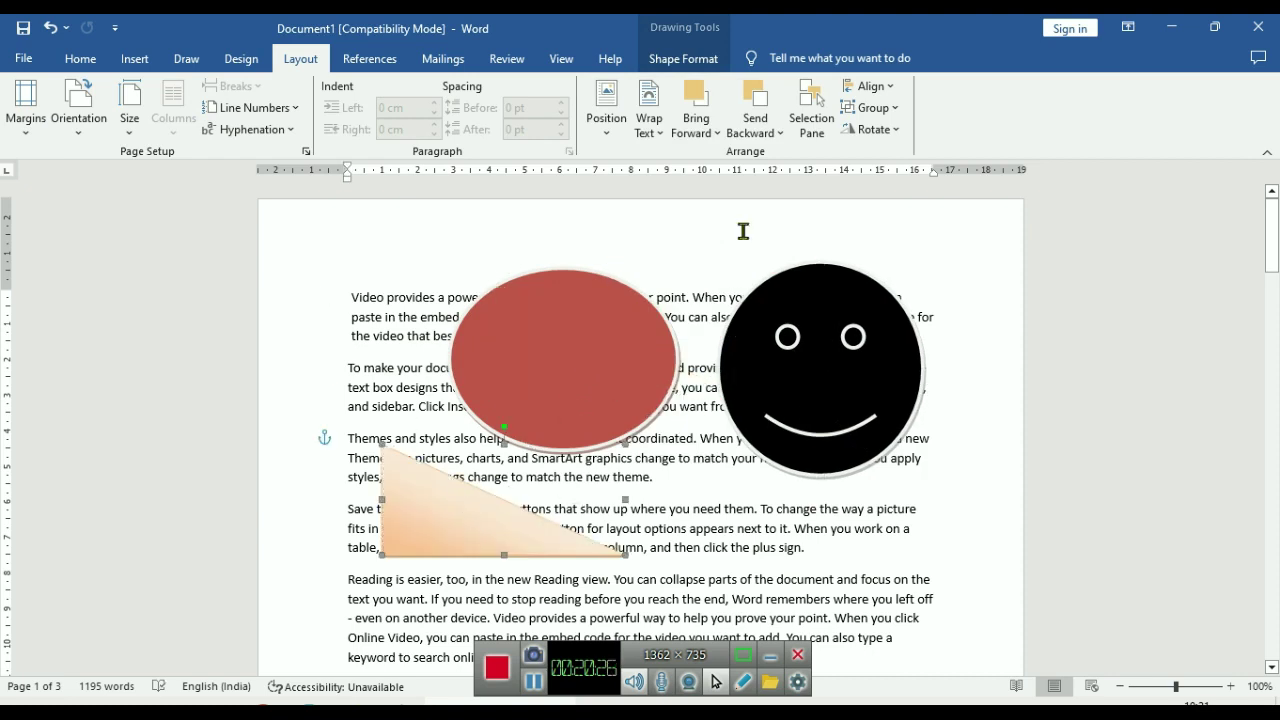
key("Tab")
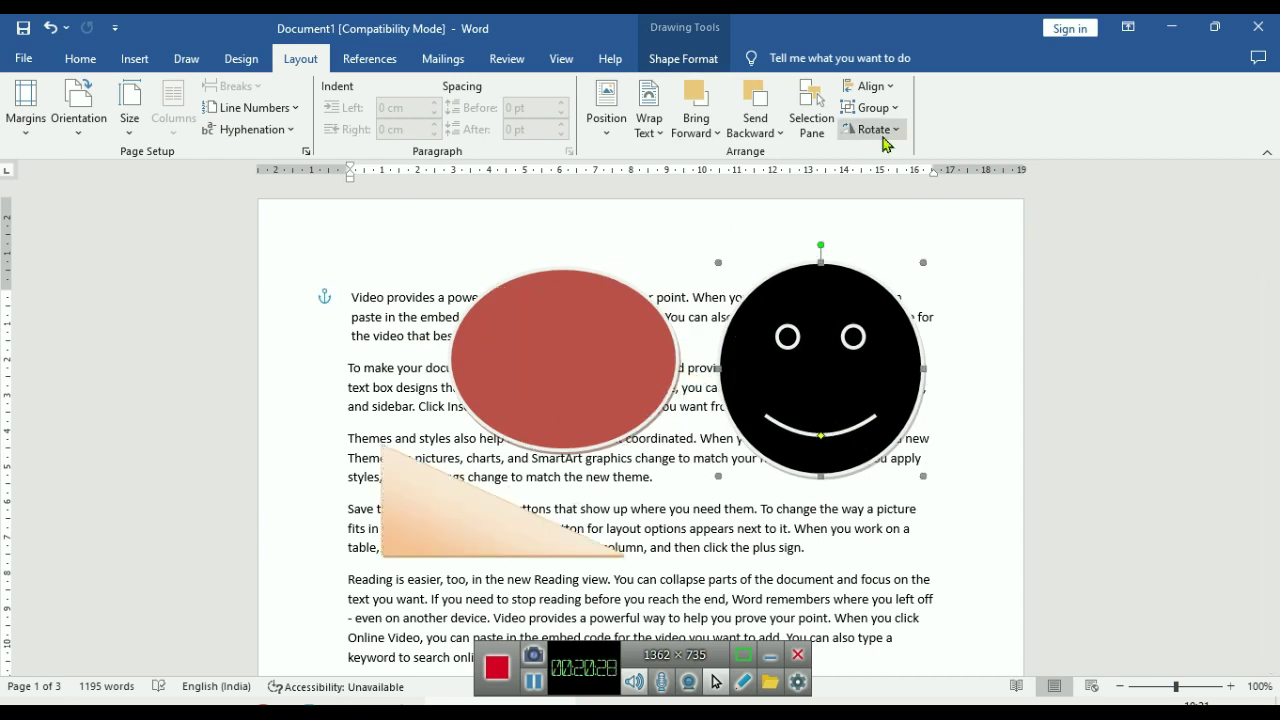
Rotate the smiley right 90° twice so it is upside down
left_click(886, 131)
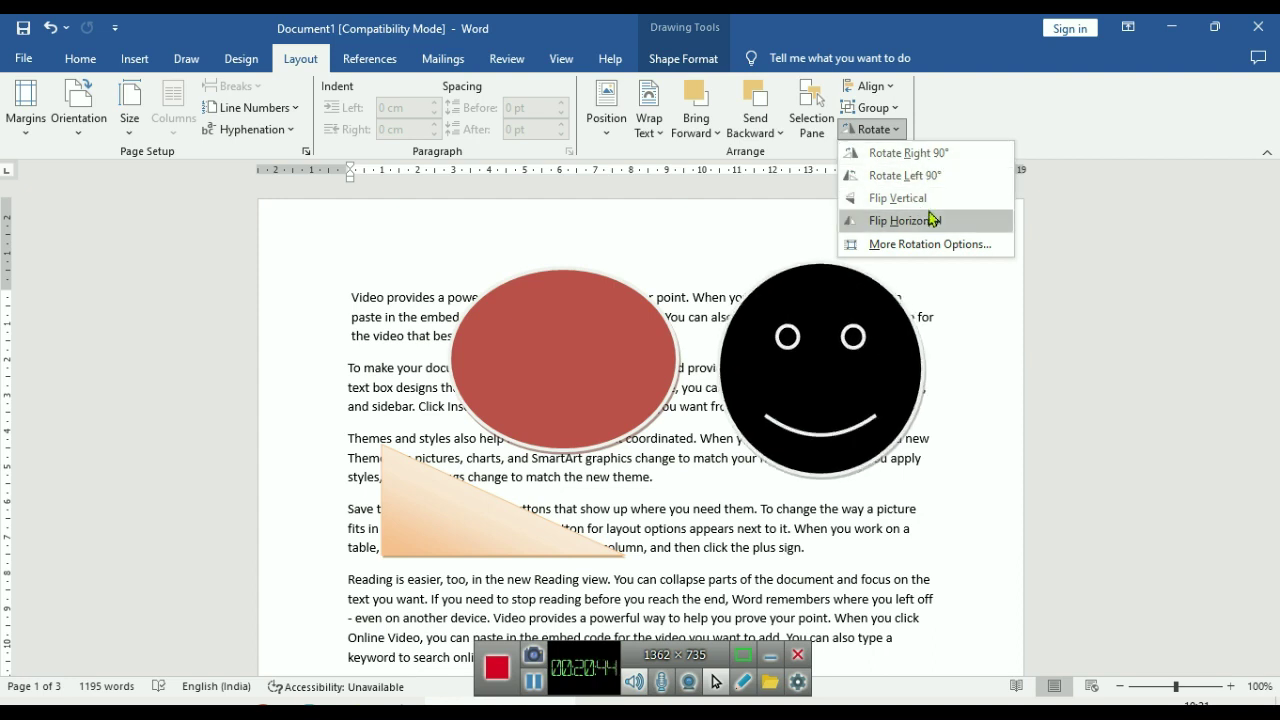
left_click(940, 156)
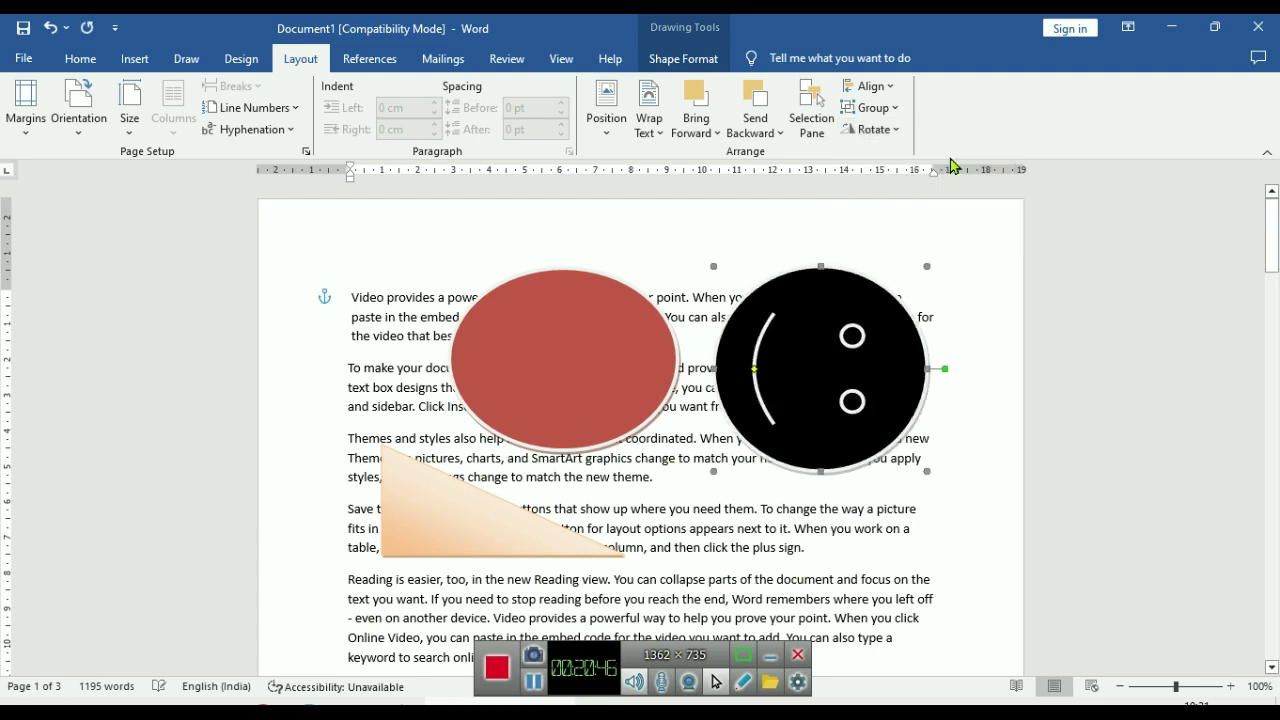
left_click(868, 129)
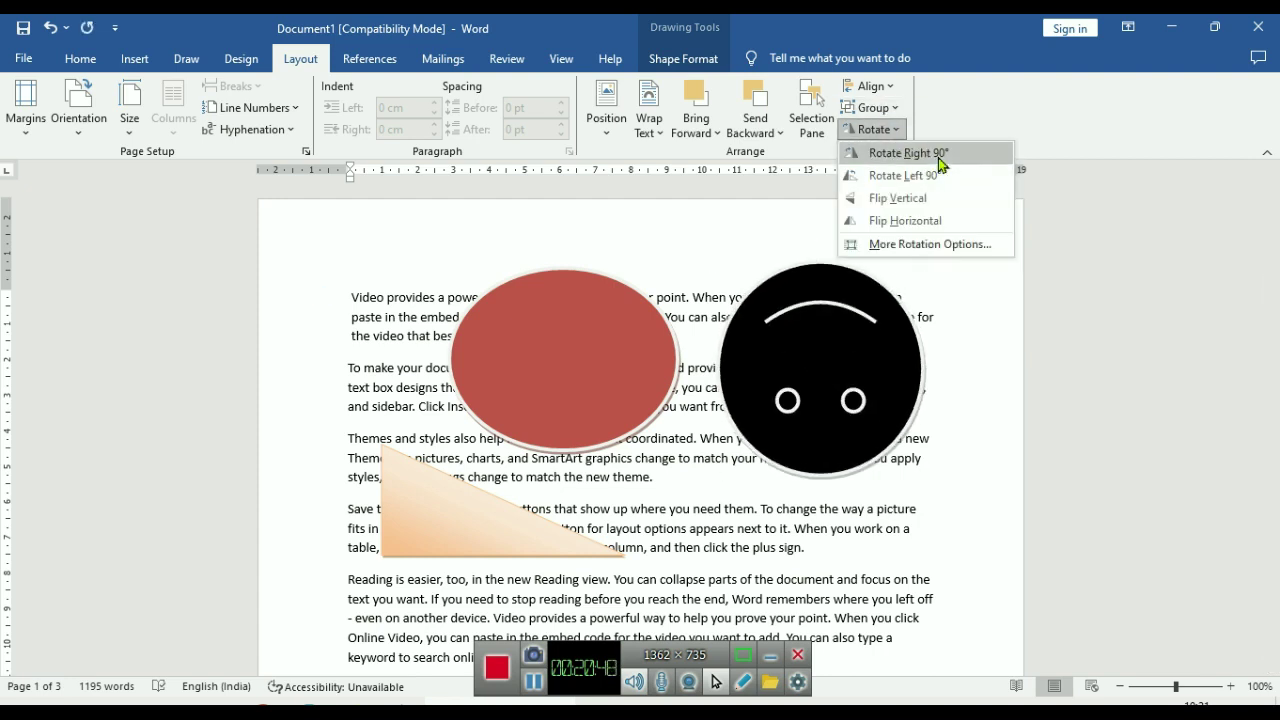
left_click(922, 155)
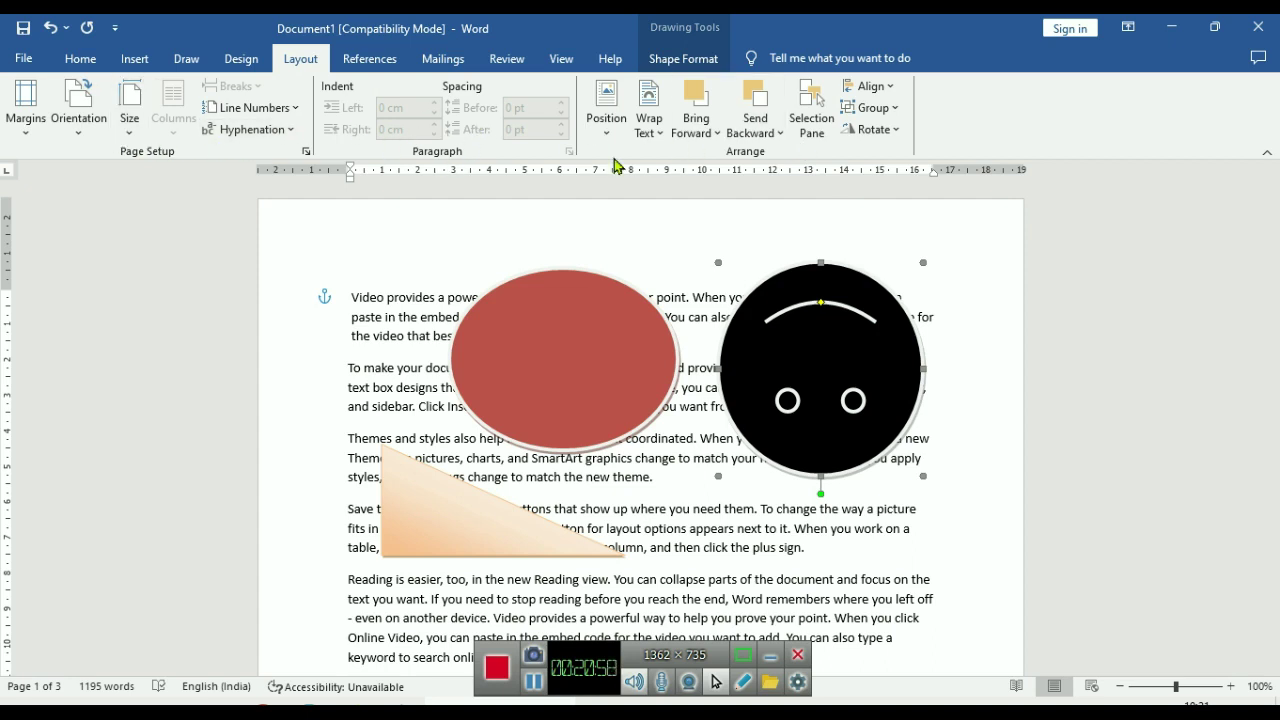
Move the triangle to the upper left and shift the red oval right against the smiley
left_click(566, 357)
left_click_drag(493, 524, 416, 356)
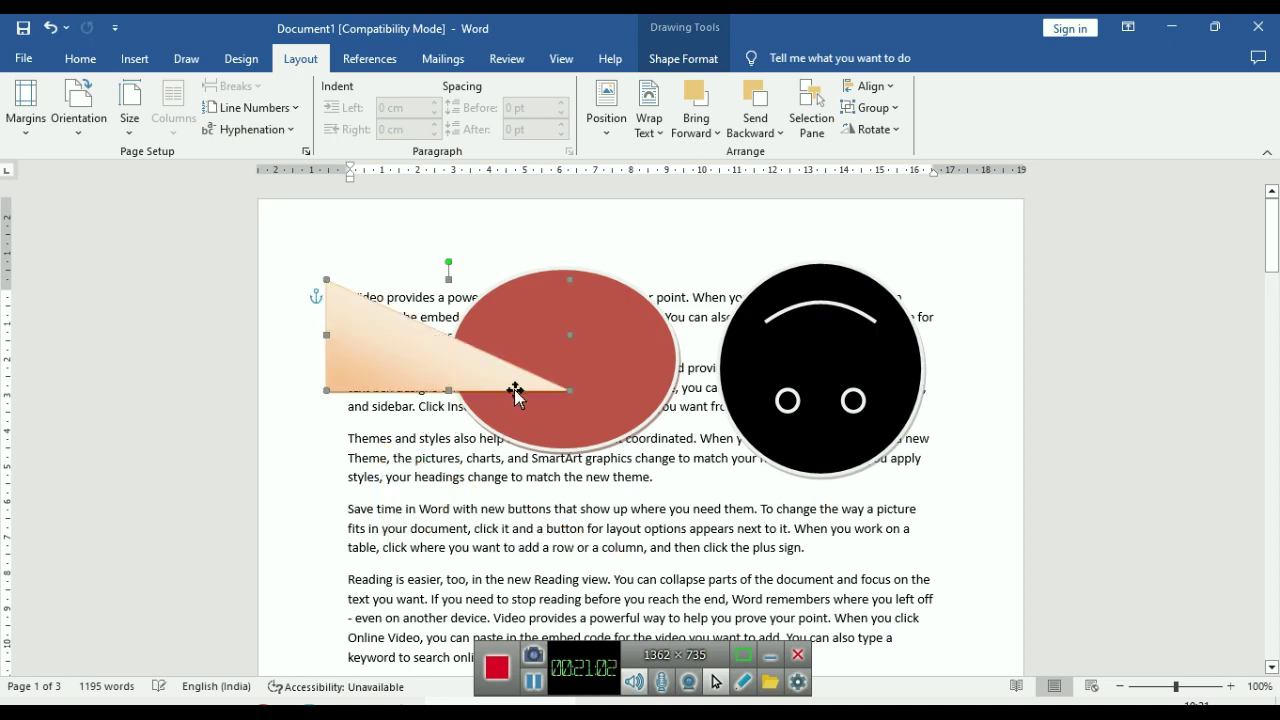
left_click(567, 331)
left_click(806, 332)
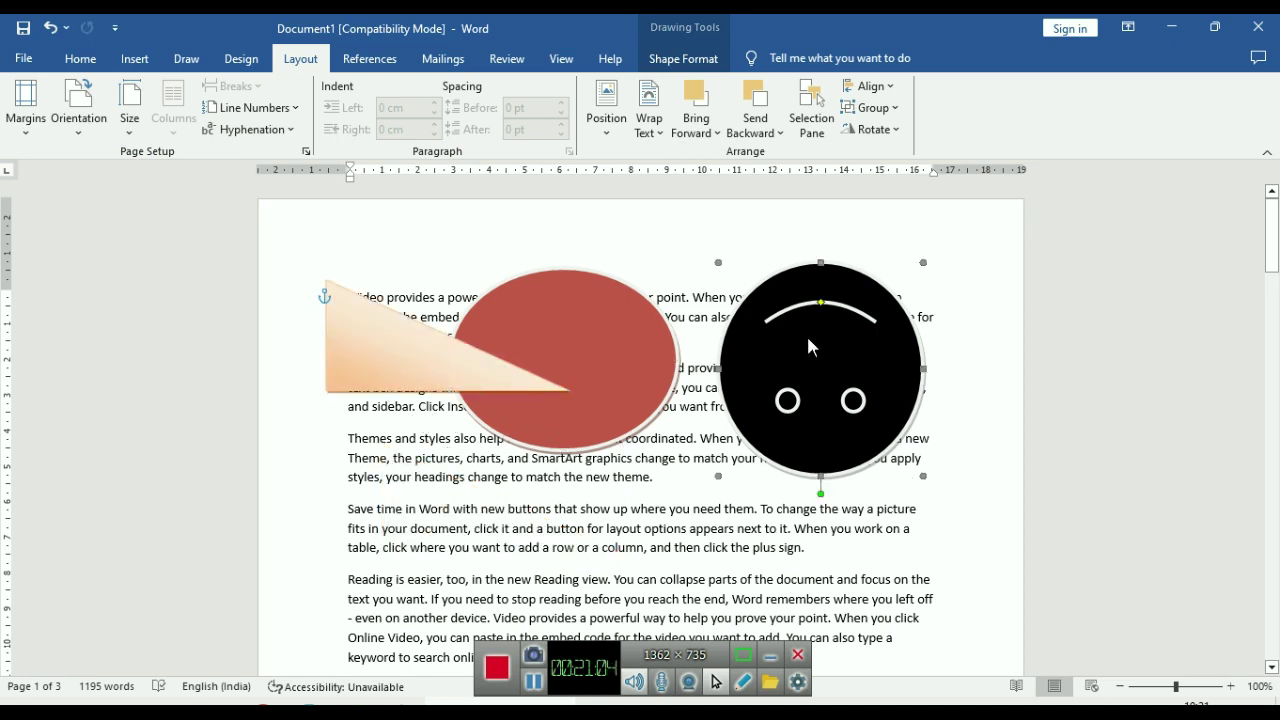
left_click(588, 362)
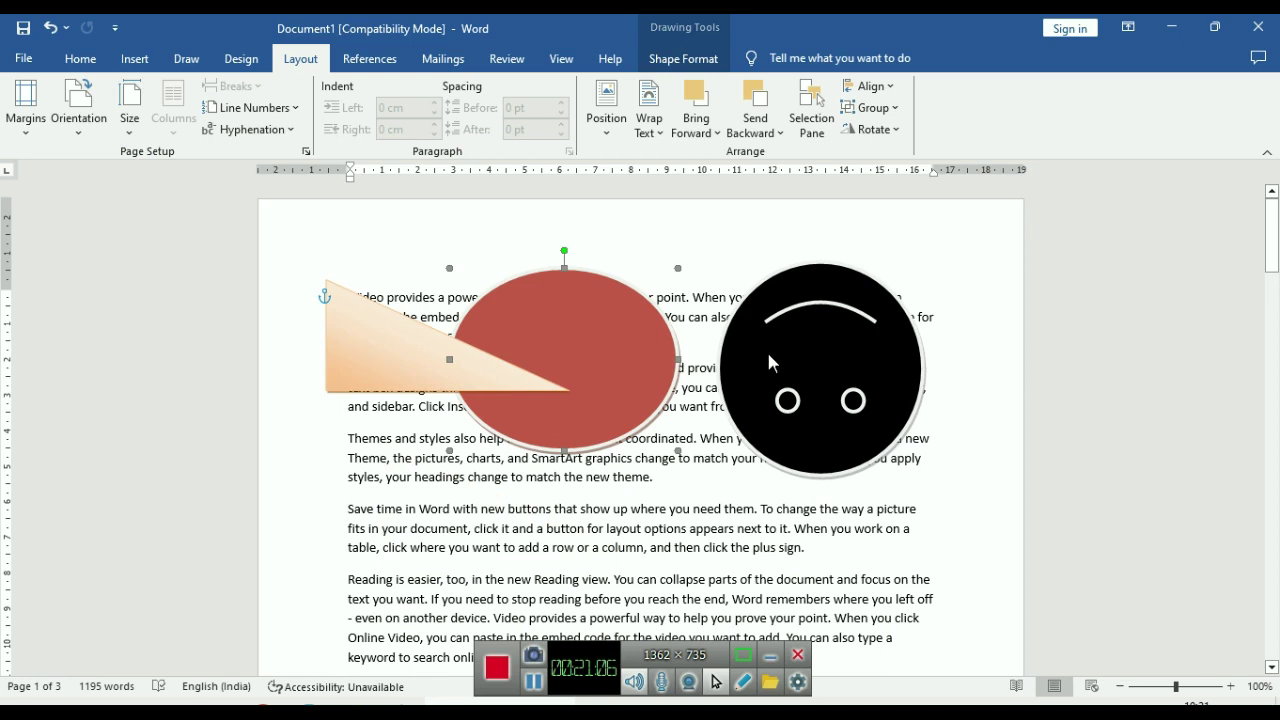
left_click_drag(591, 357, 660, 371)
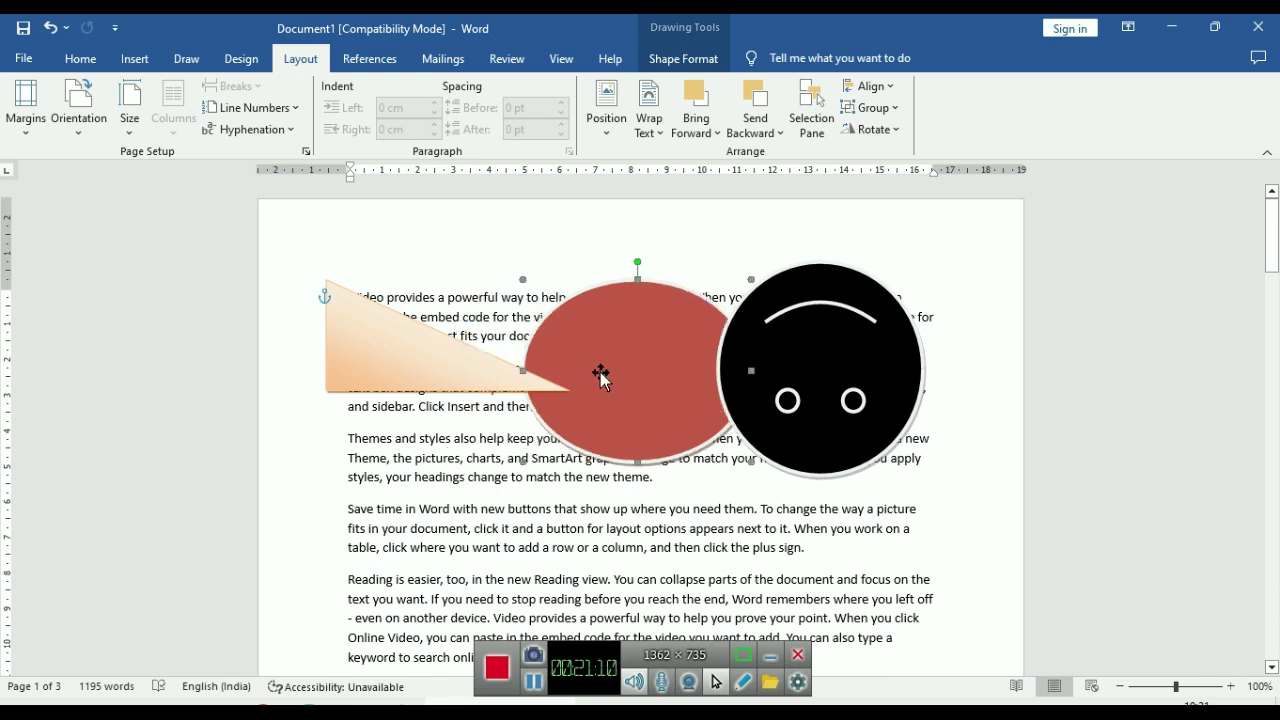